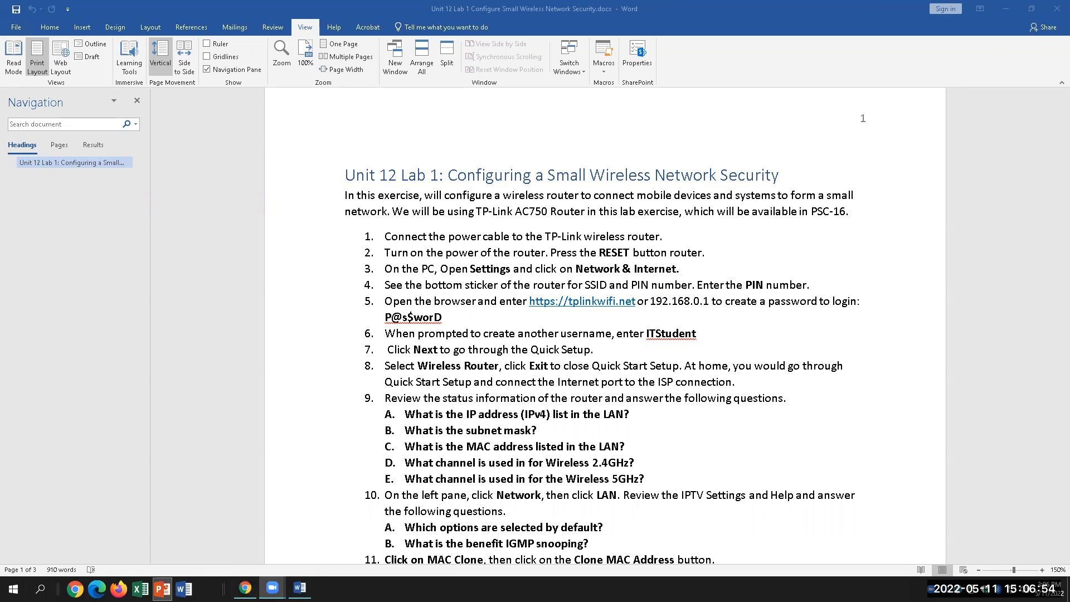
Launch the Windows Settings app by searching 'settings' from the taskbar
{"action": "left_click", "coordinate": [40, 589]}
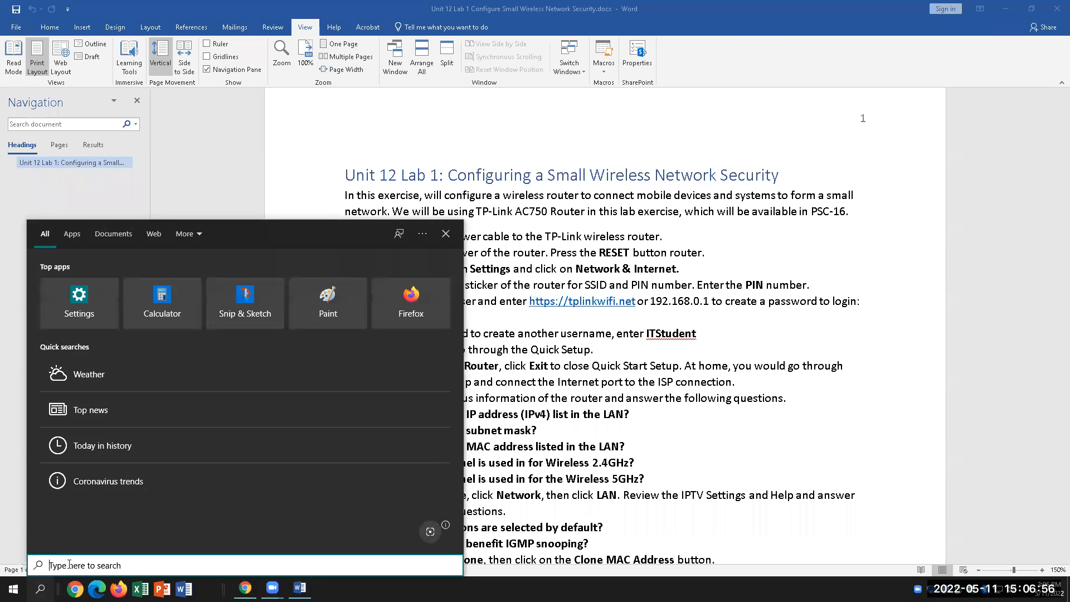
{"action": "type", "text": "set"}
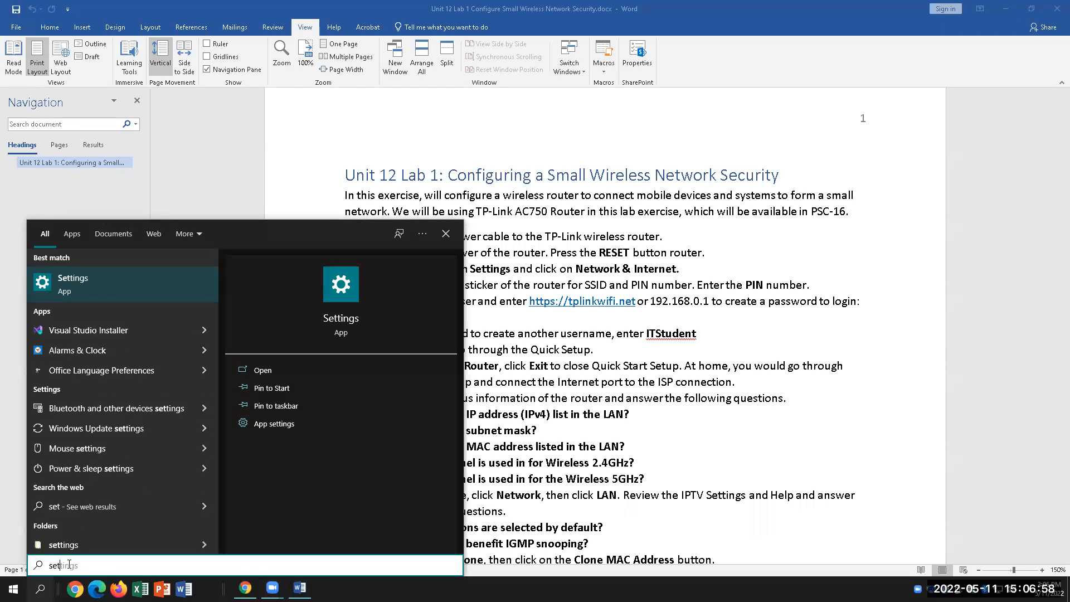
{"action": "type", "text": "tings"}
{"action": "key", "text": "Return"}
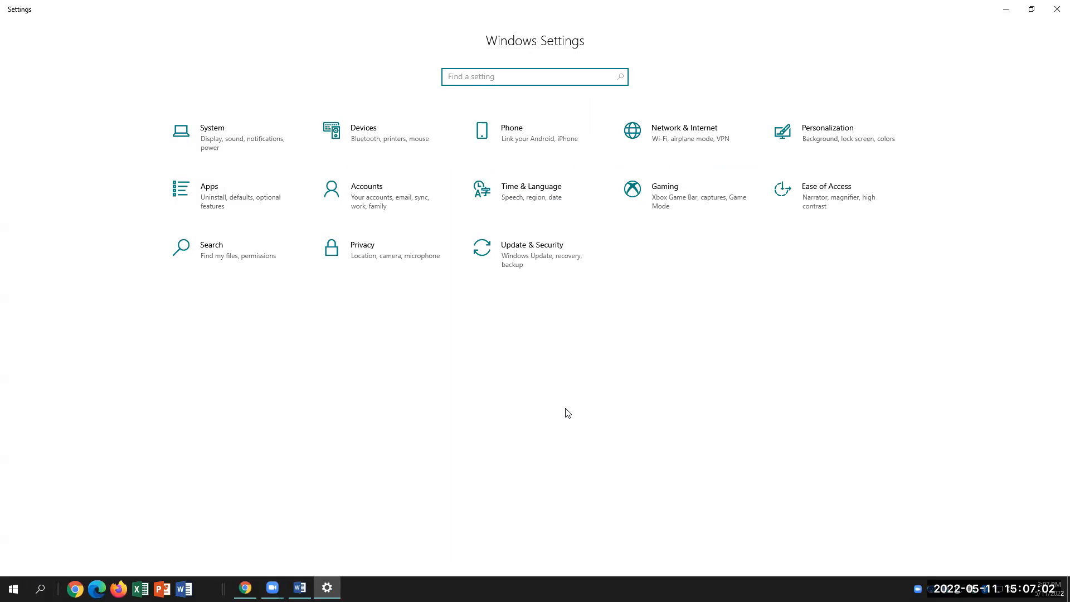
Check the Network & Internet wording in lab step 3, then open Network & Internet in Settings
{"action": "left_click", "coordinate": [300, 588]}
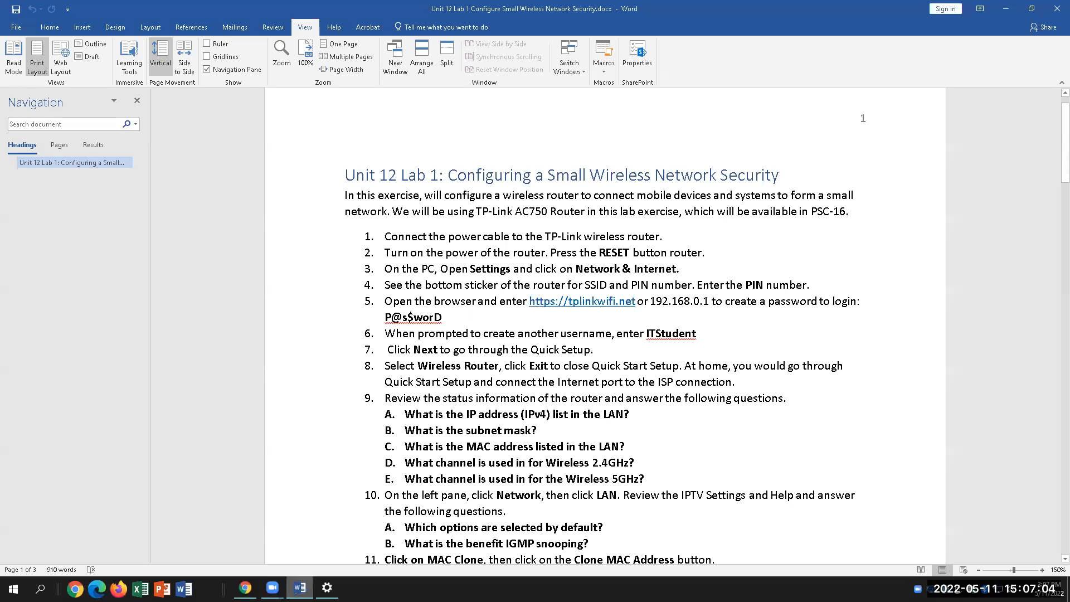
{"action": "left_click_drag", "start_coordinate": [679, 273], "coordinate": [576, 269]}
{"action": "key", "text": "alt+Tab"}
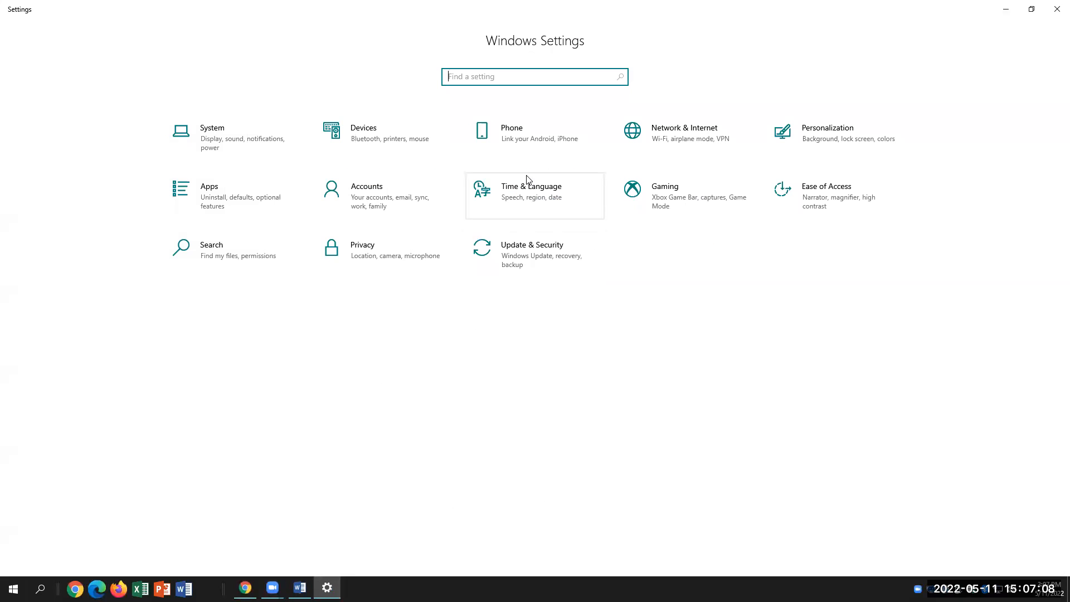
{"action": "left_click", "coordinate": [666, 134]}
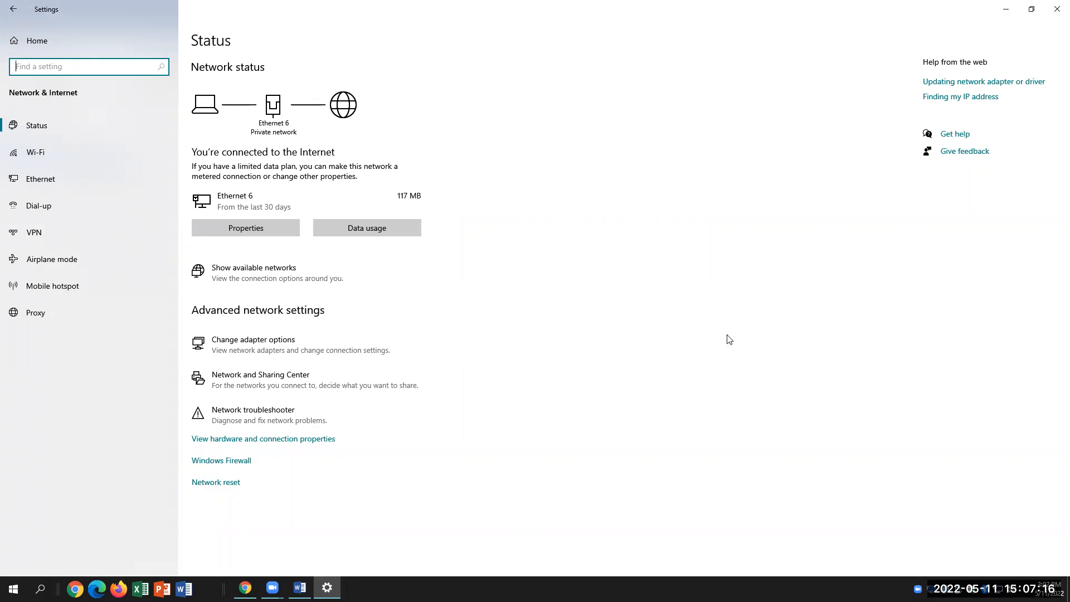
Go to the Wi-Fi page and list the available wireless networks
{"action": "left_click", "coordinate": [75, 143]}
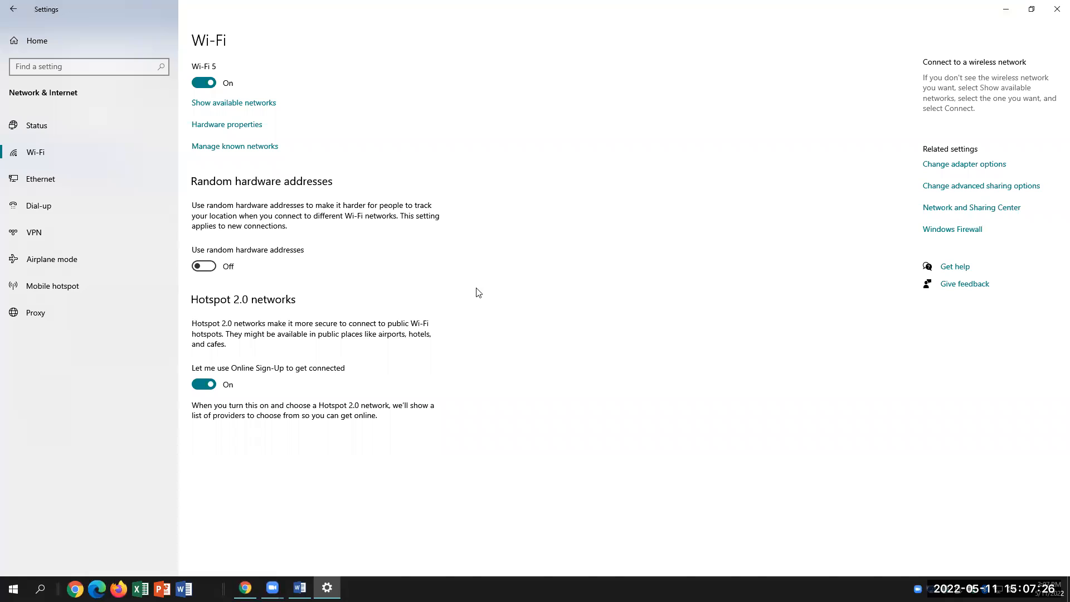
{"action": "left_click", "coordinate": [253, 104]}
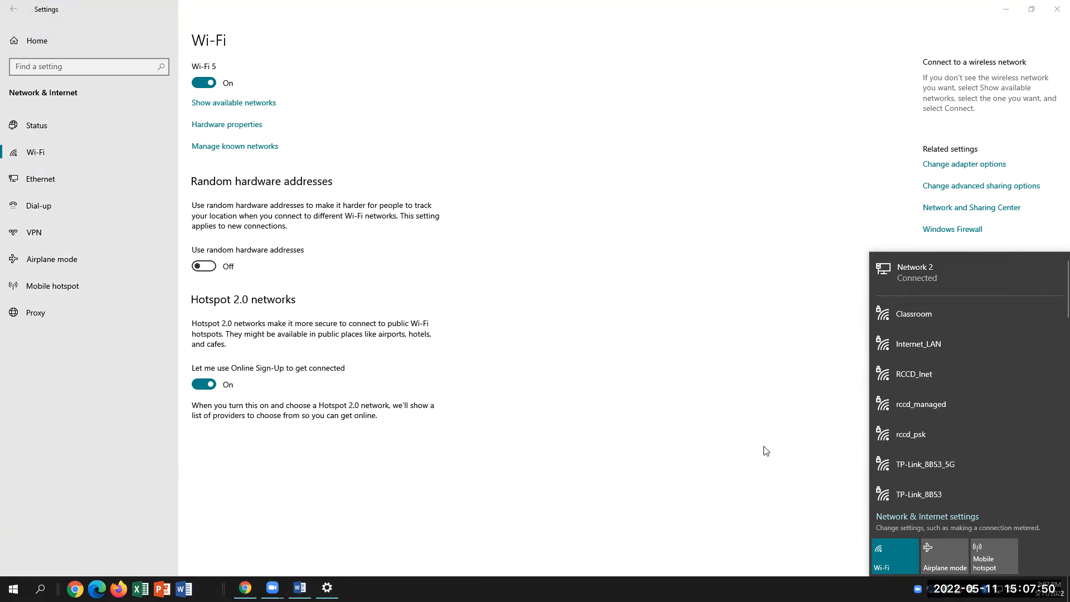
Reopen the available networks list and scroll through it looking for TP-Link_8E29
{"action": "left_click", "coordinate": [709, 262]}
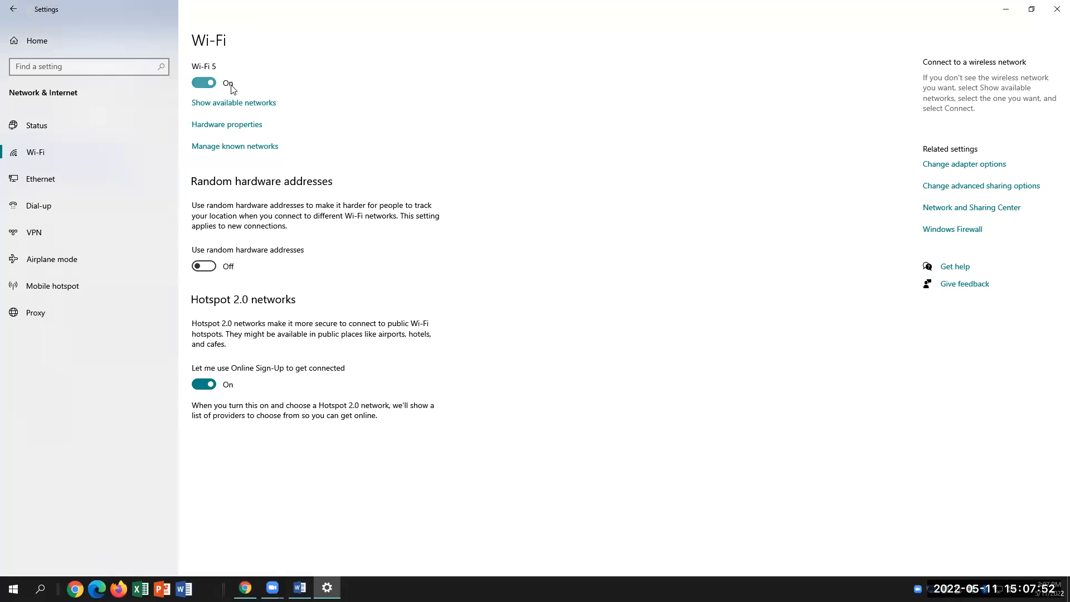
{"action": "left_click", "coordinate": [232, 105]}
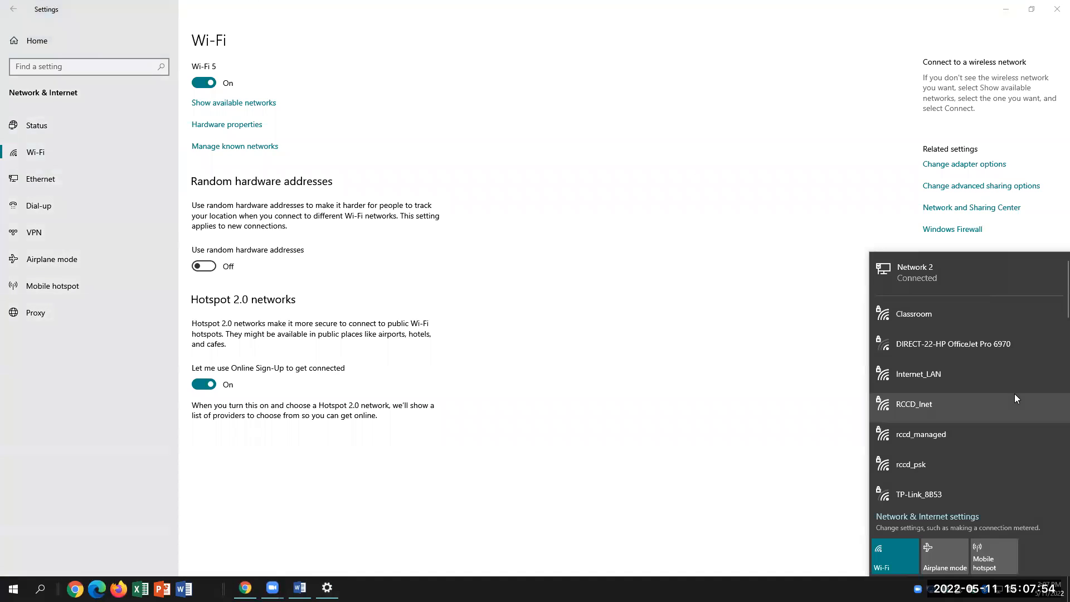
{"action": "scroll", "coordinate": [968, 448], "scroll_direction": "down", "scroll_amount": 1}
{"action": "scroll", "coordinate": [967, 451], "scroll_direction": "down", "scroll_amount": 3}
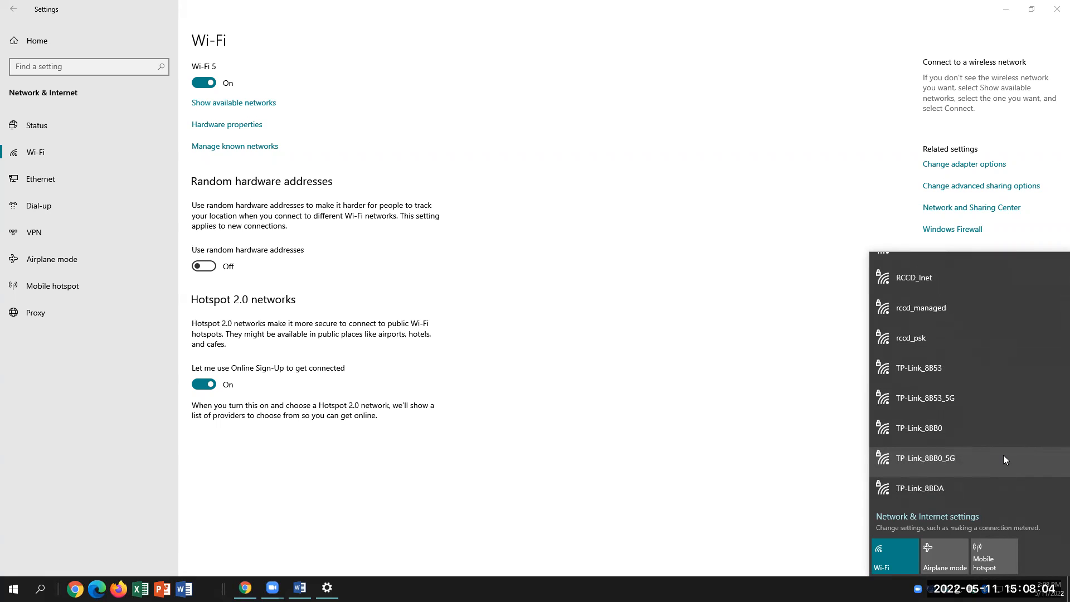
{"action": "scroll", "coordinate": [1003, 455], "scroll_direction": "down", "scroll_amount": 2}
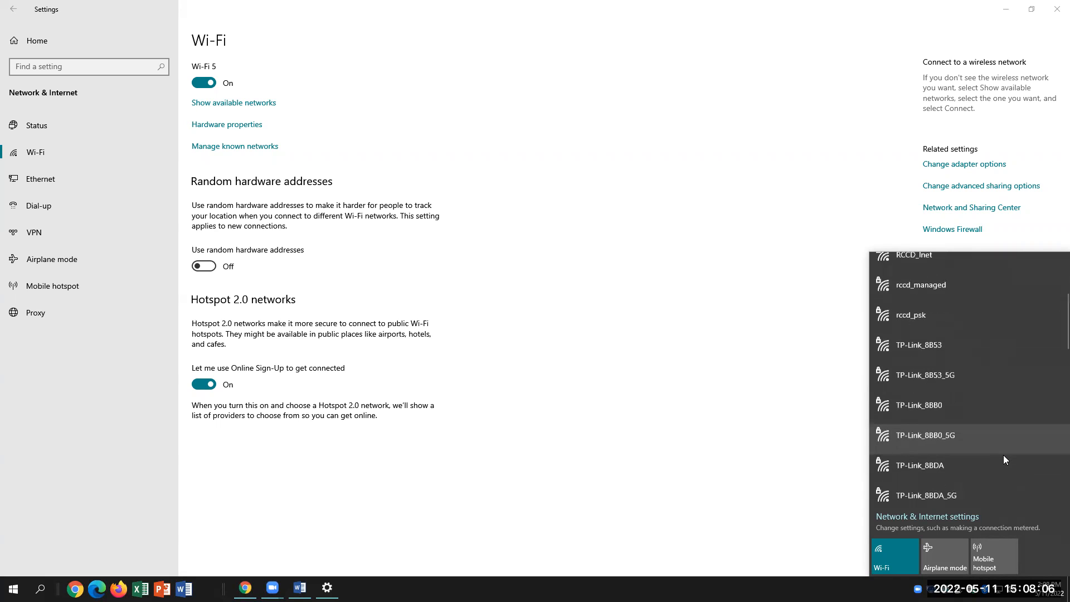
{"action": "scroll", "coordinate": [1004, 456], "scroll_direction": "down", "scroll_amount": 5}
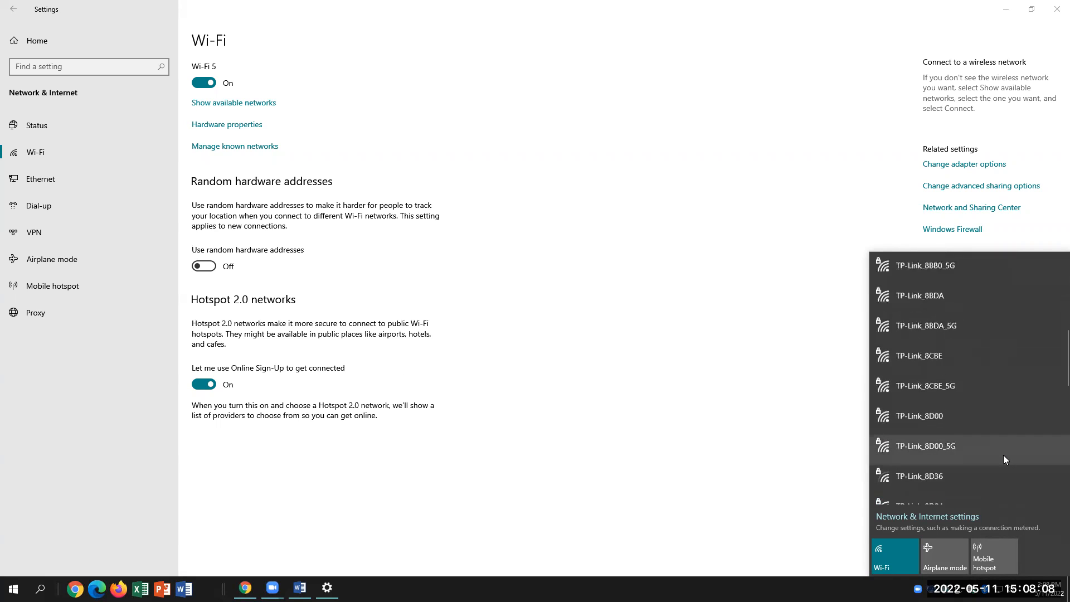
{"action": "scroll", "coordinate": [1004, 459], "scroll_direction": "down", "scroll_amount": 6}
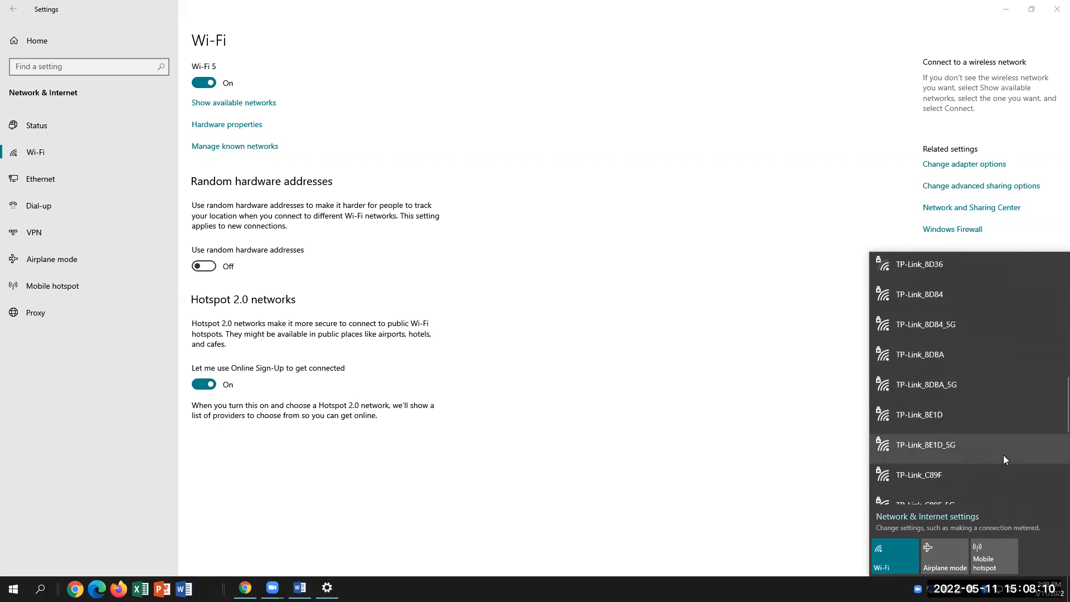
{"action": "scroll", "coordinate": [1004, 456], "scroll_direction": "down", "scroll_amount": 3}
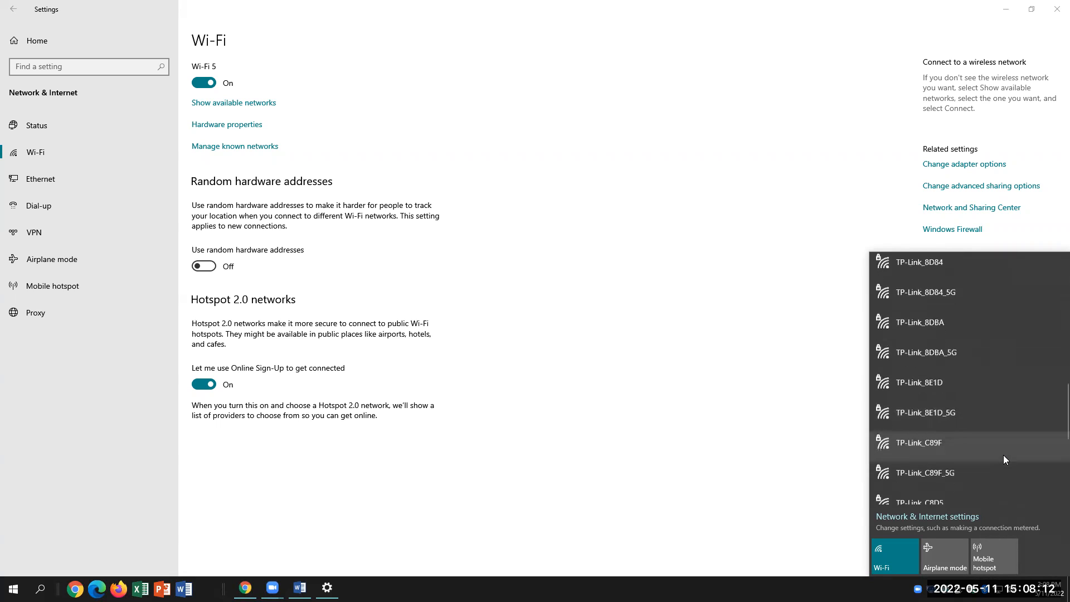
{"action": "scroll", "coordinate": [1003, 458], "scroll_direction": "down", "scroll_amount": 1}
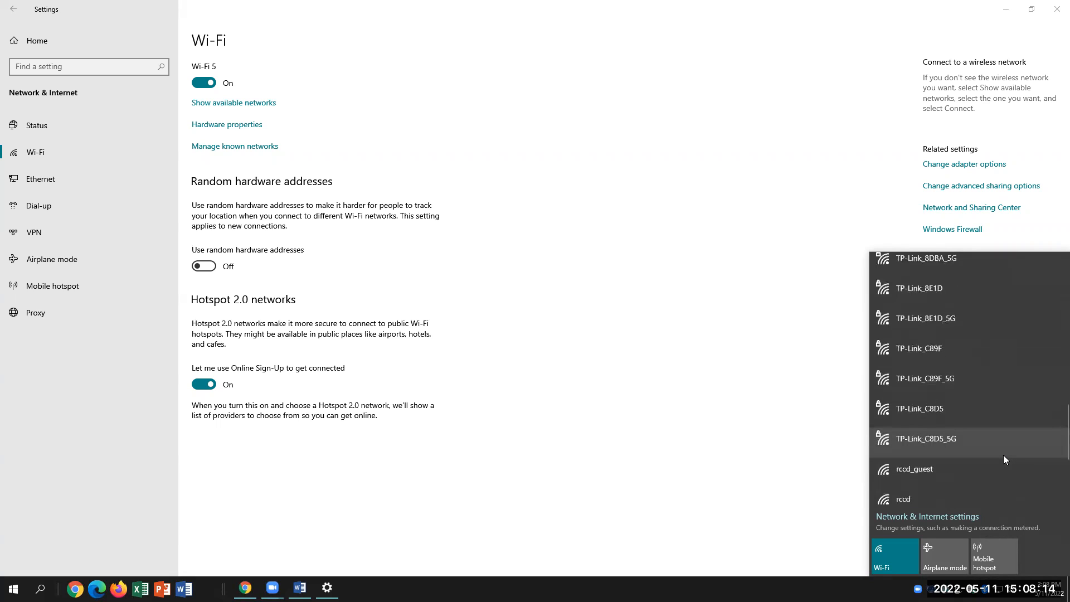
{"action": "scroll", "coordinate": [1003, 458], "scroll_direction": "up", "scroll_amount": 2}
{"action": "scroll", "coordinate": [1003, 460], "scroll_direction": "up", "scroll_amount": 2}
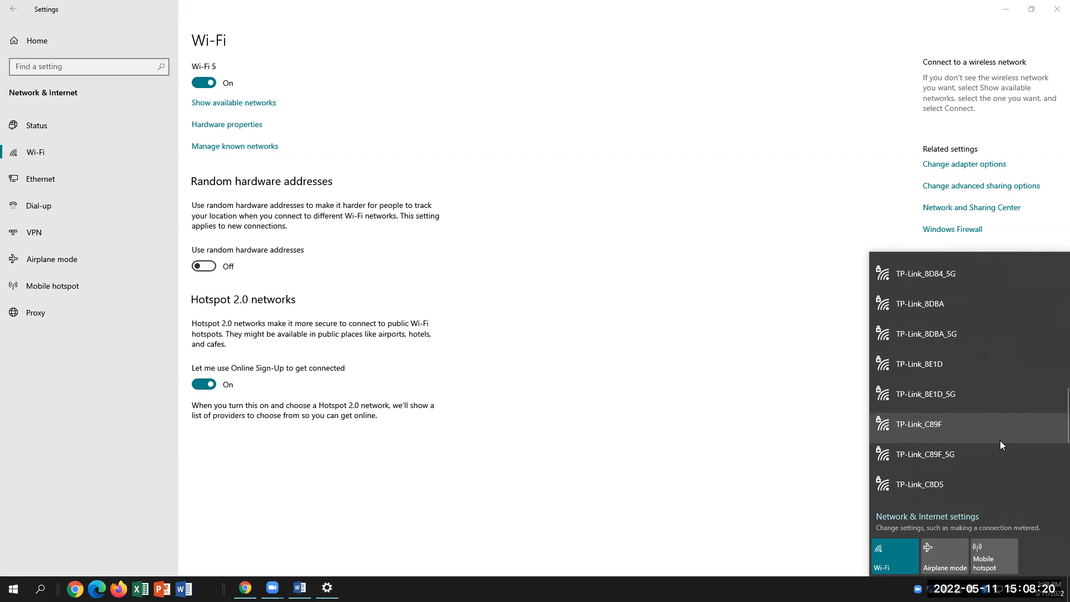
{"action": "scroll", "coordinate": [1001, 444], "scroll_direction": "up", "scroll_amount": 1}
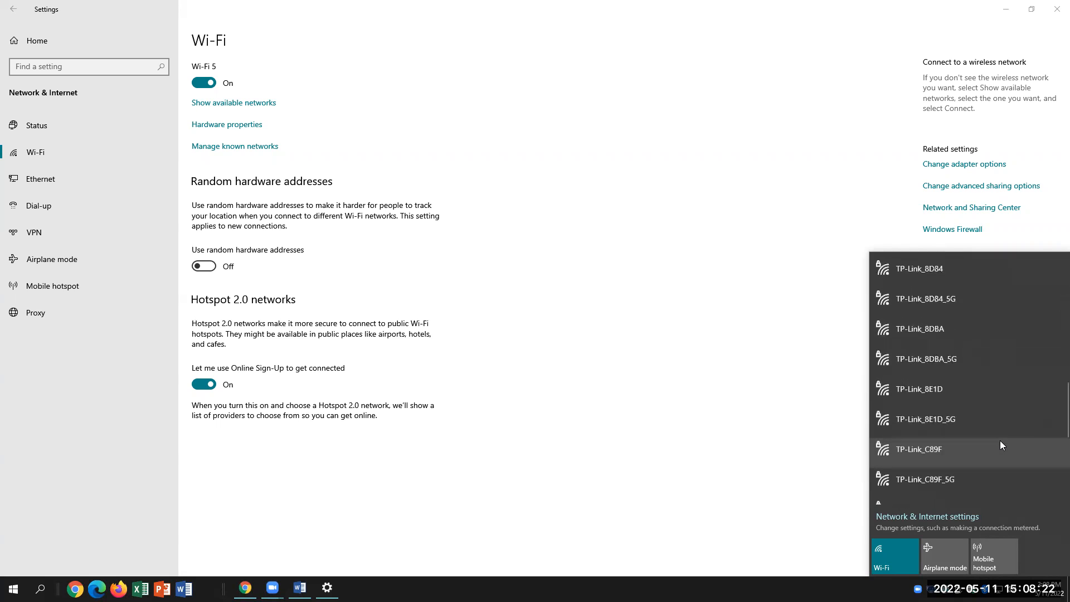
{"action": "scroll", "coordinate": [1000, 444], "scroll_direction": "down", "scroll_amount": 5}
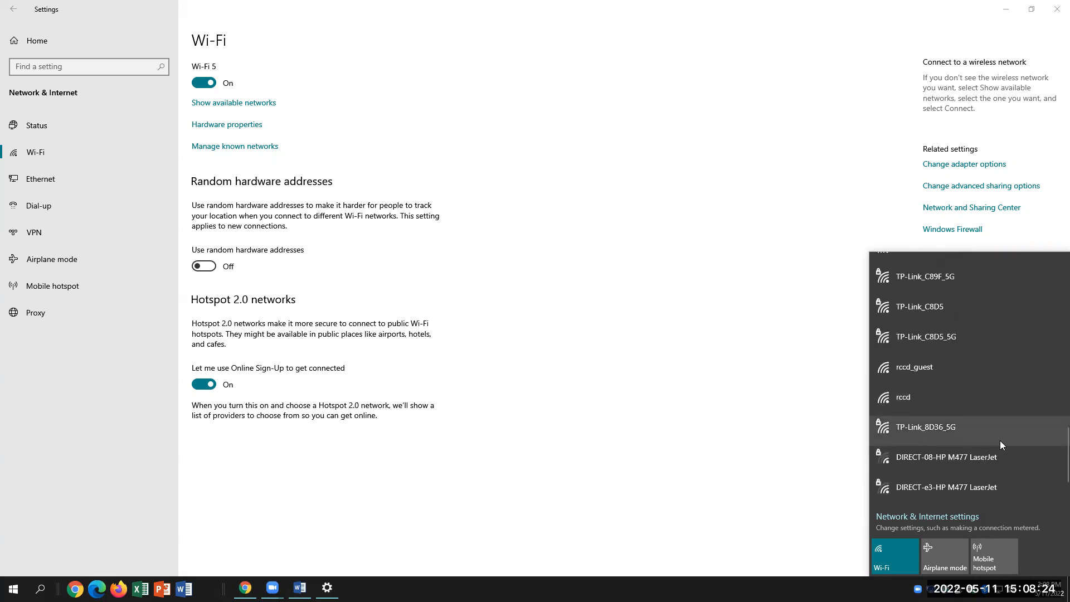
{"action": "scroll", "coordinate": [1001, 445], "scroll_direction": "down", "scroll_amount": 2}
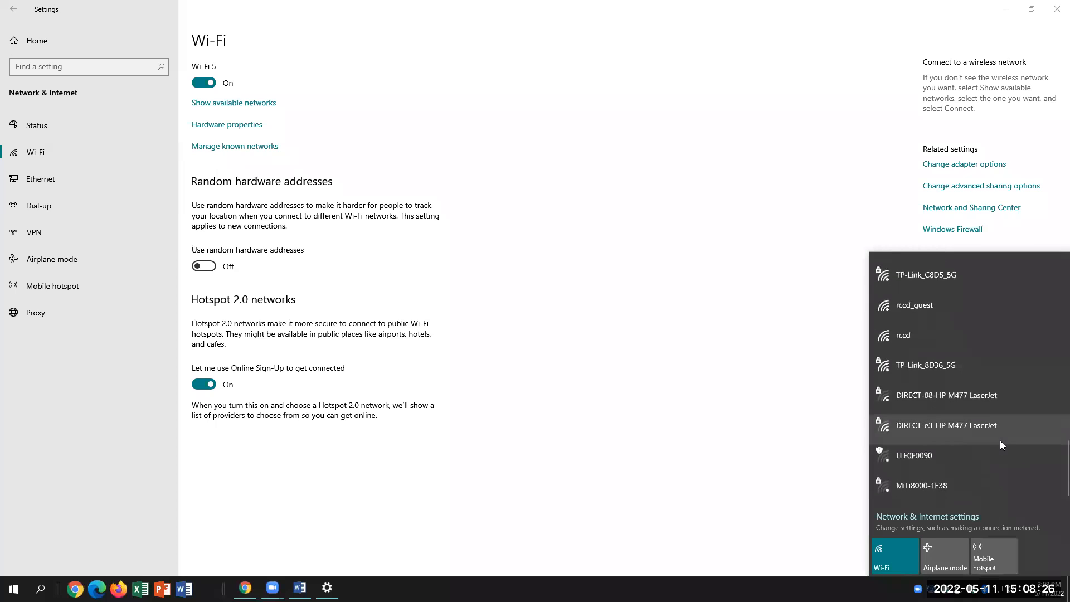
{"action": "scroll", "coordinate": [1000, 442], "scroll_direction": "up", "scroll_amount": 5}
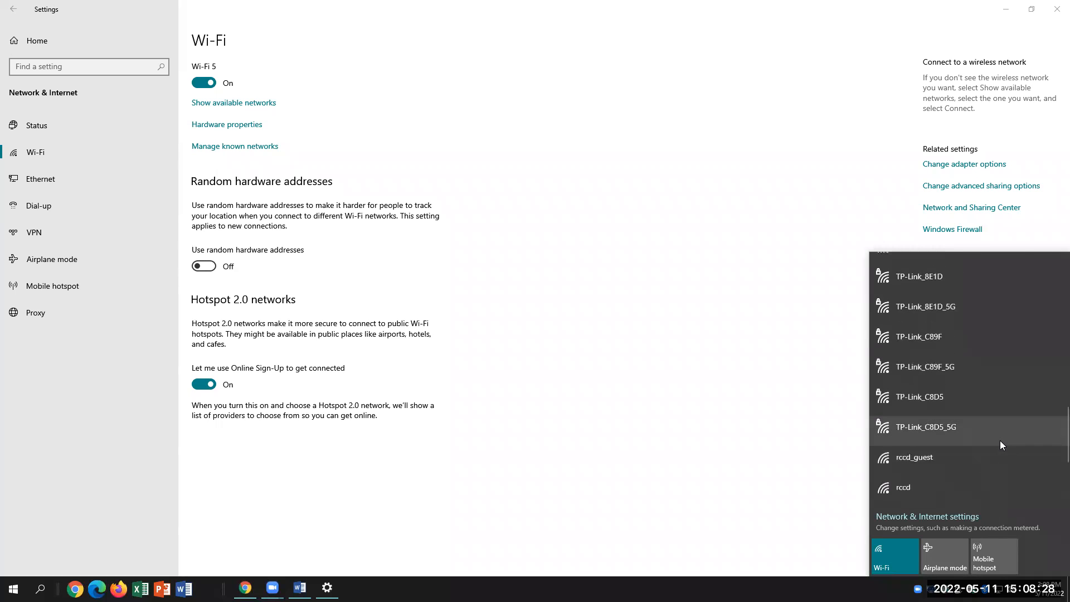
{"action": "scroll", "coordinate": [1000, 444], "scroll_direction": "down", "scroll_amount": 1}
{"action": "scroll", "coordinate": [1000, 445], "scroll_direction": "up", "scroll_amount": 3}
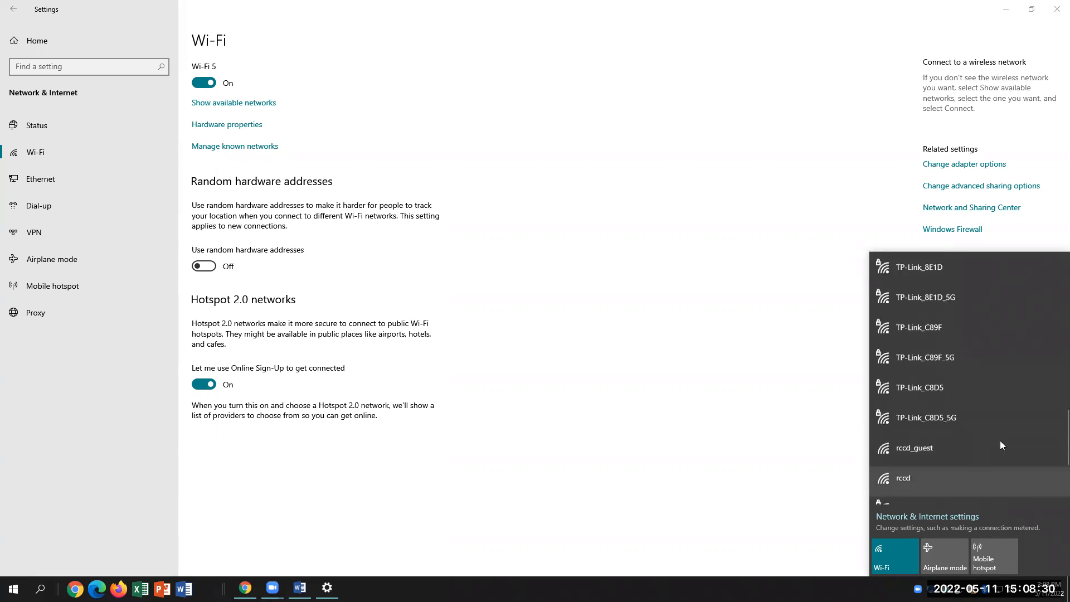
{"action": "scroll", "coordinate": [1000, 445], "scroll_direction": "up", "scroll_amount": 3}
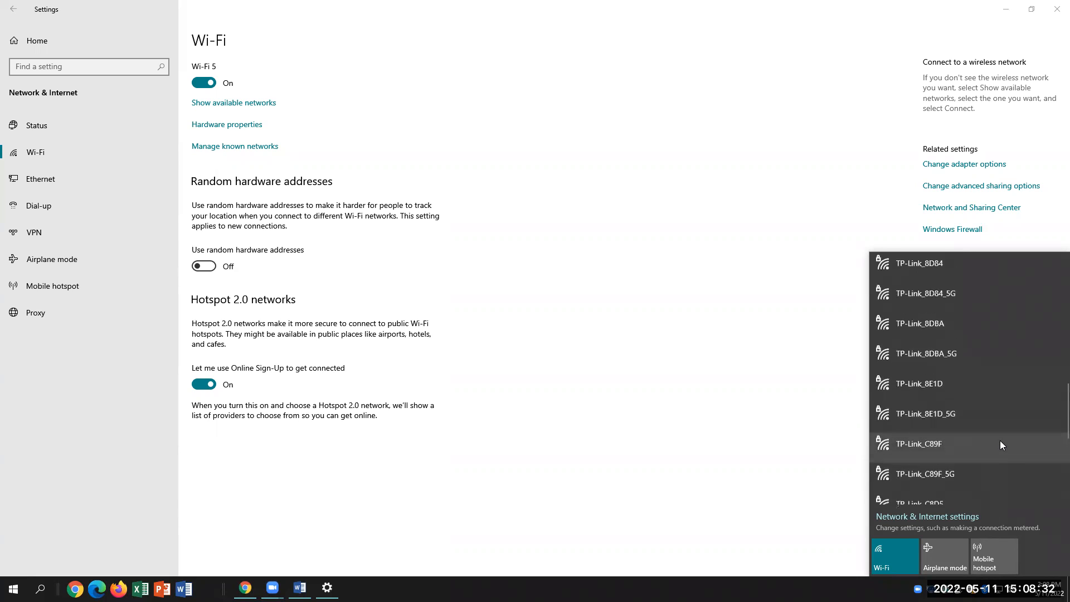
{"action": "scroll", "coordinate": [1000, 441], "scroll_direction": "up", "scroll_amount": 4}
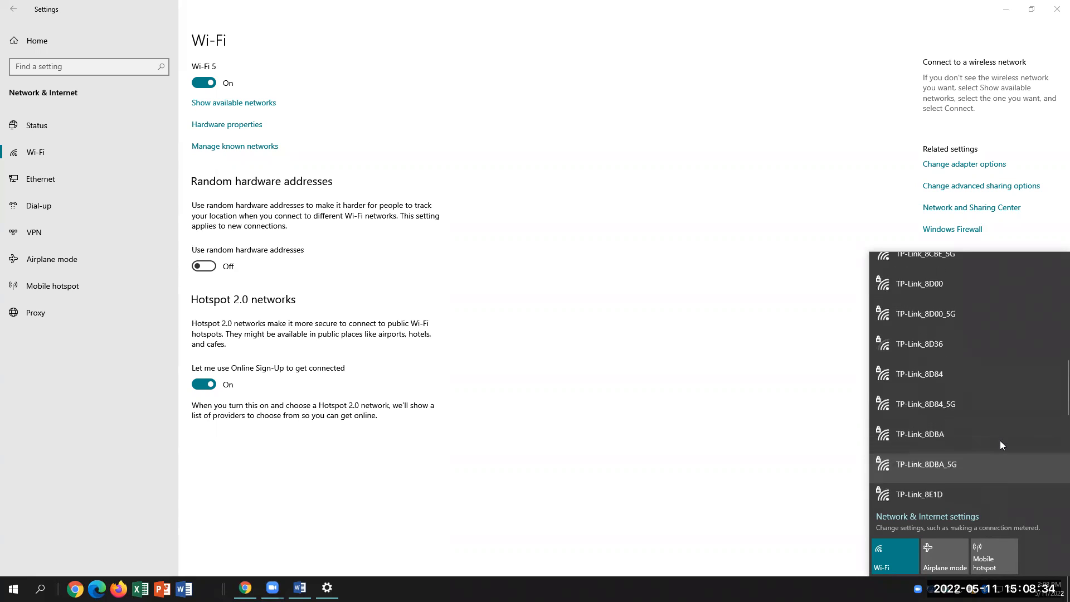
{"action": "scroll", "coordinate": [1000, 441], "scroll_direction": "up", "scroll_amount": 7}
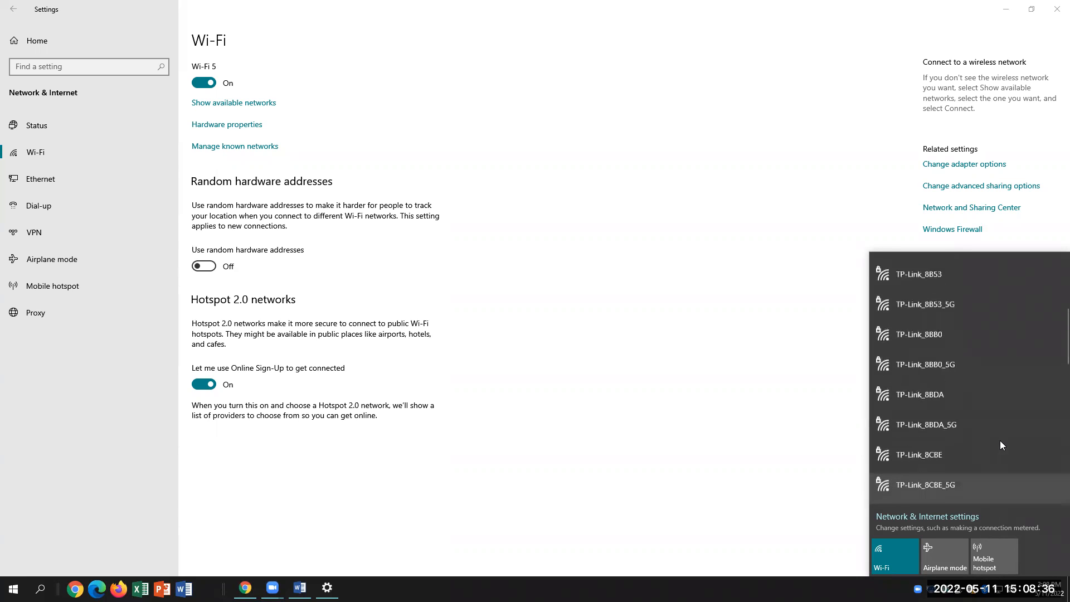
{"action": "scroll", "coordinate": [1000, 441], "scroll_direction": "up", "scroll_amount": 5}
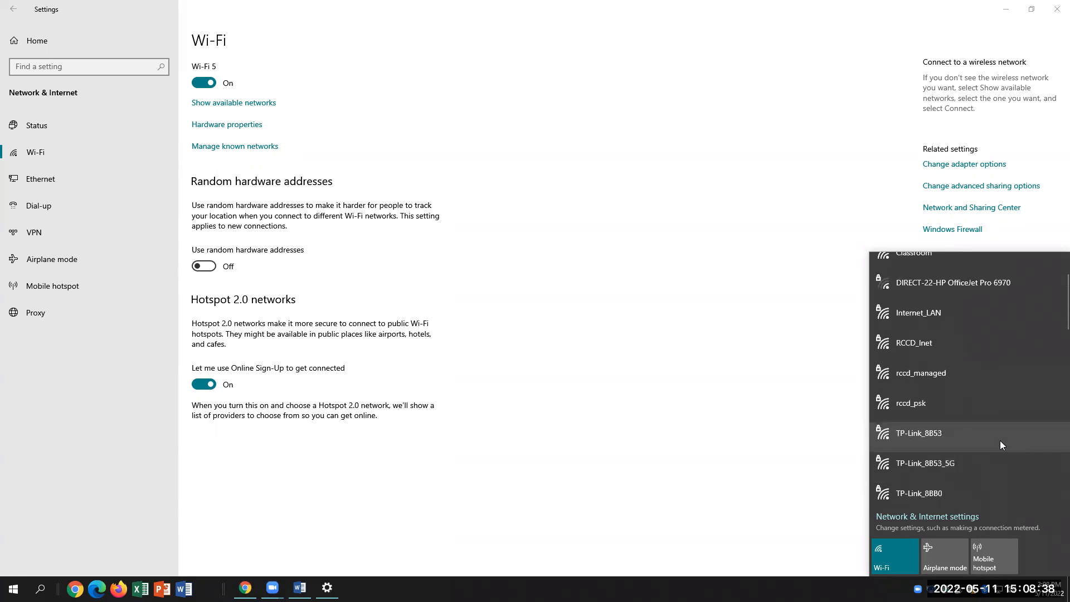
Reopen the network list and expand the TP-Link_8E29 entry
{"action": "left_click", "coordinate": [624, 242]}
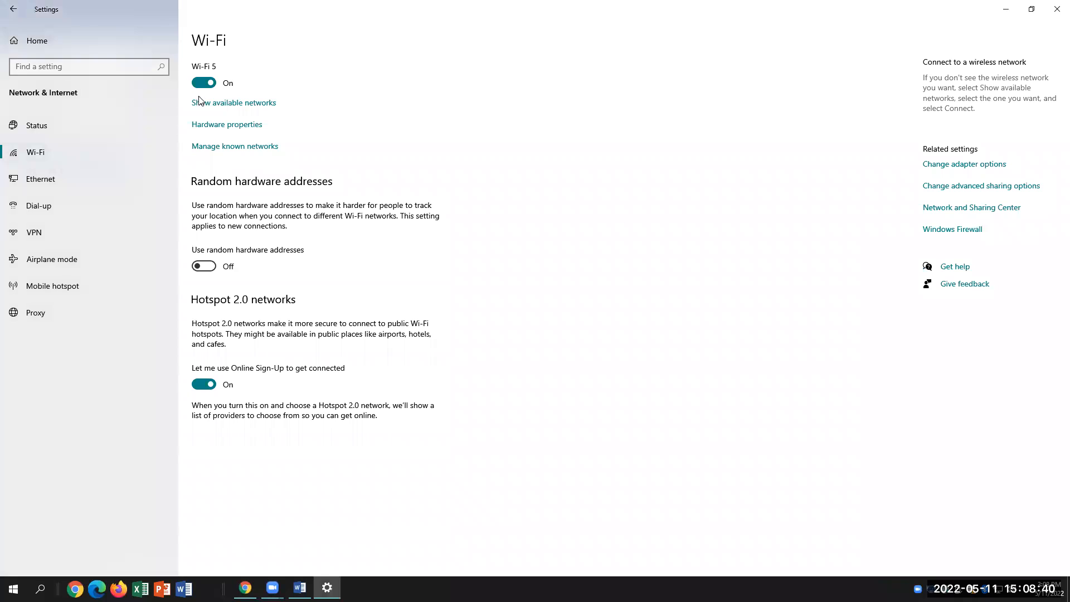
{"action": "left_click", "coordinate": [249, 107]}
{"action": "scroll", "coordinate": [954, 409], "scroll_direction": "down", "scroll_amount": 4}
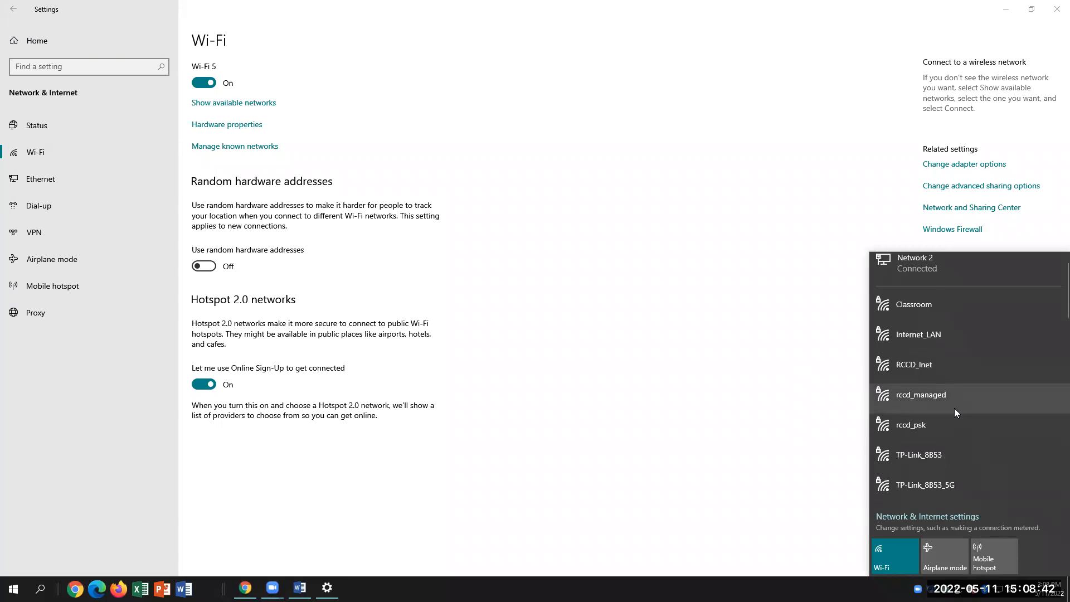
{"action": "scroll", "coordinate": [954, 409], "scroll_direction": "down", "scroll_amount": 5}
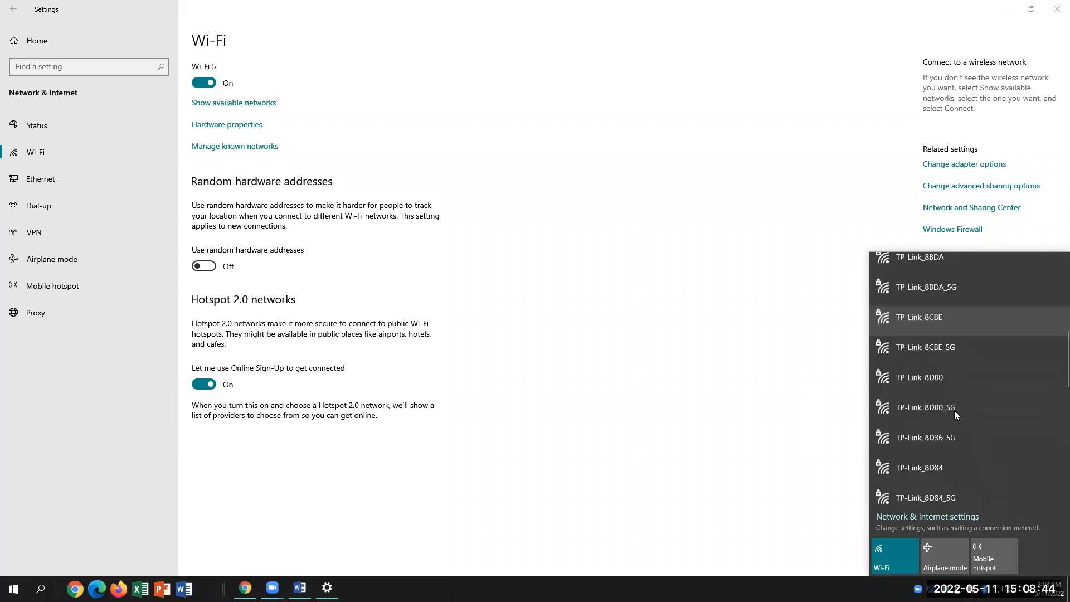
{"action": "scroll", "coordinate": [954, 410], "scroll_direction": "down", "scroll_amount": 4}
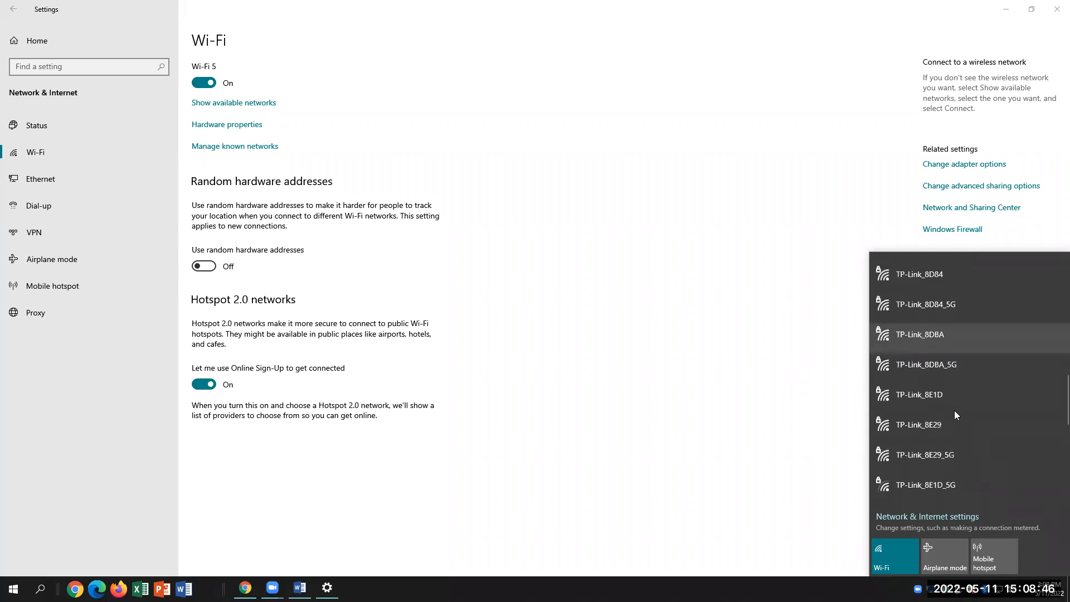
{"action": "left_click", "coordinate": [931, 428]}
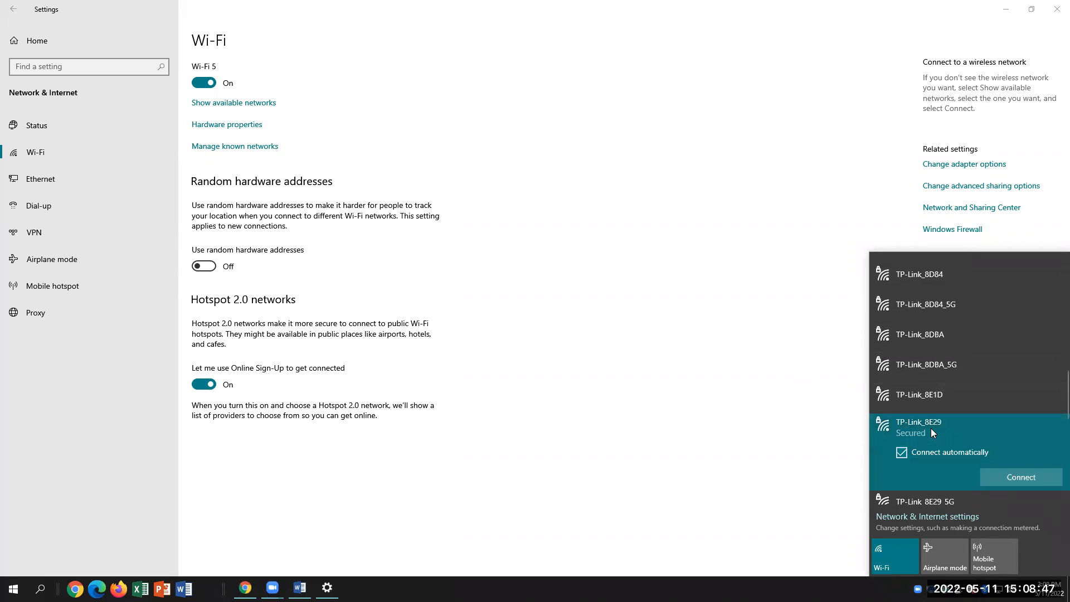
Connect to TP-Link_8E29 with its network security key, then switch to the Word lab document
{"action": "left_click", "coordinate": [1018, 475]}
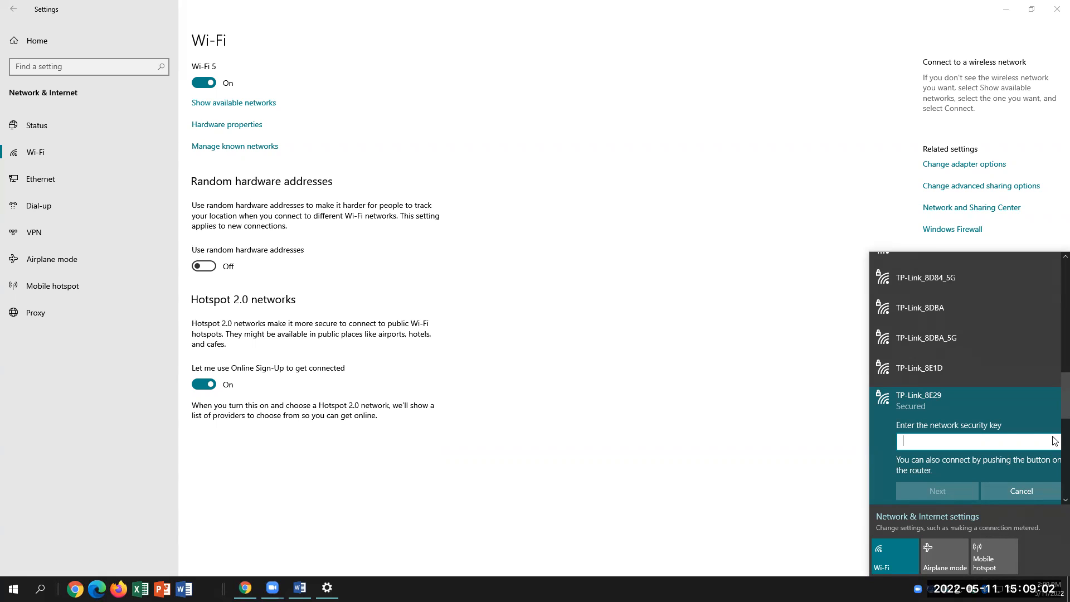
{"action": "type", "text": "•••••"}
{"action": "type", "text": "•••"}
{"action": "left_click", "coordinate": [951, 490]}
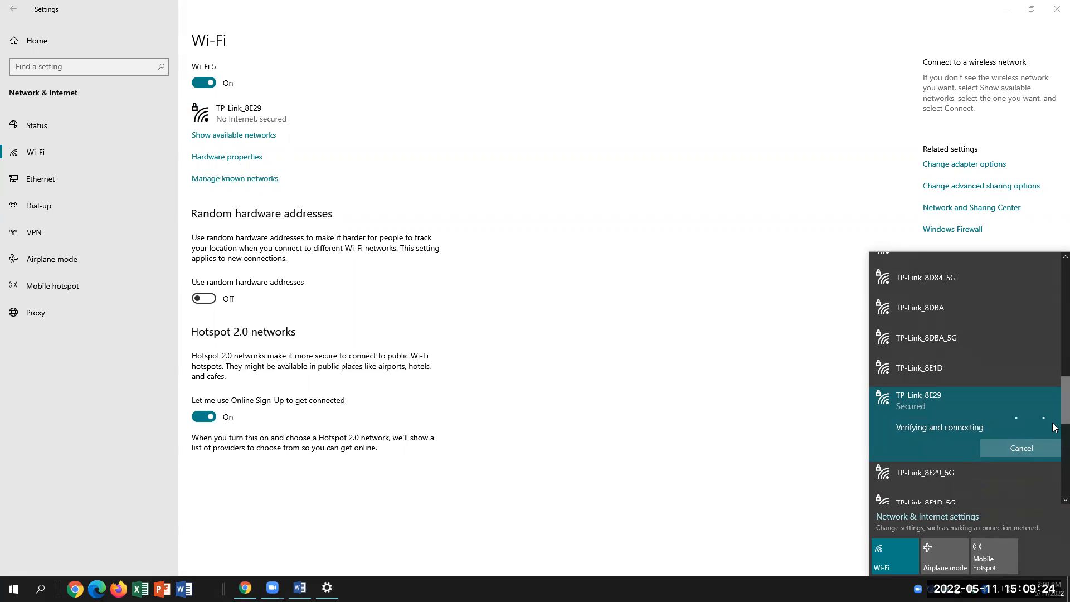
{"action": "key", "text": "alt+Tab"}
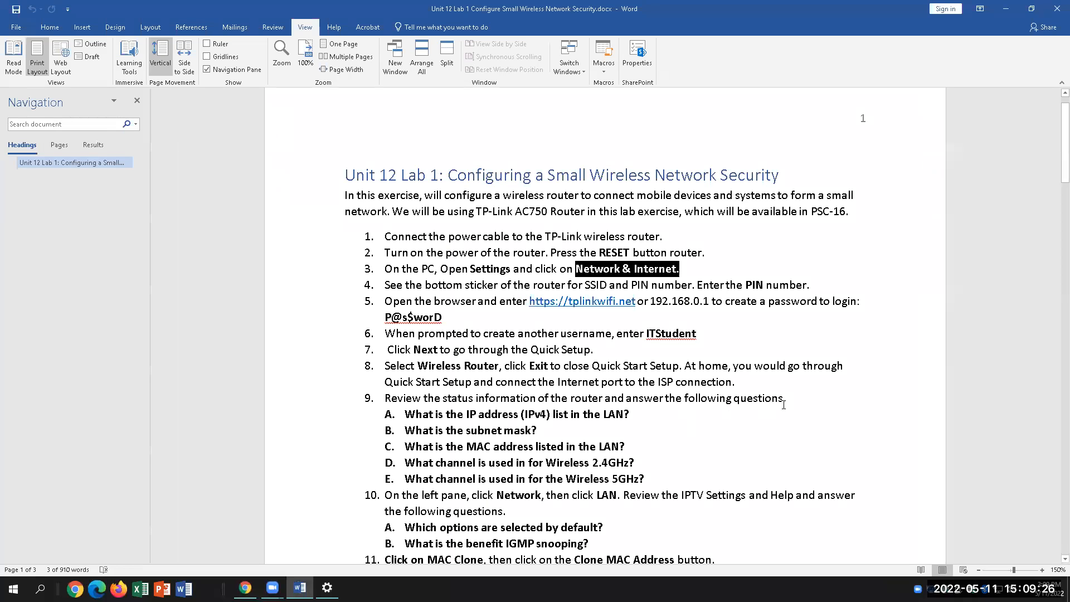
Deselect the lab text in Word and return to the Wi-Fi settings showing TP-Link_8E29
{"action": "left_click", "coordinate": [727, 285]}
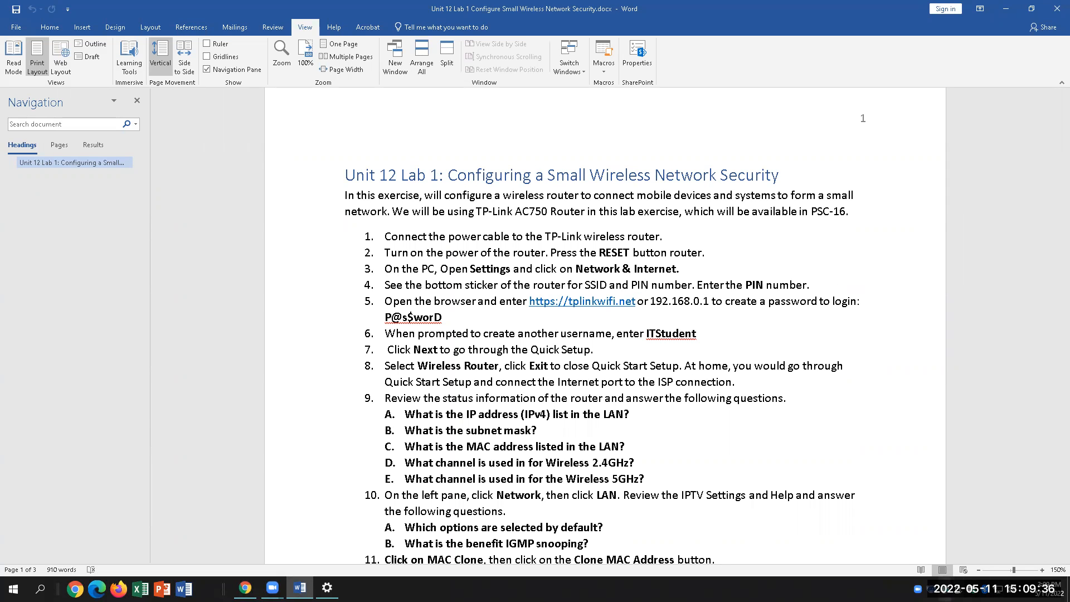
{"action": "left_click", "coordinate": [328, 588]}
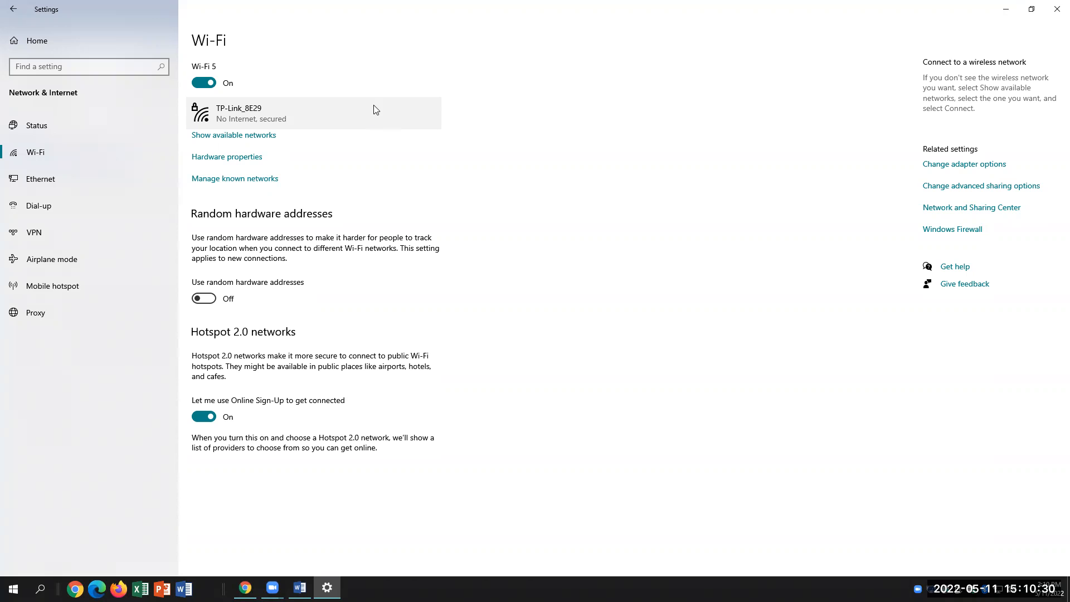
Review the Unit 12 Canvas assignment, open Edge on mvc.edu, then return to Word
{"action": "key", "text": "alt+Tab"}
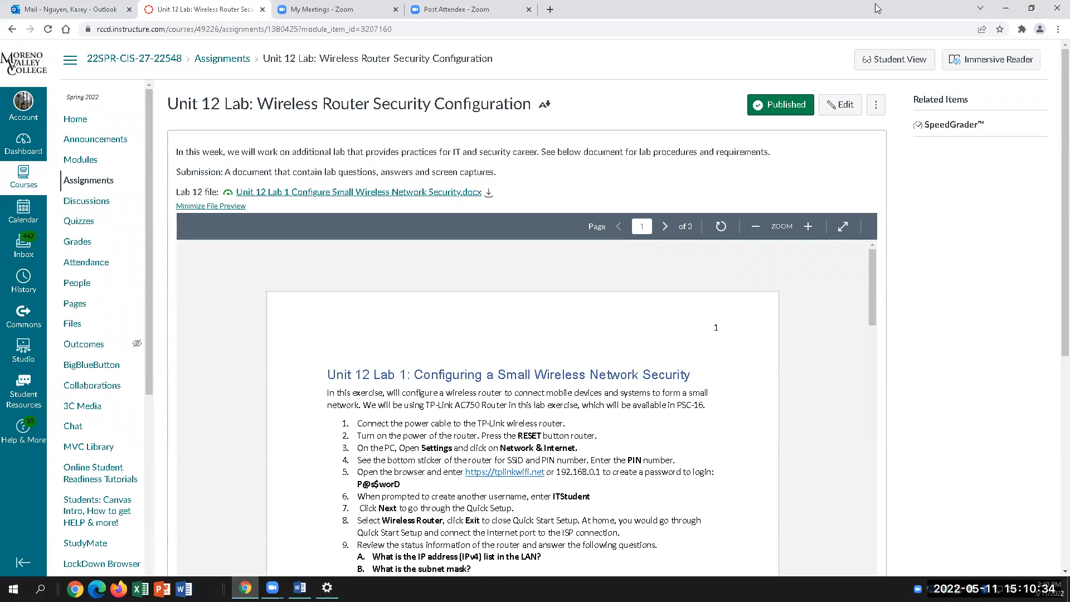
{"action": "left_click", "coordinate": [97, 589]}
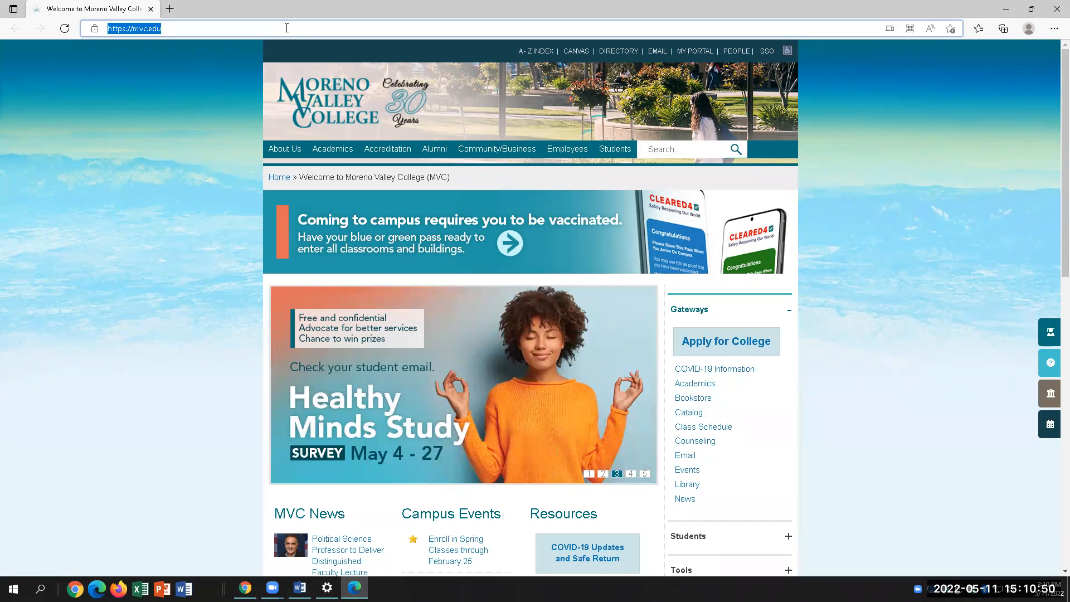
{"action": "left_click", "coordinate": [300, 587]}
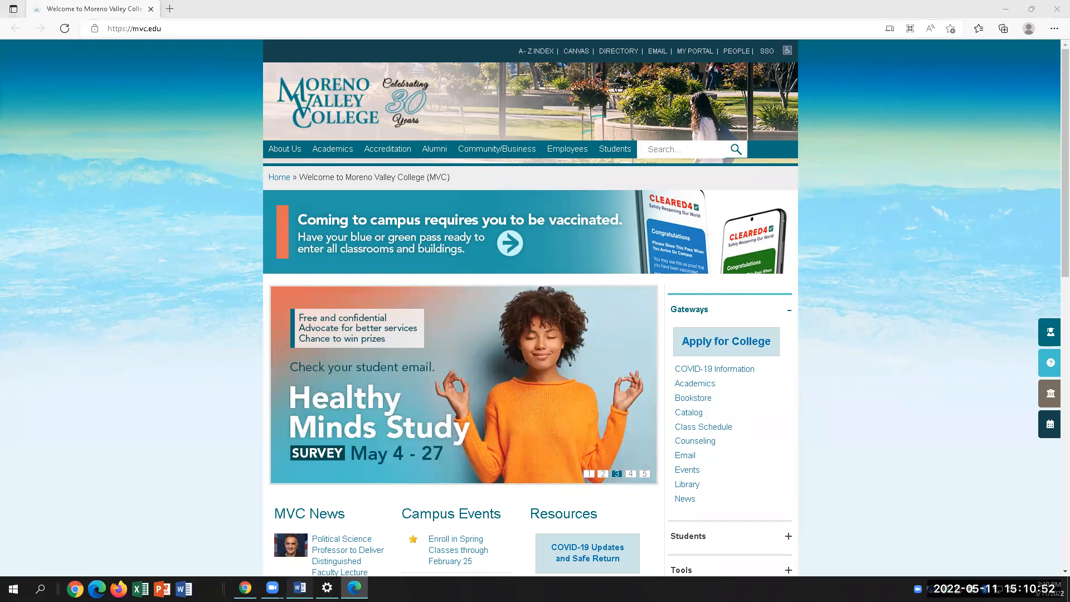
Take the router address 192.168.0.1 from lab step 5 and load it in Edge
{"action": "left_click_drag", "start_coordinate": [651, 302], "coordinate": [711, 301]}
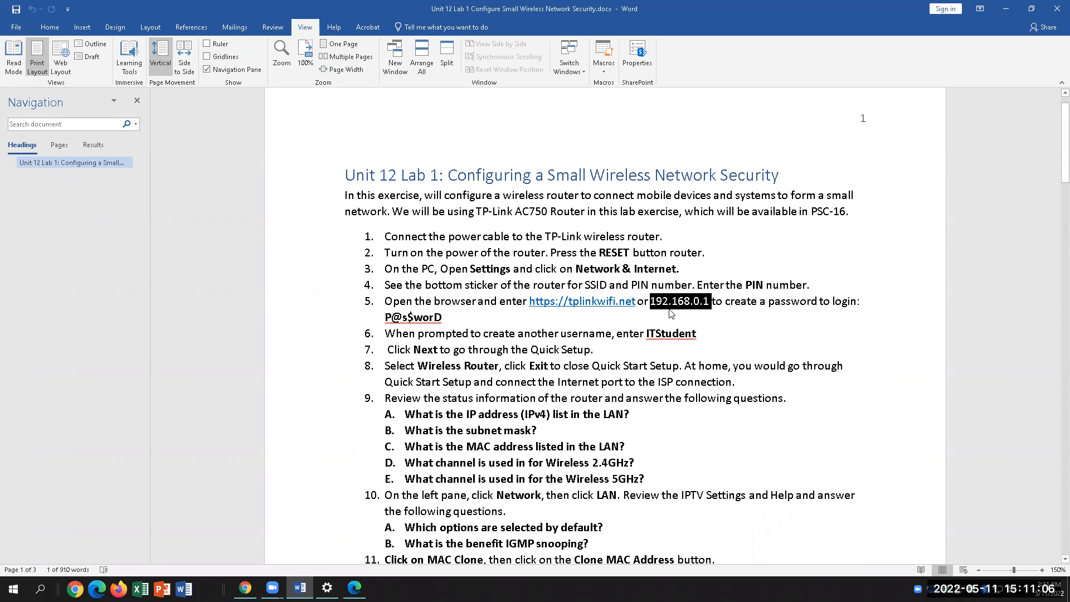
{"action": "left_click", "coordinate": [354, 588]}
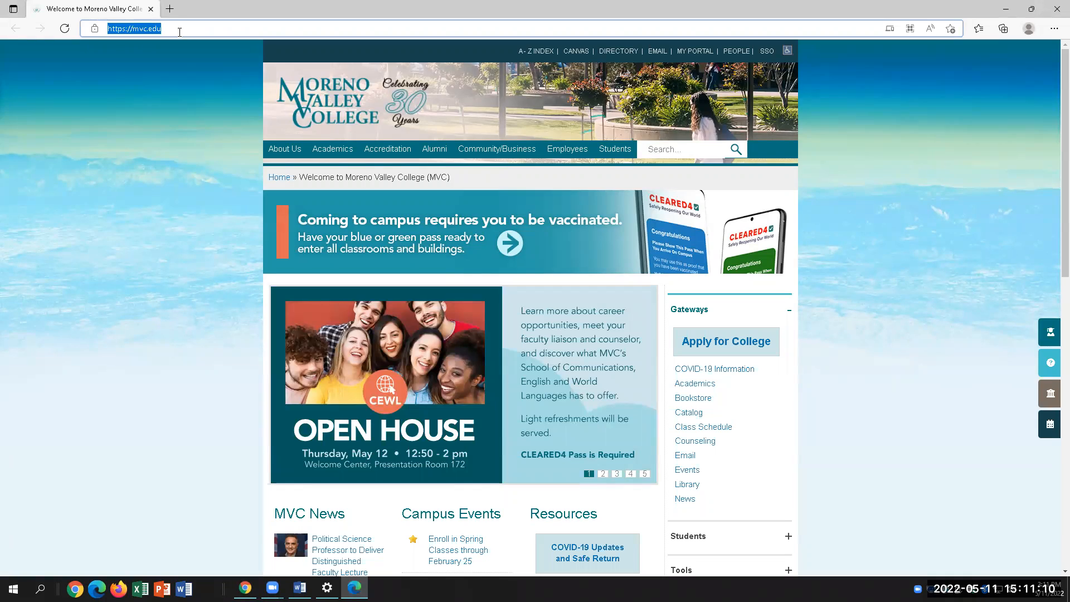
{"action": "type", "text": "192.168.0.1"}
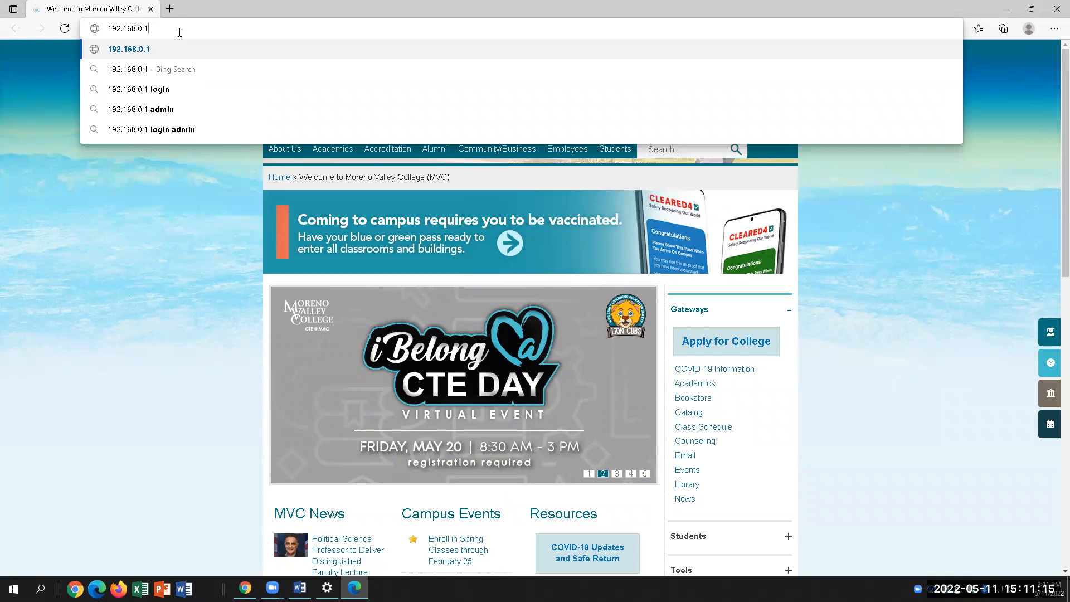
{"action": "key", "text": "Return"}
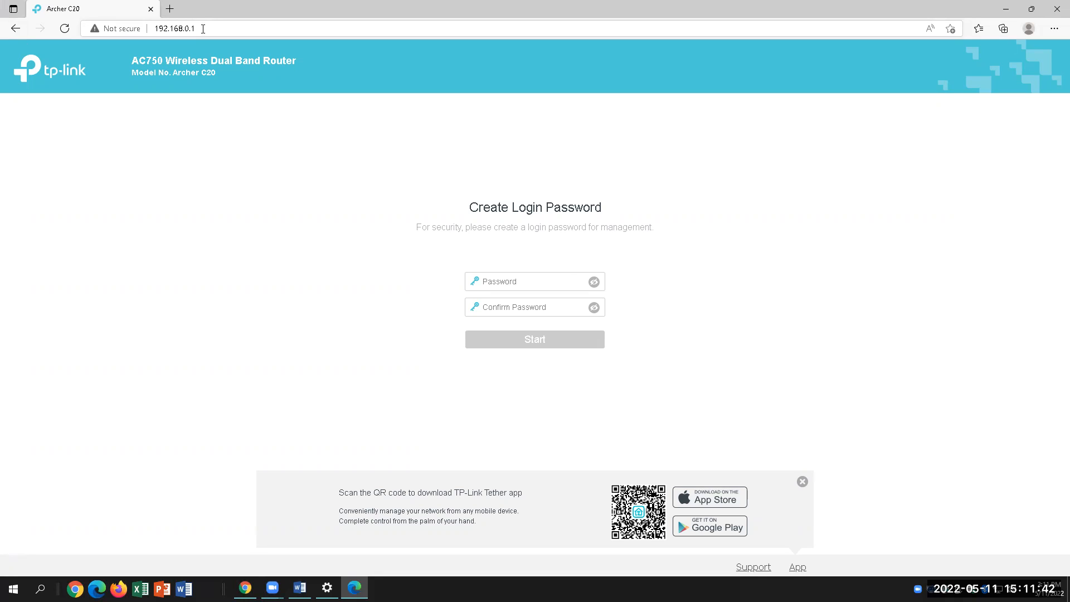
Check the username in lab step 6 and enter a new router login password
{"action": "left_click", "coordinate": [519, 281]}
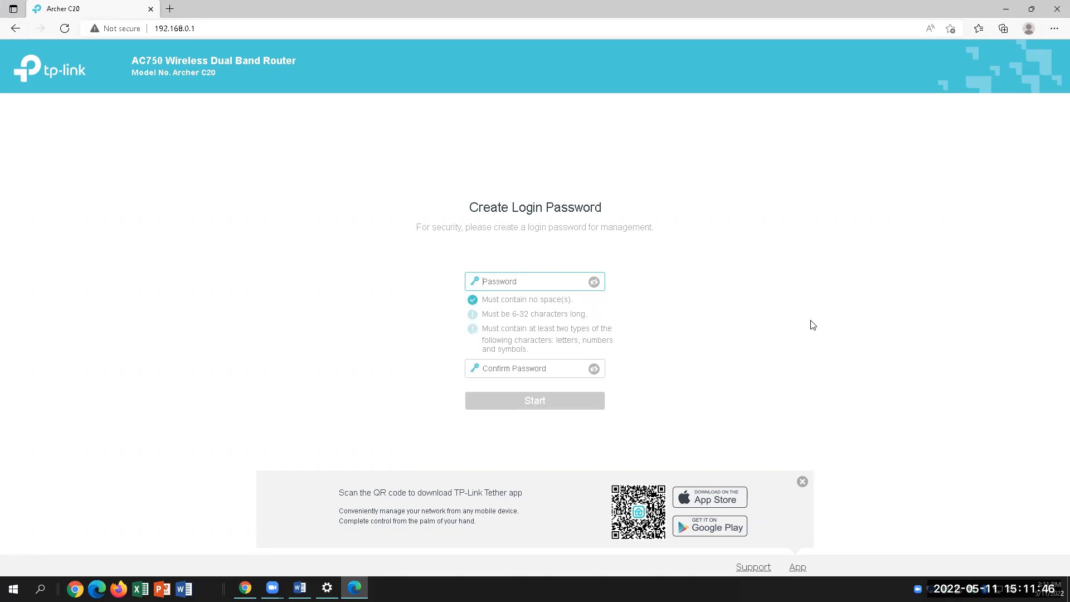
{"action": "left_click", "coordinate": [300, 588]}
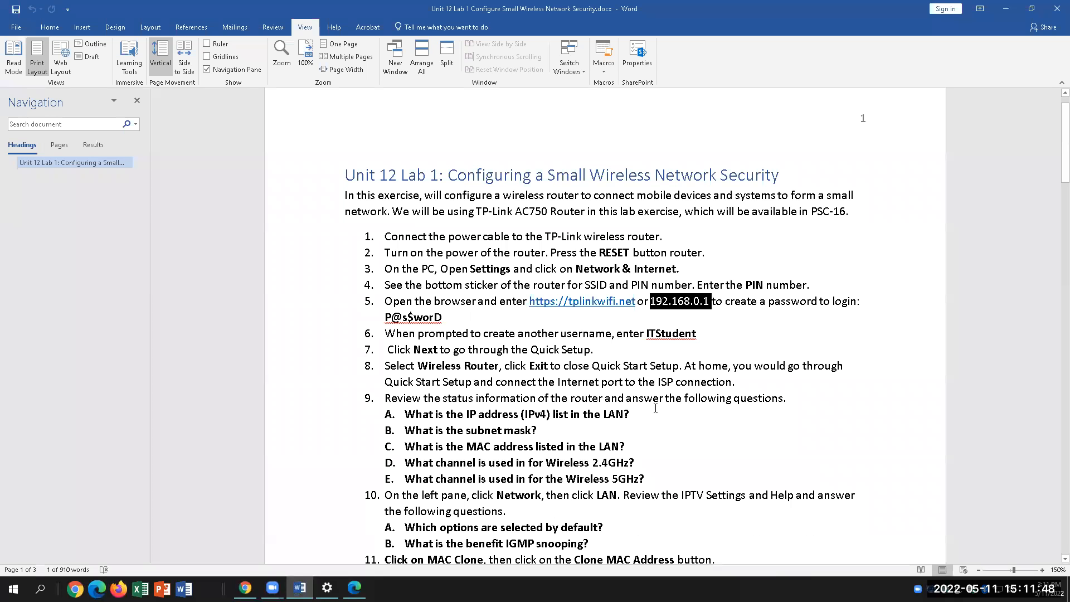
{"action": "left_click_drag", "start_coordinate": [702, 335], "coordinate": [646, 334]}
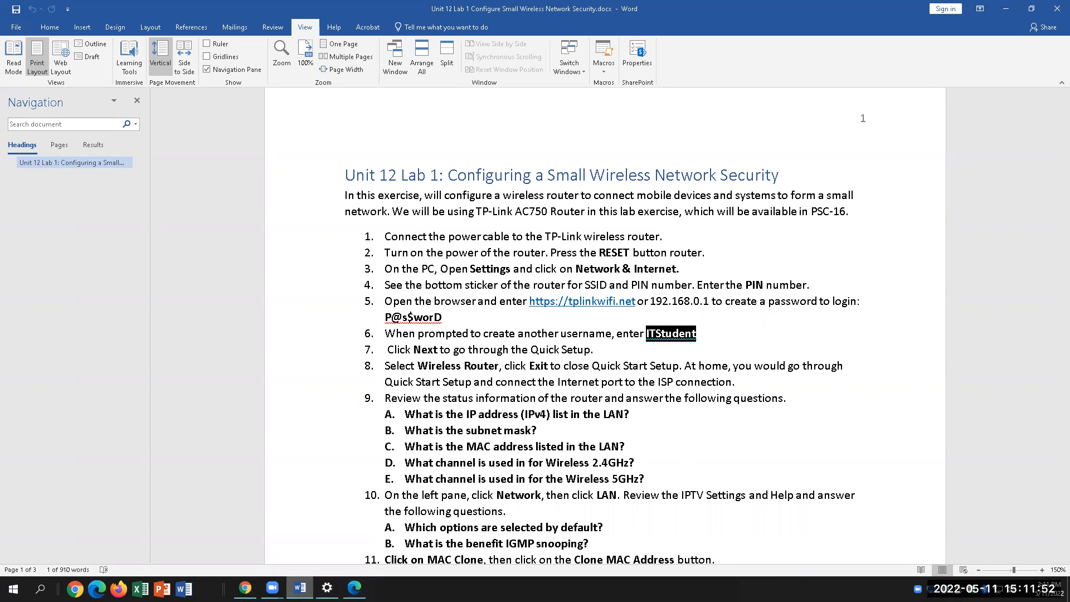
{"action": "left_click", "coordinate": [355, 587]}
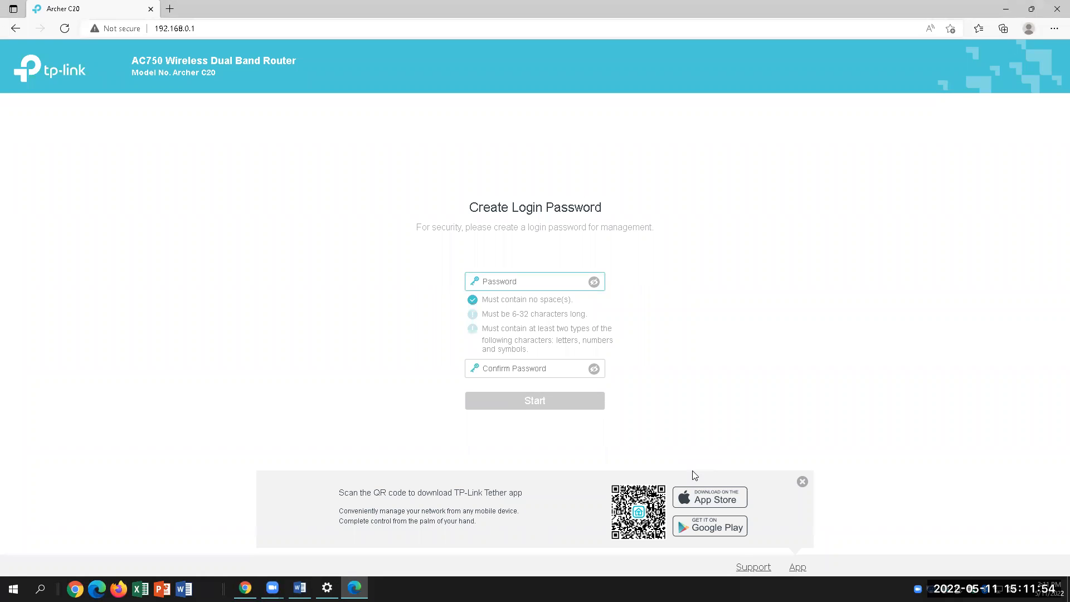
{"action": "type", "text": "Ixxxxxxx"}
{"action": "left_click", "coordinate": [509, 365]}
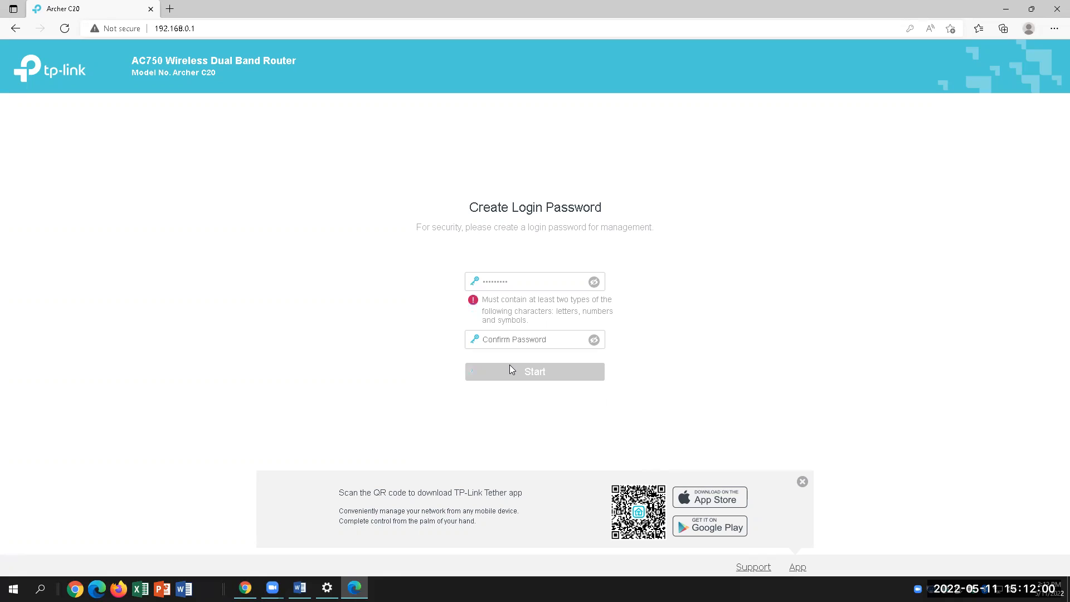
{"action": "type", "text": "xxxxxx"}
{"action": "key", "text": "ctrl+a"}
{"action": "type", "text": "x"}
{"action": "double_click", "coordinate": [526, 281]}
{"action": "type", "text": "xxxxxxxxx"}
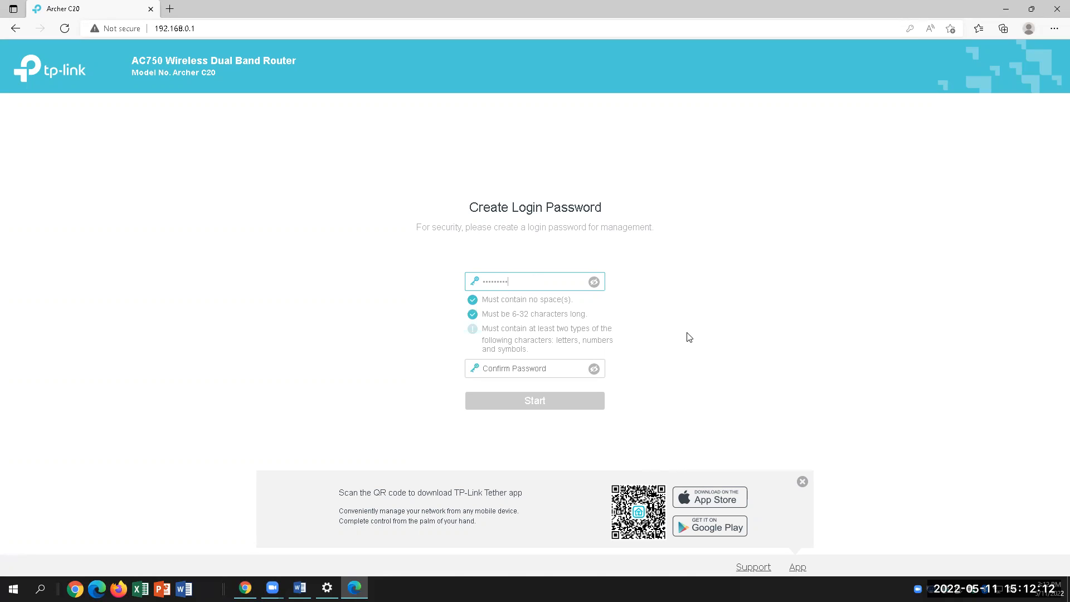
Retype the login password and its confirmation, then submit it with Start
{"action": "left_click", "coordinate": [300, 588]}
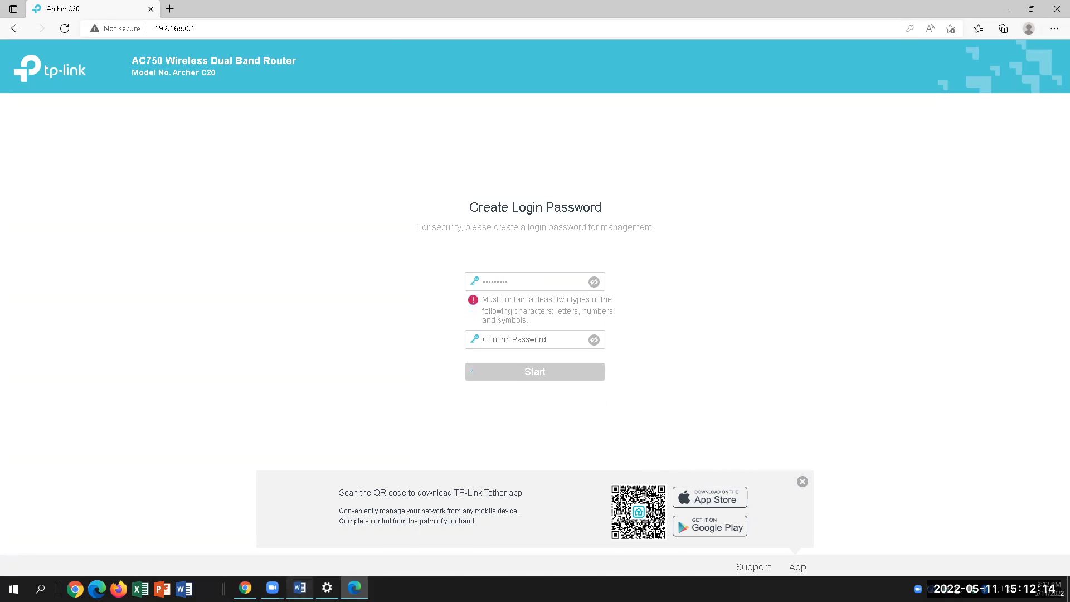
{"action": "key", "text": "alt+Tab"}
{"action": "type", "text": "1"}
{"action": "left_click", "coordinate": [518, 369]}
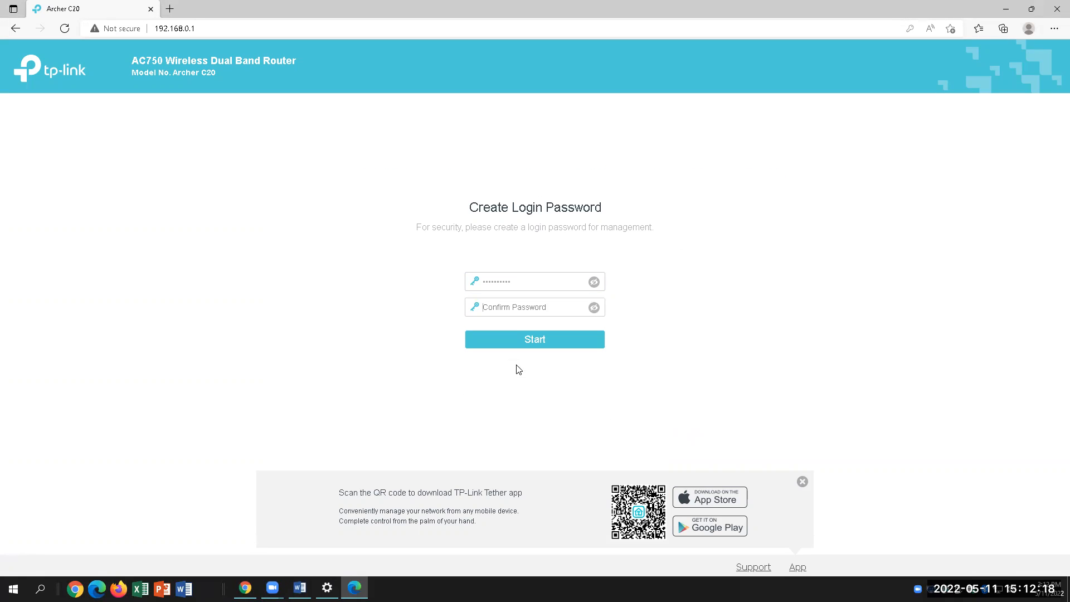
{"action": "type", "text": "1"}
{"action": "key", "text": "BackSpace"}
{"action": "key", "text": "BackSpace"}
{"action": "type", "text": "111111111"}
{"action": "left_click", "coordinate": [551, 338]}
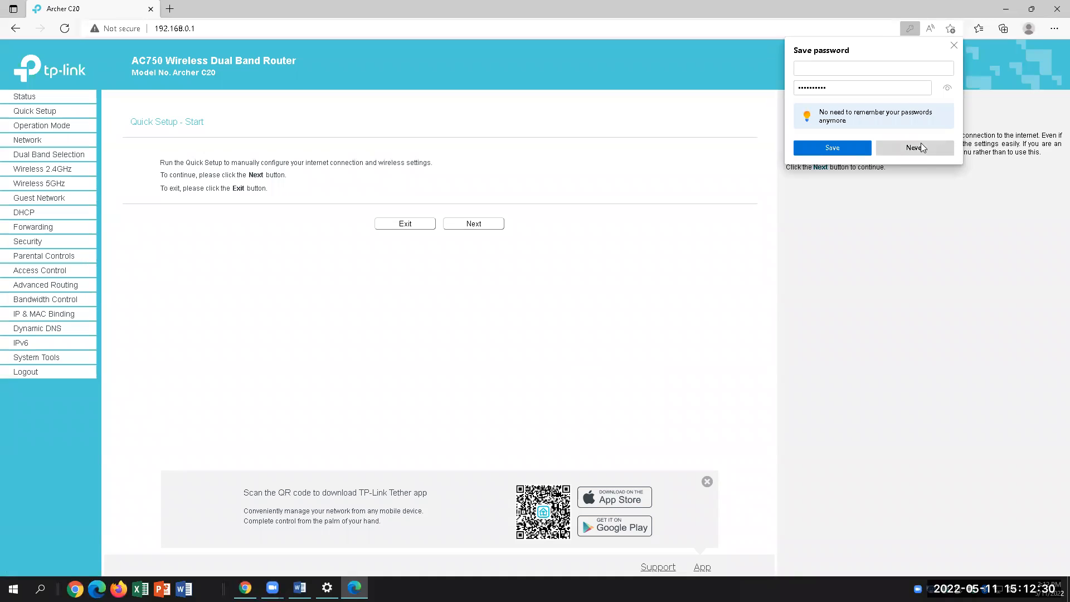
Decline saving the password and advance Quick Setup past operation mode to WAN Connection Type
{"action": "left_click", "coordinate": [912, 149]}
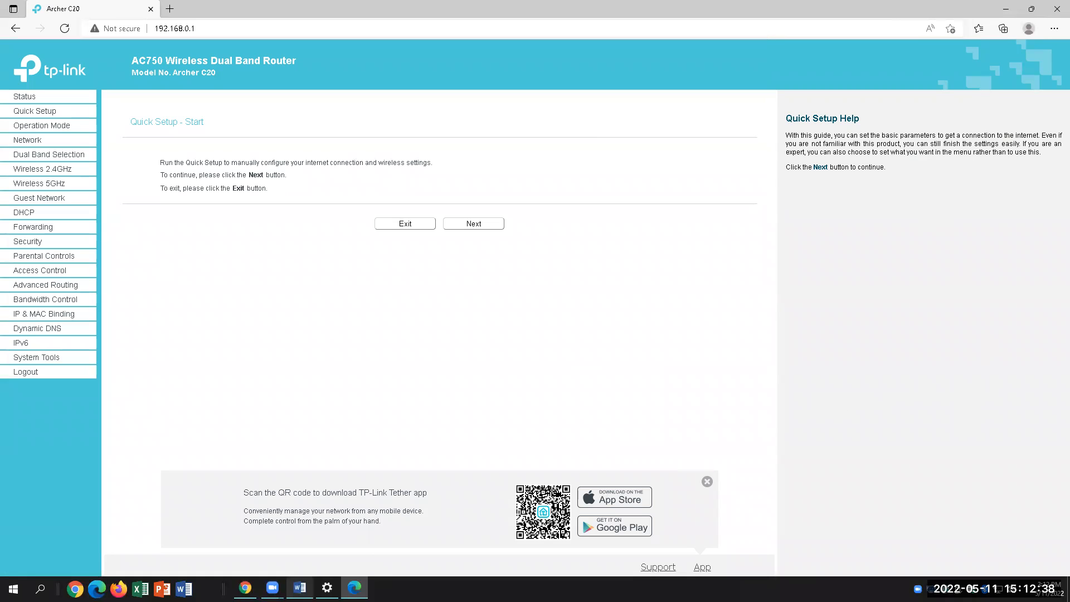
{"action": "left_click", "coordinate": [300, 588]}
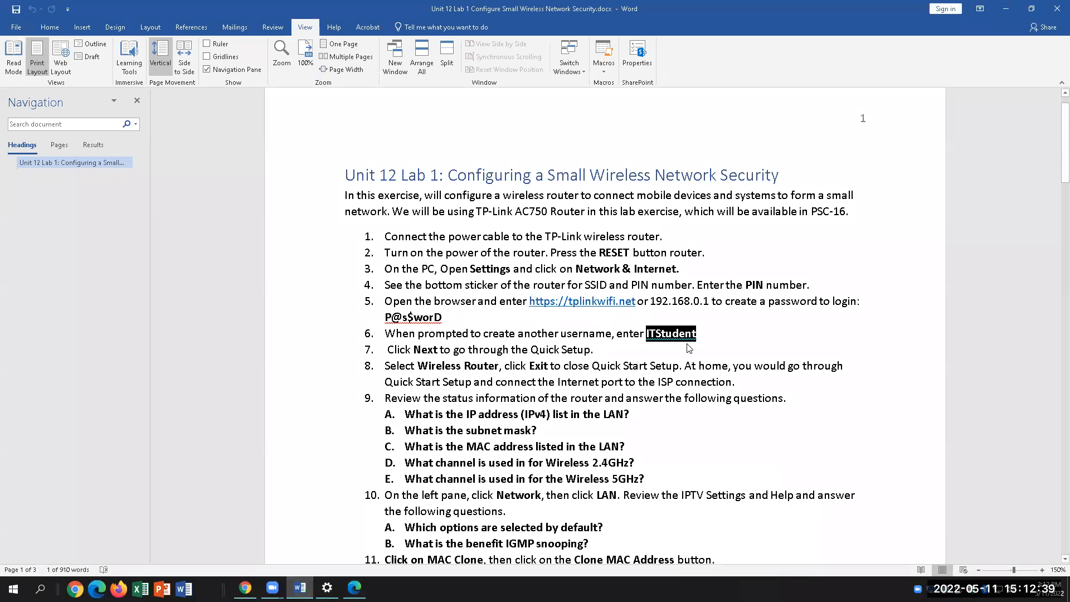
{"action": "left_click", "coordinate": [621, 351]}
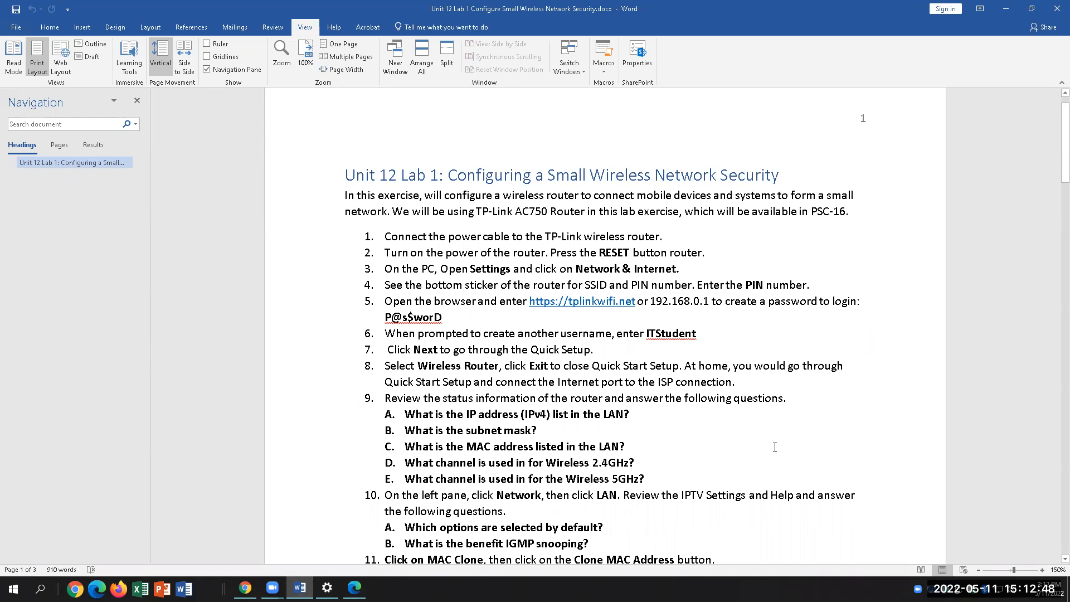
{"action": "left_click", "coordinate": [354, 588]}
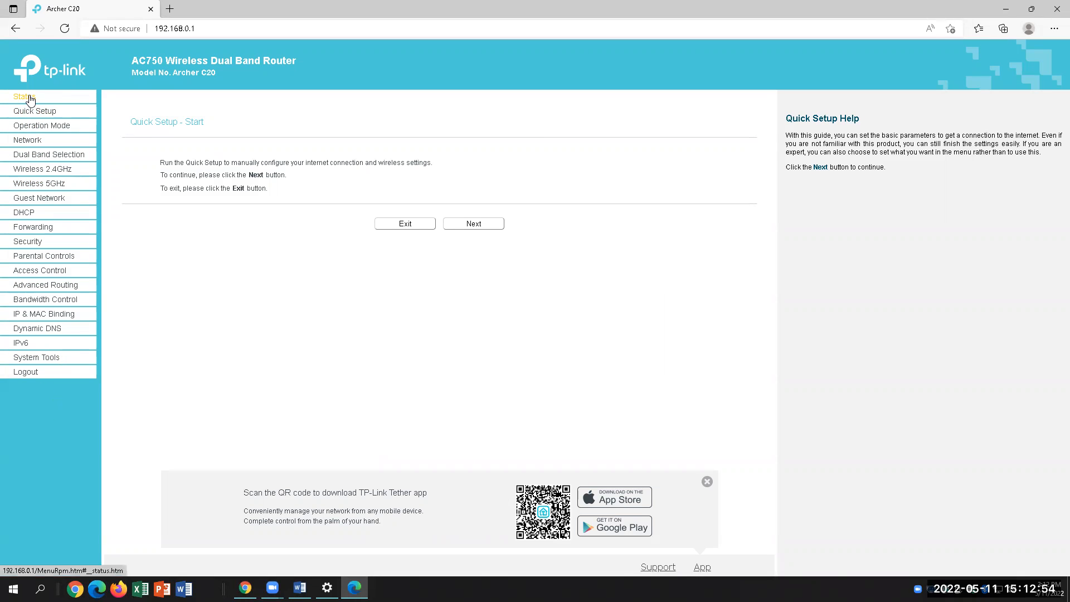
{"action": "left_click", "coordinate": [492, 229]}
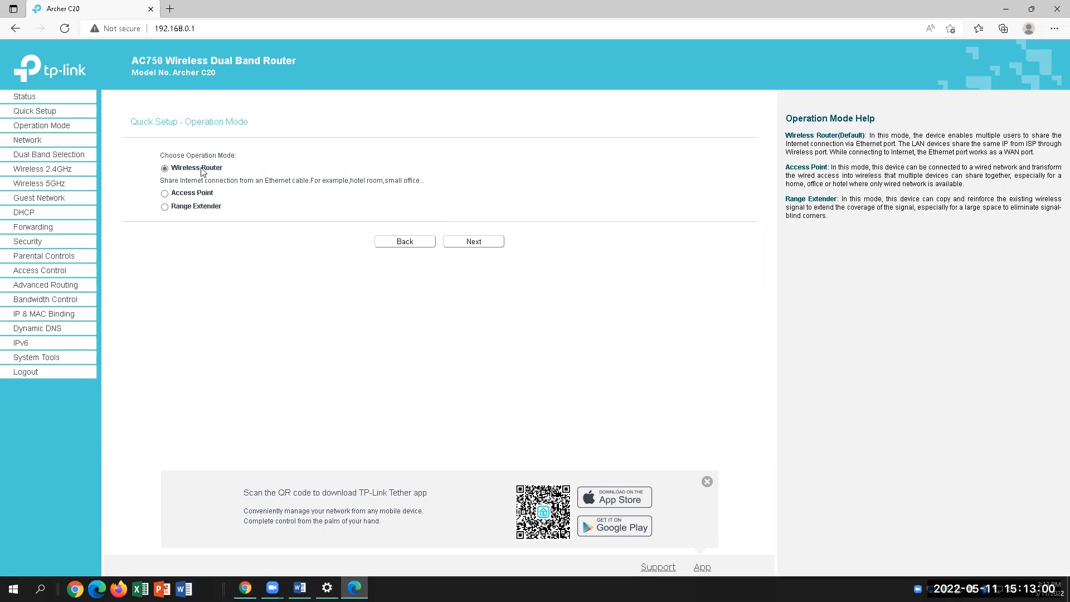
{"action": "left_click", "coordinate": [474, 245]}
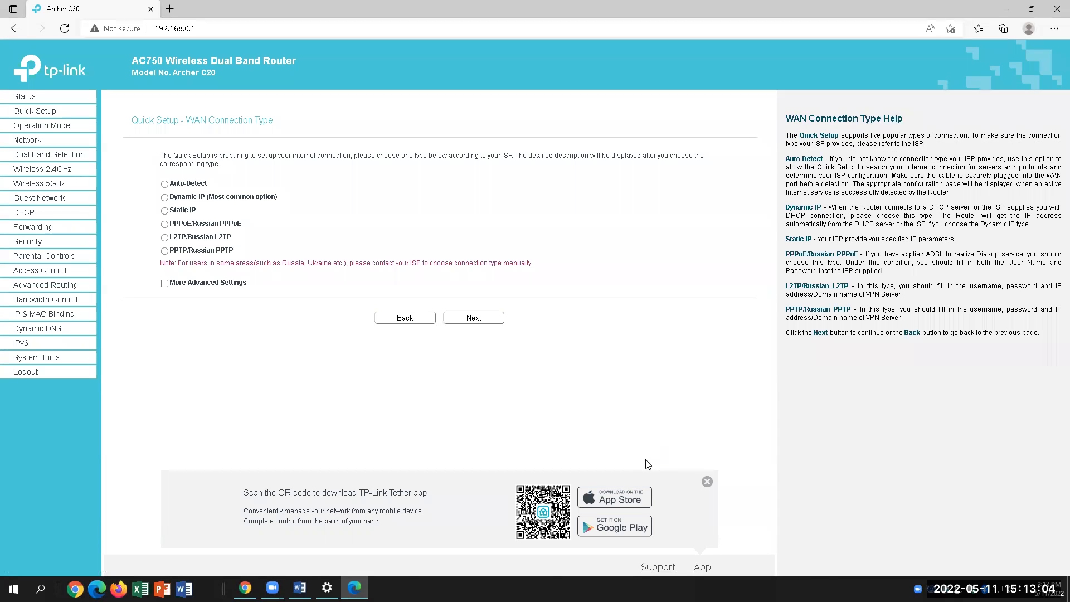
Review lab steps 7 and 8 in Word, then return to the router page
{"action": "key", "text": "alt+Tab"}
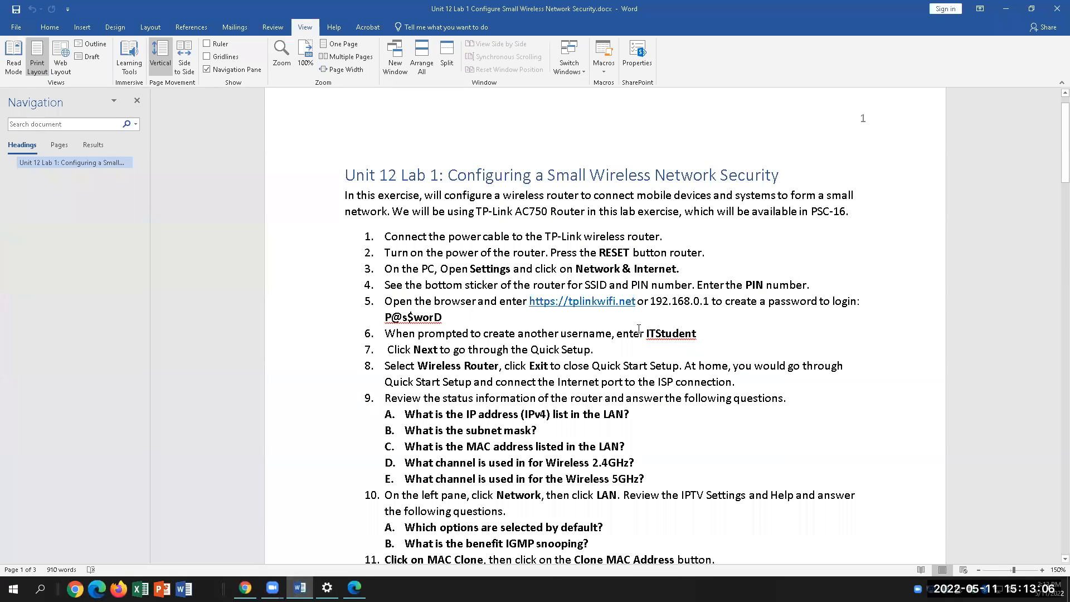
{"action": "left_click_drag", "start_coordinate": [389, 349], "coordinate": [594, 349]}
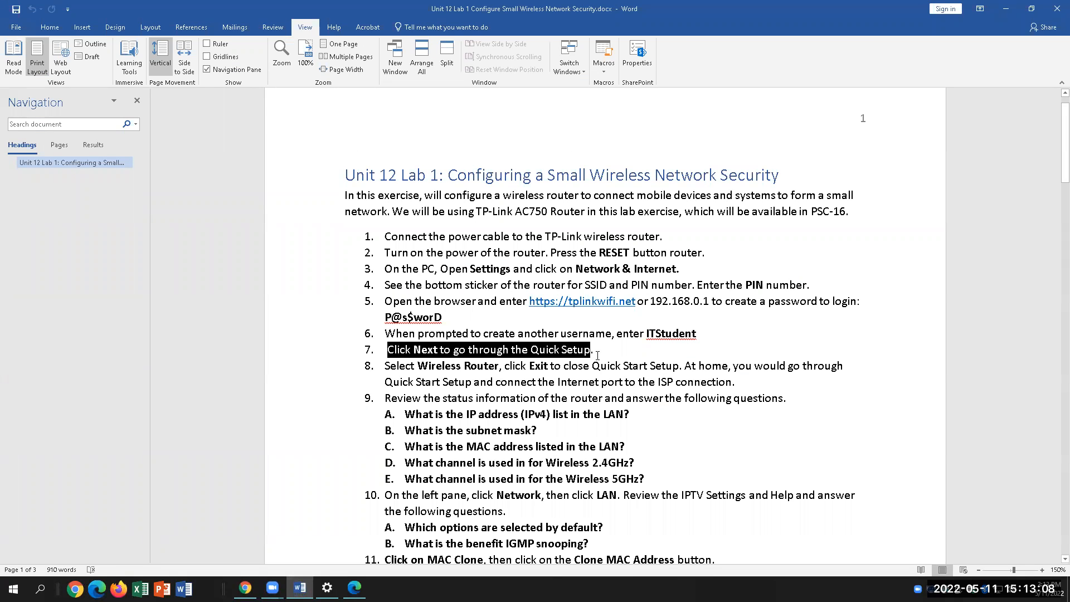
{"action": "left_click_drag", "start_coordinate": [393, 368], "coordinate": [679, 366]}
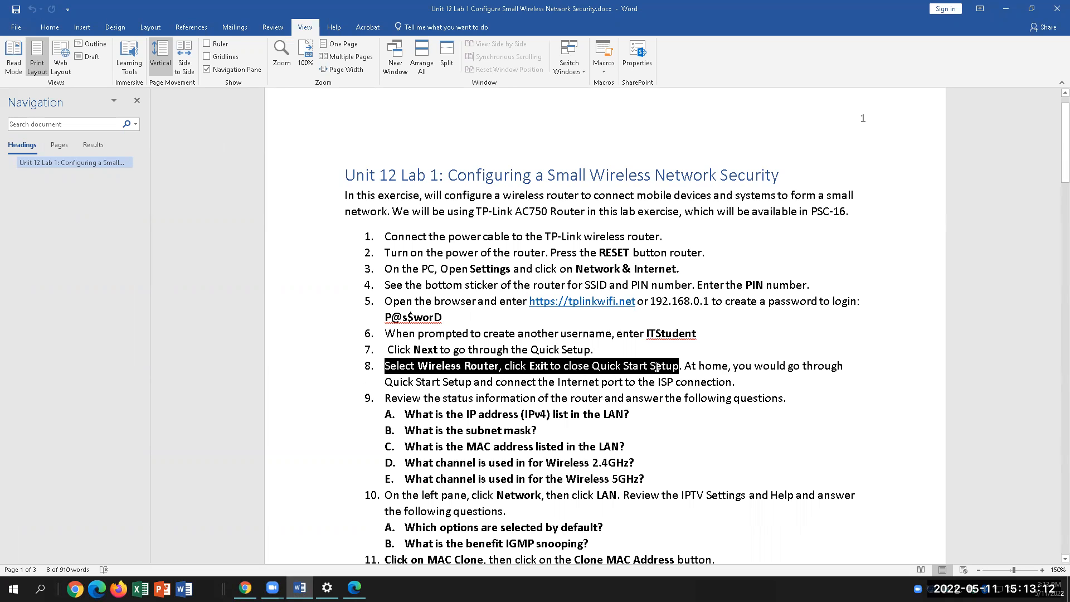
{"action": "left_click", "coordinate": [774, 382]}
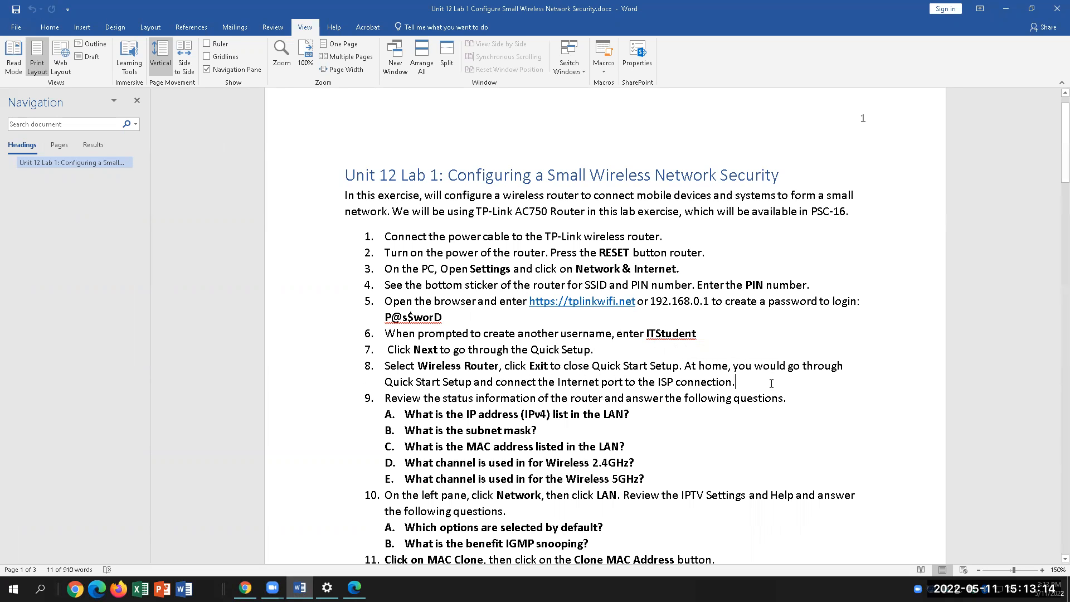
{"action": "key", "text": "alt+Tab"}
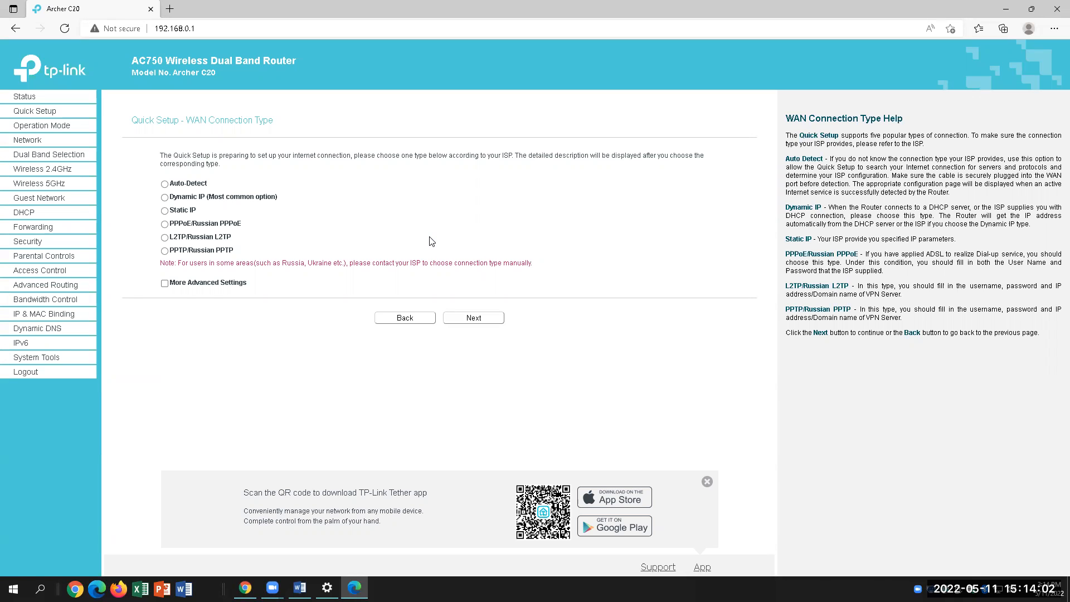
{"action": "left_click", "coordinate": [300, 587]}
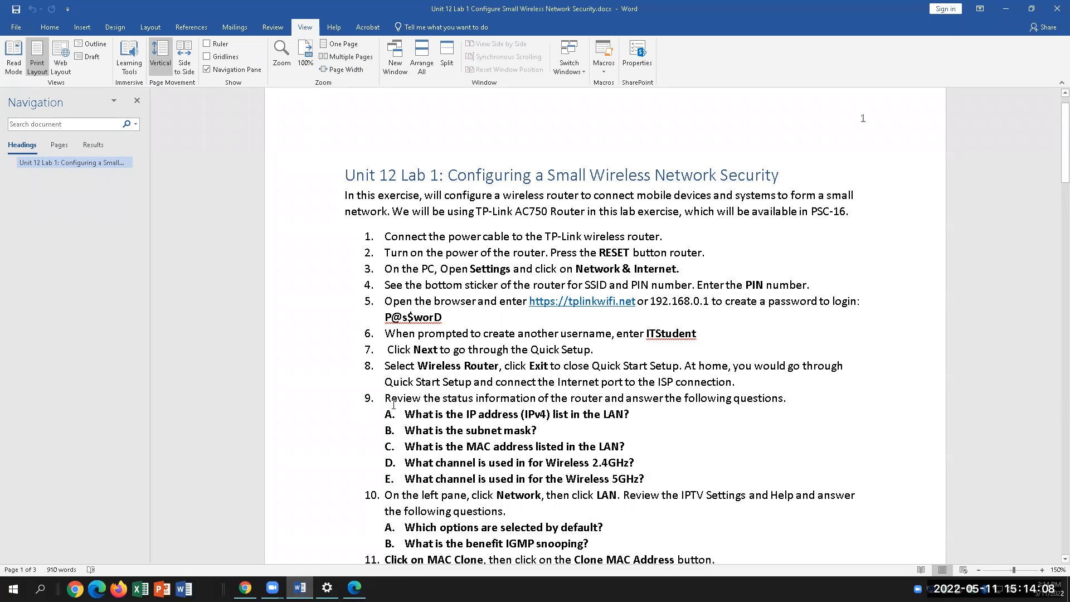
{"action": "left_click_drag", "start_coordinate": [429, 397], "coordinate": [786, 399]}
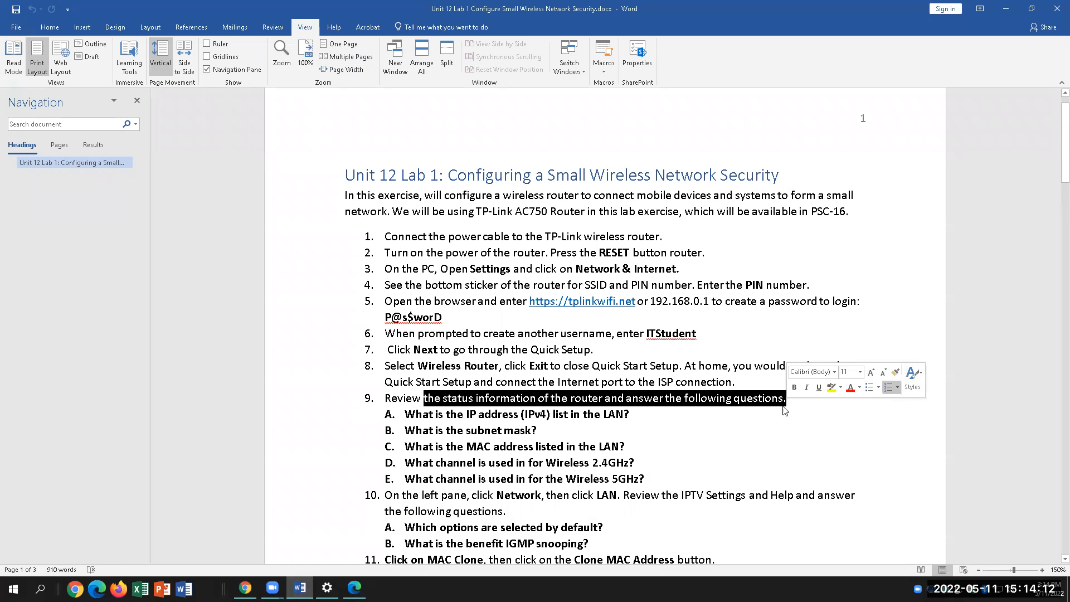
{"action": "left_click", "coordinate": [630, 414]}
{"action": "left_click", "coordinate": [355, 588]}
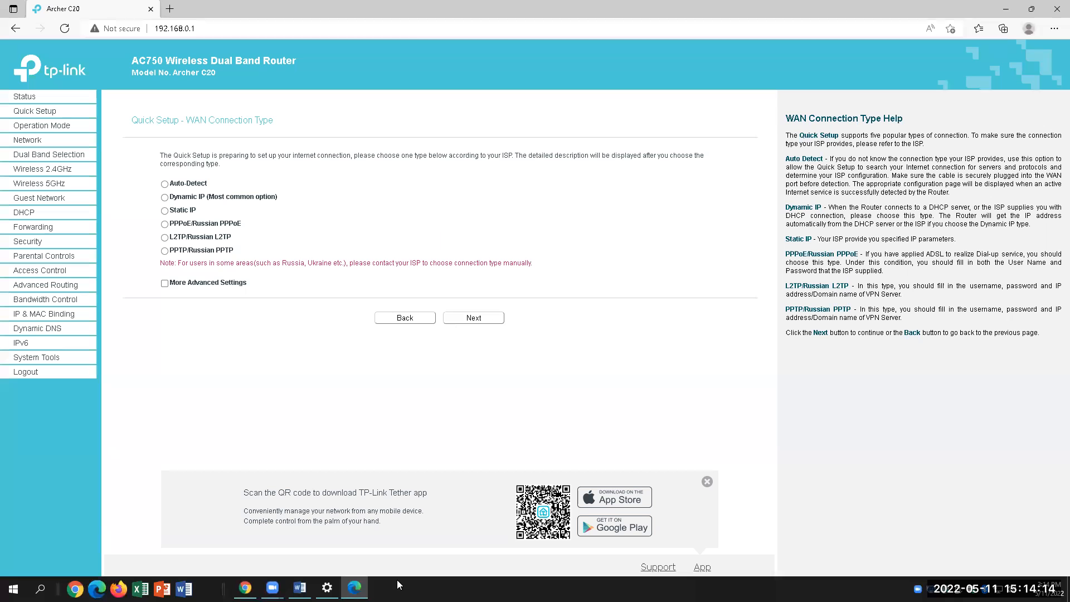
Read the LAN IP 192.168.0.1 and LAN MAC address on the Status page, then return to Word
{"action": "left_click", "coordinate": [38, 98]}
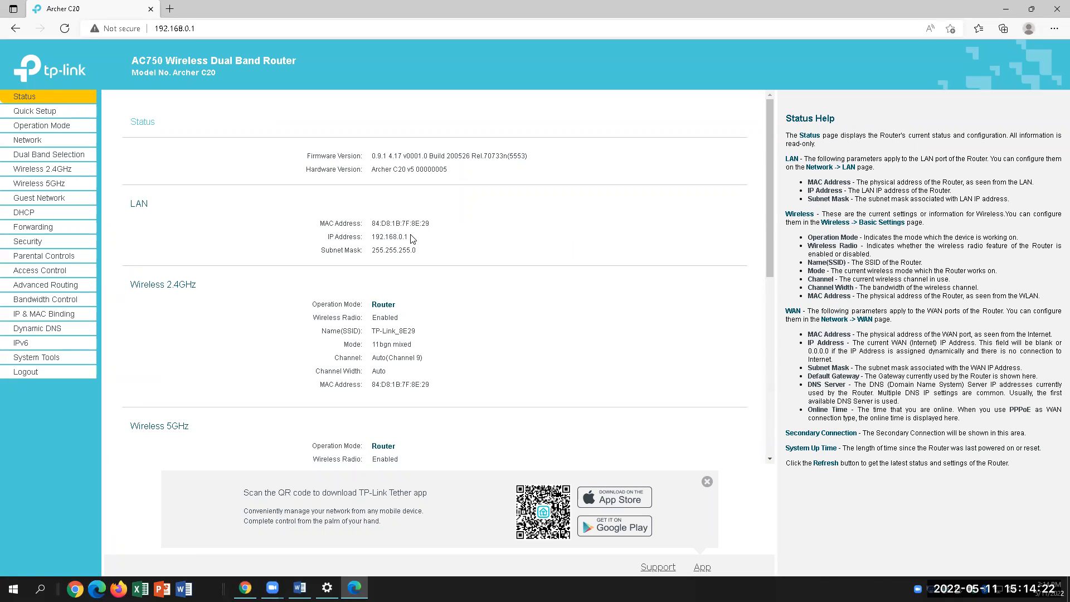
{"action": "left_click_drag", "start_coordinate": [413, 239], "coordinate": [372, 239]}
{"action": "left_click_drag", "start_coordinate": [445, 225], "coordinate": [374, 225]}
{"action": "left_click", "coordinate": [299, 588]}
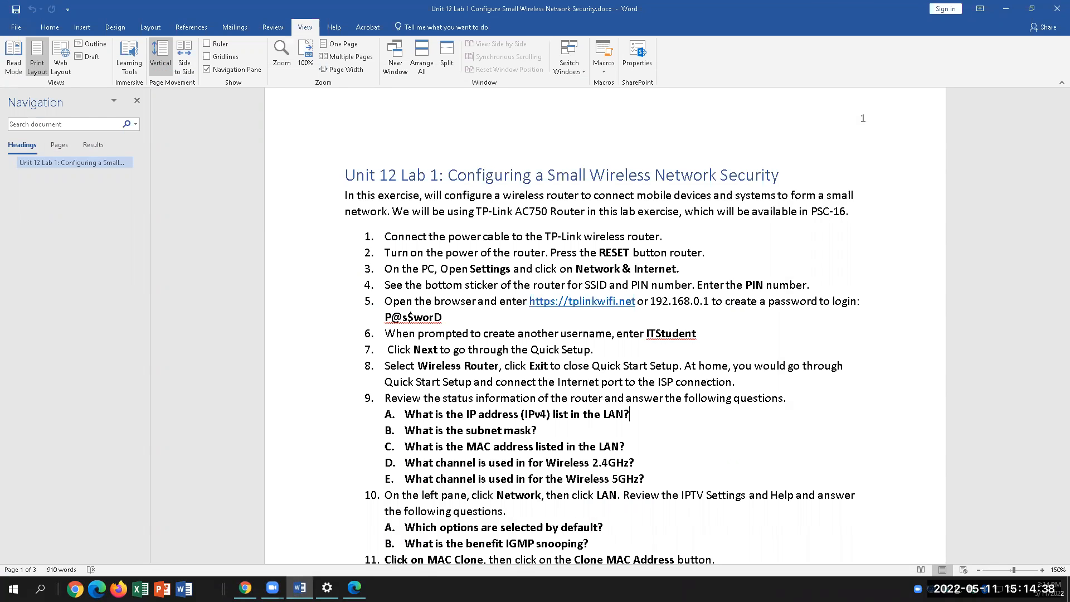
Answer question A with 192.168.0.1 on a new unnumbered line and select it
{"action": "key", "text": "Return"}
{"action": "key", "text": "BackSpace"}
{"action": "type", "text": "192"}
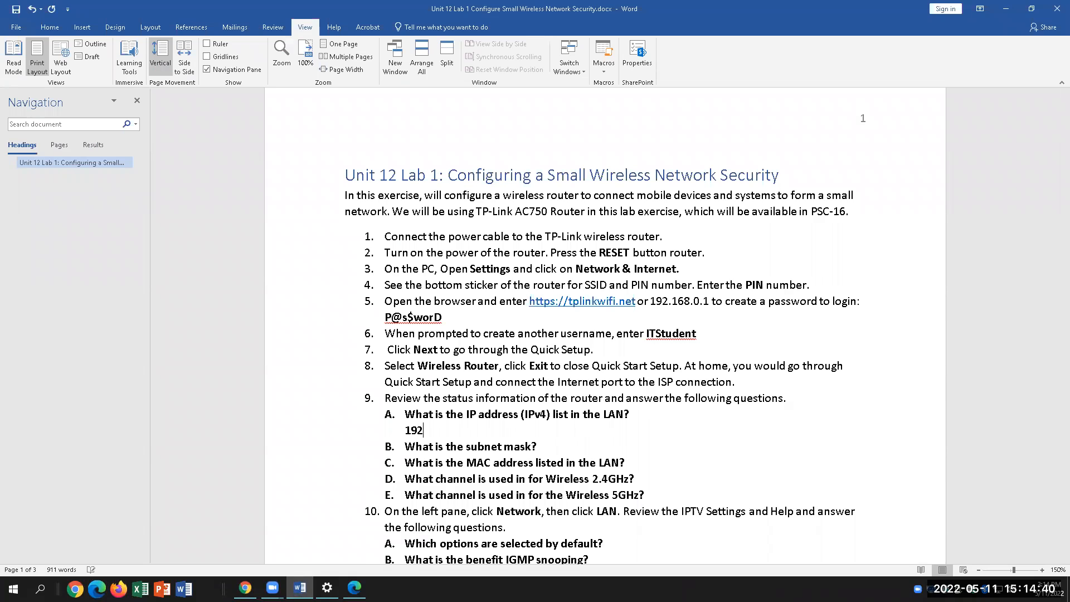
{"action": "type", "text": ".168.0.1"}
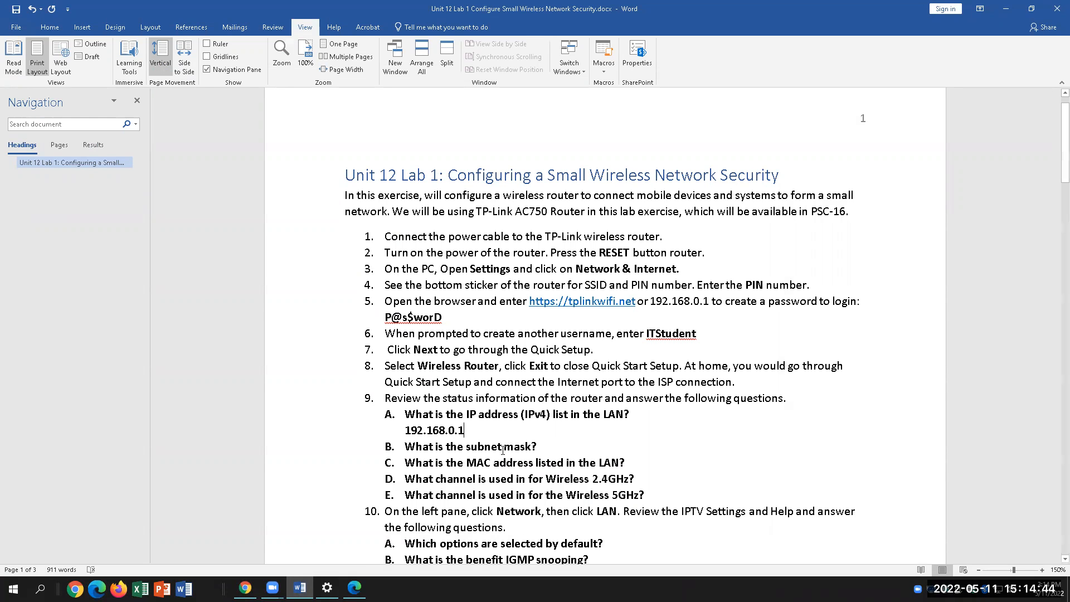
{"action": "key", "text": "shift+Home"}
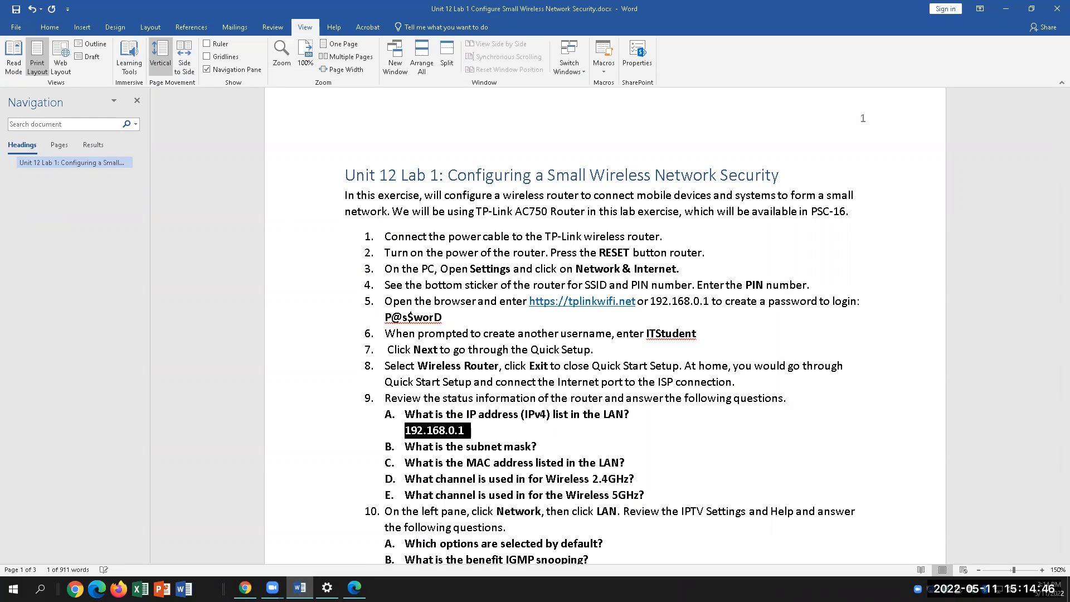
Highlight 192.168.0.1 in yellow, then return to the router's Status page
{"action": "left_click", "coordinate": [16, 27]}
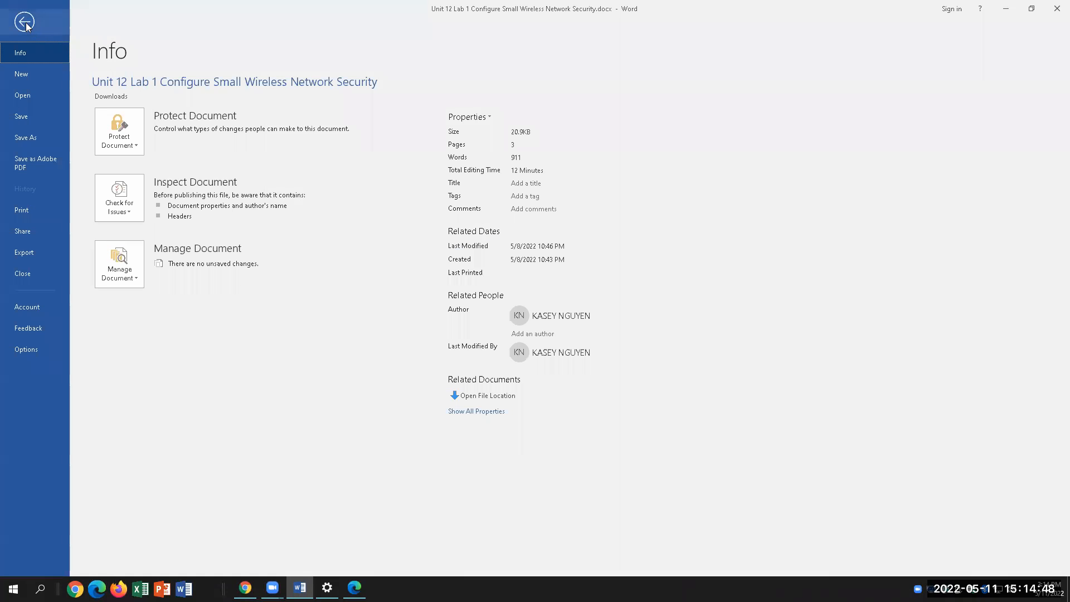
{"action": "left_click", "coordinate": [38, 30]}
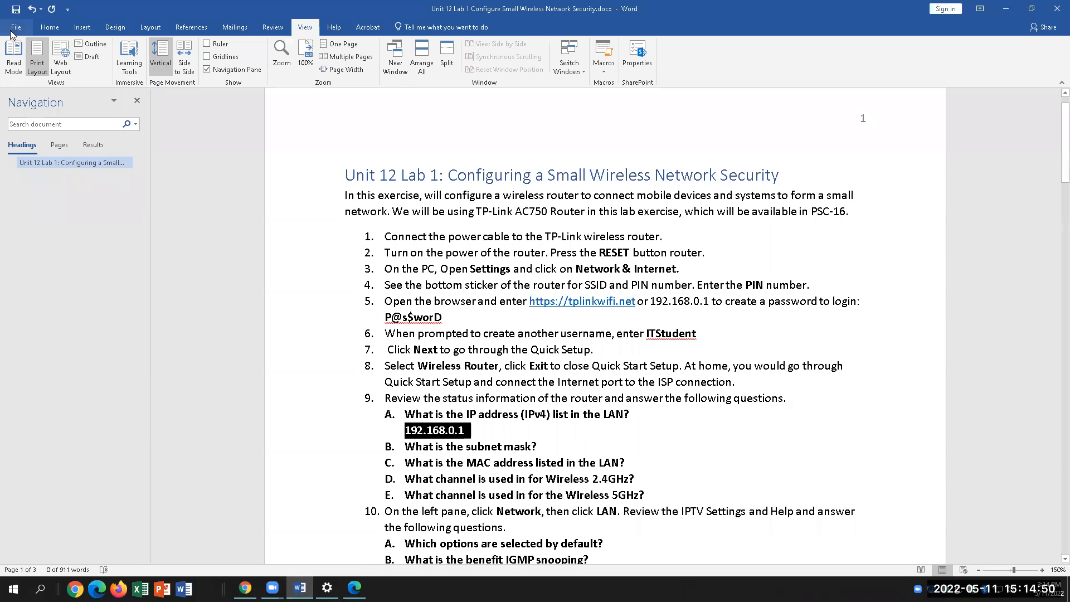
{"action": "left_click", "coordinate": [49, 28]}
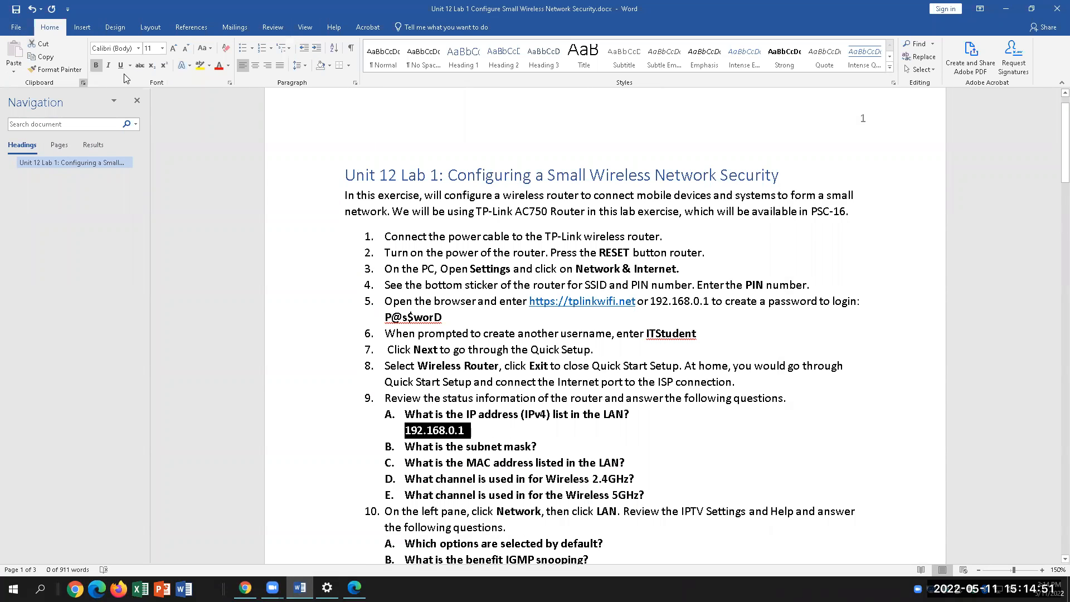
{"action": "left_click", "coordinate": [199, 65]}
{"action": "left_click", "coordinate": [544, 446]}
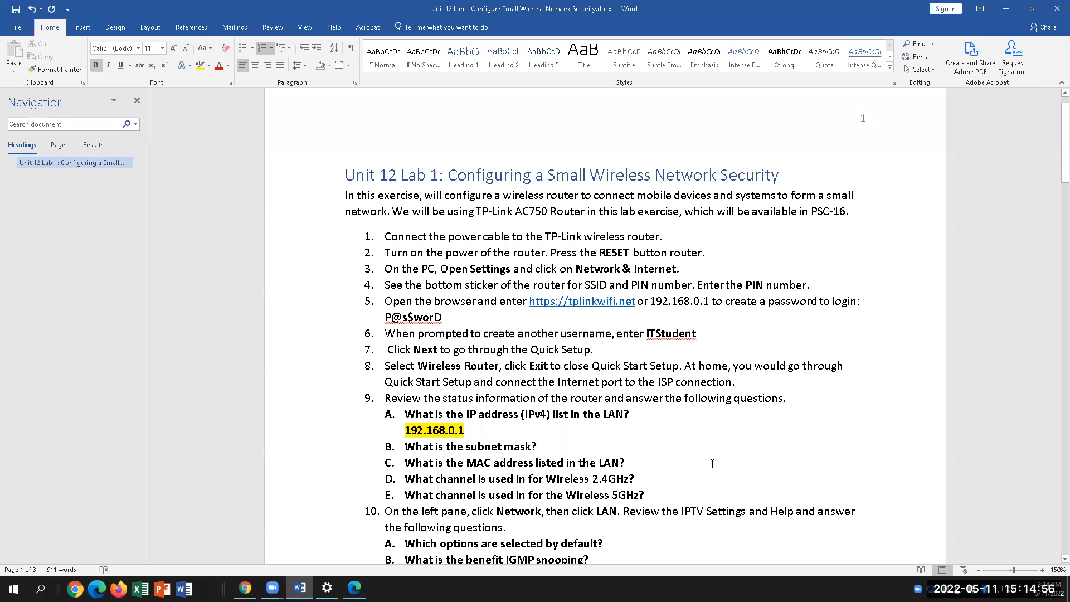
{"action": "left_click", "coordinate": [354, 588]}
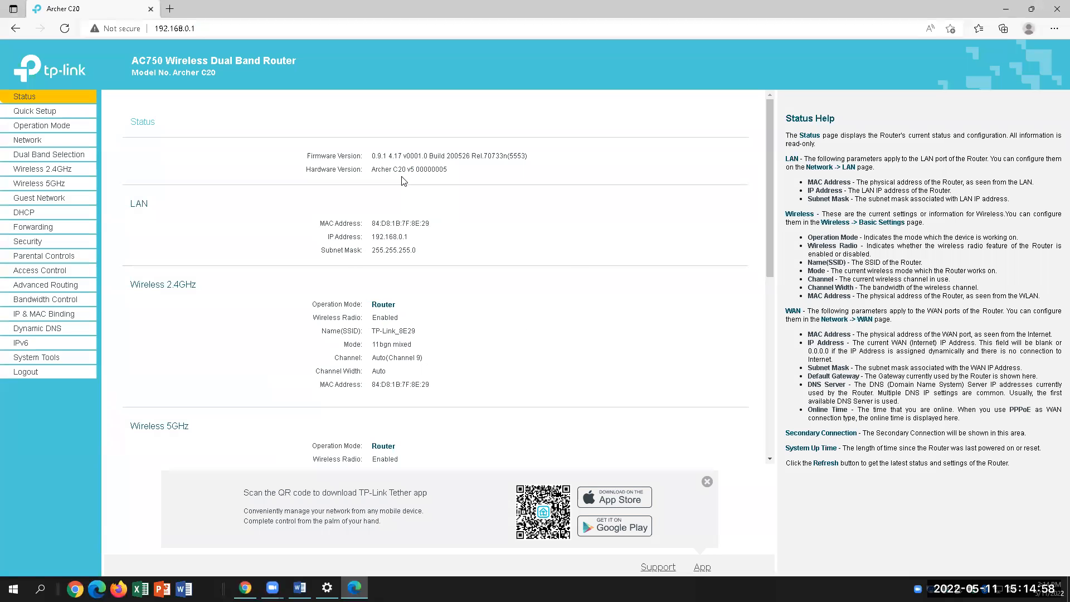
Read the LAN subnet mask from the router and enter 255.255.255.0, highlighted yellow, after question B
{"action": "left_click_drag", "start_coordinate": [420, 253], "coordinate": [372, 256]}
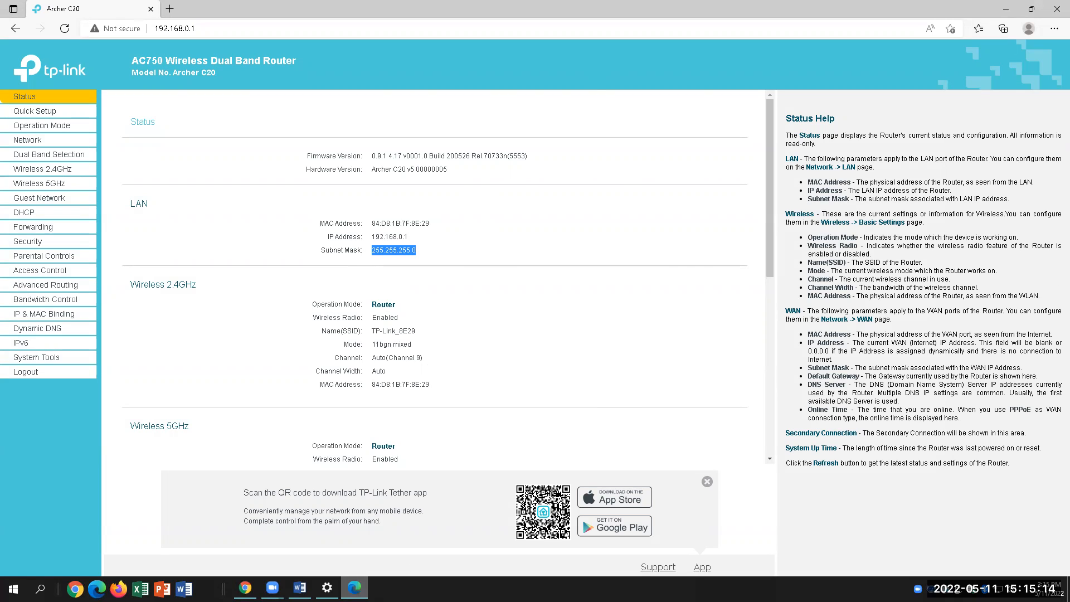
{"action": "left_click", "coordinate": [300, 588]}
{"action": "left_click", "coordinate": [572, 448]}
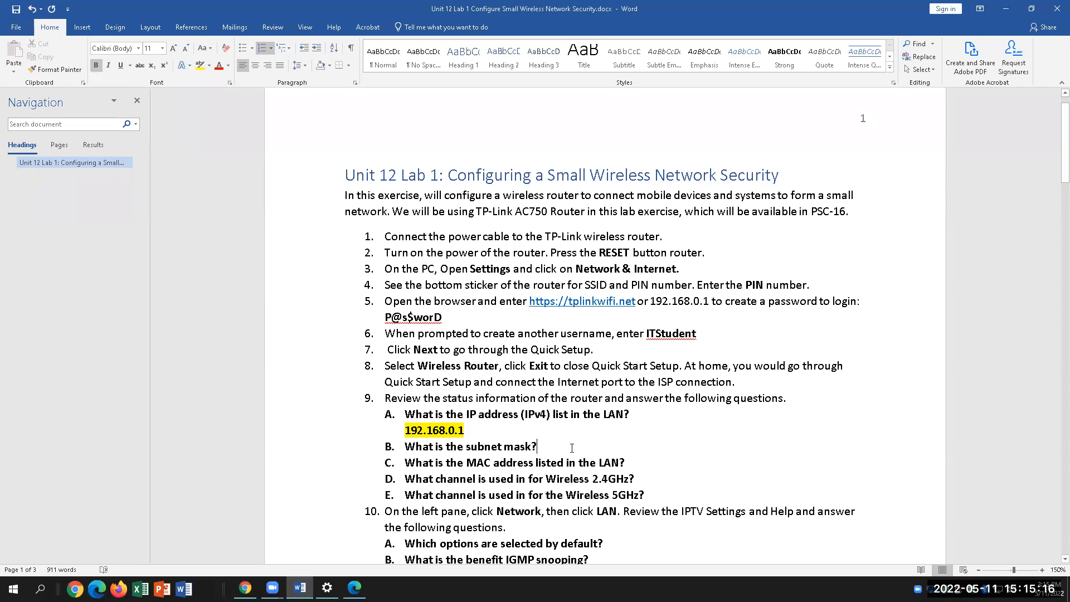
{"action": "type", "text": "255."}
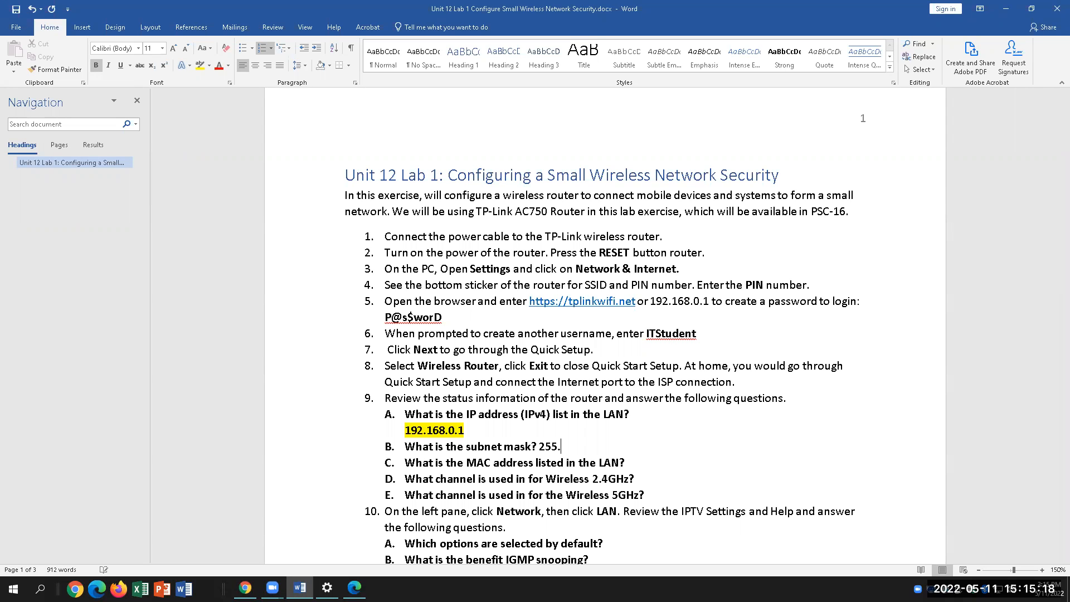
{"action": "type", "text": "255.255.0"}
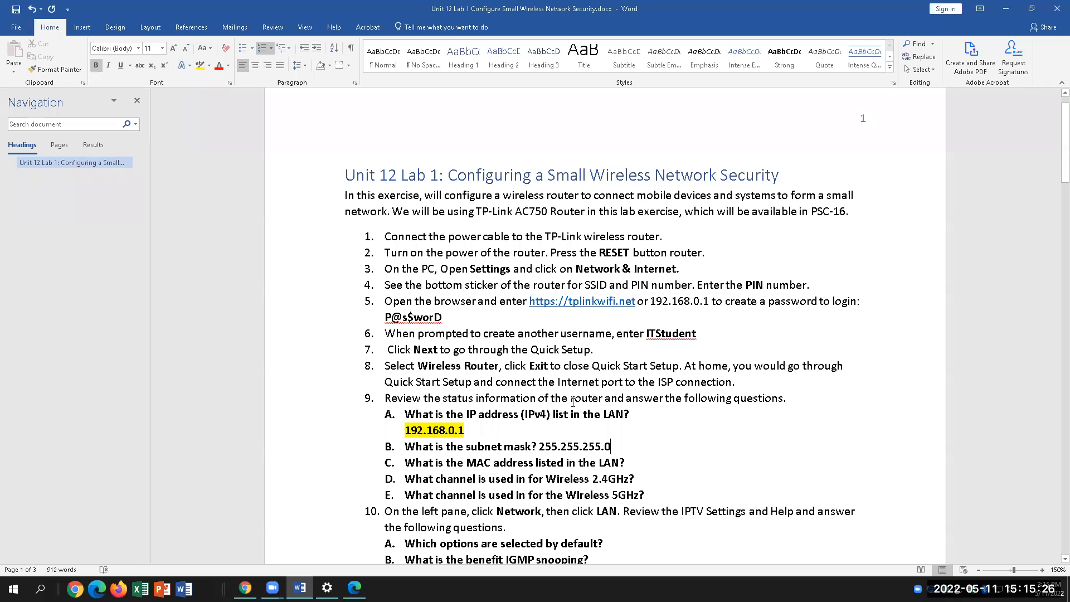
{"action": "left_click_drag", "start_coordinate": [611, 446], "coordinate": [539, 446]}
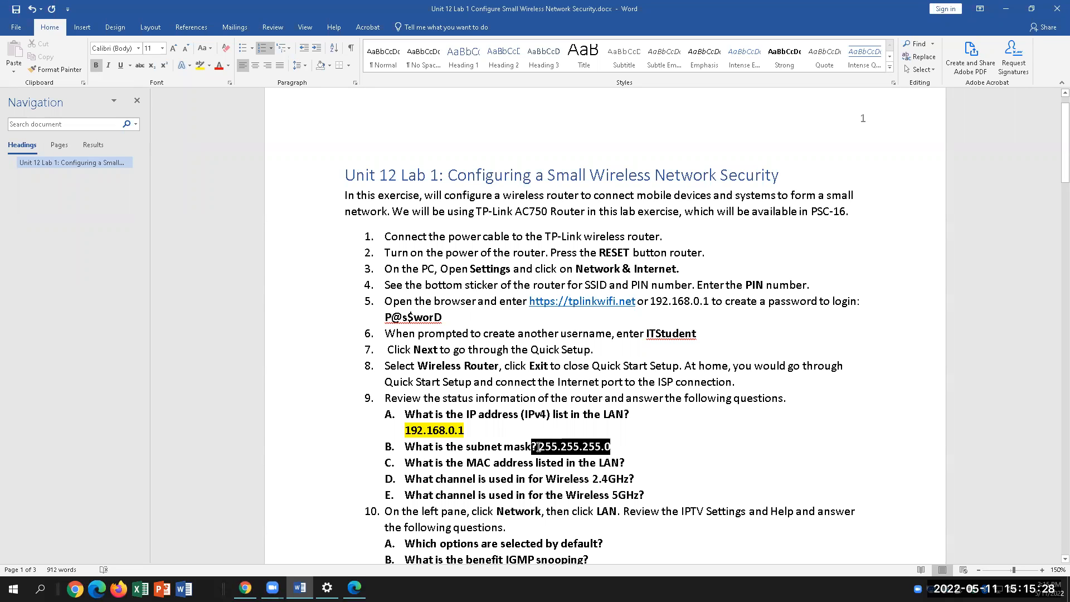
{"action": "left_click", "coordinate": [200, 66]}
{"action": "left_click", "coordinate": [612, 284]}
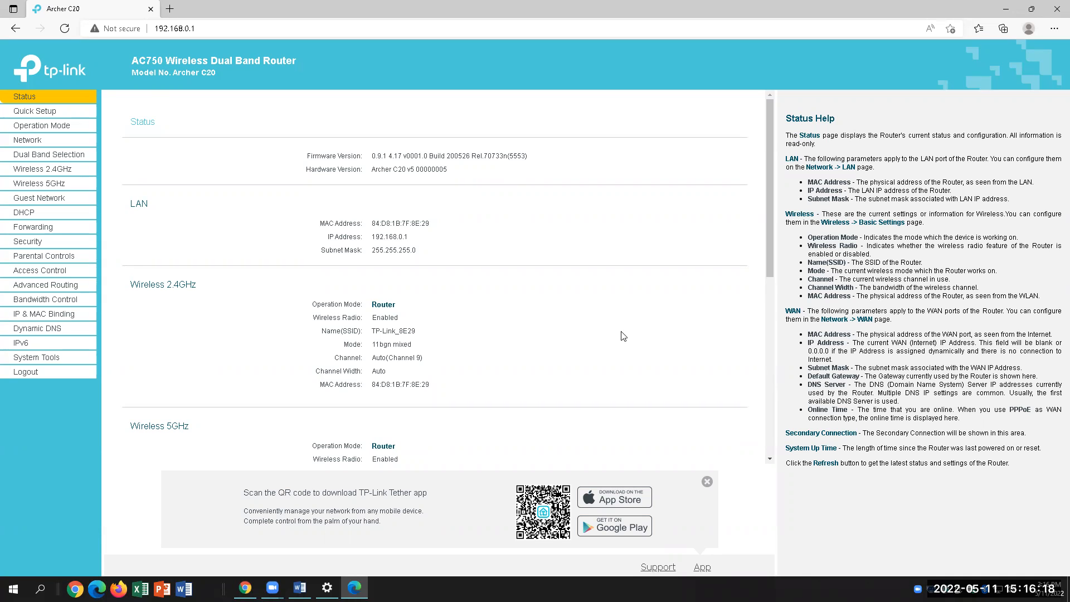
Check the Status page's 2.4GHz wireless mode, which reads 11bgn mixed
{"action": "left_click_drag", "start_coordinate": [419, 333], "coordinate": [474, 363]}
{"action": "left_click", "coordinate": [486, 338]}
{"action": "left_click_drag", "start_coordinate": [373, 345], "coordinate": [393, 349]}
{"action": "left_click_drag", "start_coordinate": [415, 347], "coordinate": [371, 347]}
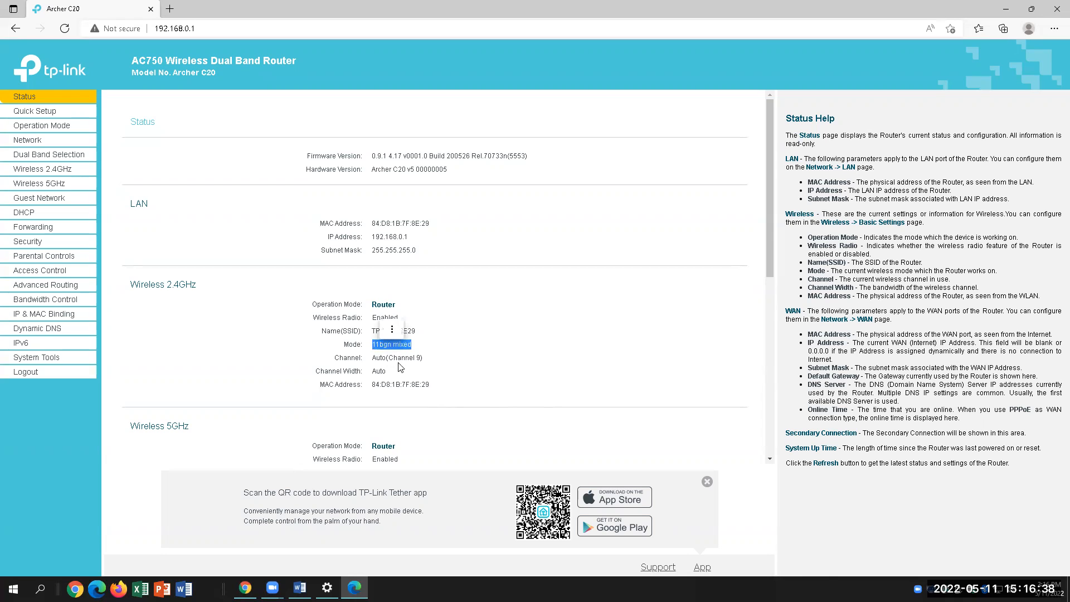
{"action": "left_click", "coordinate": [522, 427]}
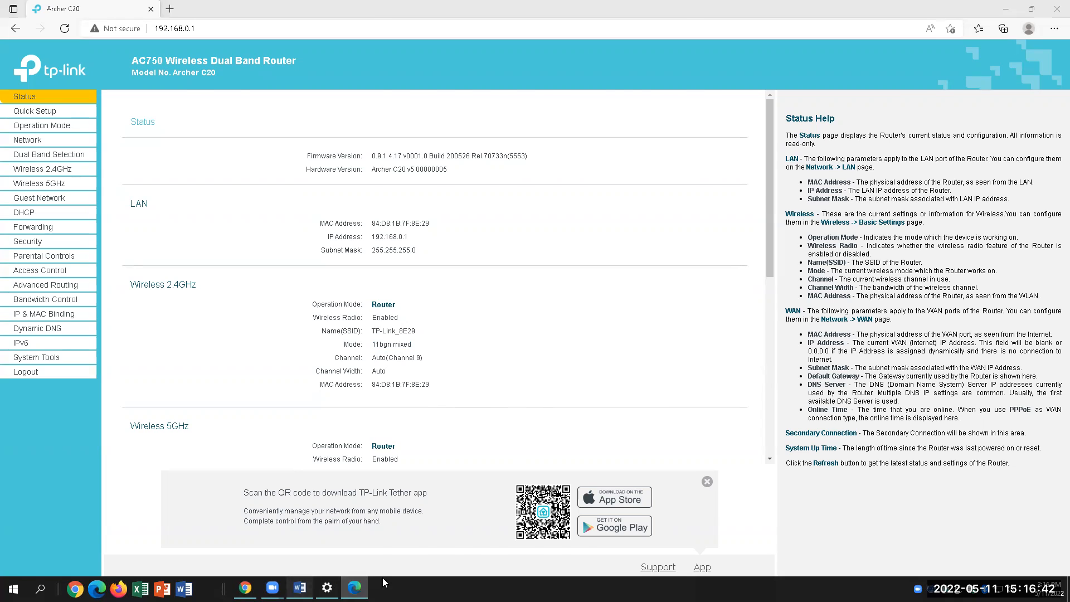
Place the cursor after the MAC address question, then select the router's LAN MAC address
{"action": "left_click", "coordinate": [300, 588]}
{"action": "left_click", "coordinate": [635, 462]}
{"action": "key", "text": "alt+Tab"}
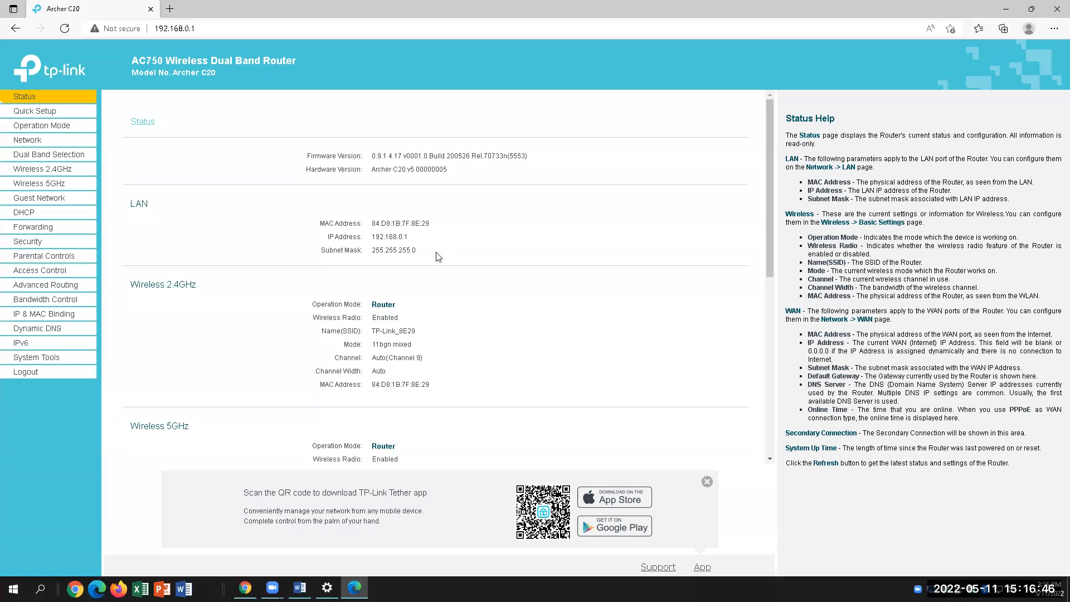
{"action": "left_click_drag", "start_coordinate": [452, 221], "coordinate": [512, 232]}
{"action": "left_click_drag", "start_coordinate": [430, 224], "coordinate": [370, 224]}
{"action": "key", "text": "ctrl+c"}
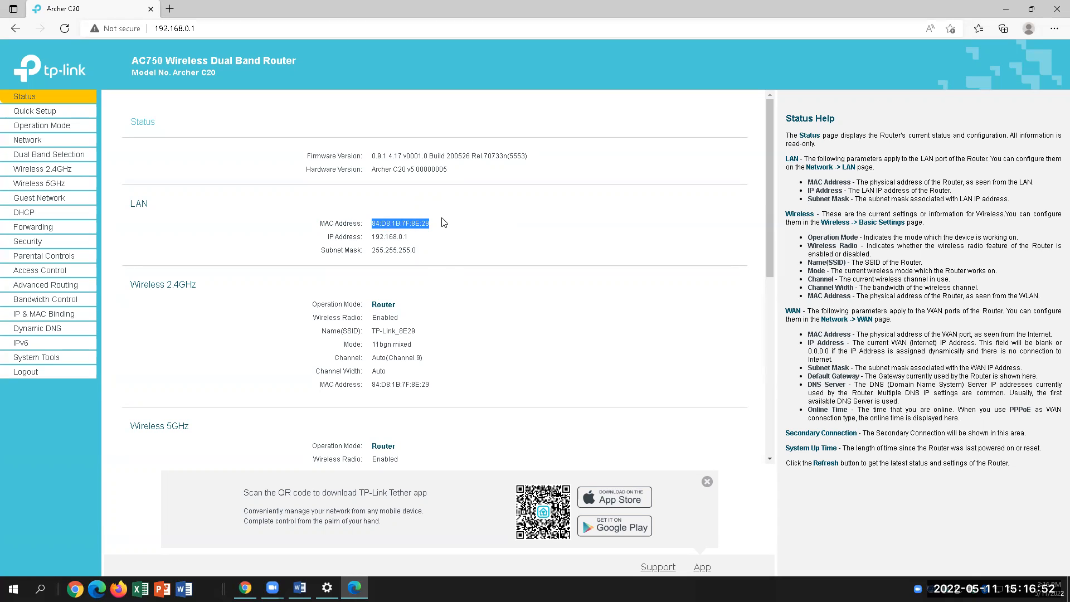
{"action": "left_click", "coordinate": [300, 588]}
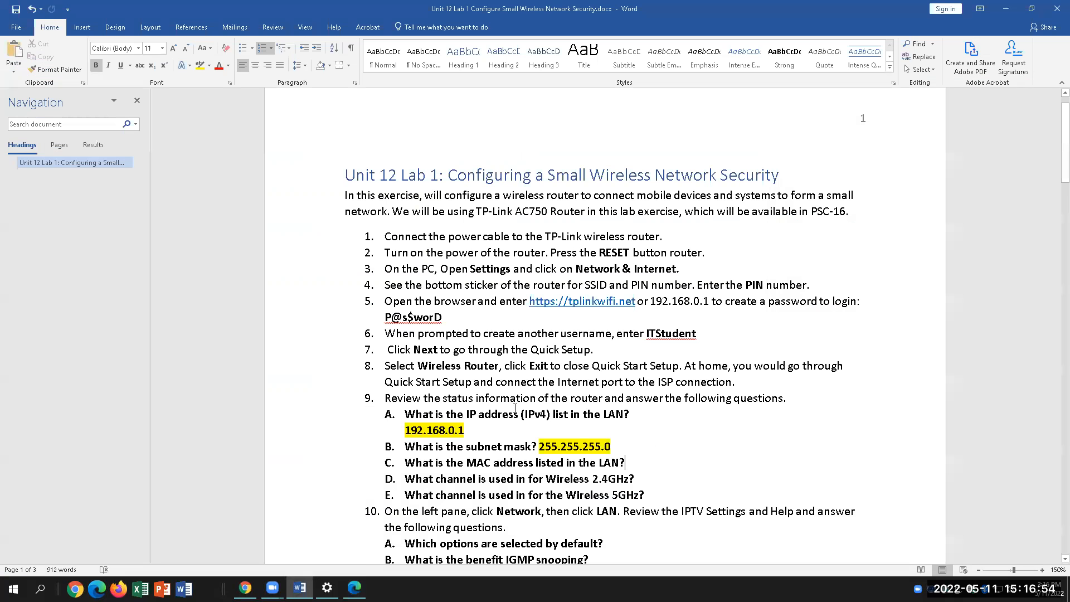
{"action": "left_click", "coordinate": [640, 459]}
{"action": "right_click", "coordinate": [640, 457]}
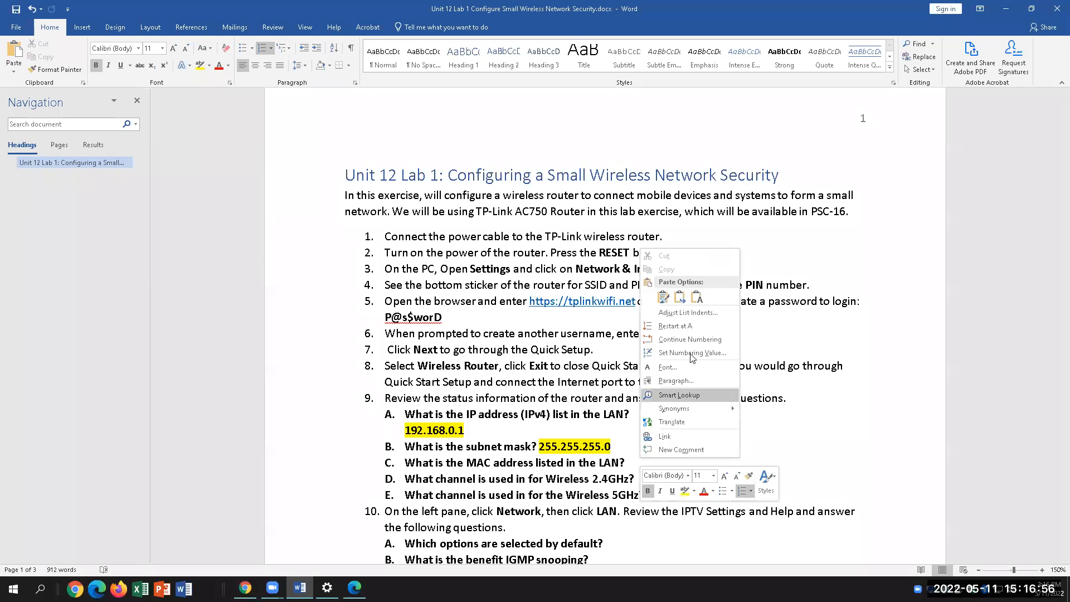
{"action": "left_click", "coordinate": [696, 298]}
{"action": "left_click_drag", "start_coordinate": [720, 463], "coordinate": [627, 463]}
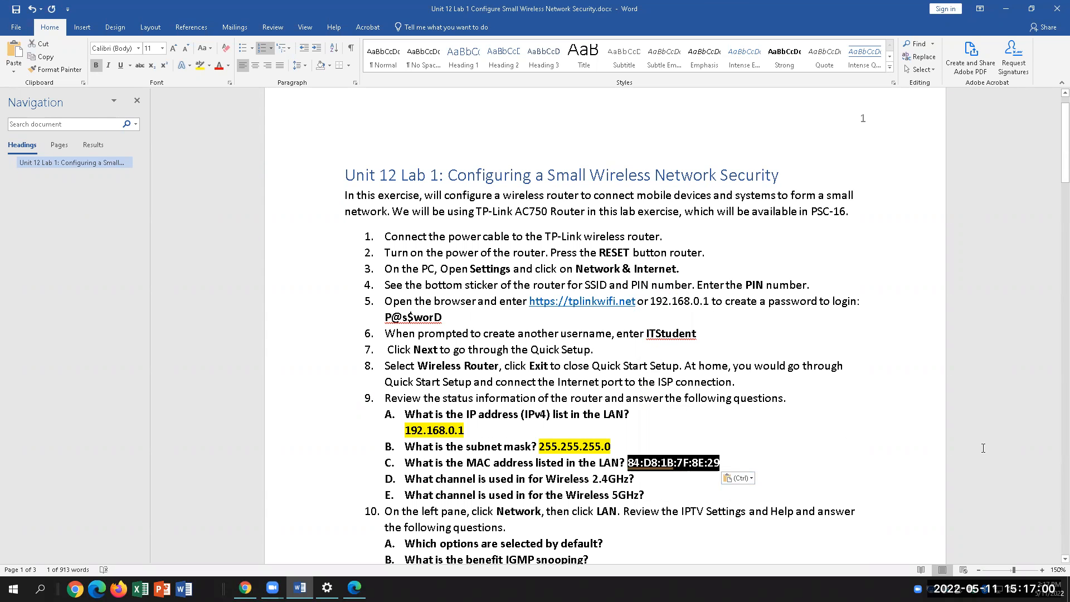
{"action": "key", "text": "ctrl"}
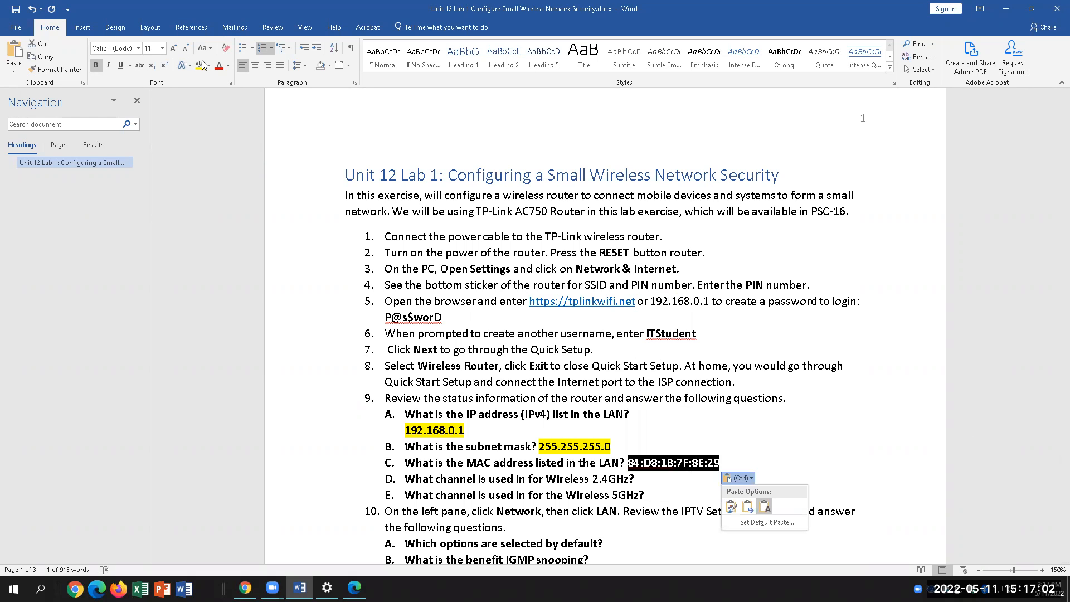
{"action": "left_click", "coordinate": [201, 65]}
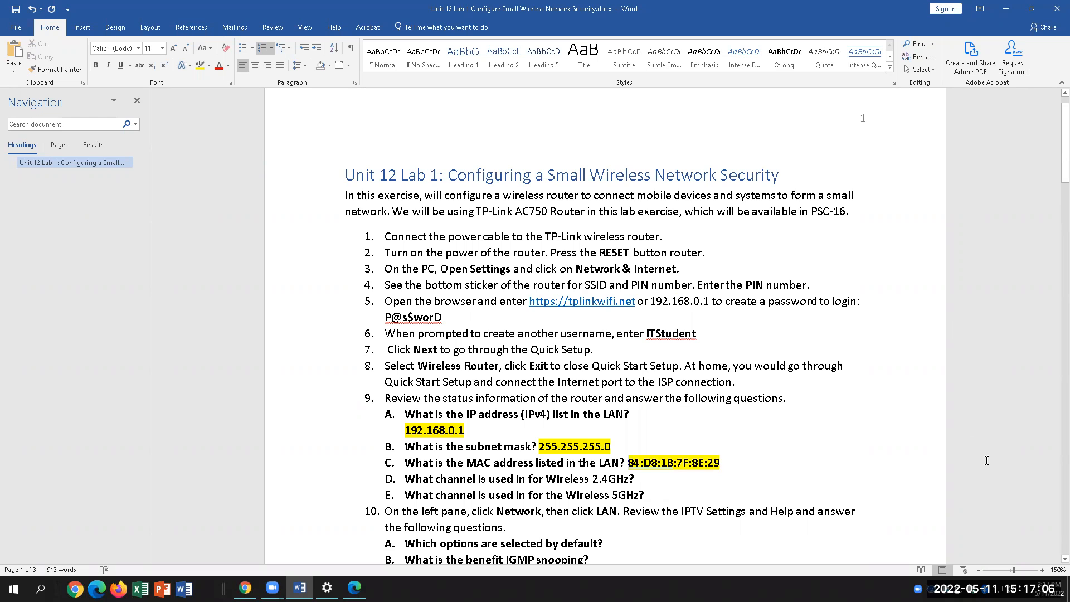
{"action": "key", "text": "alt+Tab"}
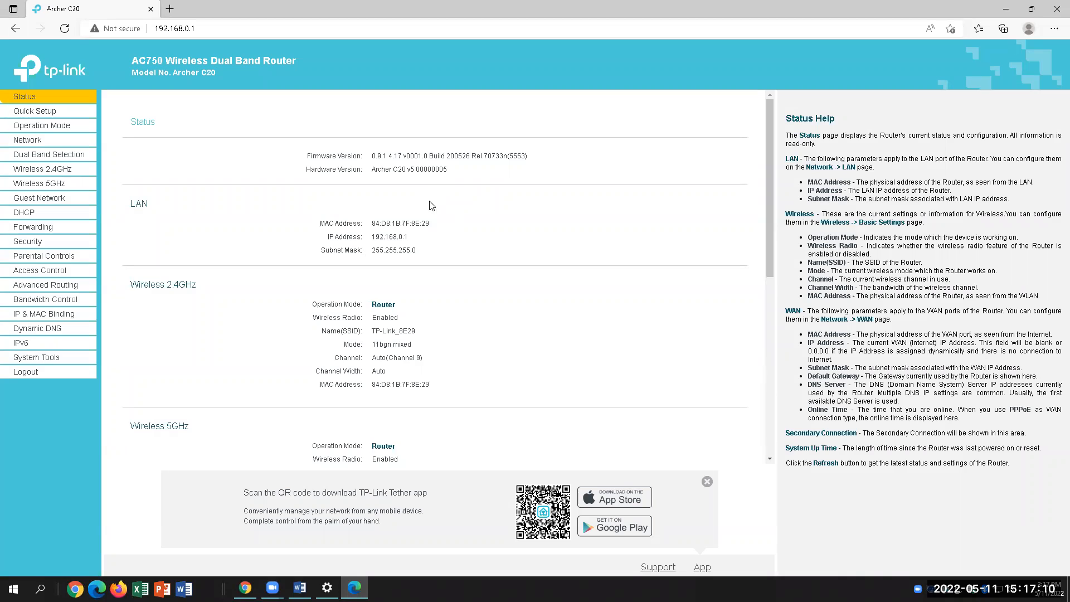
{"action": "left_click_drag", "start_coordinate": [434, 223], "coordinate": [371, 226]}
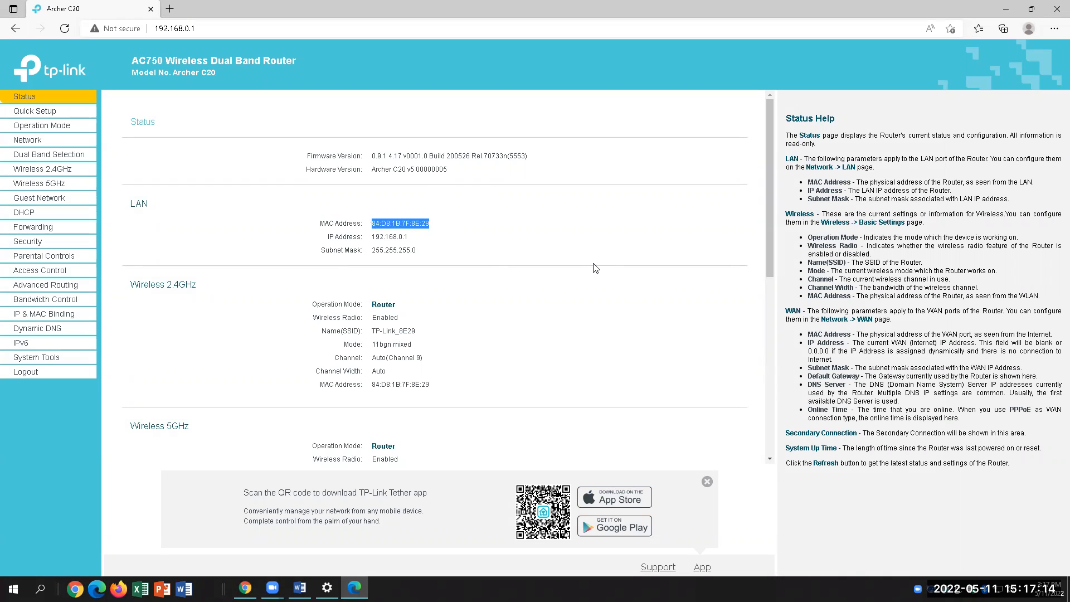
{"action": "left_click", "coordinate": [568, 240]}
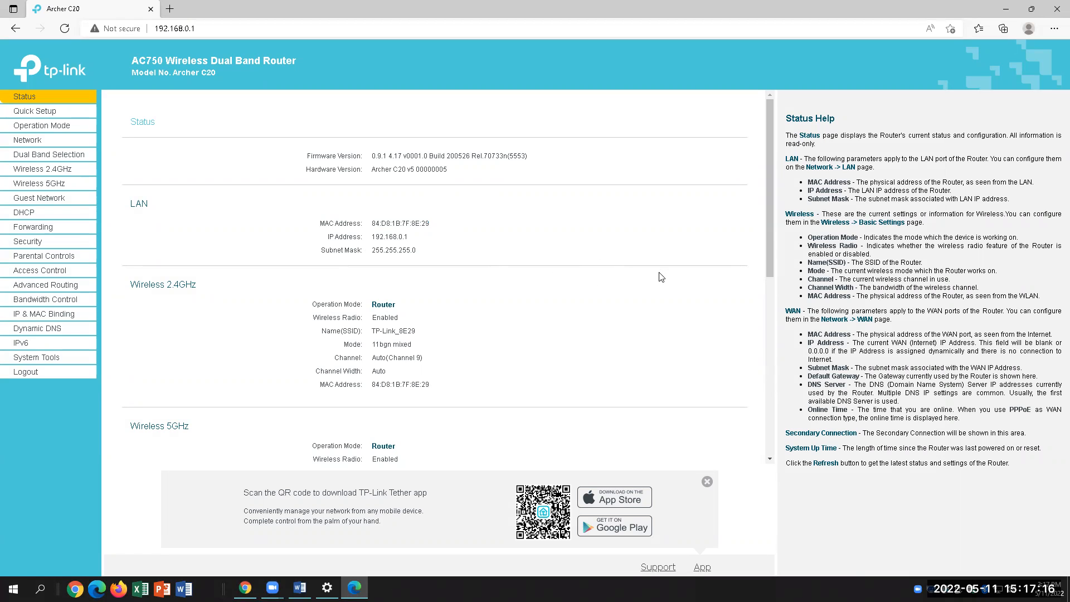
{"action": "left_click", "coordinate": [300, 588]}
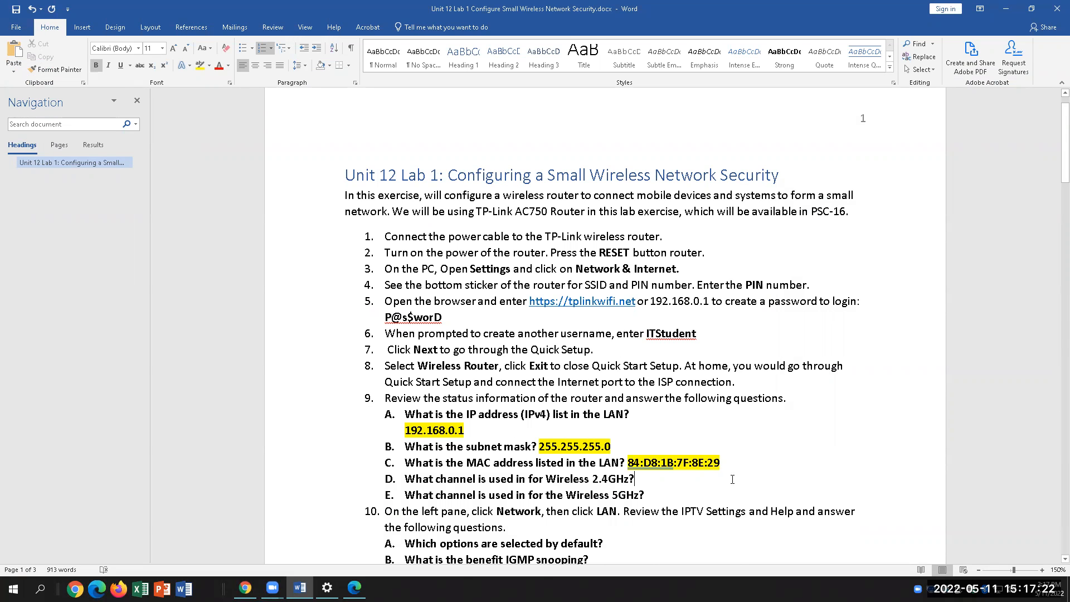
{"action": "scroll", "coordinate": [733, 479], "scroll_direction": "down", "scroll_amount": 3}
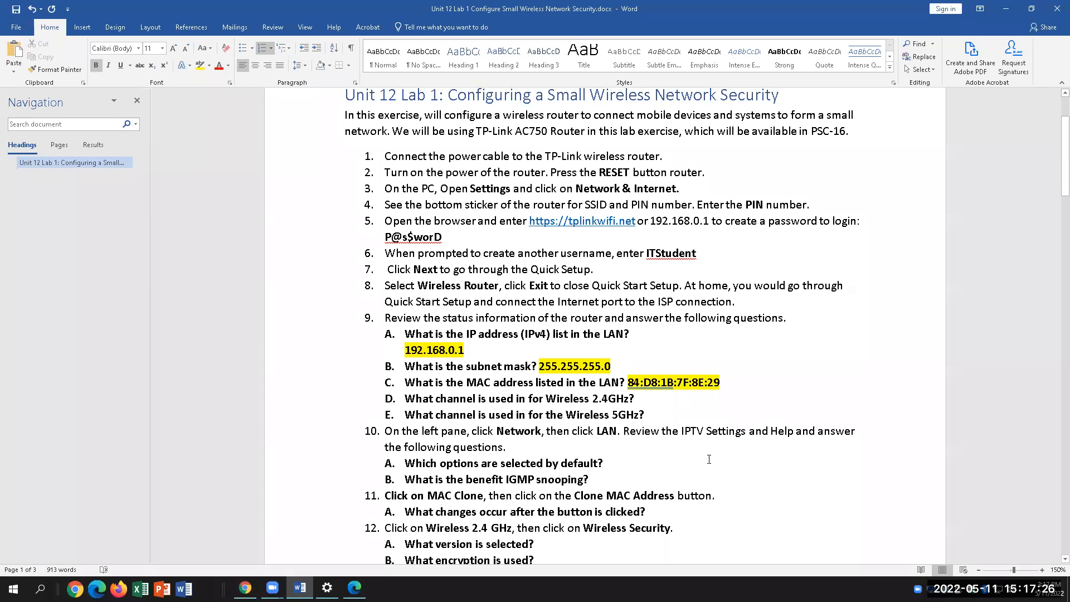
{"action": "left_click_drag", "start_coordinate": [638, 397], "coordinate": [592, 399]}
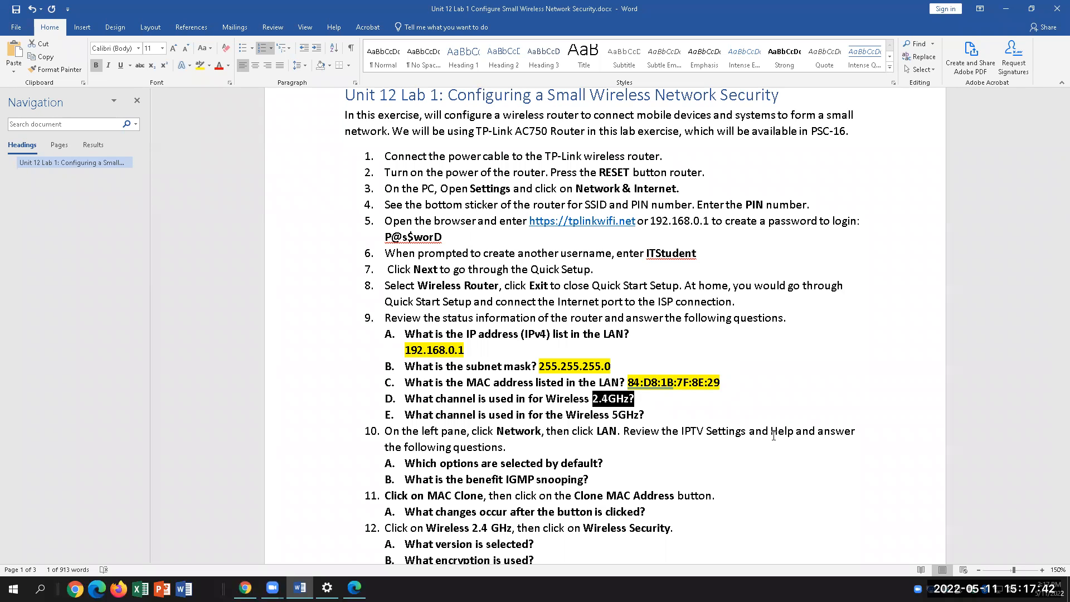
{"action": "left_click", "coordinate": [679, 404]}
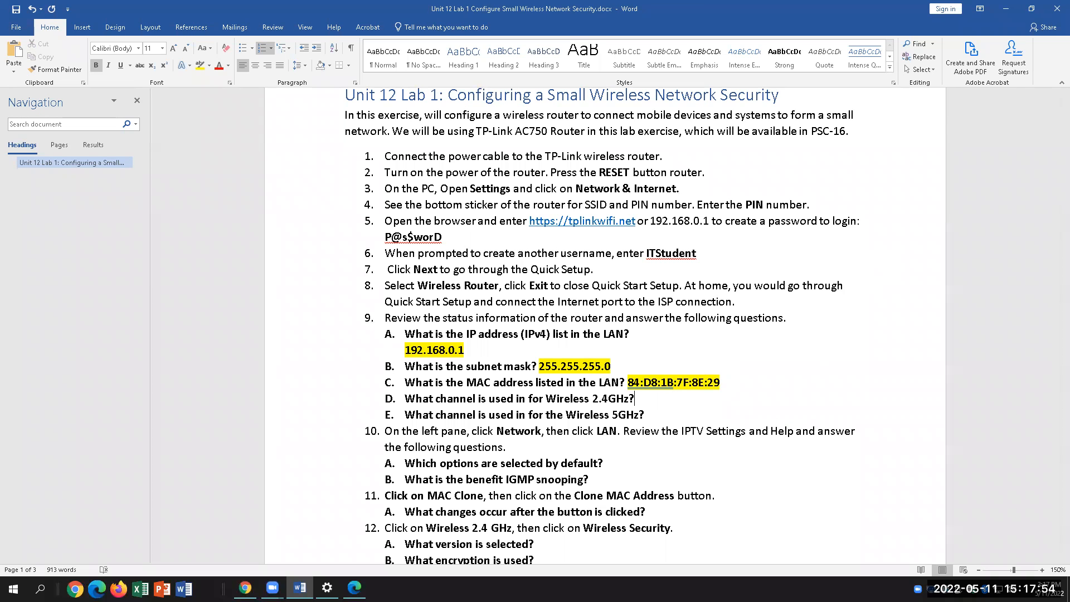
{"action": "left_click", "coordinate": [354, 587]}
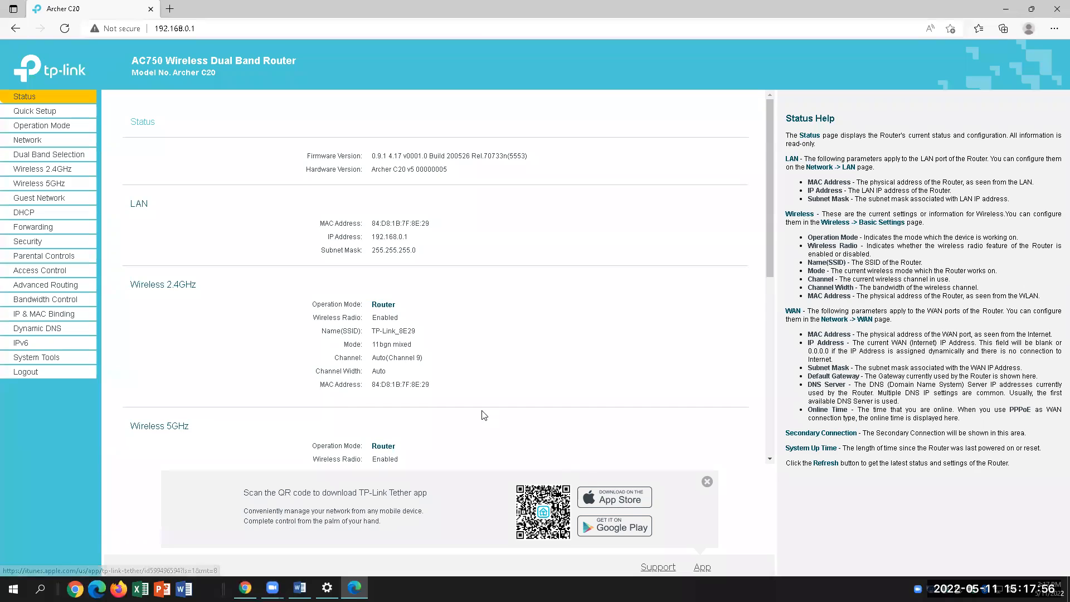
Browse the Quick Setup, Operation Mode and Network WAN pages, then return to Status
{"action": "scroll", "coordinate": [484, 416], "scroll_direction": "down", "scroll_amount": 2}
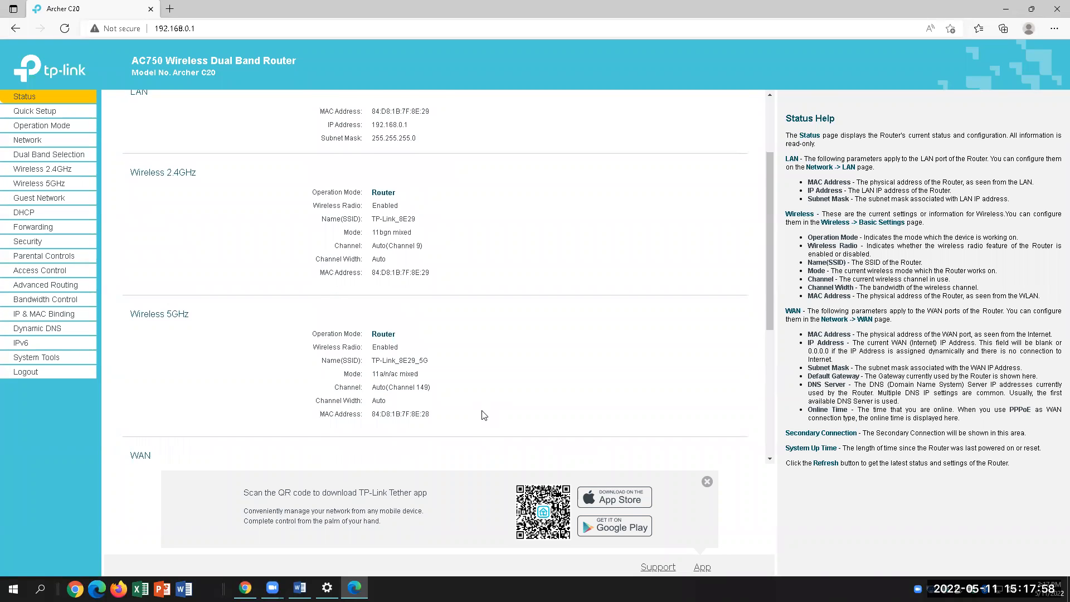
{"action": "scroll", "coordinate": [484, 415], "scroll_direction": "up", "scroll_amount": 1}
{"action": "scroll", "coordinate": [484, 415], "scroll_direction": "up", "scroll_amount": 2}
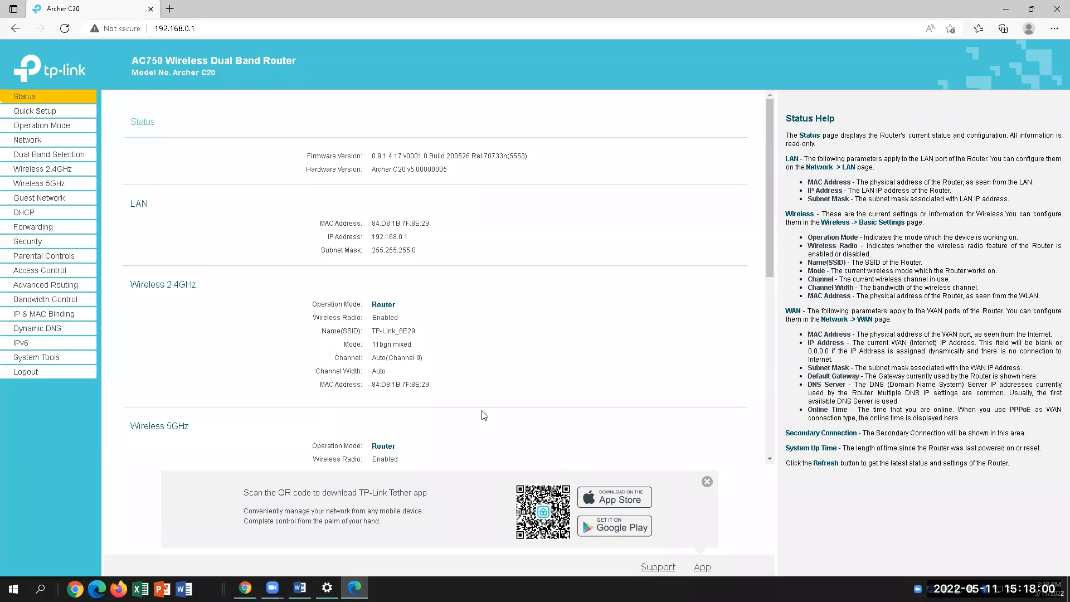
{"action": "scroll", "coordinate": [484, 416], "scroll_direction": "down", "scroll_amount": 3}
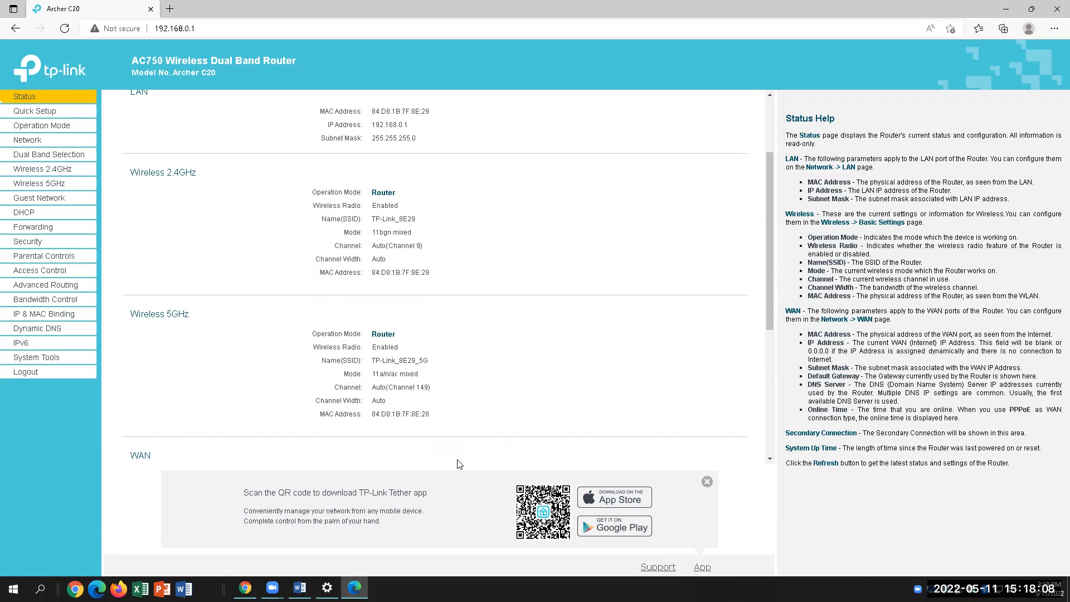
{"action": "left_click", "coordinate": [62, 112]}
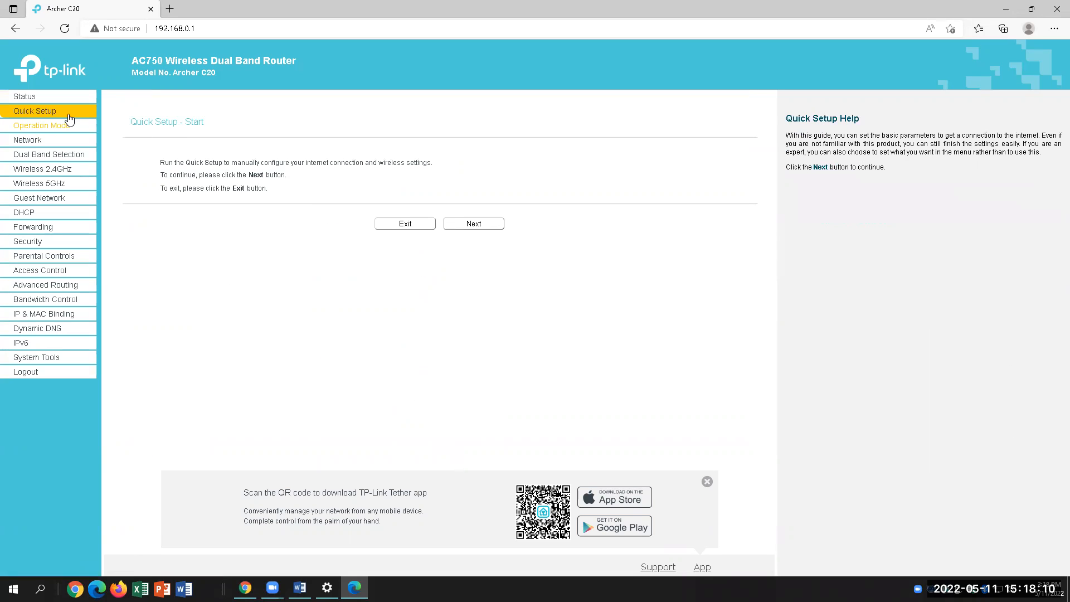
{"action": "left_click", "coordinate": [62, 125]}
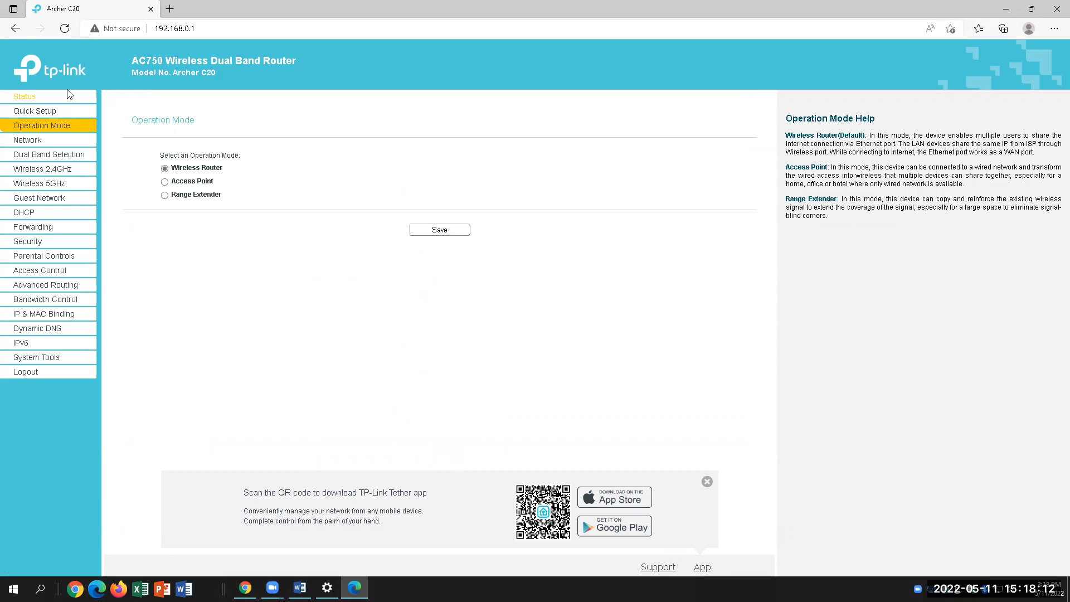
{"action": "left_click", "coordinate": [34, 139]}
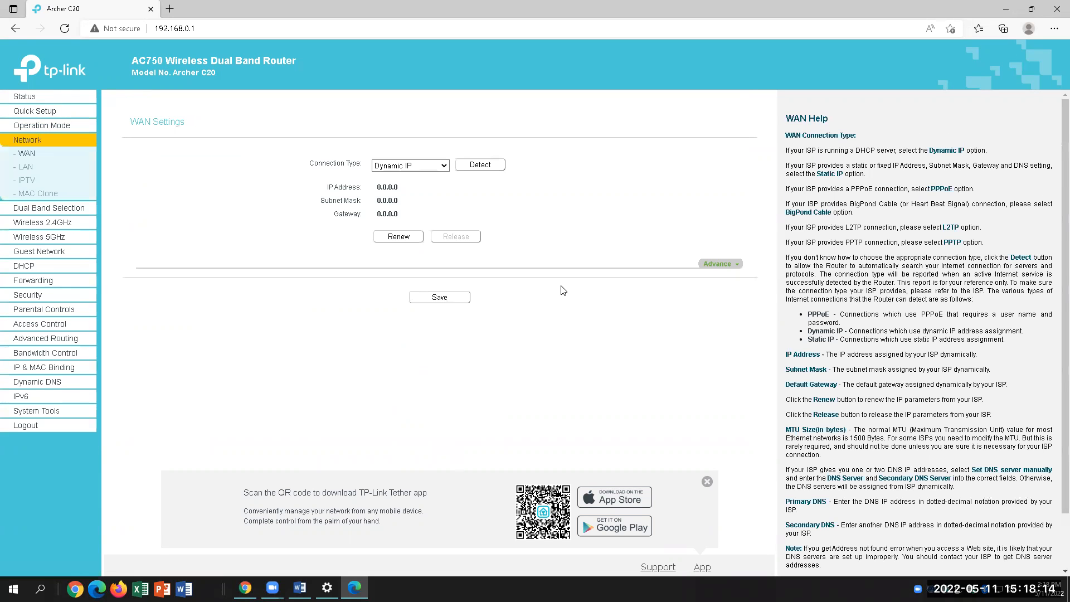
{"action": "left_click", "coordinate": [25, 96]}
Close the Tether app banner on the Status page and bring the Word lab document back
{"action": "scroll", "coordinate": [570, 372], "scroll_direction": "down", "scroll_amount": 3}
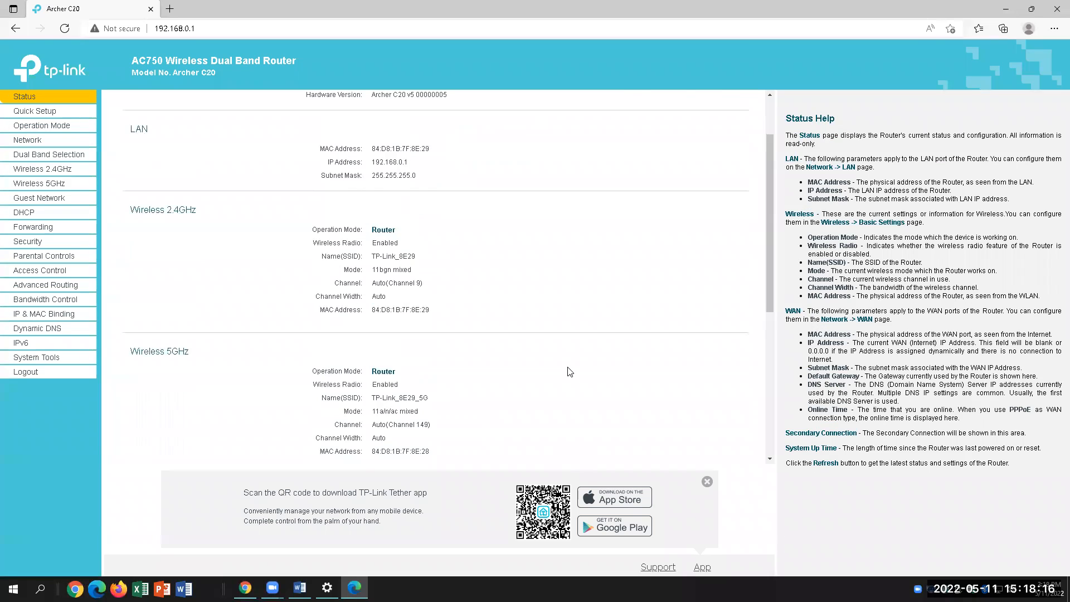
{"action": "scroll", "coordinate": [570, 372], "scroll_direction": "down", "scroll_amount": 3}
{"action": "left_click", "coordinate": [707, 482]}
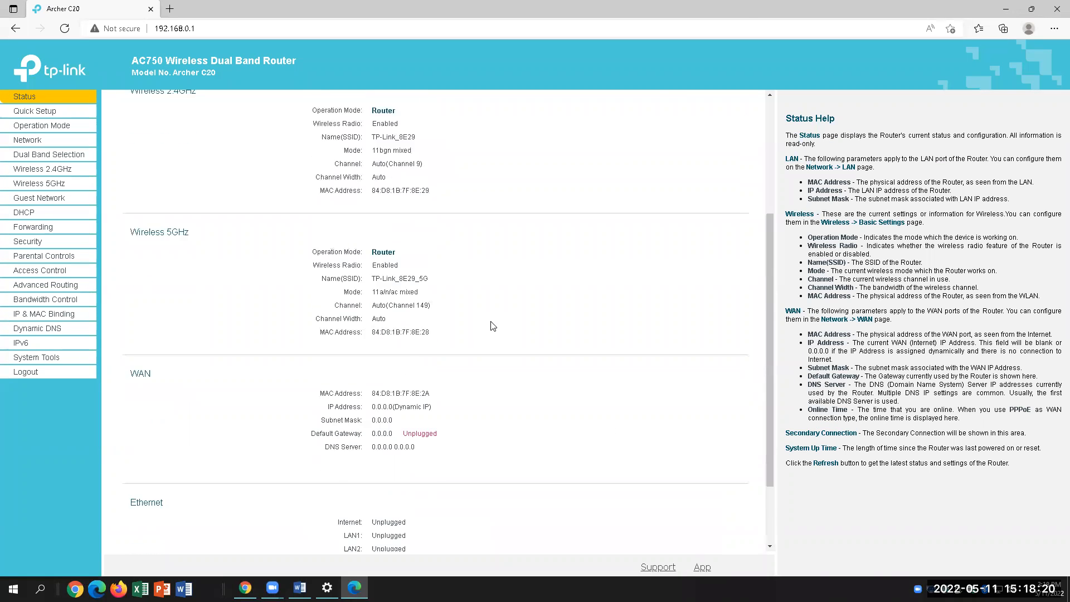
{"action": "scroll", "coordinate": [493, 326], "scroll_direction": "up", "scroll_amount": 1}
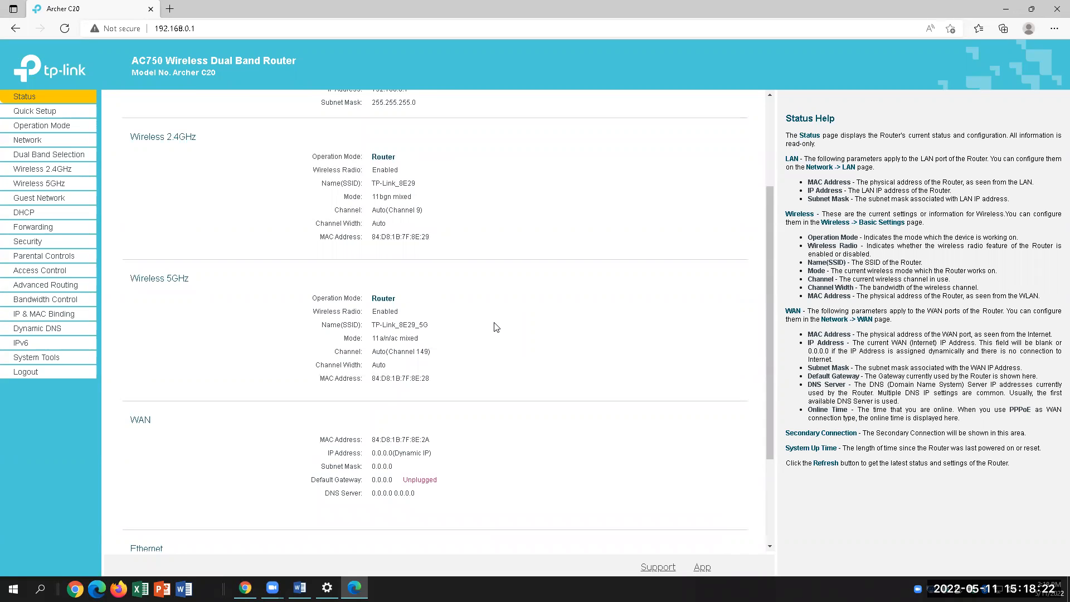
{"action": "scroll", "coordinate": [496, 327], "scroll_direction": "up", "scroll_amount": 3}
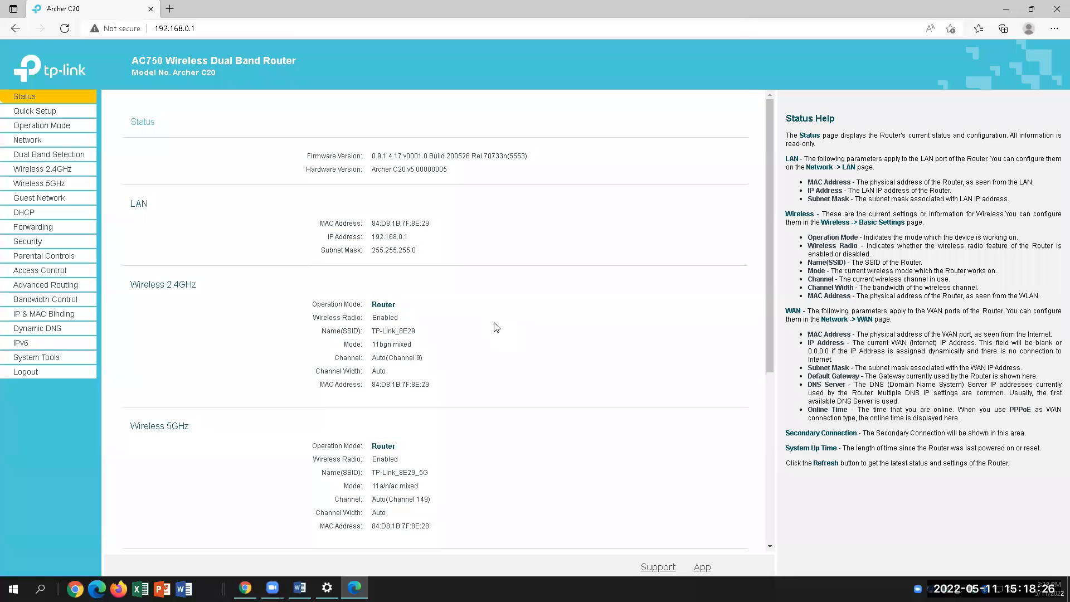
{"action": "scroll", "coordinate": [510, 493], "scroll_direction": "down", "scroll_amount": 2}
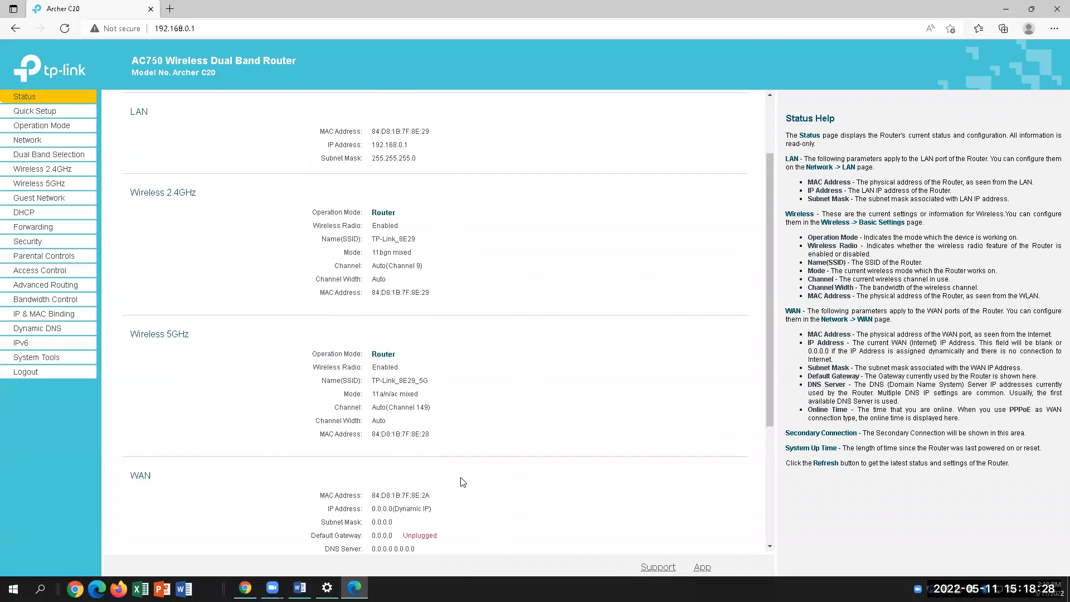
{"action": "scroll", "coordinate": [473, 480], "scroll_direction": "down", "scroll_amount": 1}
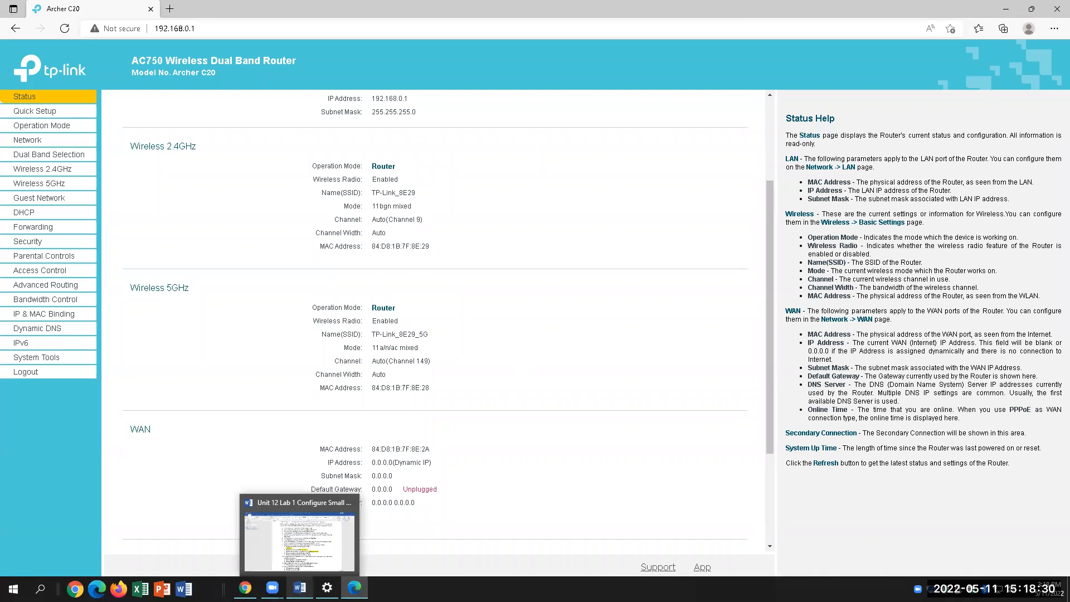
{"action": "left_click", "coordinate": [301, 538]}
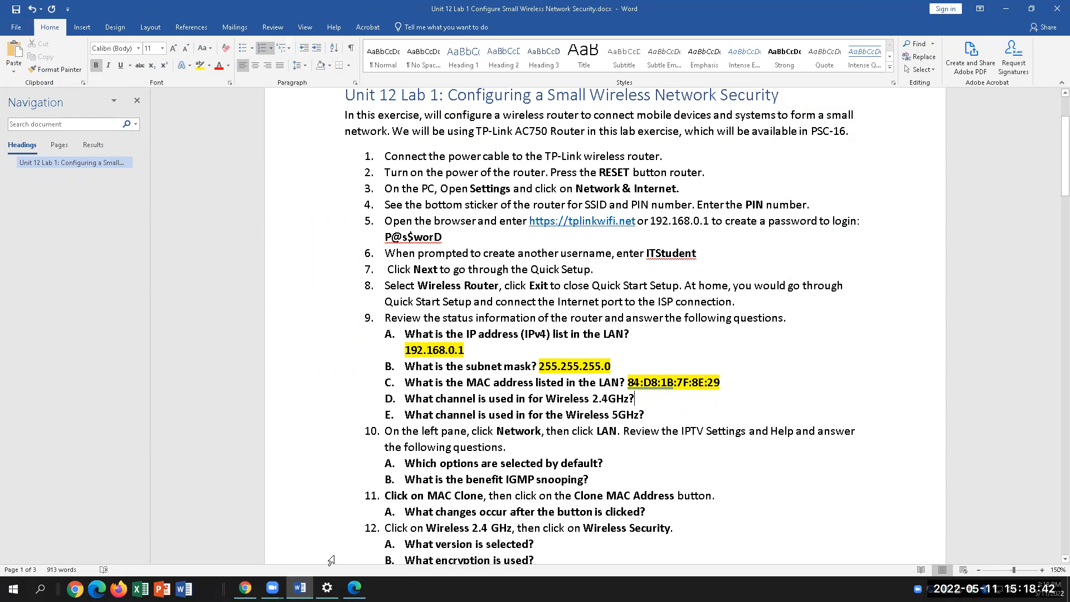
Walk Quick Setup to the WAN connection type, choosing Dynamic IP, and dismiss the unplugged-cable alert
{"action": "left_click", "coordinate": [355, 588]}
{"action": "left_click", "coordinate": [35, 111]}
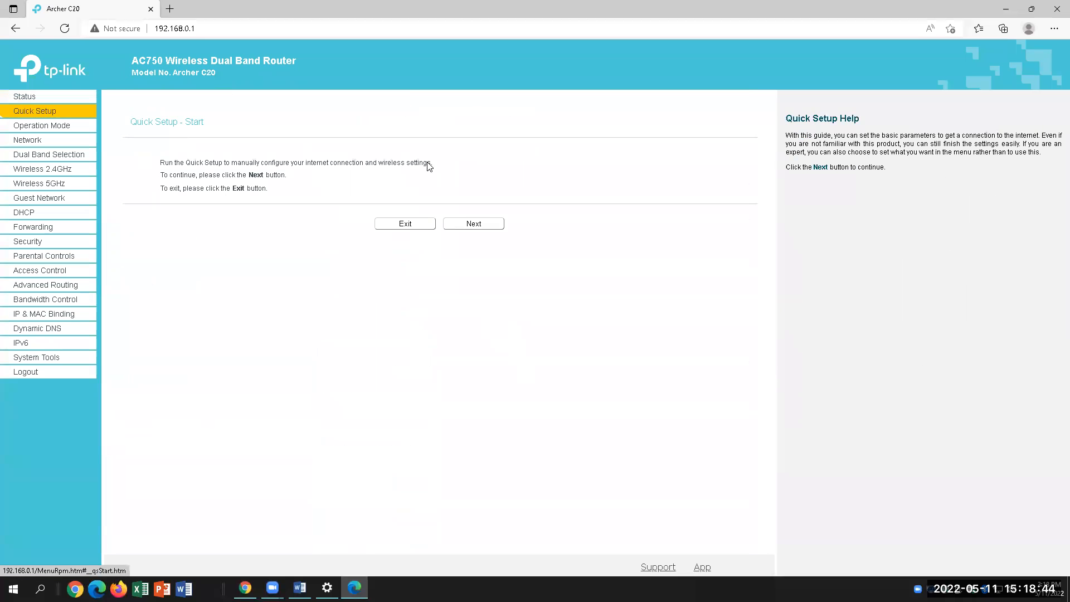
{"action": "left_click", "coordinate": [474, 224]}
{"action": "left_click", "coordinate": [486, 239]}
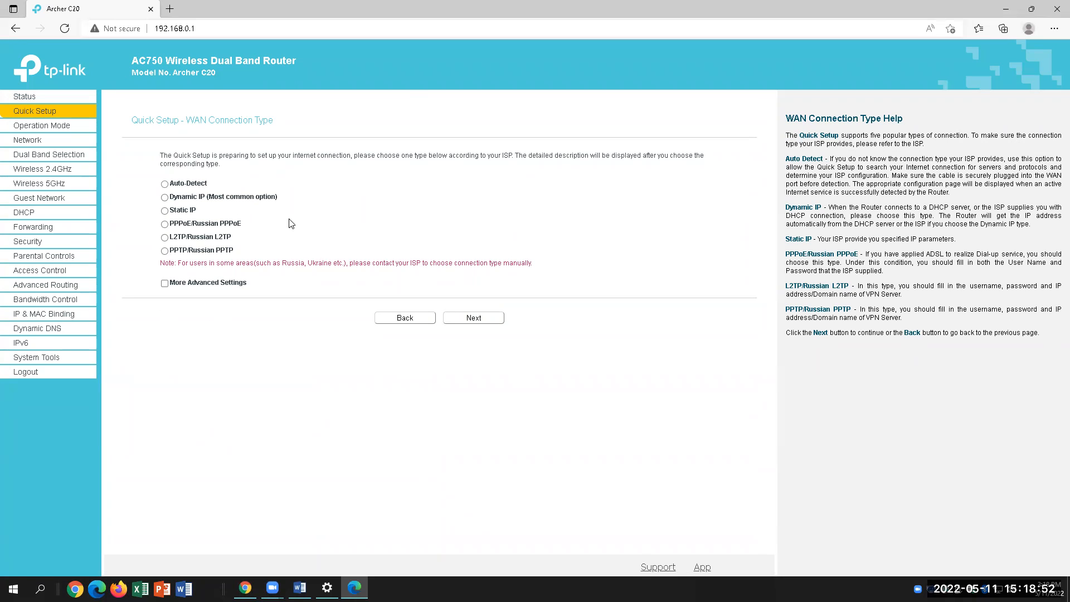
{"action": "left_click", "coordinate": [300, 588]}
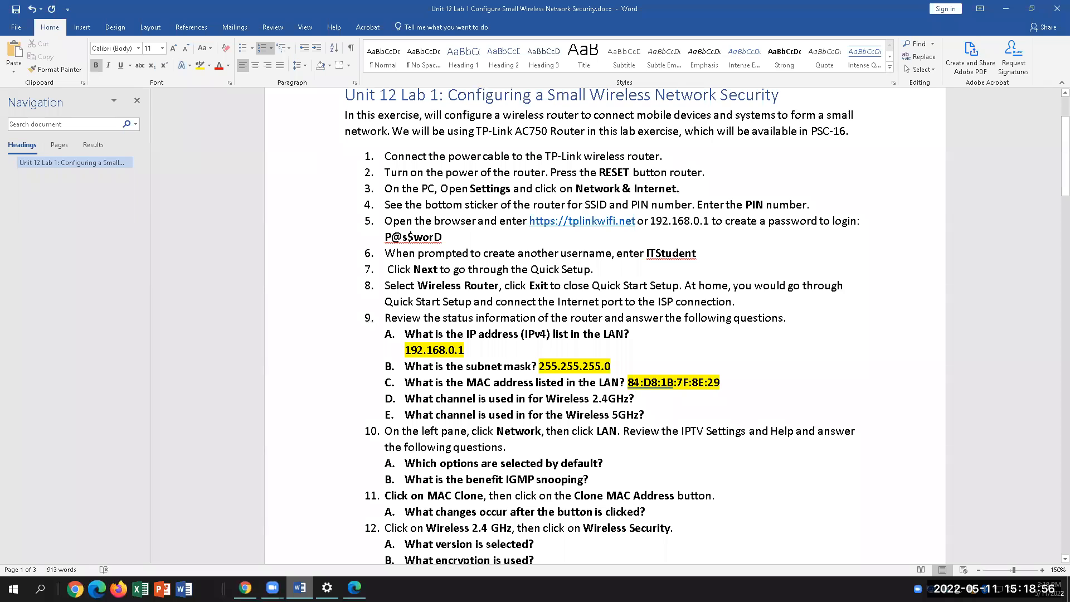
{"action": "key", "text": "alt+Tab"}
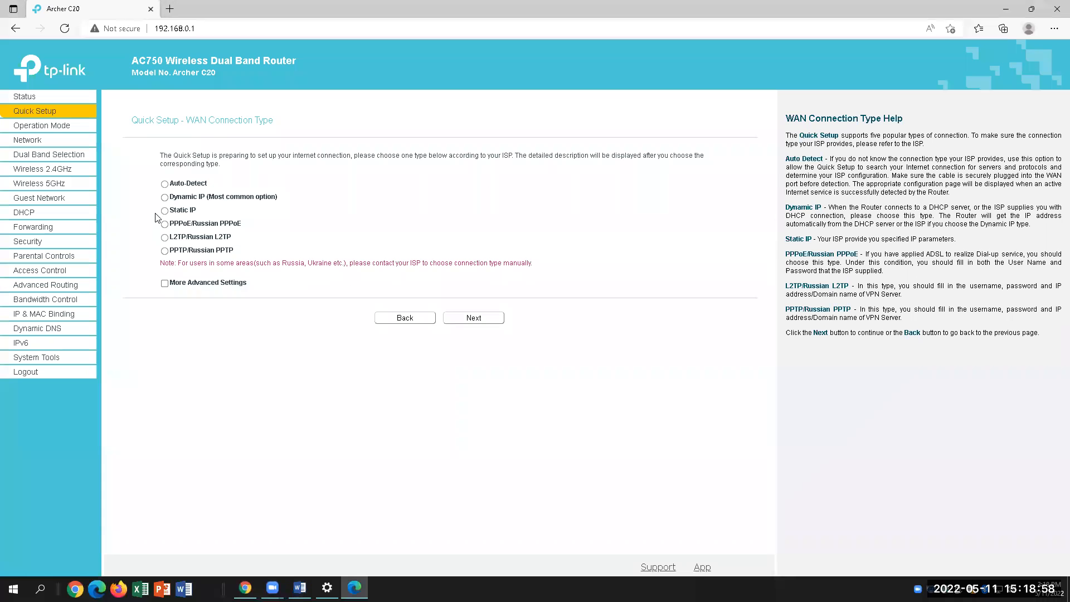
{"action": "left_click", "coordinate": [165, 185]}
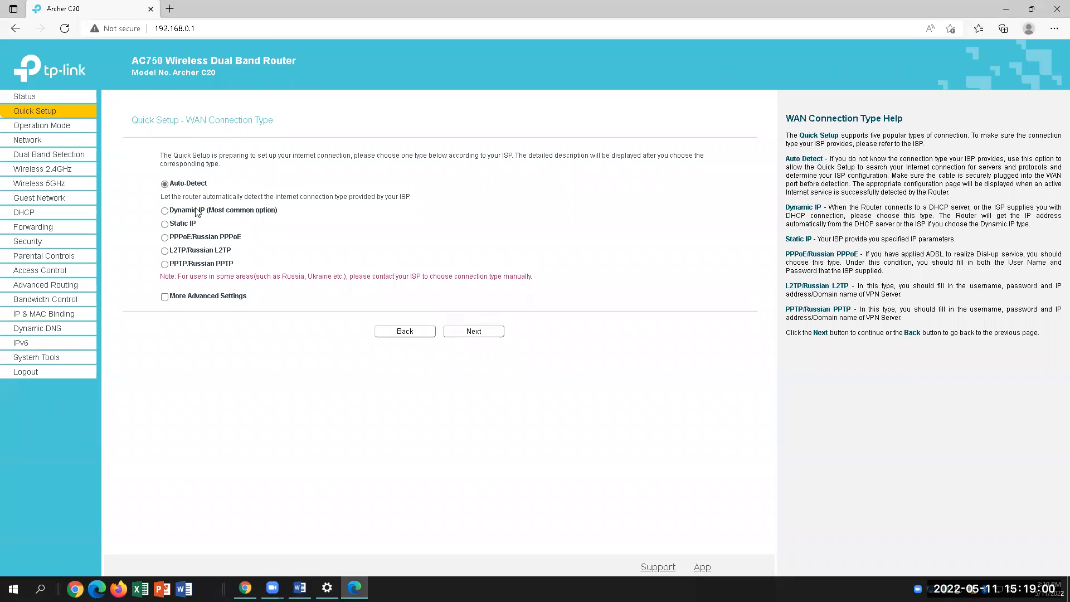
{"action": "left_click", "coordinate": [165, 211]}
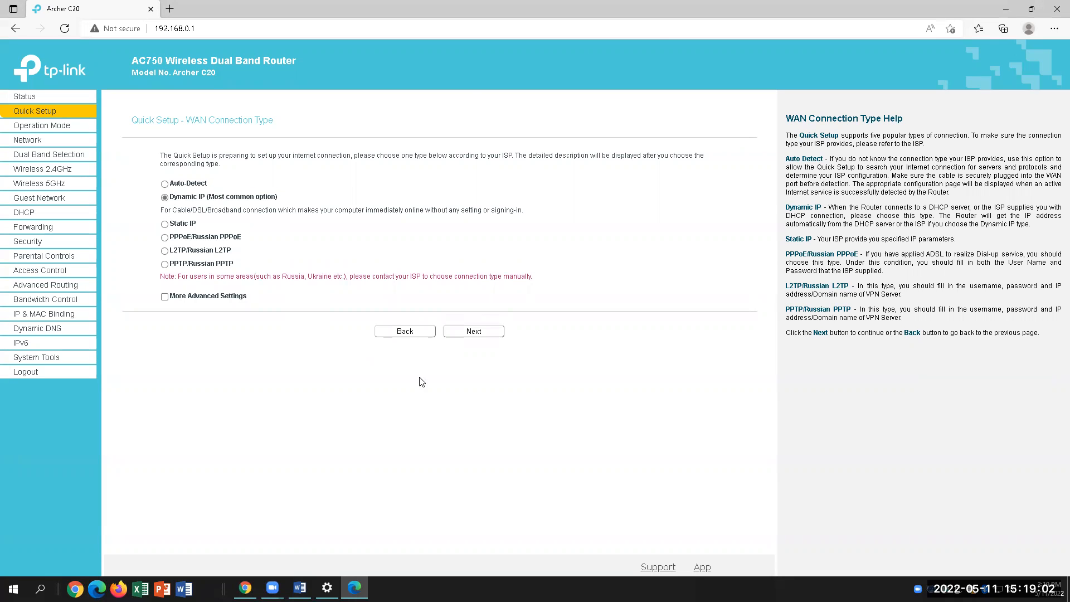
{"action": "left_click", "coordinate": [471, 333]}
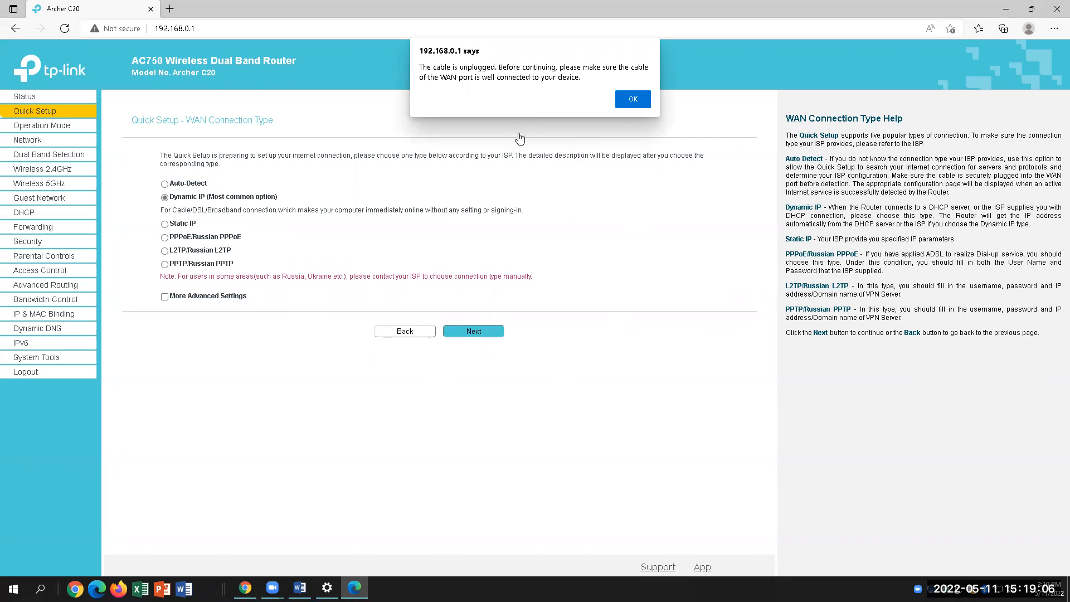
{"action": "left_click", "coordinate": [633, 99]}
Leave Quick Setup and open Wireless 2.4GHz settings, with channel set to Auto
{"action": "left_click", "coordinate": [415, 331]}
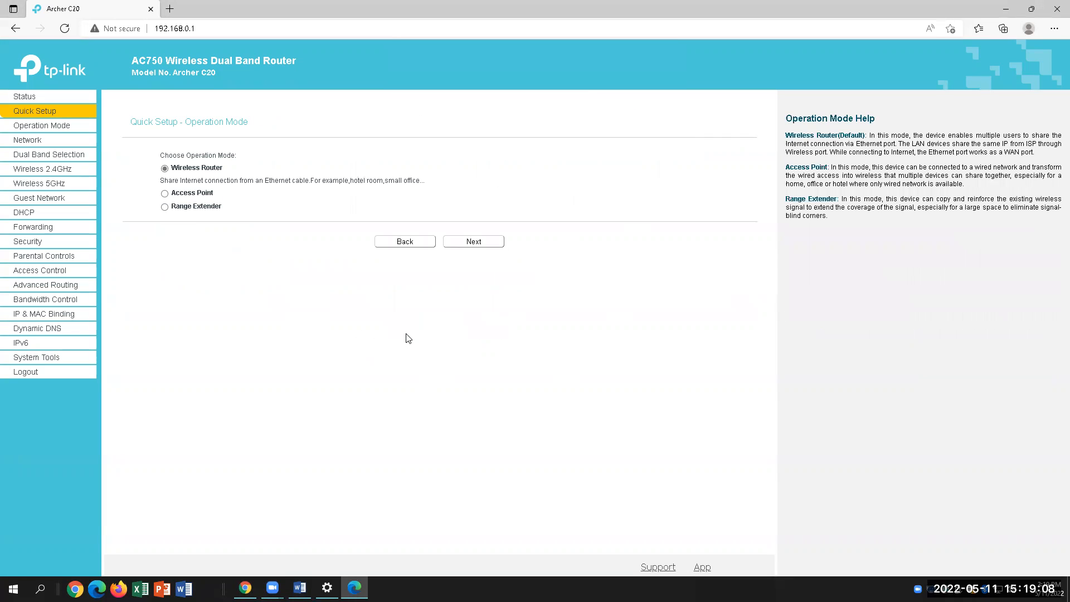
{"action": "left_click", "coordinate": [456, 242]}
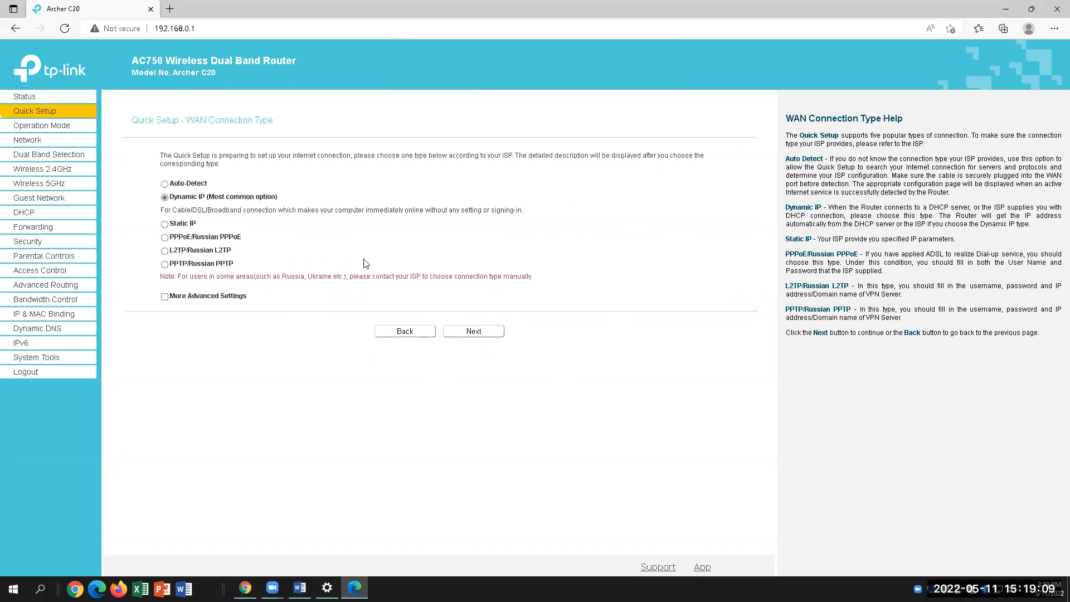
{"action": "left_click", "coordinate": [37, 156]}
{"action": "left_click", "coordinate": [52, 171]}
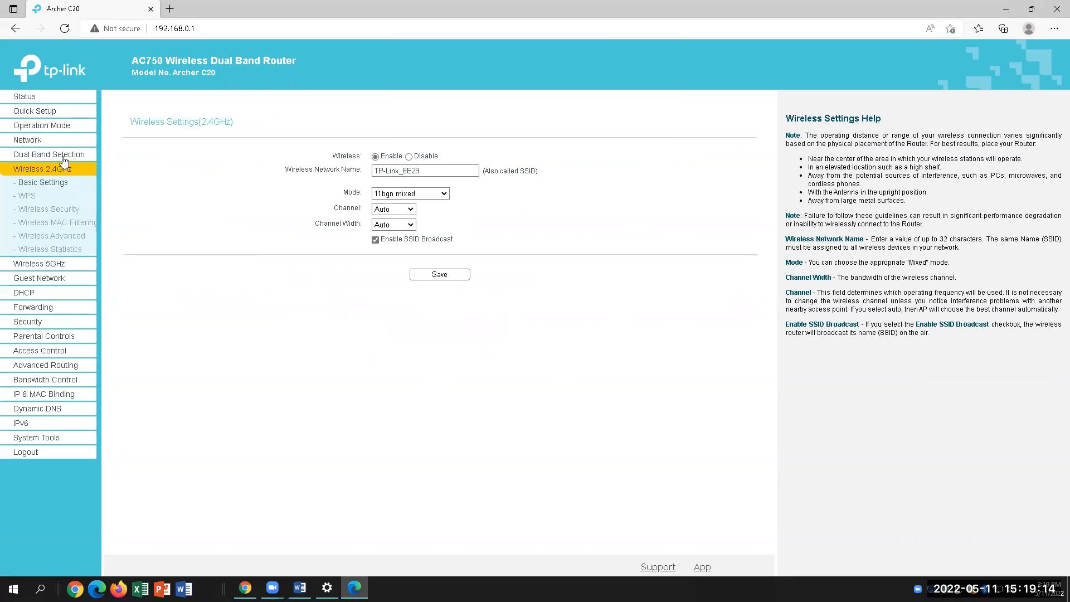
Confirm Dual Band Selection has both 2.4GHz and 5GHz enabled, then open Quick Setup
{"action": "left_click", "coordinate": [62, 156]}
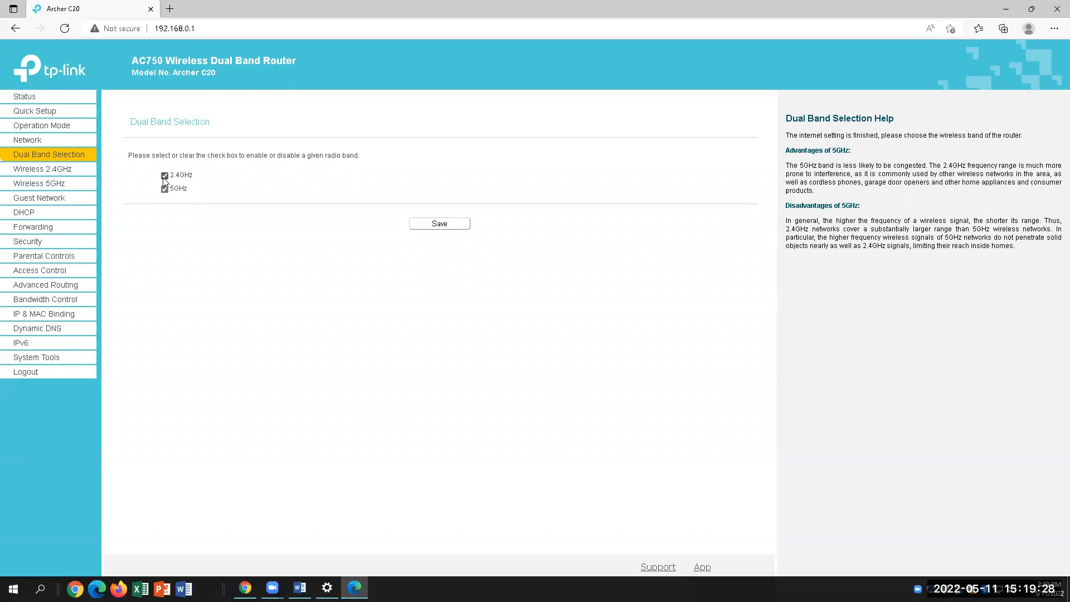
{"action": "left_click", "coordinate": [299, 588]}
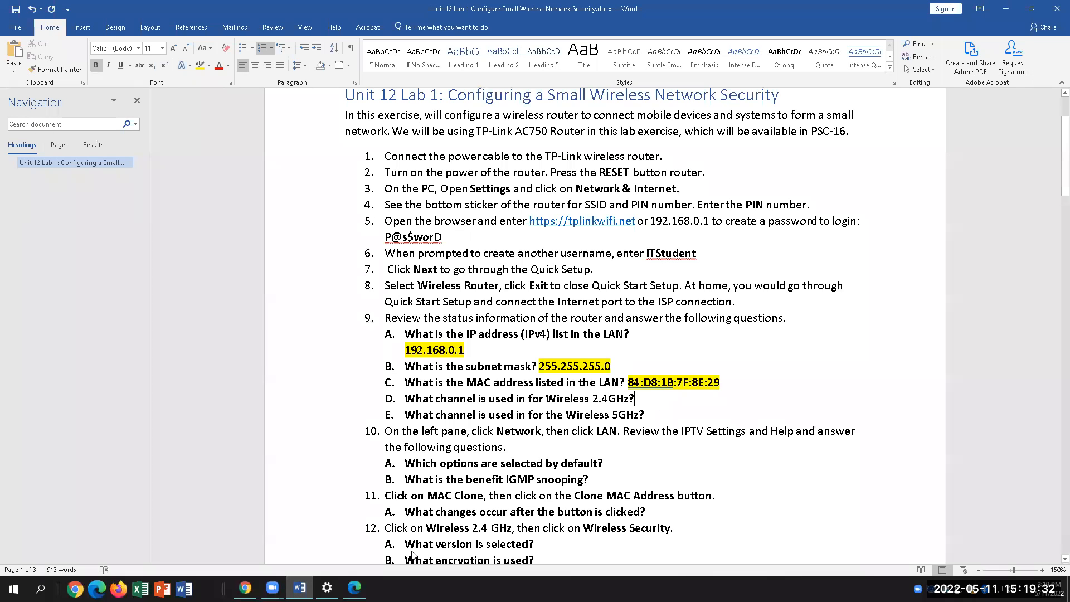
{"action": "left_click", "coordinate": [355, 587]}
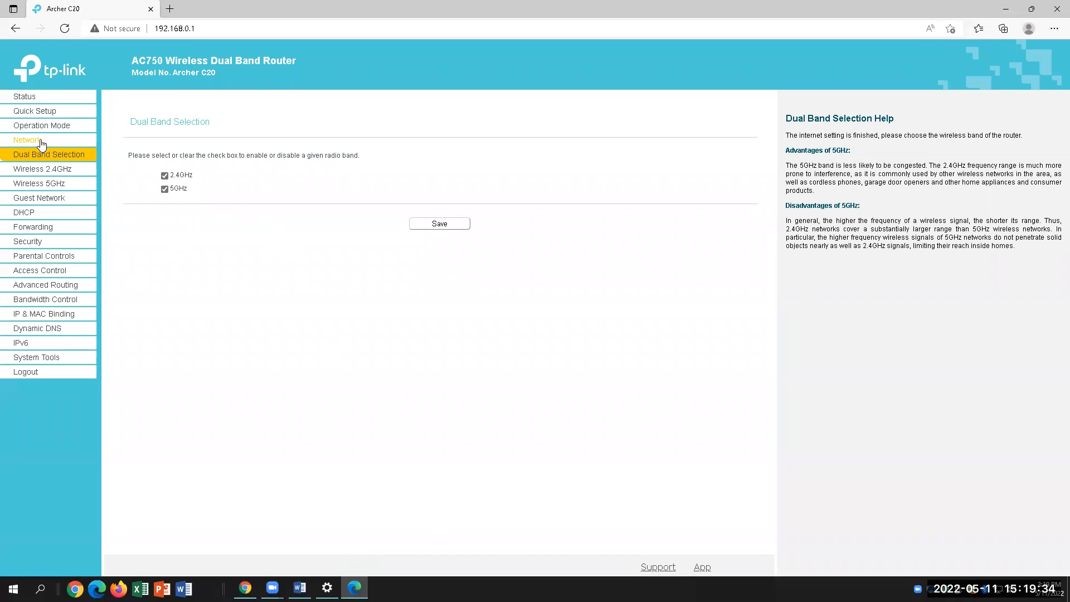
{"action": "left_click", "coordinate": [35, 112]}
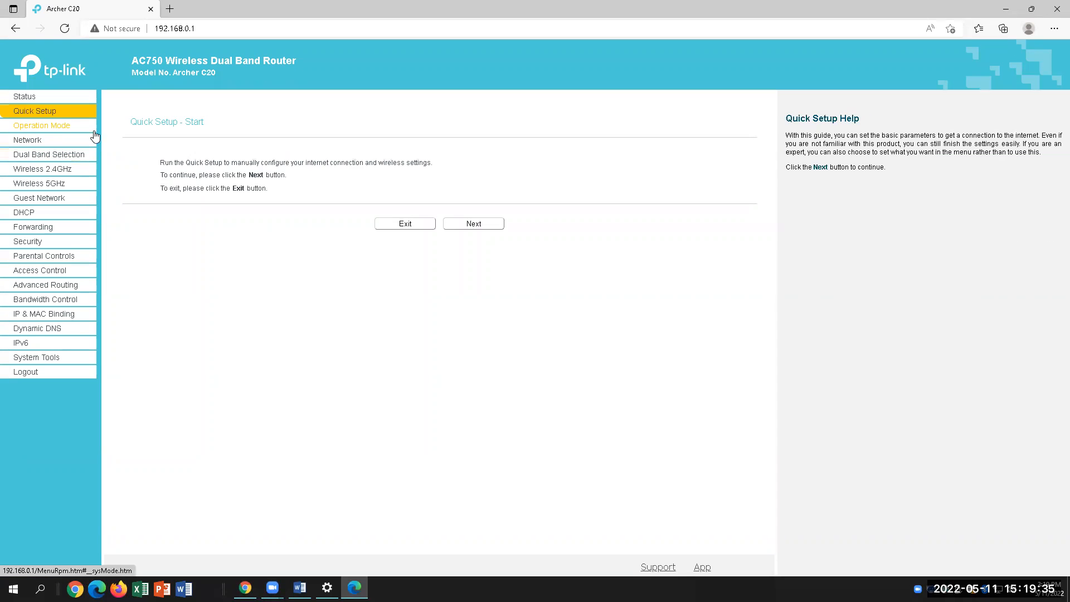
{"action": "left_click", "coordinate": [33, 126]}
Read channel 9 (2.4GHz) and channel 149 (5GHz) on the Status page, then switch to Word
{"action": "scroll", "coordinate": [333, 361], "scroll_direction": "down", "scroll_amount": 3}
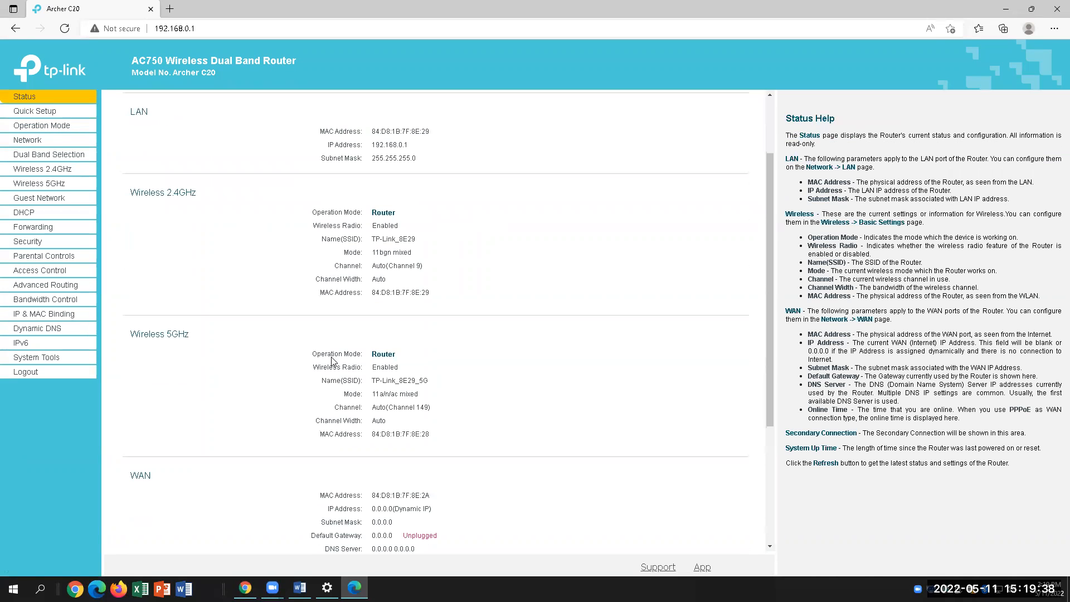
{"action": "scroll", "coordinate": [333, 362], "scroll_direction": "down", "scroll_amount": 1}
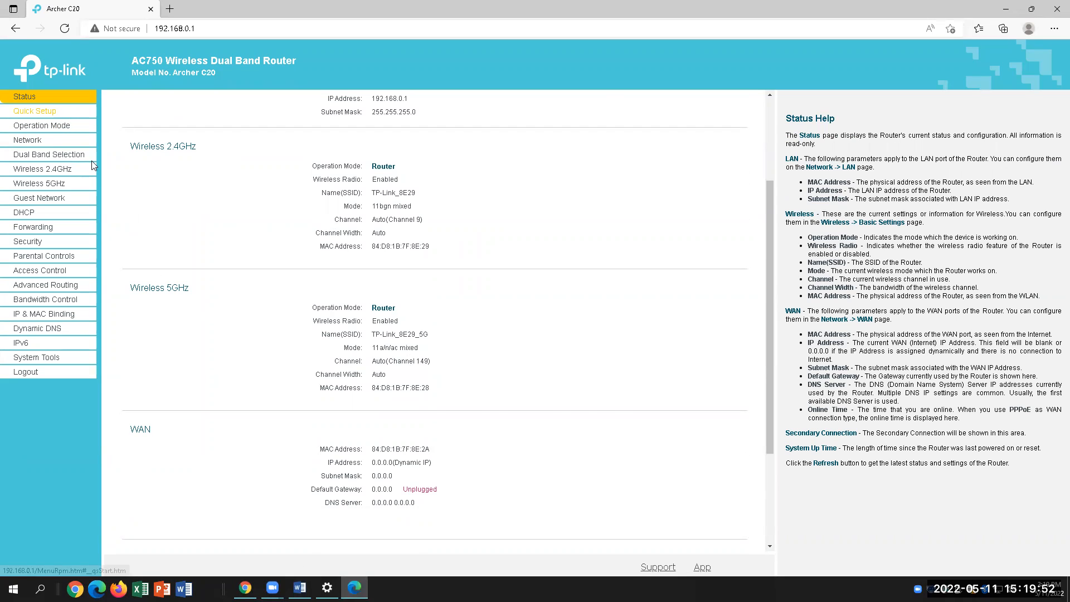
{"action": "left_click", "coordinate": [299, 588]}
Type channel 9 after question D and 149 after question E, each highlighted yellow
{"action": "left_click", "coordinate": [681, 406]}
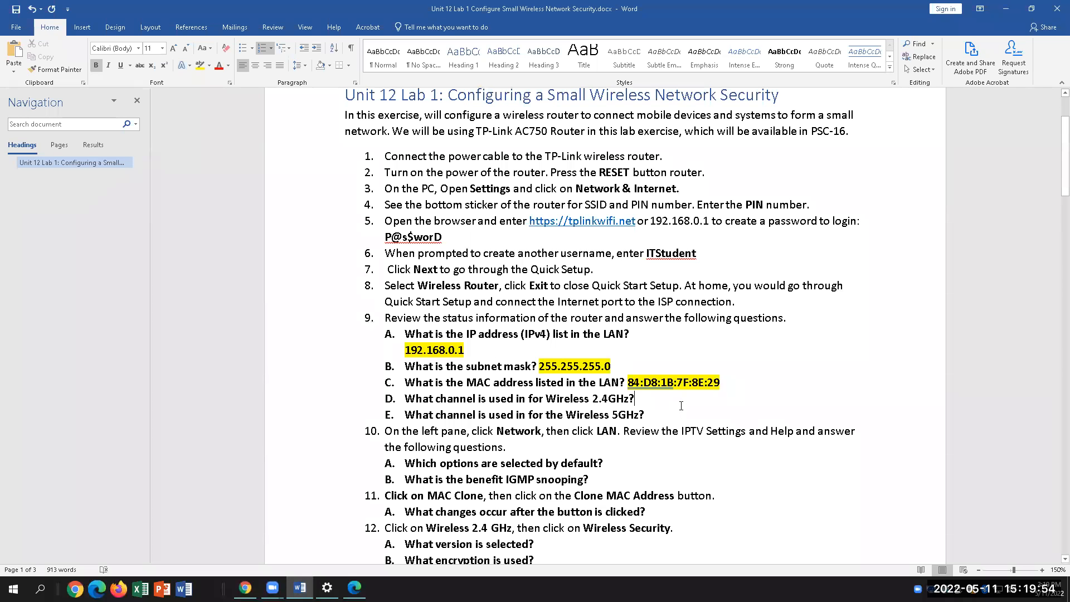
{"action": "type", "text": "9"}
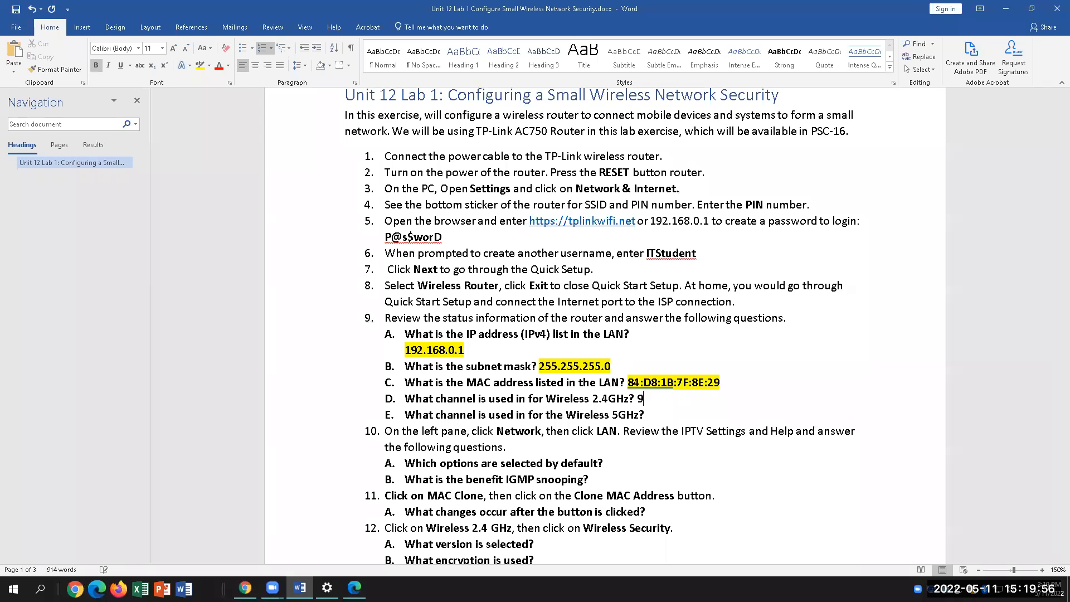
{"action": "double_click", "coordinate": [640, 399]}
{"action": "left_click", "coordinate": [199, 65]}
{"action": "left_click", "coordinate": [656, 414]}
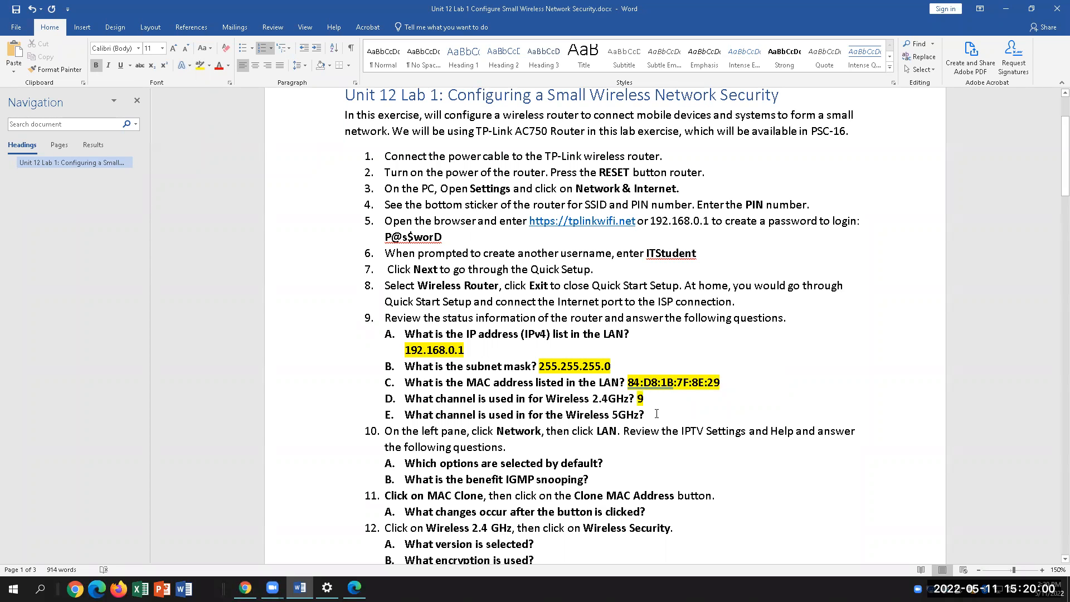
{"action": "type", "text": "149"}
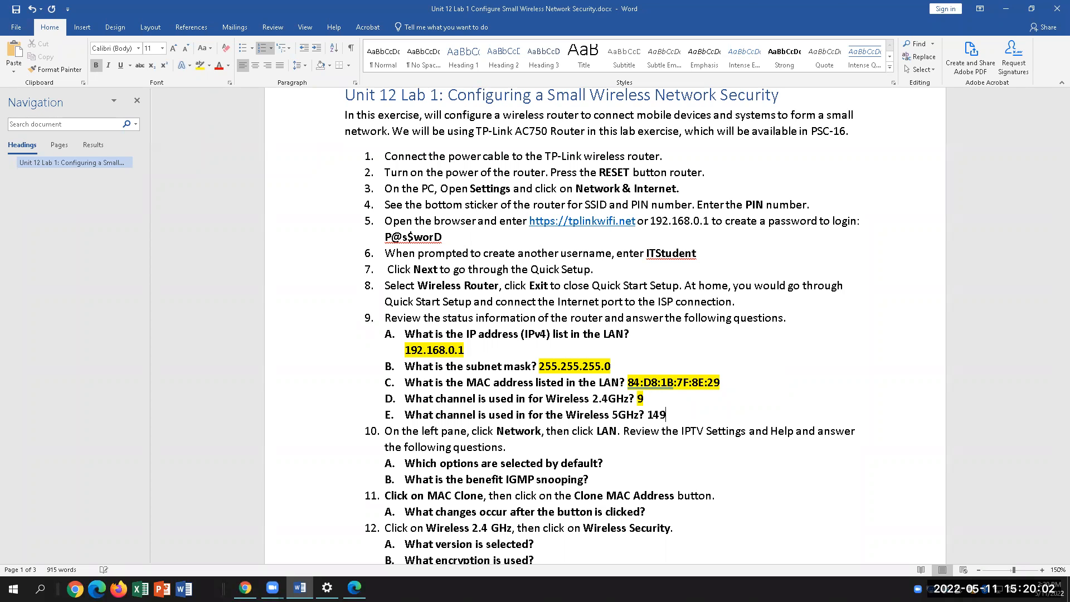
{"action": "left_click_drag", "start_coordinate": [666, 415], "coordinate": [647, 415]}
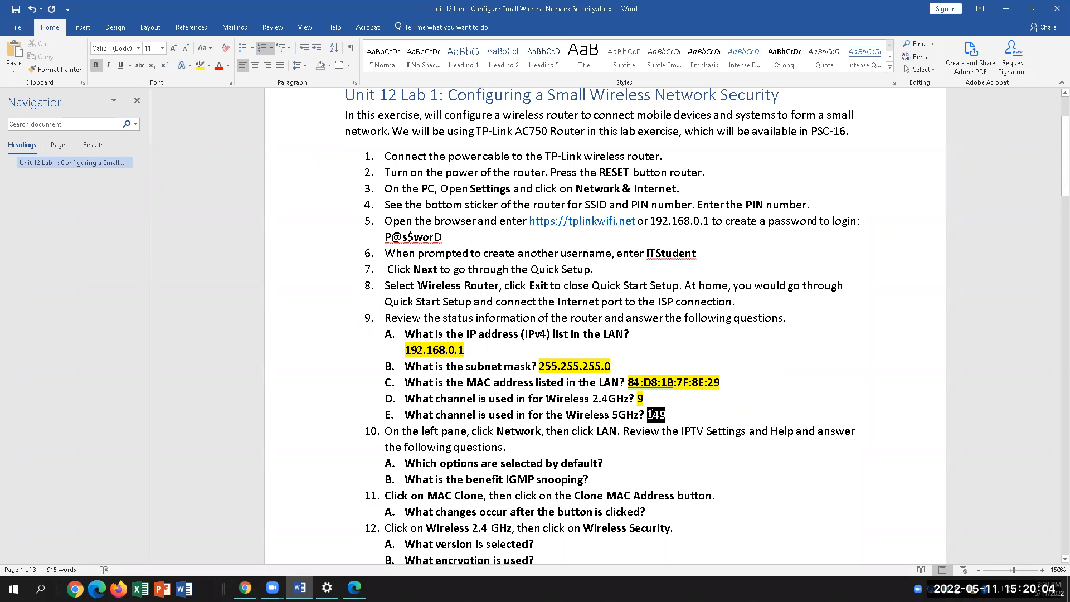
{"action": "left_click", "coordinate": [199, 66]}
{"action": "left_click", "coordinate": [833, 379]}
Browse the Network WAN and LAN pages, then open IPTV settings showing IGMP Snooping and Proxy enabled, V3
{"action": "left_click", "coordinate": [355, 588]}
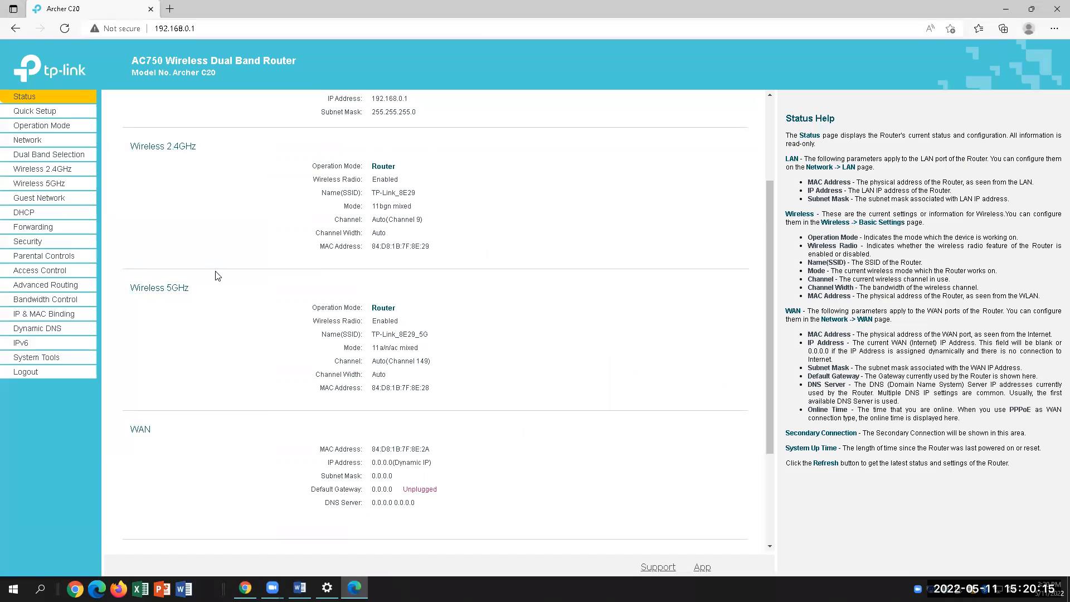
{"action": "left_click", "coordinate": [32, 143]}
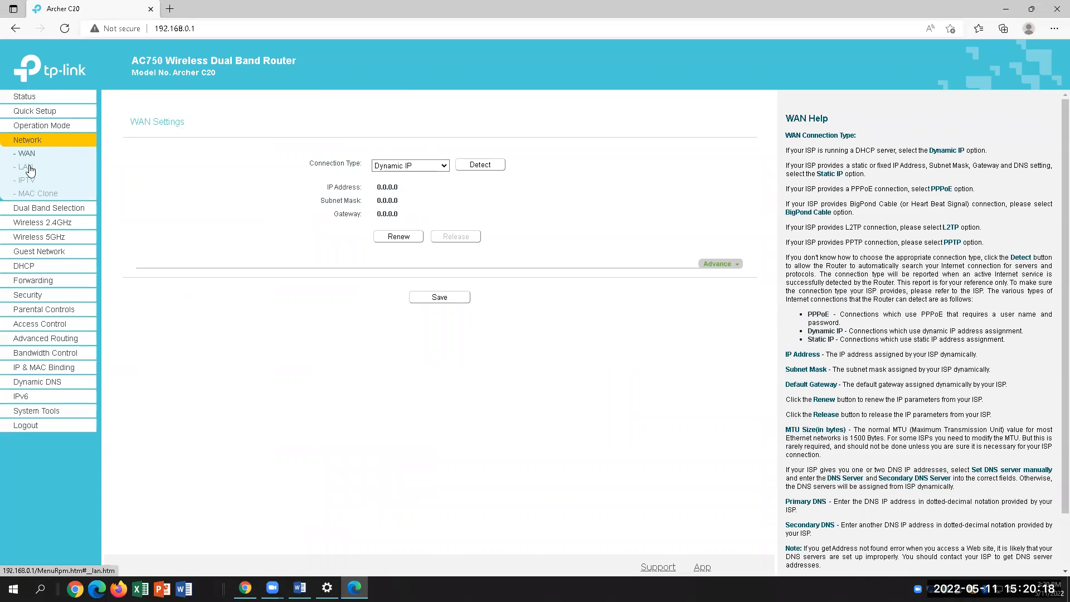
{"action": "left_click", "coordinate": [30, 170]}
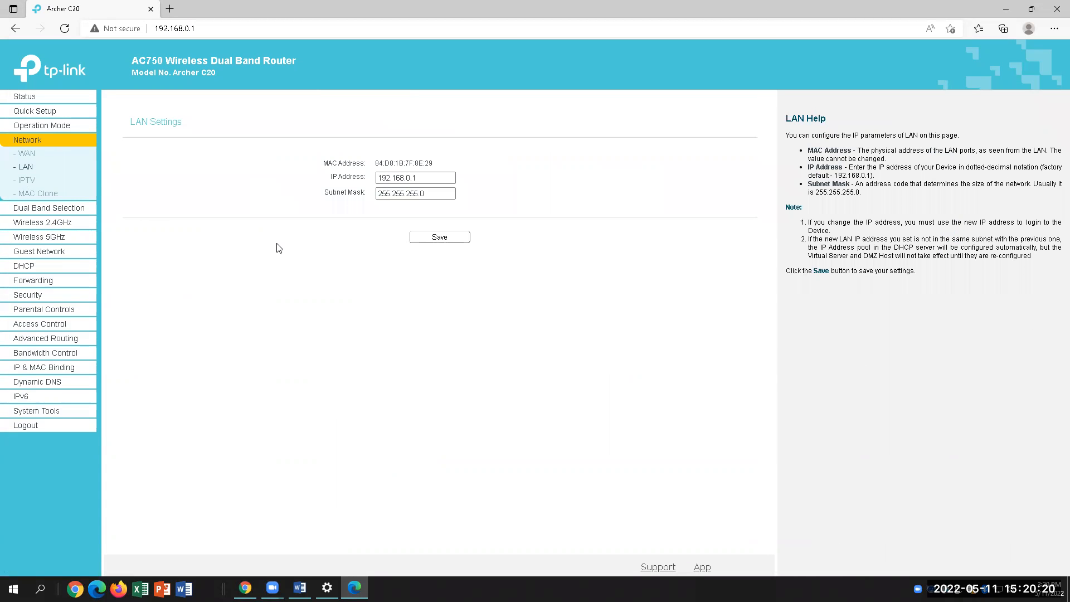
{"action": "left_click", "coordinate": [26, 154]}
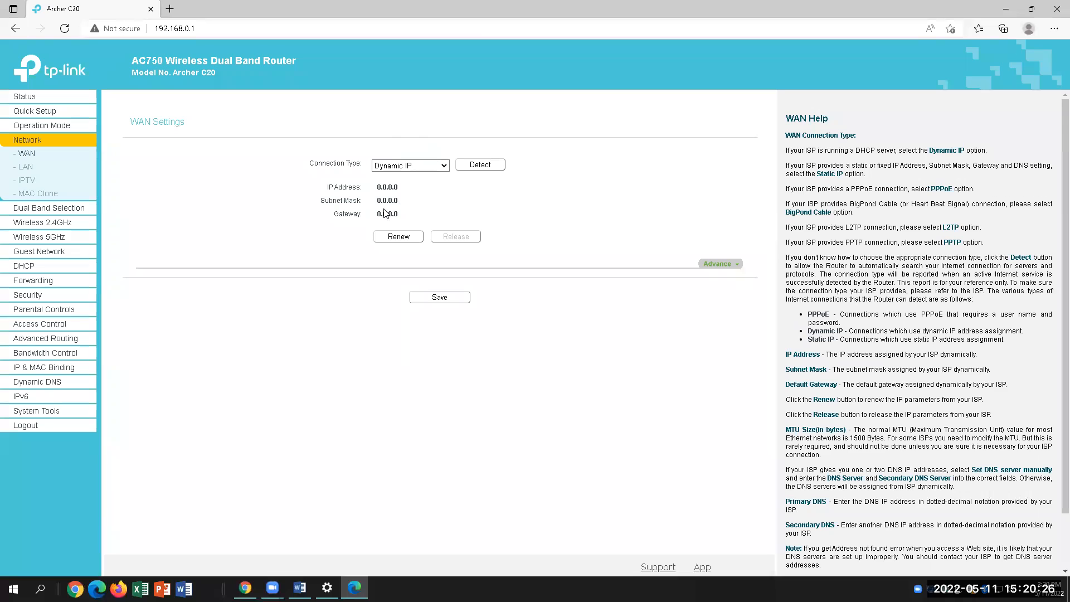
{"action": "left_click", "coordinate": [30, 171]}
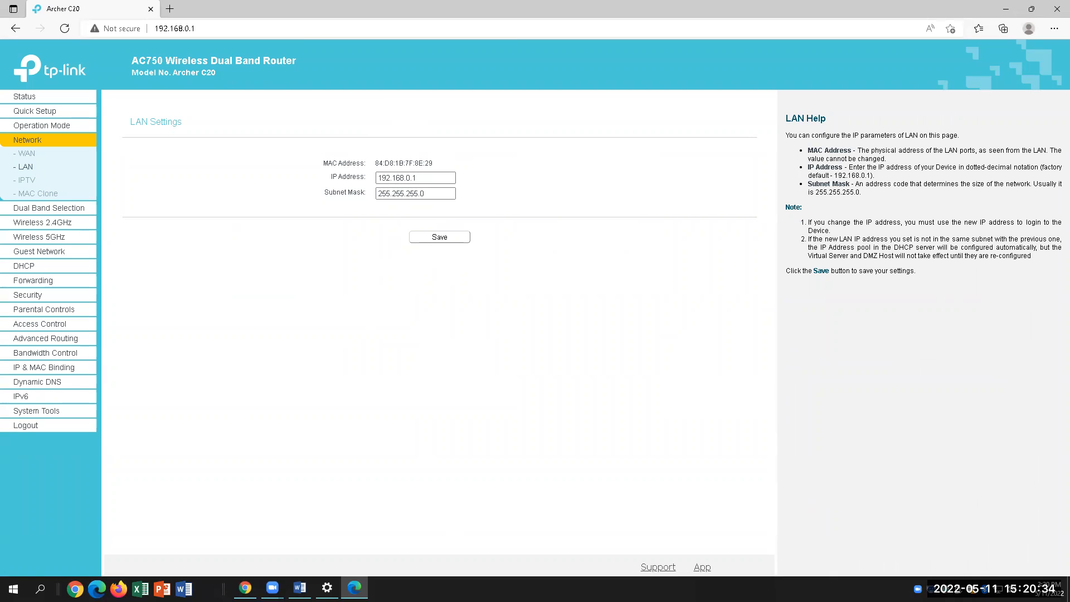
{"action": "left_click", "coordinate": [300, 588]}
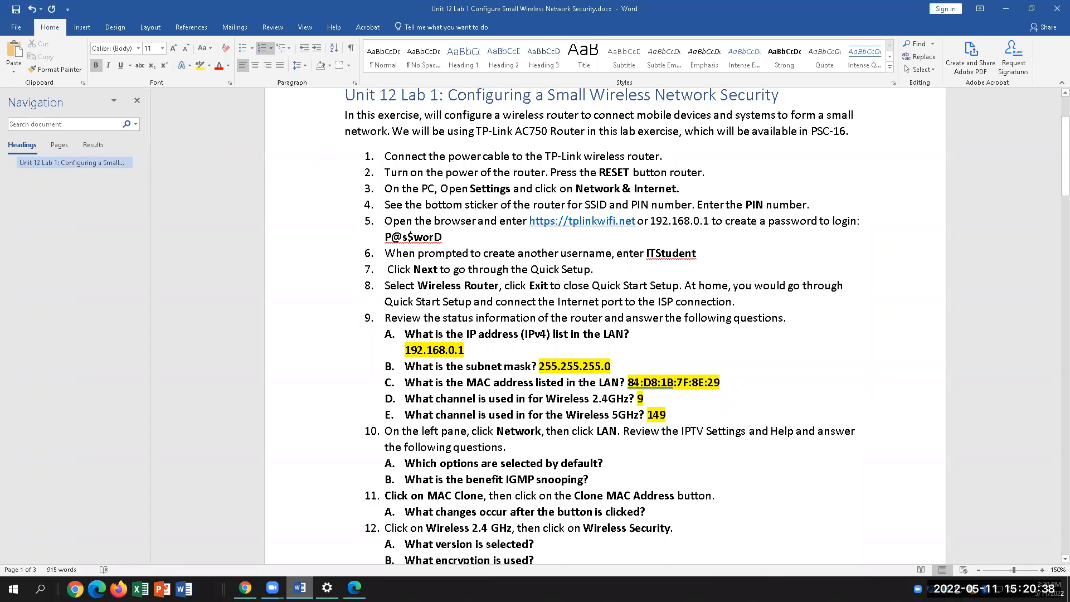
{"action": "left_click", "coordinate": [354, 587]}
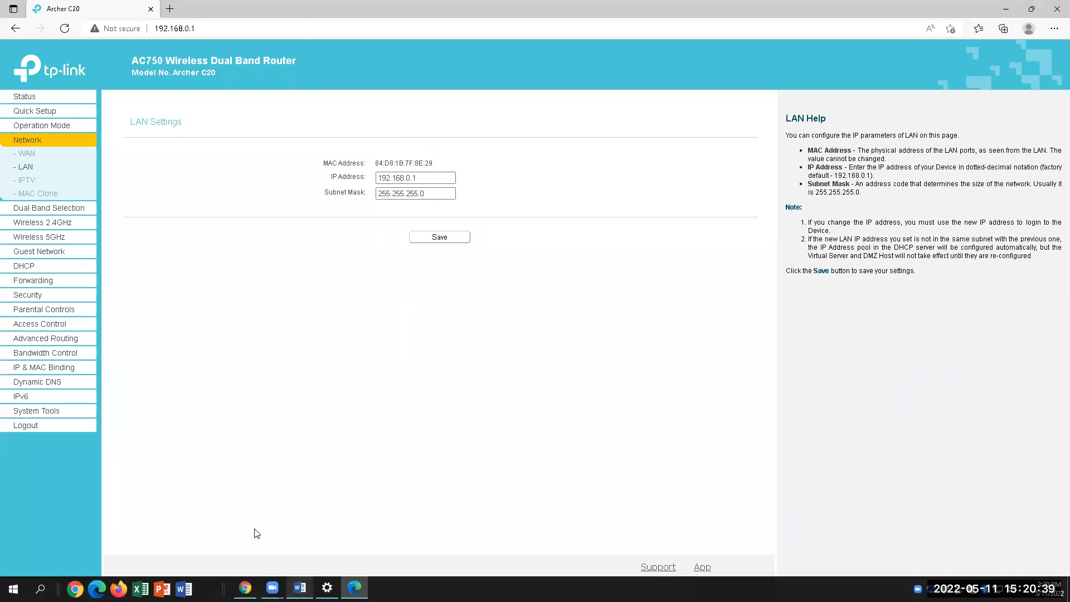
{"action": "left_click", "coordinate": [22, 183]}
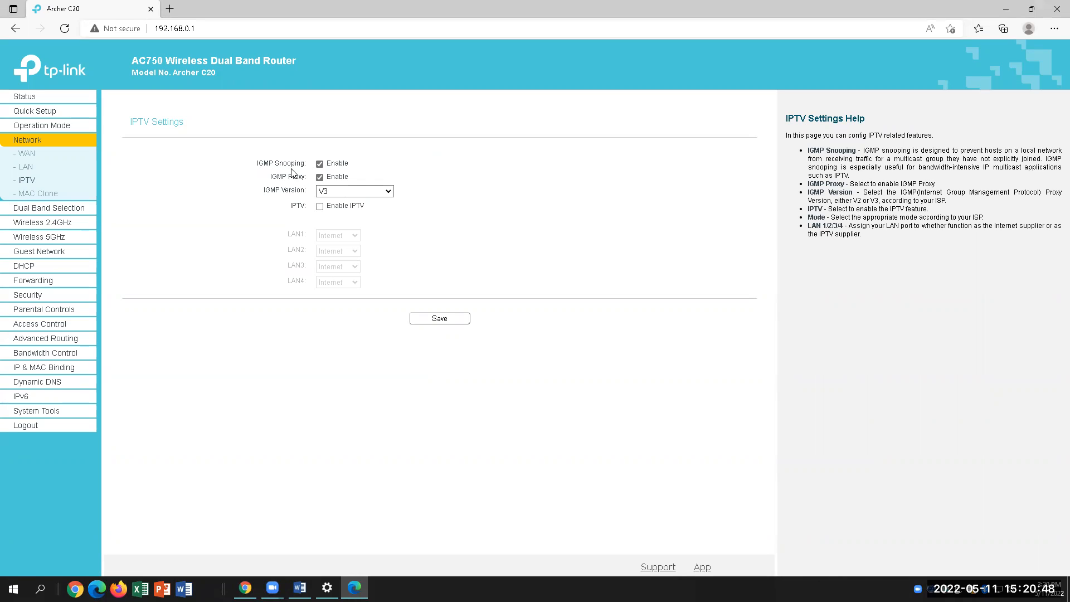
Read the IGMP Snooping help, leave IGMP Version at V3, then place the cursor after question 10A in Word
{"action": "left_click_drag", "start_coordinate": [862, 151], "coordinate": [1026, 154]}
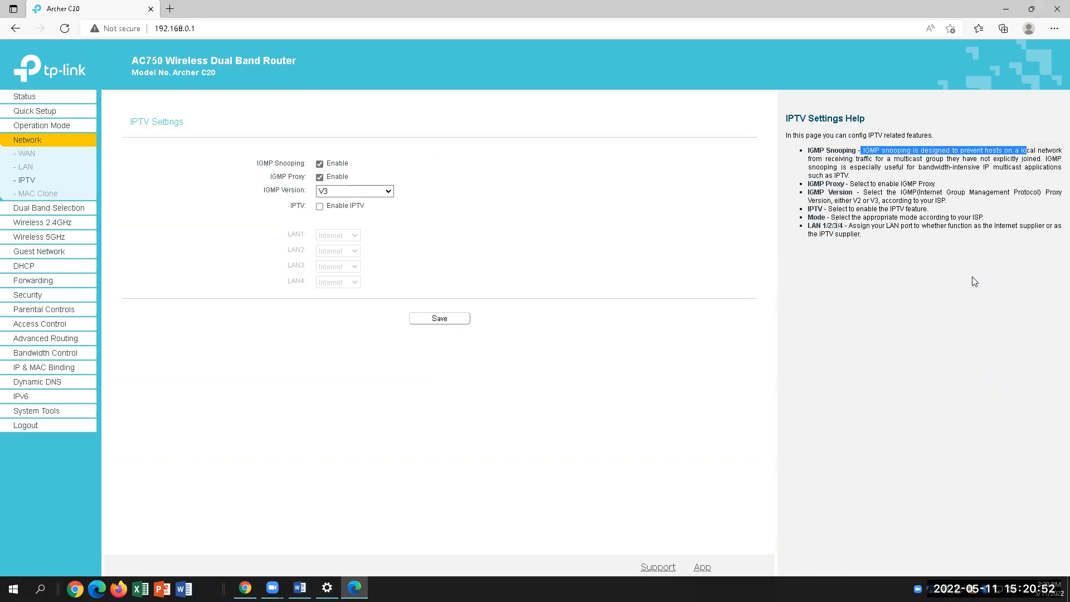
{"action": "left_click", "coordinate": [909, 164]}
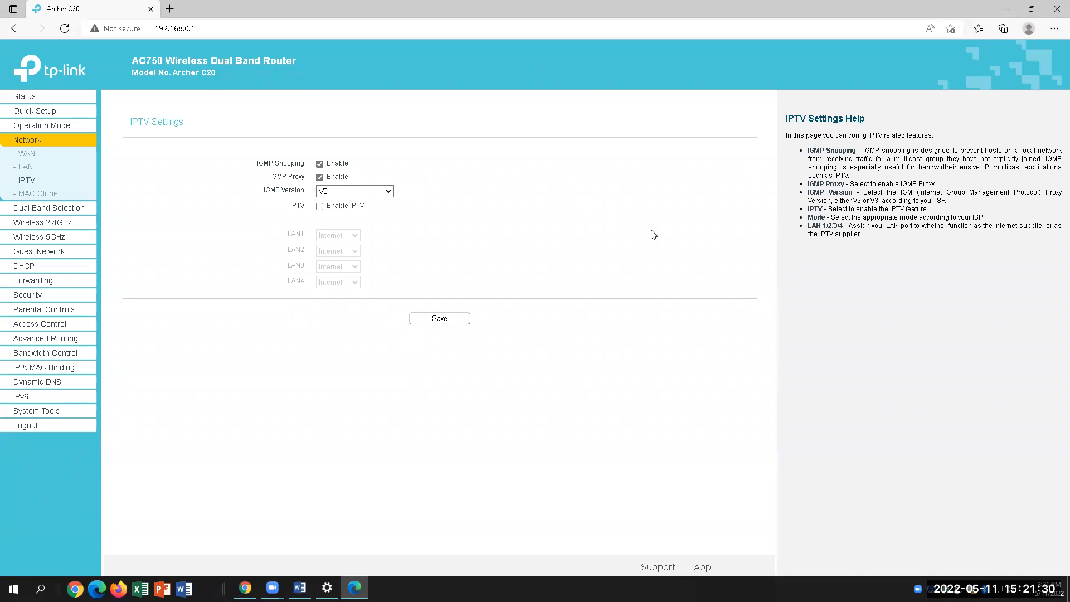
{"action": "left_click", "coordinate": [391, 192]}
{"action": "left_click", "coordinate": [390, 192]}
{"action": "left_click", "coordinate": [300, 588]}
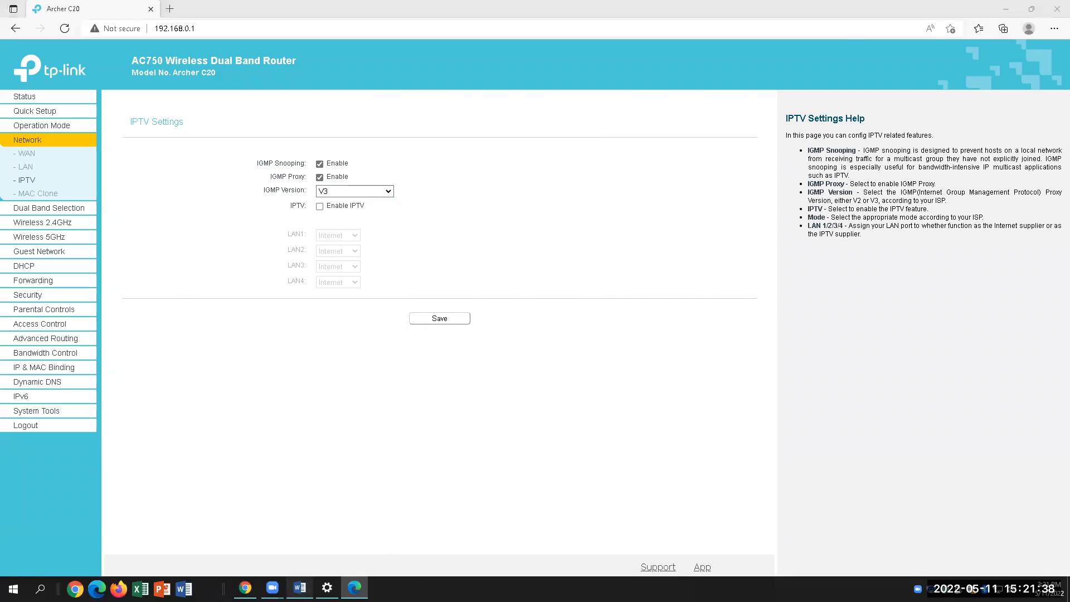
{"action": "left_click", "coordinate": [667, 464]}
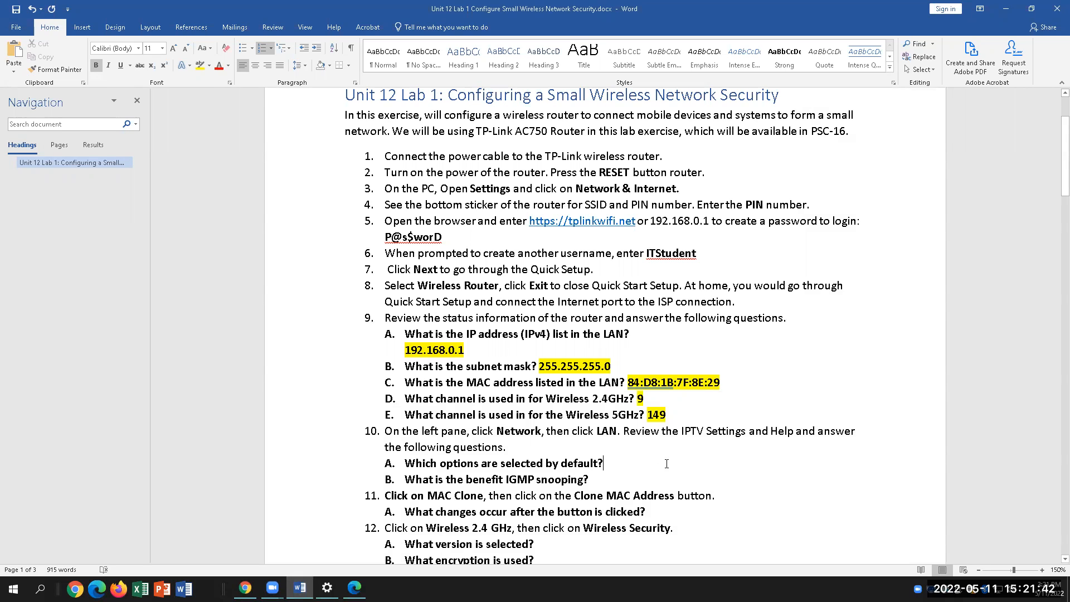
Answer 10A with 'IGMP snooping and proxy enabled' and highlight it in yellow
{"action": "type", "text": "I"}
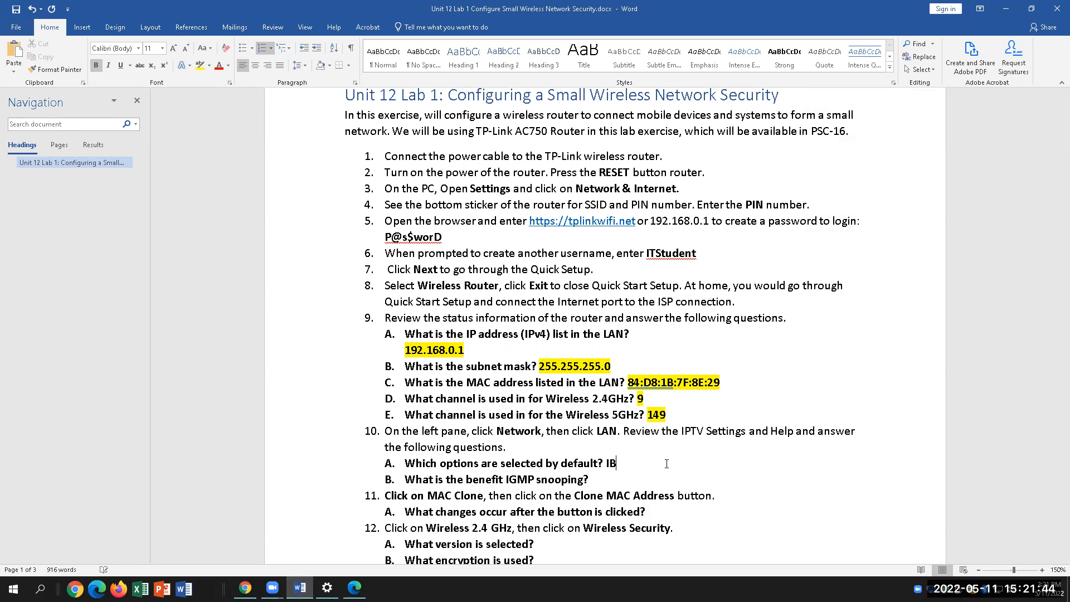
{"action": "type", "text": "GMP snooping and pro"}
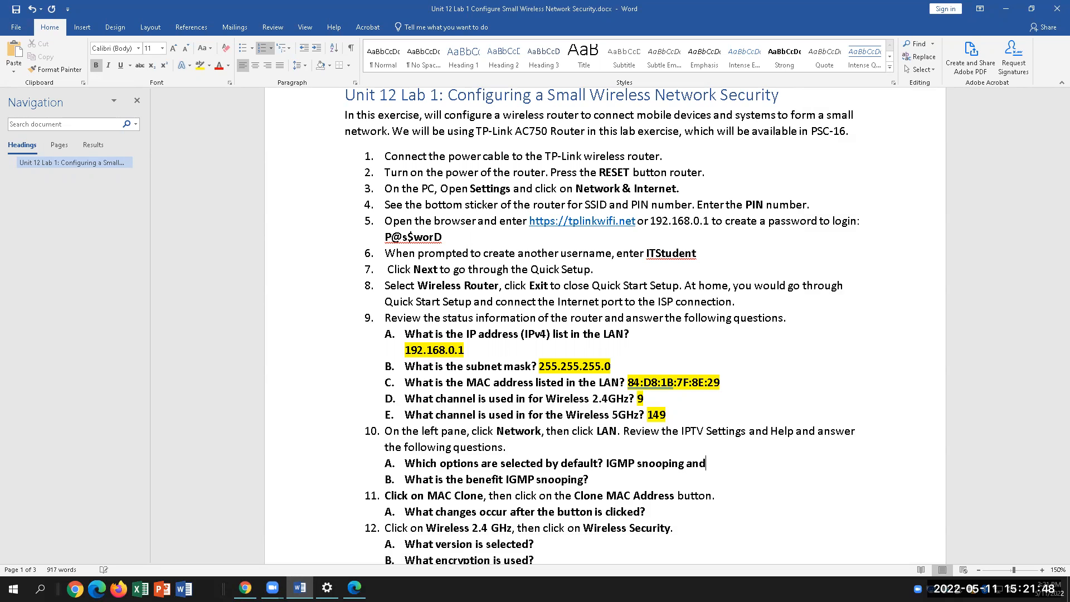
{"action": "key", "text": "BackSpace"}
{"action": "key", "text": "BackSpace"}
{"action": "type", "text": "roxy"}
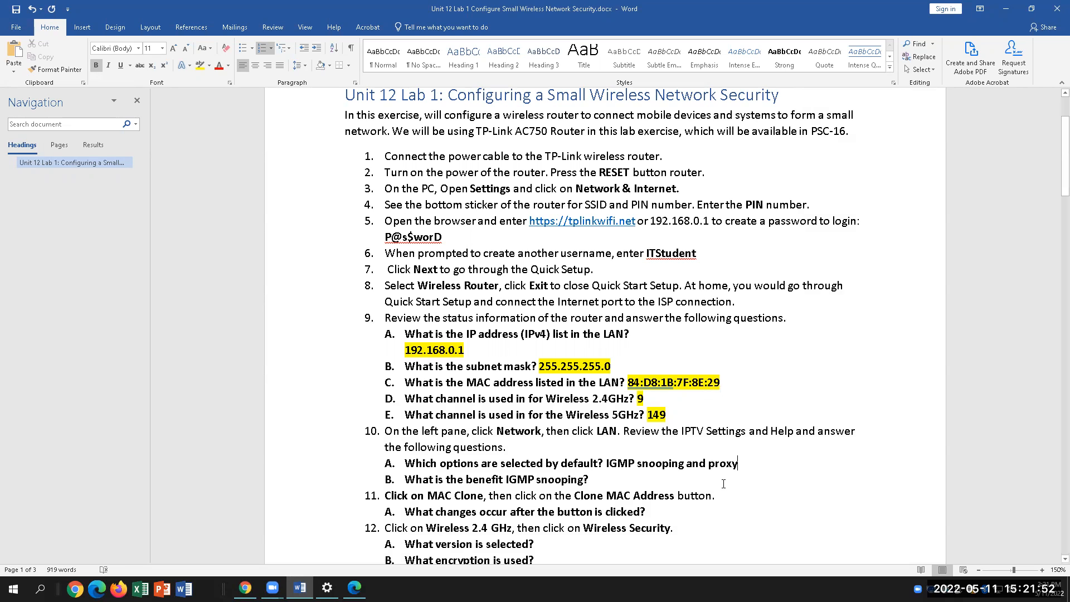
{"action": "type", "text": " enabled"}
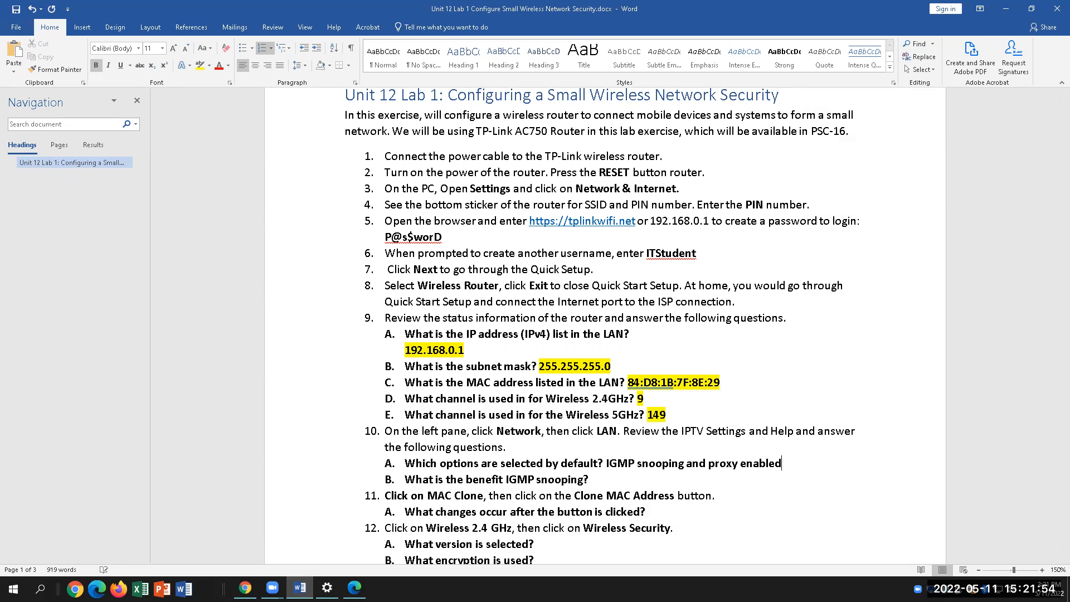
{"action": "left_click_drag", "start_coordinate": [785, 464], "coordinate": [607, 465]}
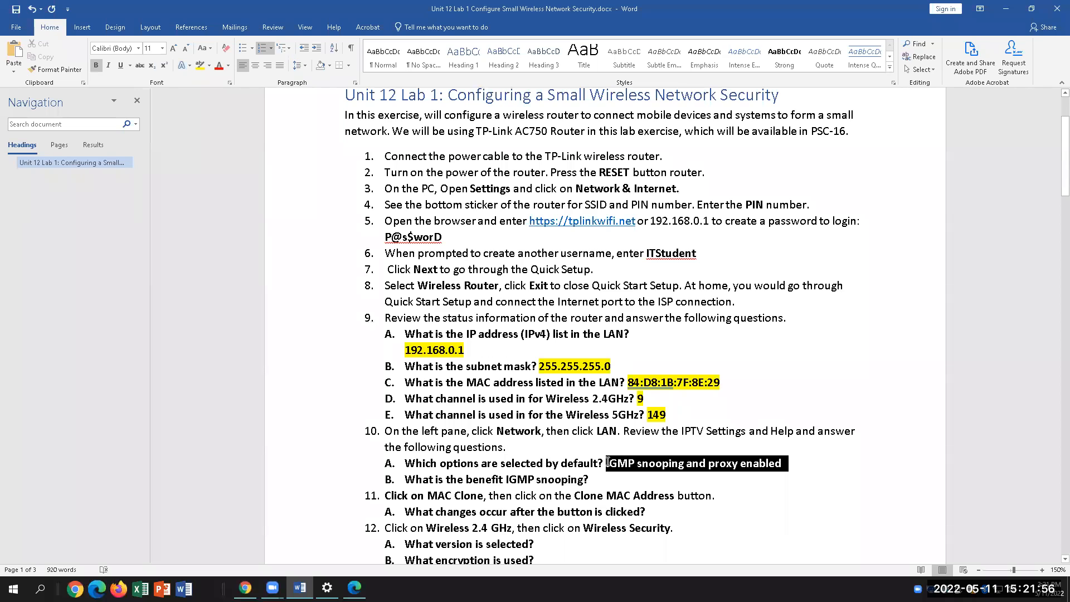
{"action": "left_click", "coordinate": [199, 65]}
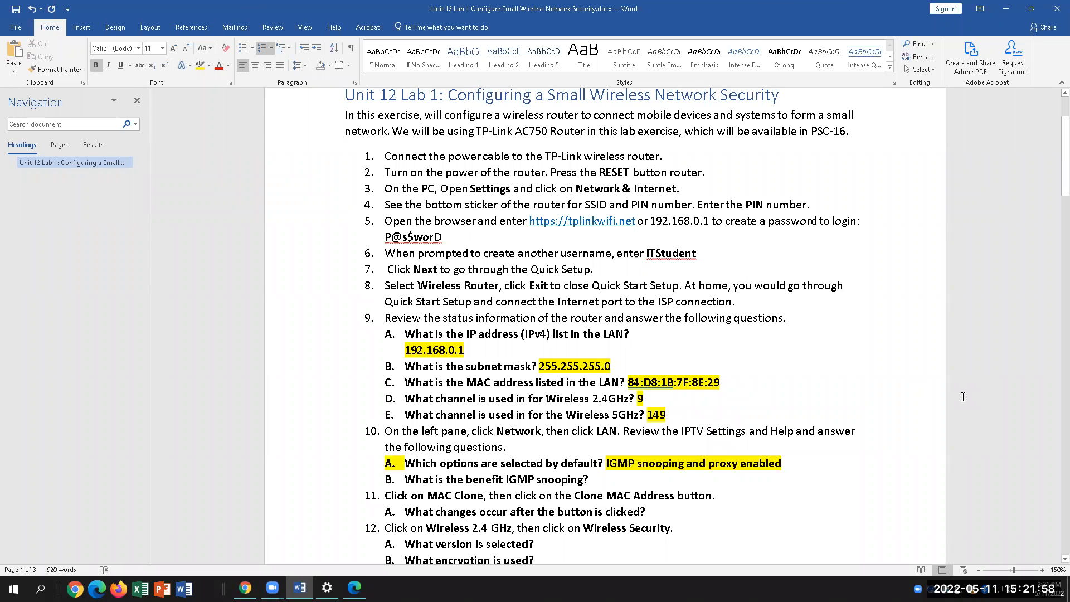
{"action": "key", "text": "Down"}
Switch from the lab document to the router's IPTV Settings page with Alt+Tab
{"action": "key", "text": "alt+Tab"}
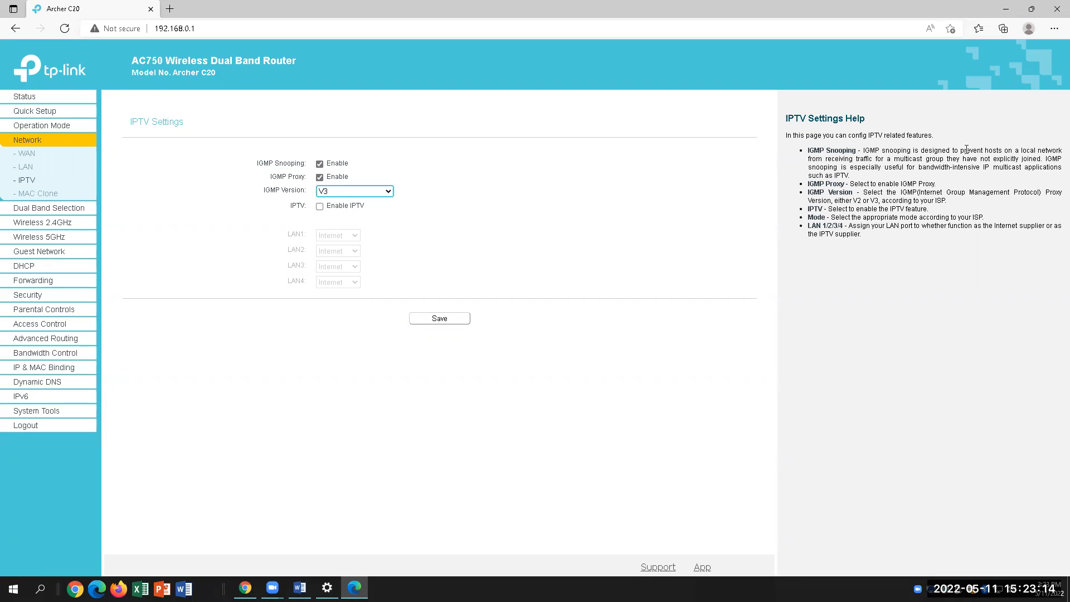
Copy the help phrase 'bandwidth-intensive IP multicast applications such as IPTV' and return to Word
{"action": "left_click", "coordinate": [300, 588]}
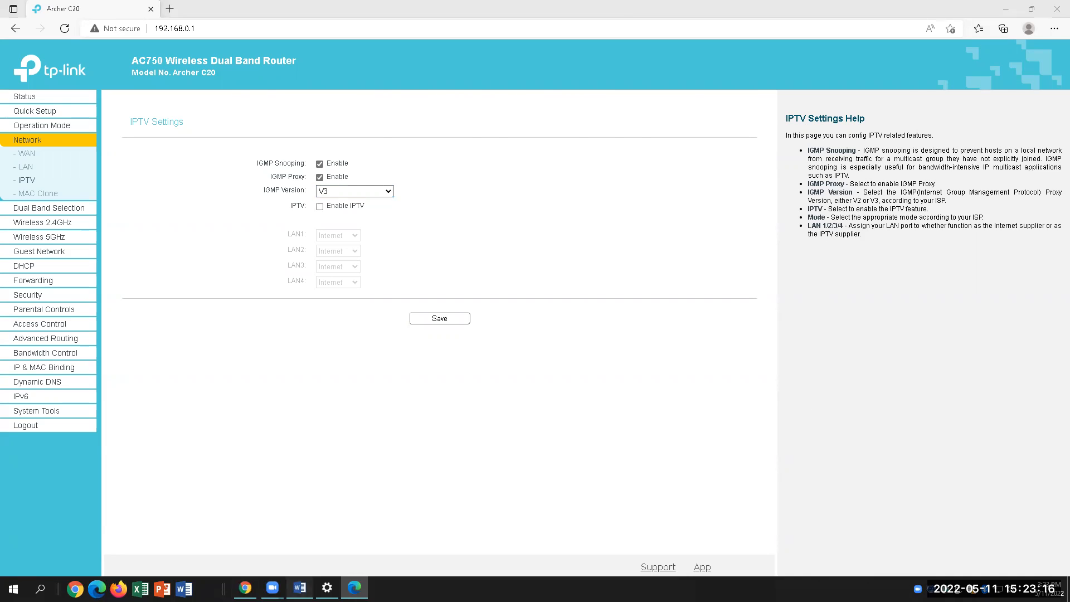
{"action": "scroll", "coordinate": [719, 376], "scroll_direction": "down", "scroll_amount": 1}
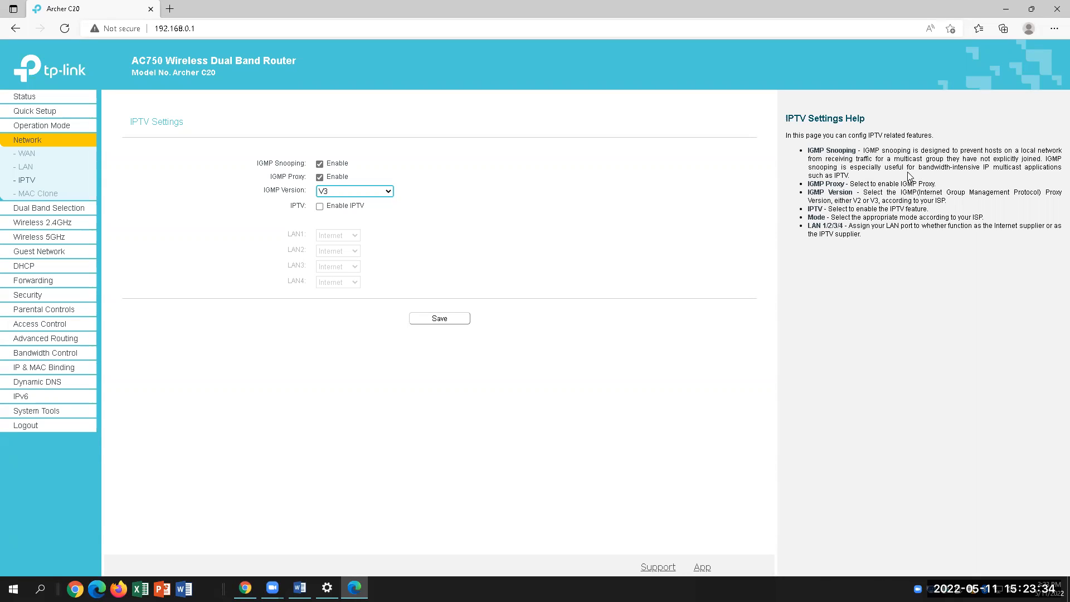
{"action": "left_click_drag", "start_coordinate": [924, 169], "coordinate": [853, 179]}
{"action": "key", "text": "ctrl+c"}
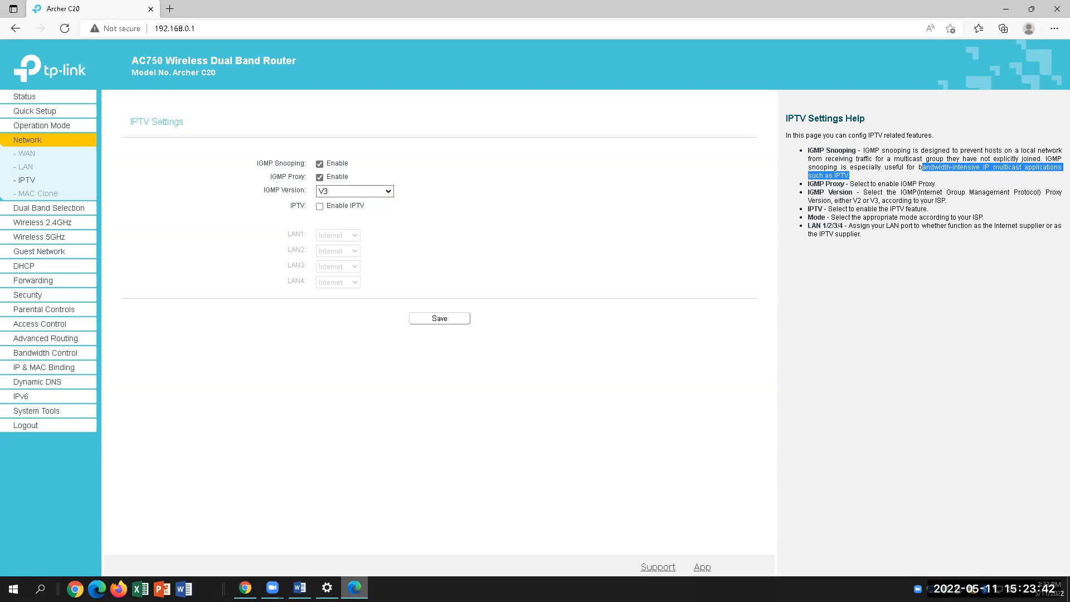
{"action": "left_click", "coordinate": [300, 588]}
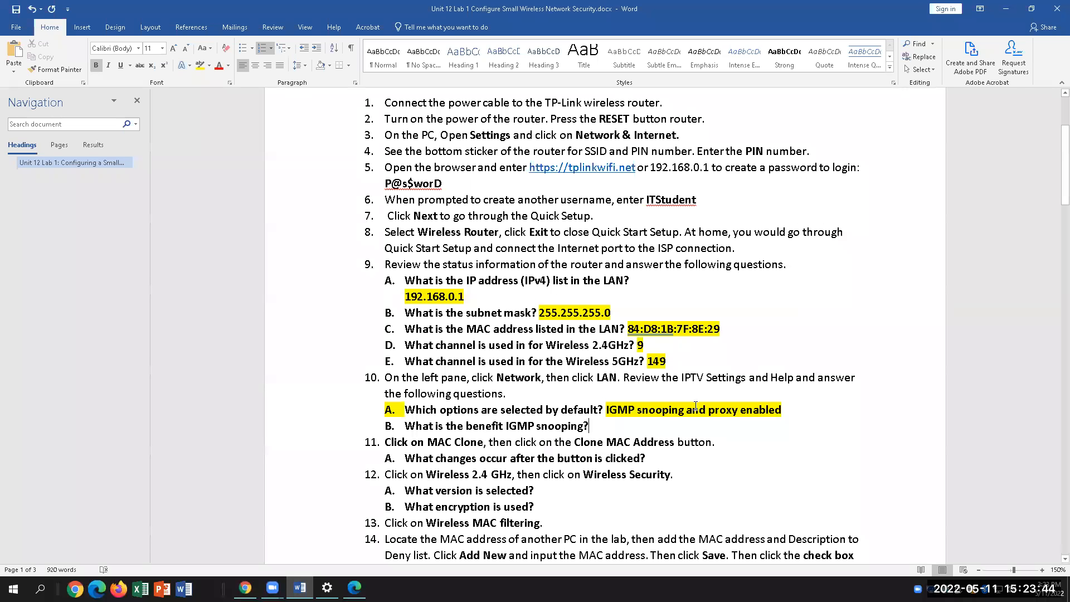
Paste the 10B answer, prefix 'Useful for', and highlight it in yellow
{"action": "right_click", "coordinate": [618, 427]}
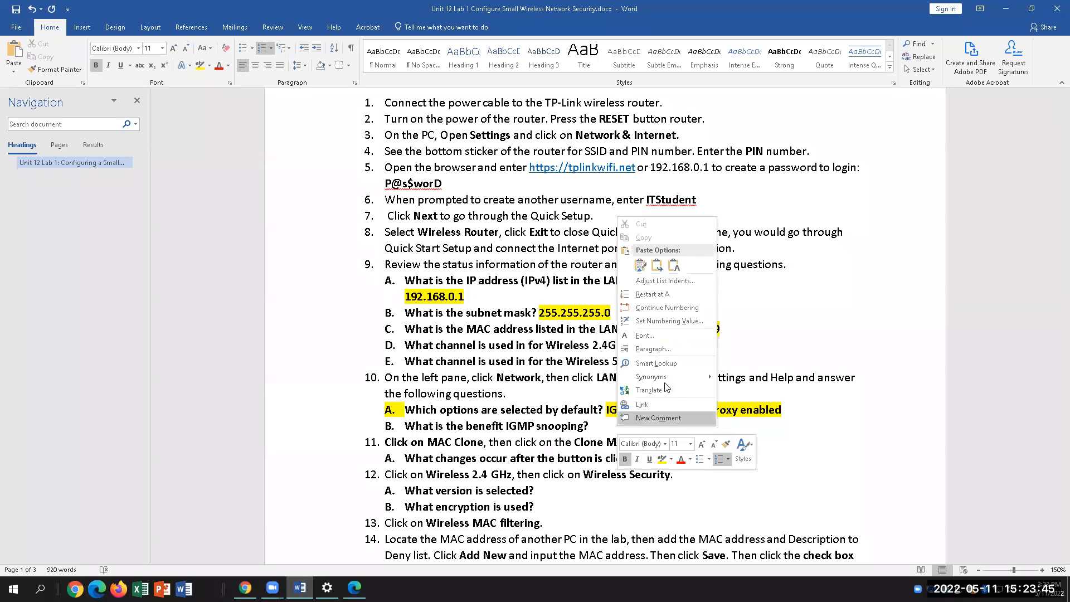
{"action": "left_click", "coordinate": [685, 267]}
{"action": "left_click", "coordinate": [593, 426]}
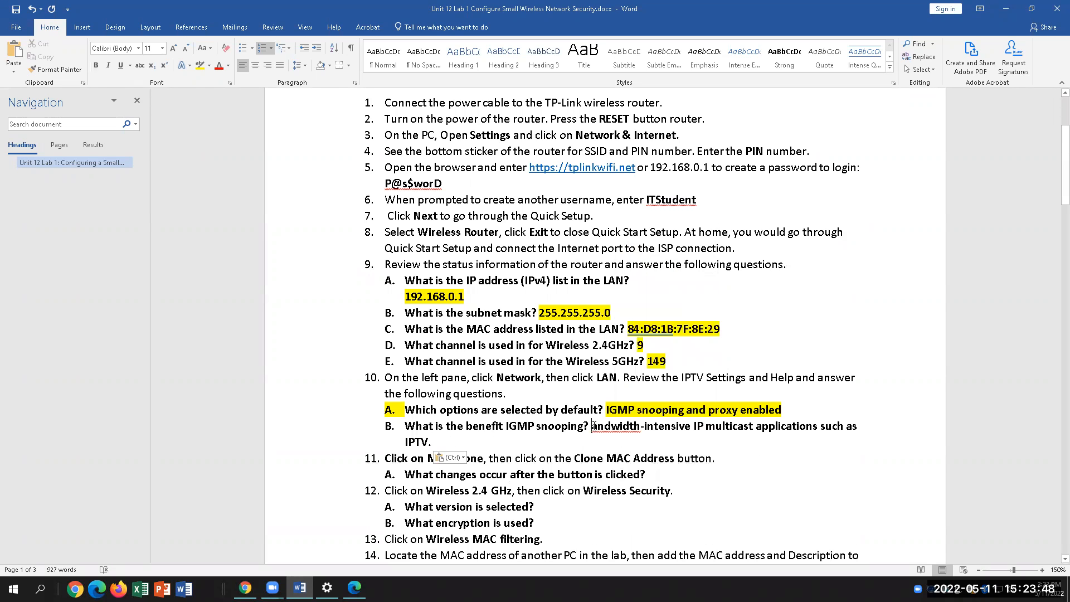
{"action": "type", "text": "Useful for "}
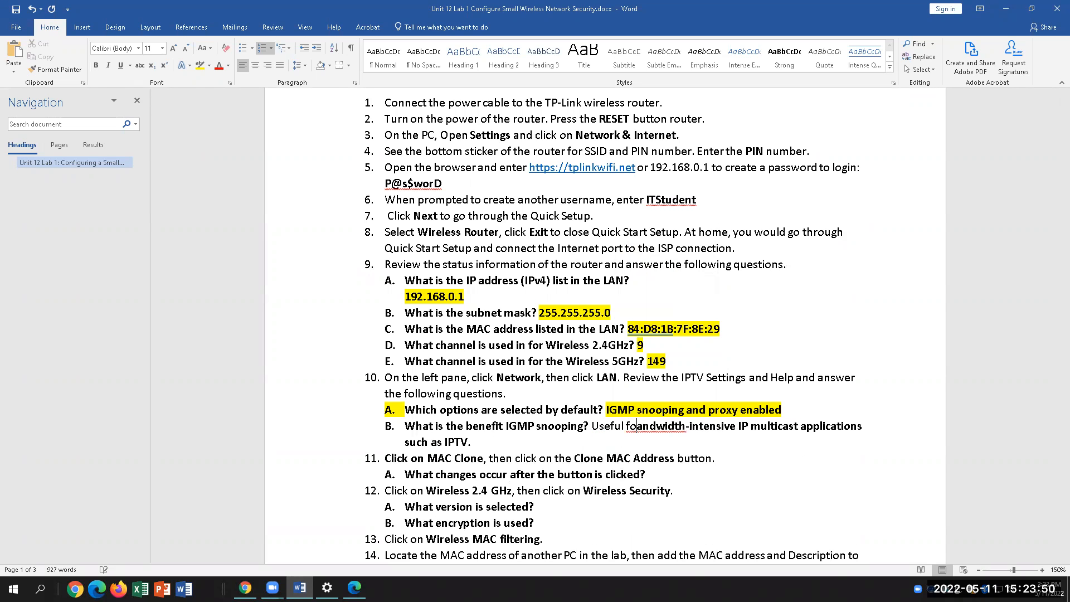
{"action": "type", "text": "b"}
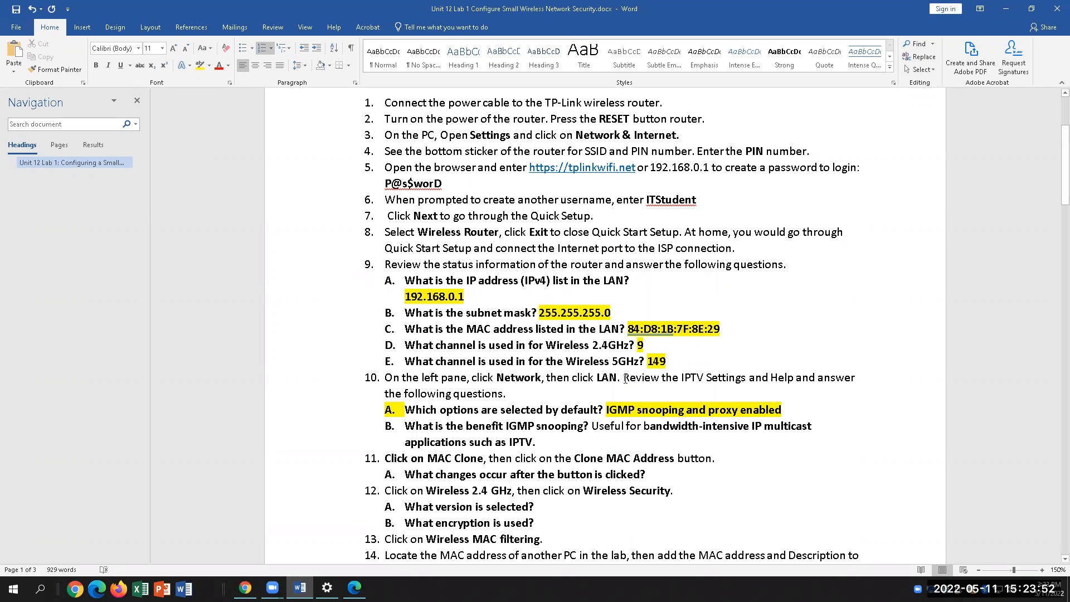
{"action": "key", "text": "ctrl+shift+Down"}
{"action": "left_click", "coordinate": [201, 66]}
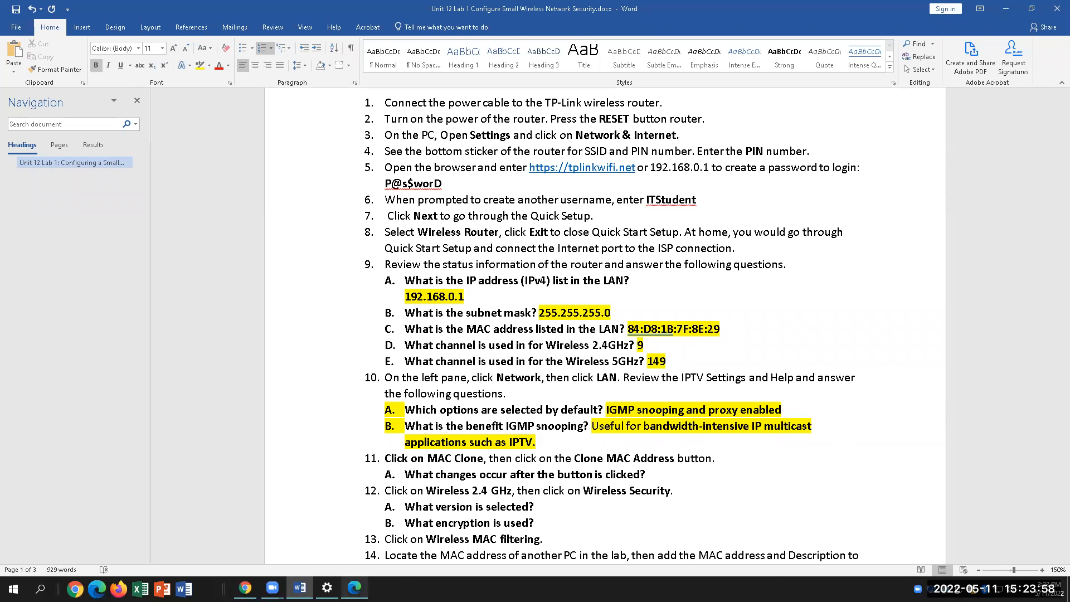
{"action": "left_click", "coordinate": [354, 588]}
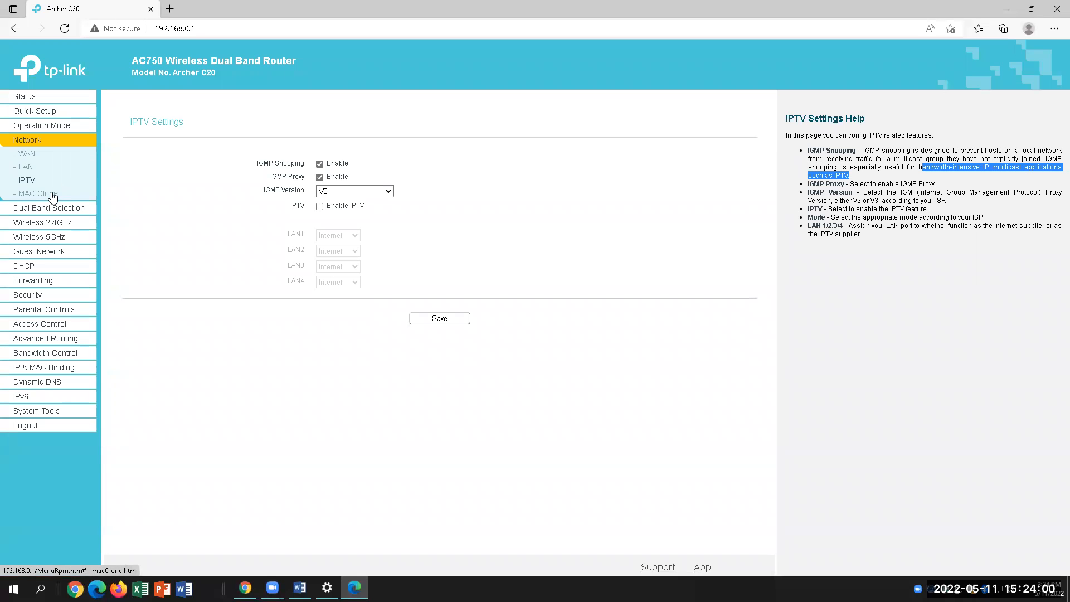
Open Network > MAC Clone and review its help about the PC's MAC address
{"action": "left_click", "coordinate": [51, 198]}
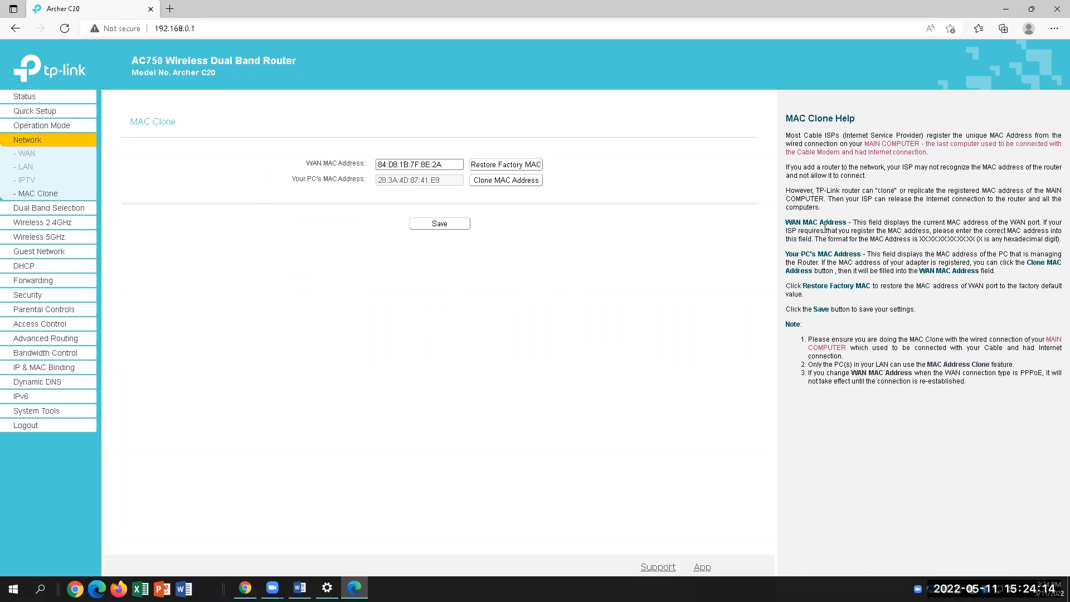
{"action": "mouse_move", "coordinate": [877, 258]}
{"action": "left_mouse_down"}
{"action": "mouse_move", "coordinate": [997, 256]}
{"action": "mouse_move", "coordinate": [1047, 262]}
{"action": "mouse_move", "coordinate": [1047, 274]}
{"action": "left_mouse_up"}
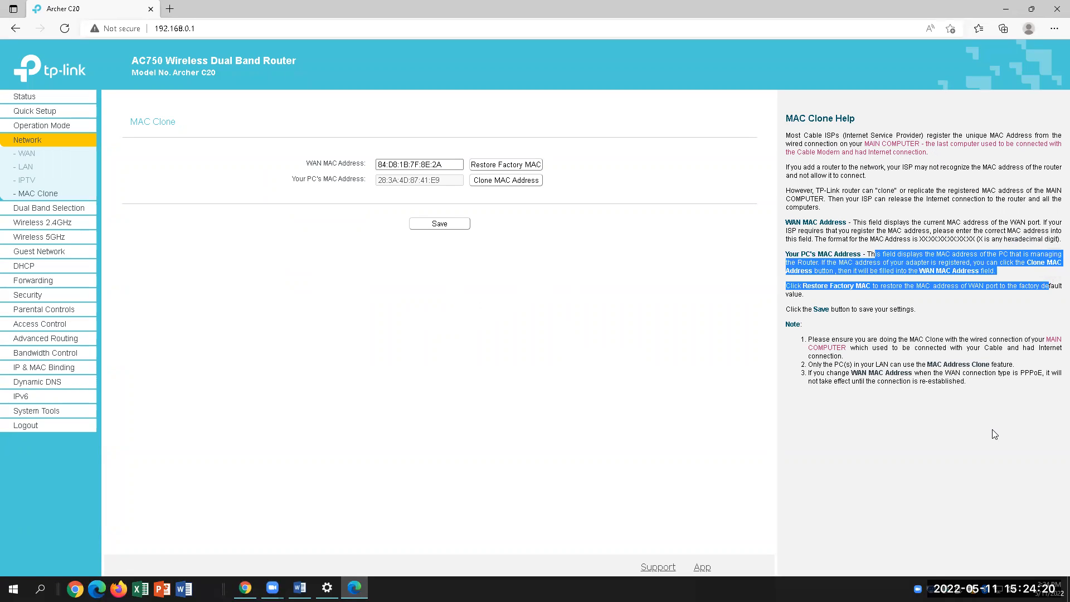
{"action": "left_click", "coordinate": [977, 433]}
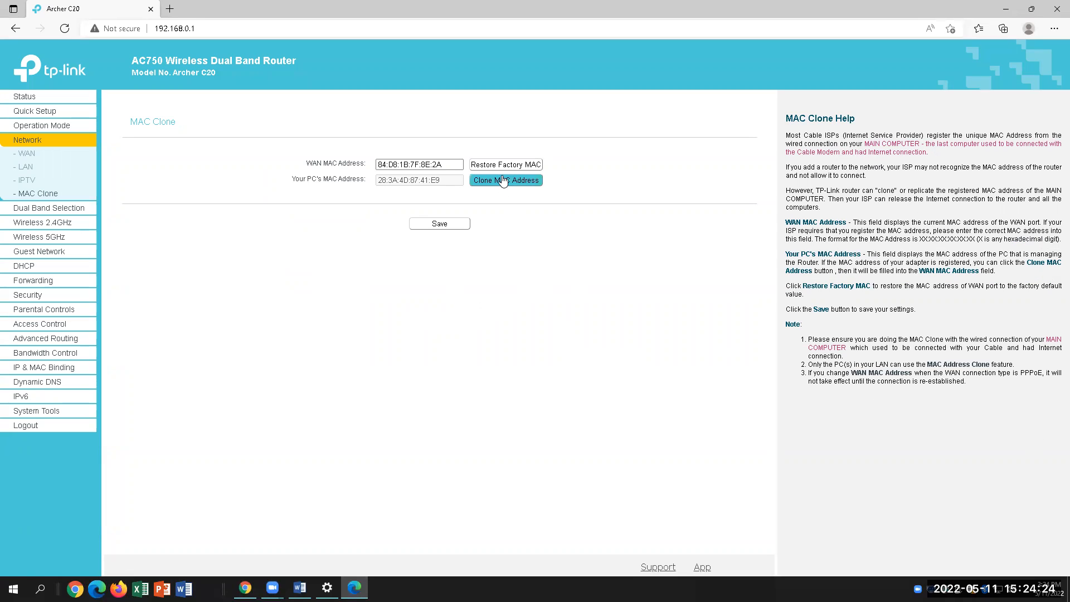
{"action": "left_click", "coordinate": [446, 165]}
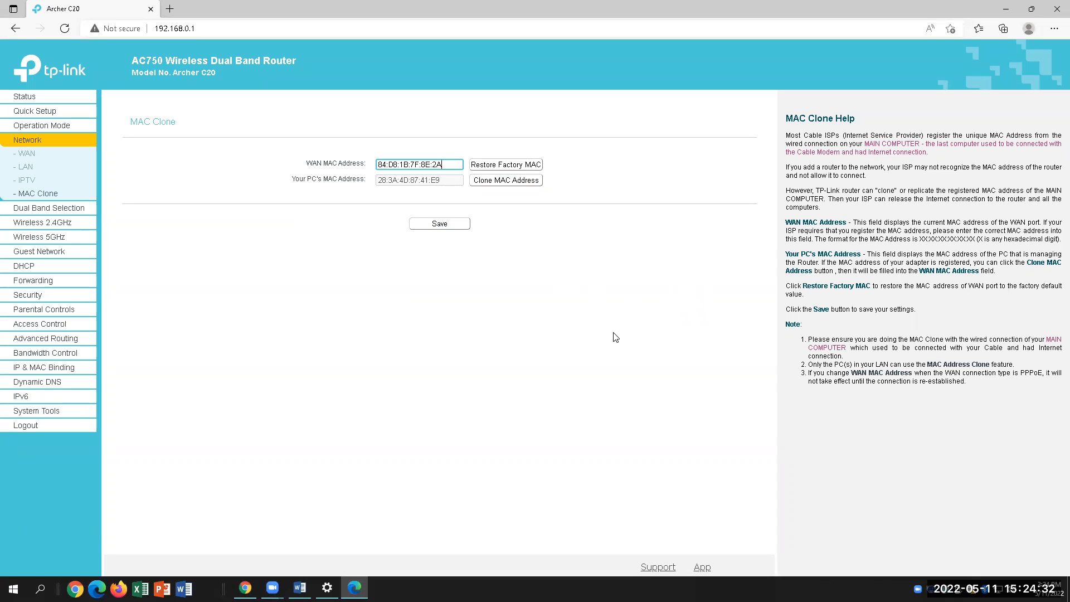
{"action": "left_click", "coordinate": [300, 588]}
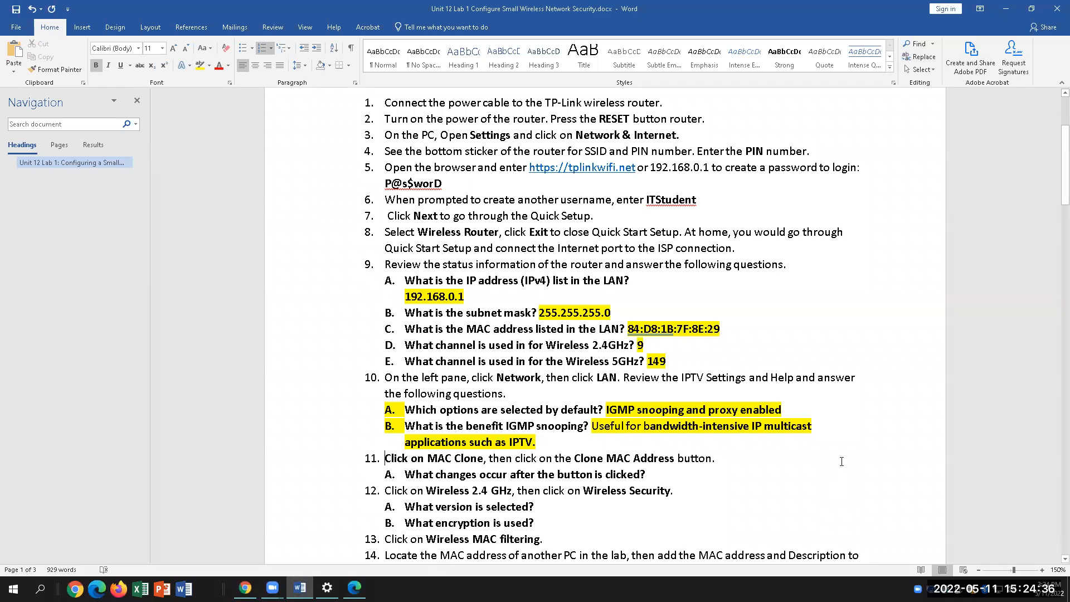
Clone the PC's MAC address into the router's WAN MAC on the MAC Clone page
{"action": "scroll", "coordinate": [562, 479], "scroll_direction": "down", "scroll_amount": 1}
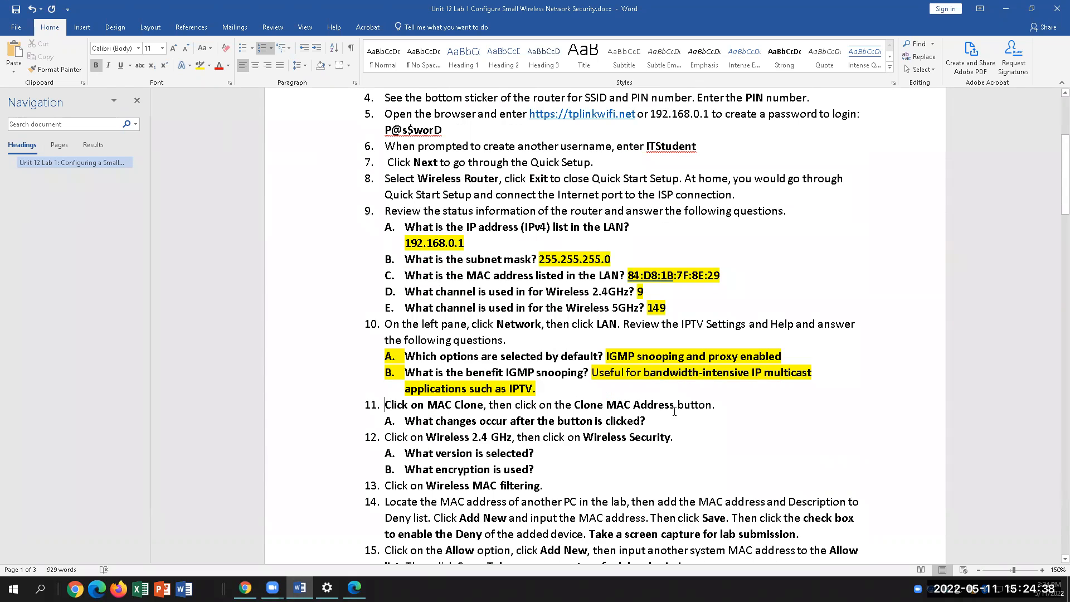
{"action": "left_click", "coordinate": [354, 588]}
{"action": "left_click", "coordinate": [491, 181]}
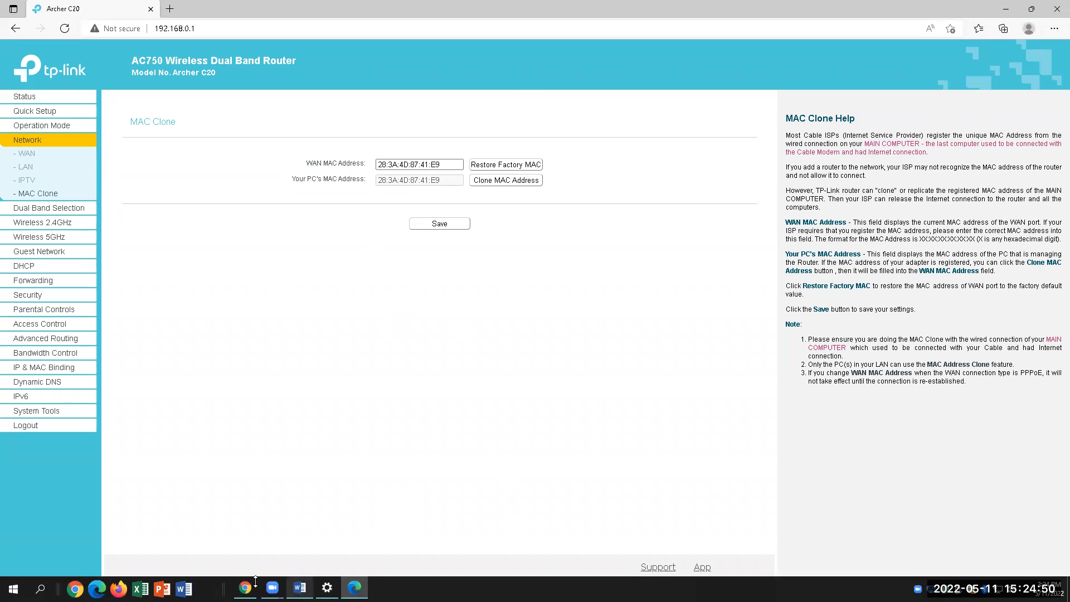
Answer 11A with 'WAN MAC is the same as PC MAC address', highlighted in yellow
{"action": "left_click", "coordinate": [300, 587]}
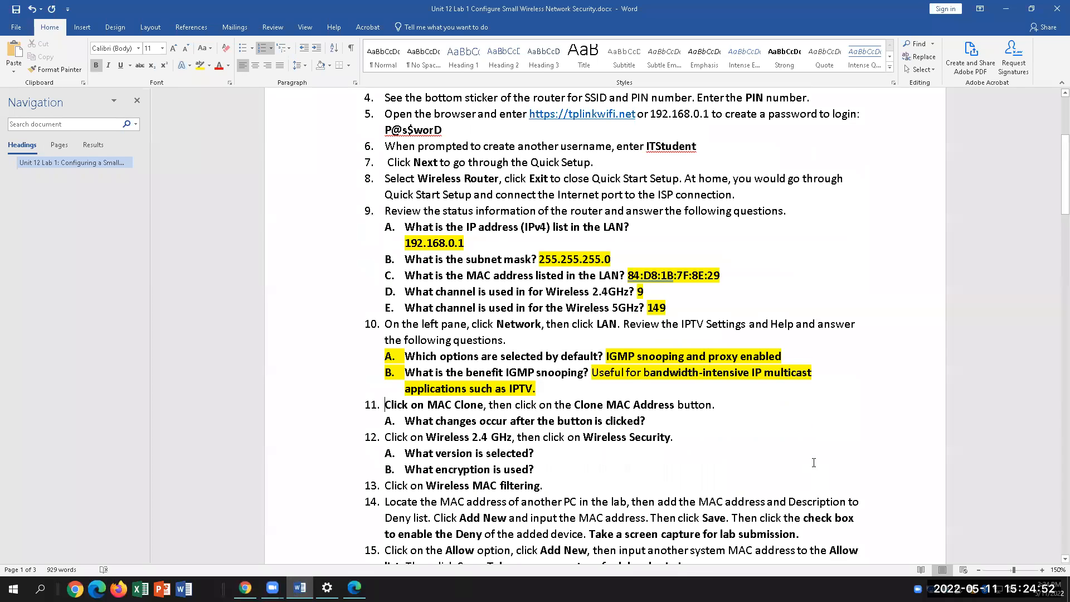
{"action": "left_click", "coordinate": [647, 421]}
{"action": "type", "text": "W"}
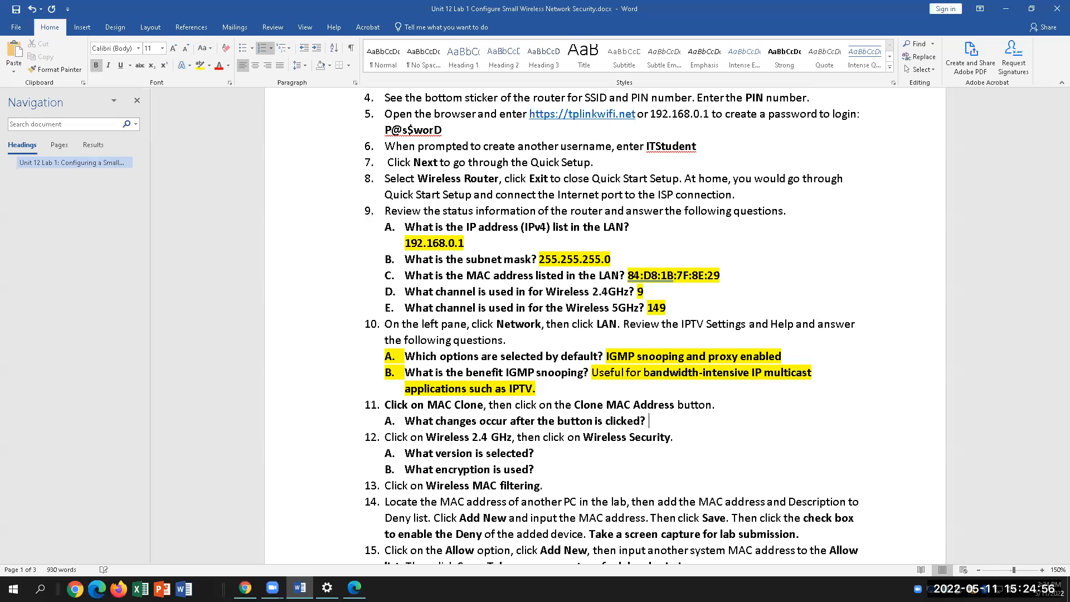
{"action": "type", "text": "AN MAC is the same as PC MAc"}
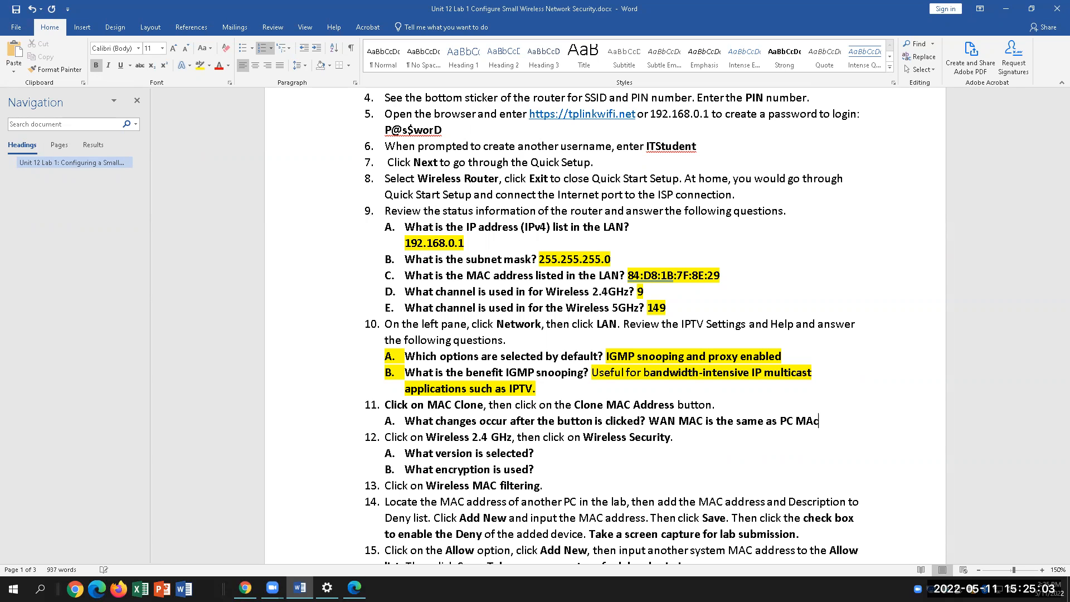
{"action": "key", "text": "BackSpace"}
{"action": "type", "text": "C address"}
{"action": "left_click_drag", "start_coordinate": [863, 422], "coordinate": [649, 422]}
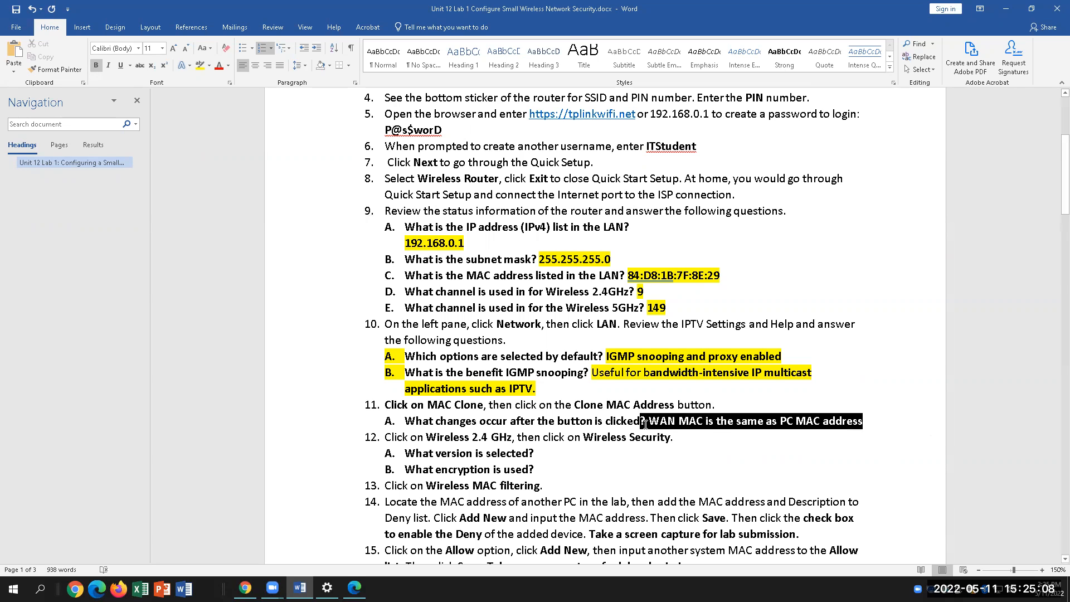
{"action": "left_click", "coordinate": [204, 67]}
{"action": "left_click", "coordinate": [607, 446]}
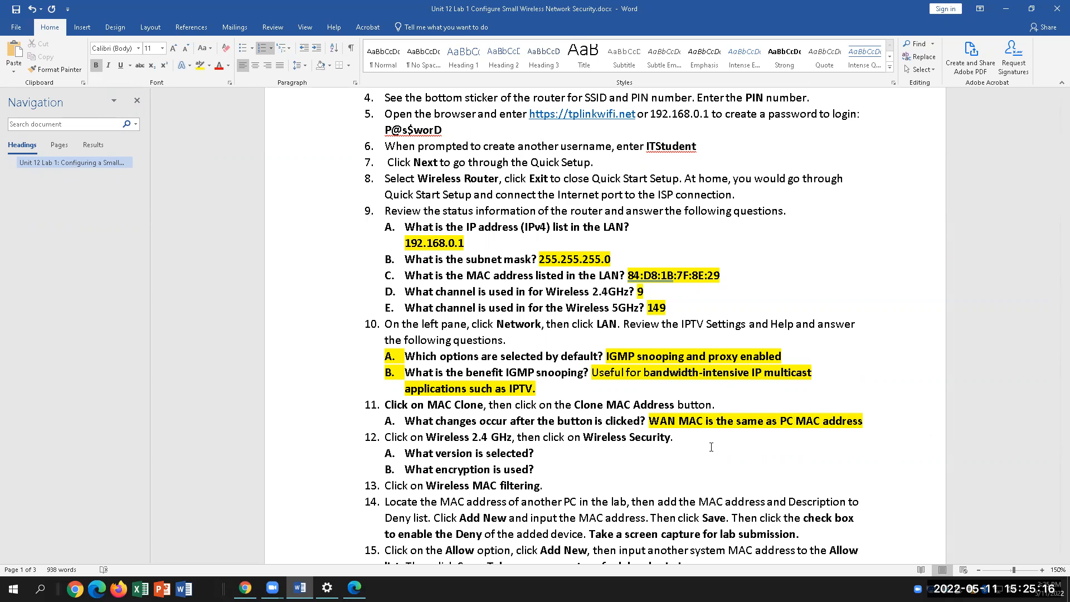
{"action": "left_click", "coordinate": [367, 585]}
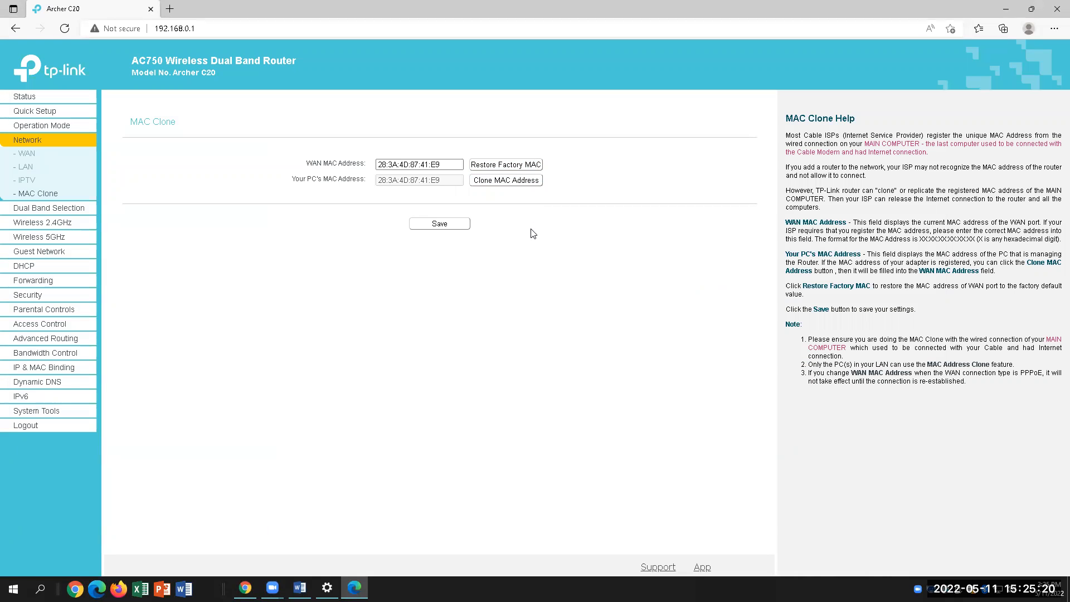
Restore the factory WAN MAC, then mark 'Wireless 2.4 GHz' and 'Wireless Security' in item 12
{"action": "left_click", "coordinate": [494, 165]}
{"action": "left_click", "coordinate": [300, 588]}
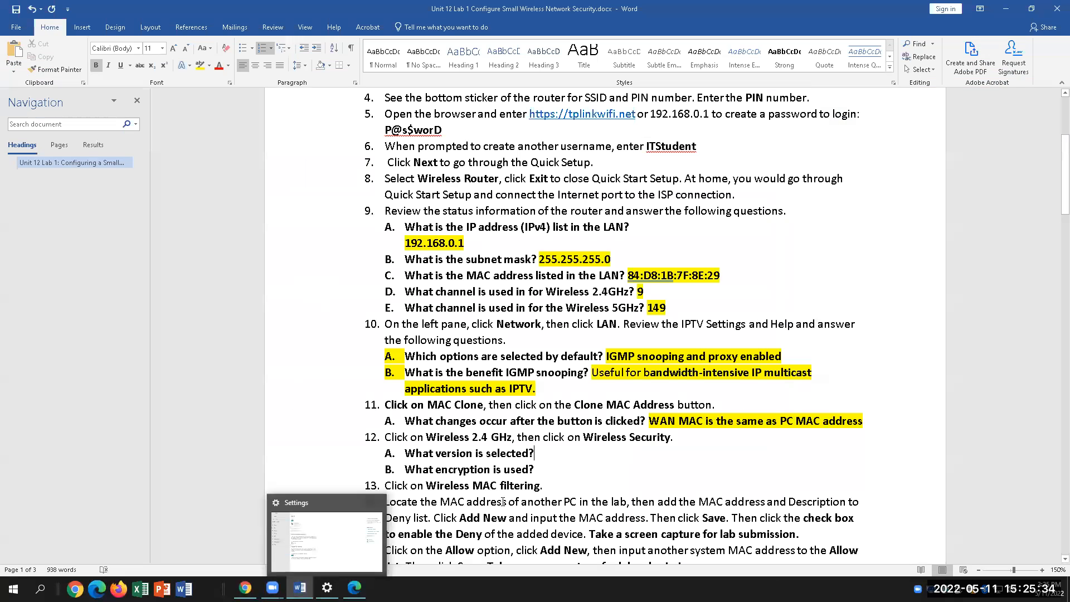
{"action": "left_click", "coordinate": [751, 442]}
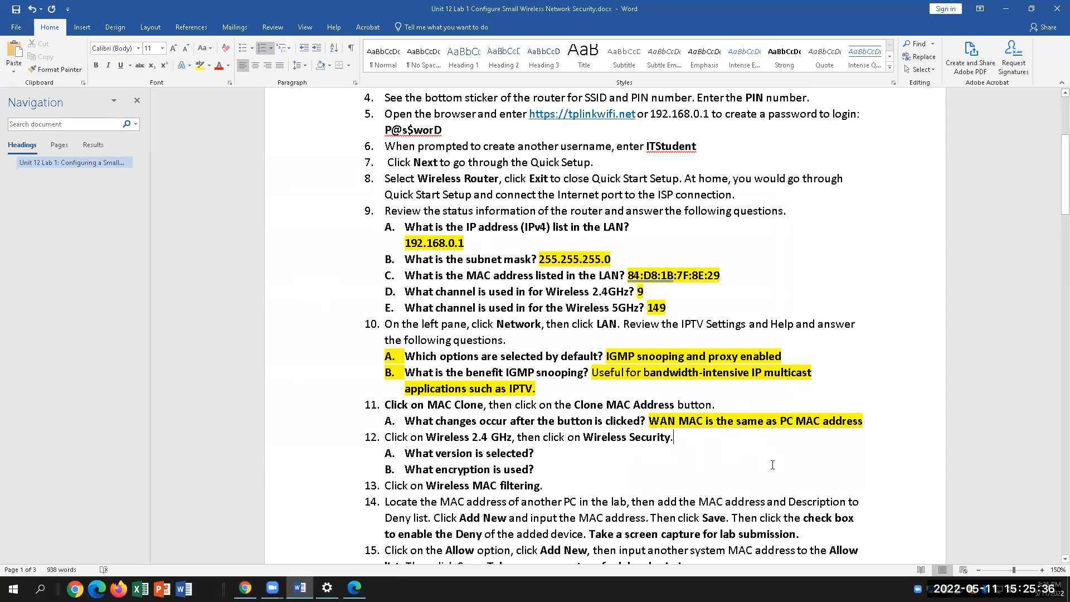
{"action": "left_click_drag", "start_coordinate": [426, 438], "coordinate": [511, 438]}
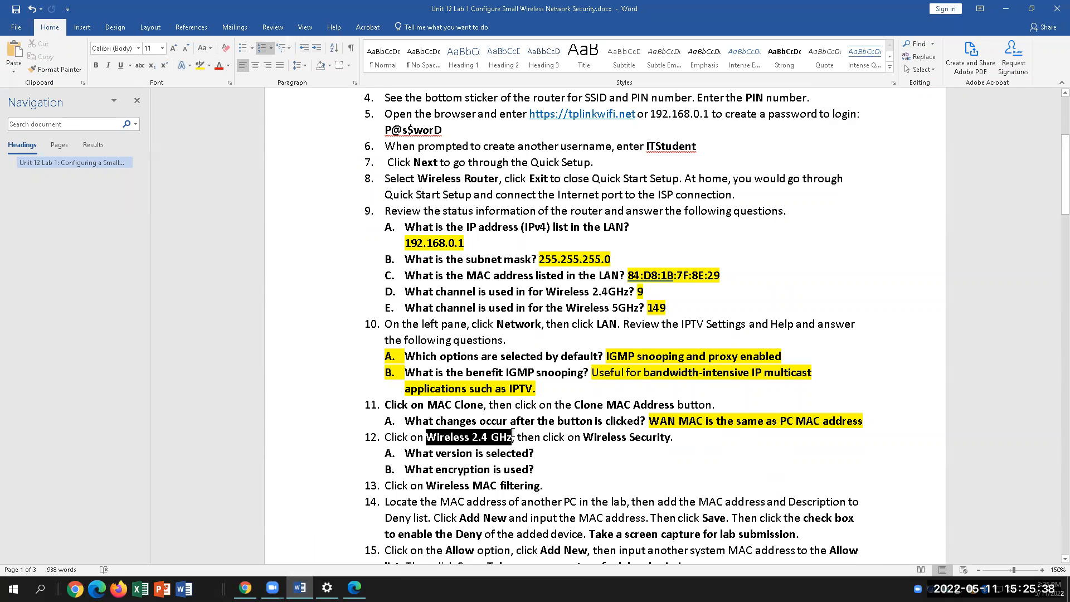
{"action": "left_click_drag", "start_coordinate": [667, 438], "coordinate": [584, 438]}
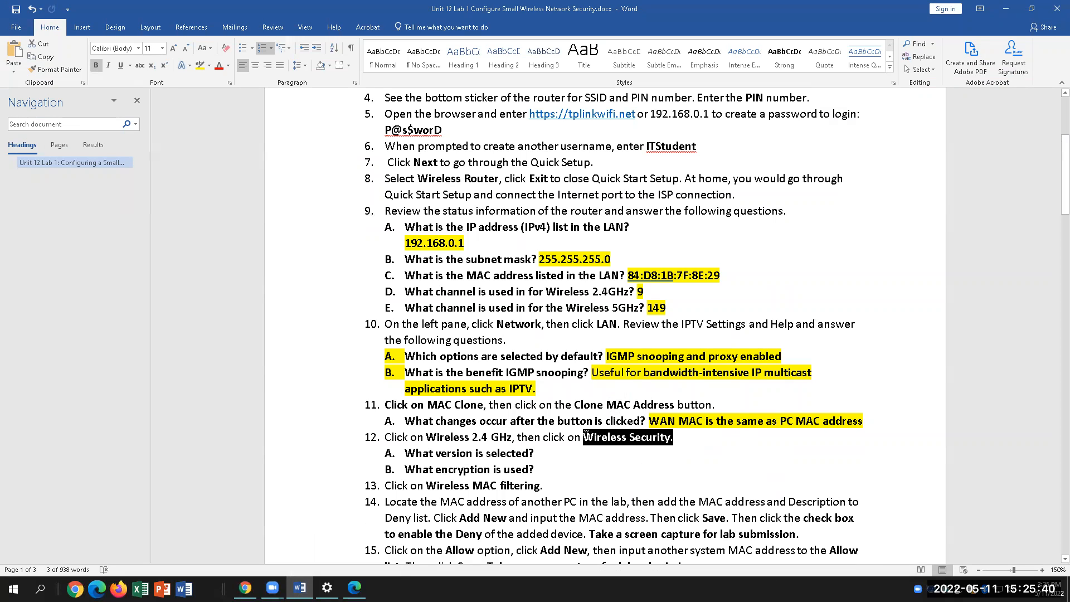
{"action": "left_click", "coordinate": [355, 588]}
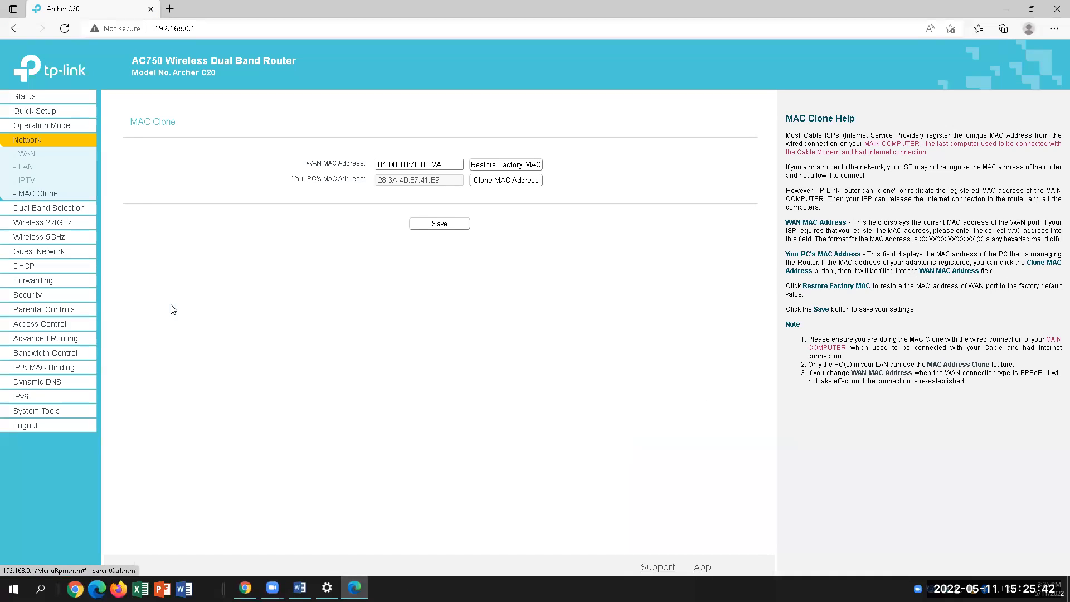
Open 2.4GHz Wireless Security and confirm the WPA2-PSK version and AES encryption
{"action": "left_click", "coordinate": [56, 223]}
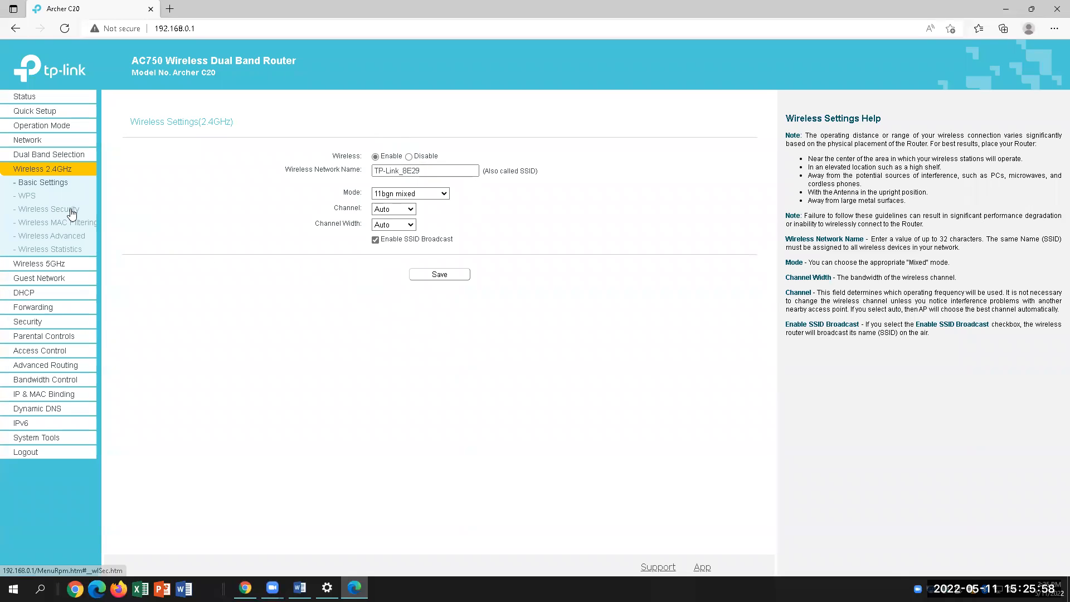
{"action": "left_click", "coordinate": [70, 210]}
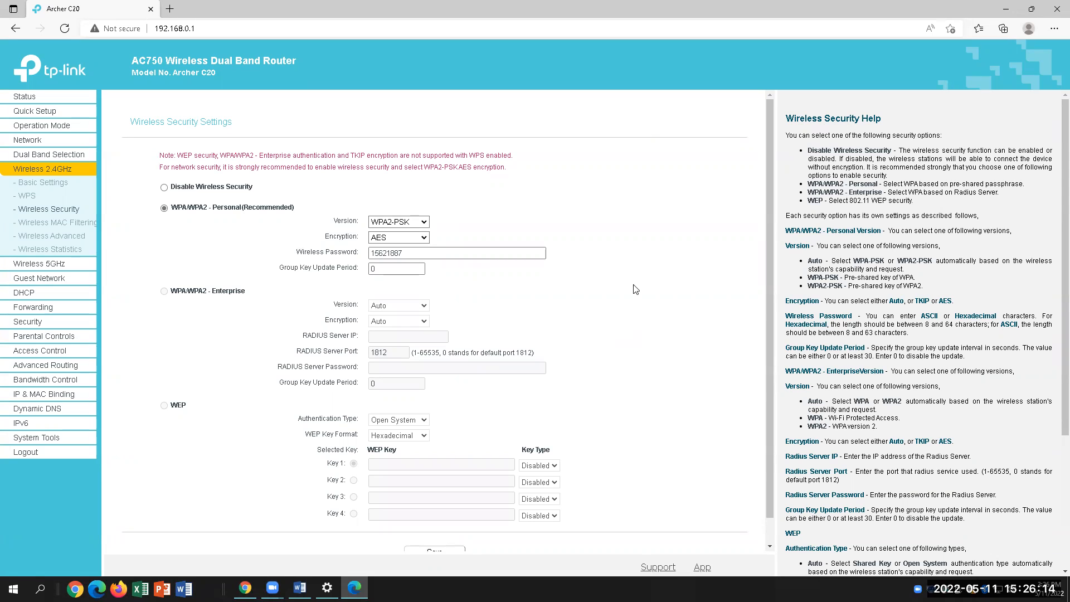
{"action": "left_click", "coordinate": [422, 223]}
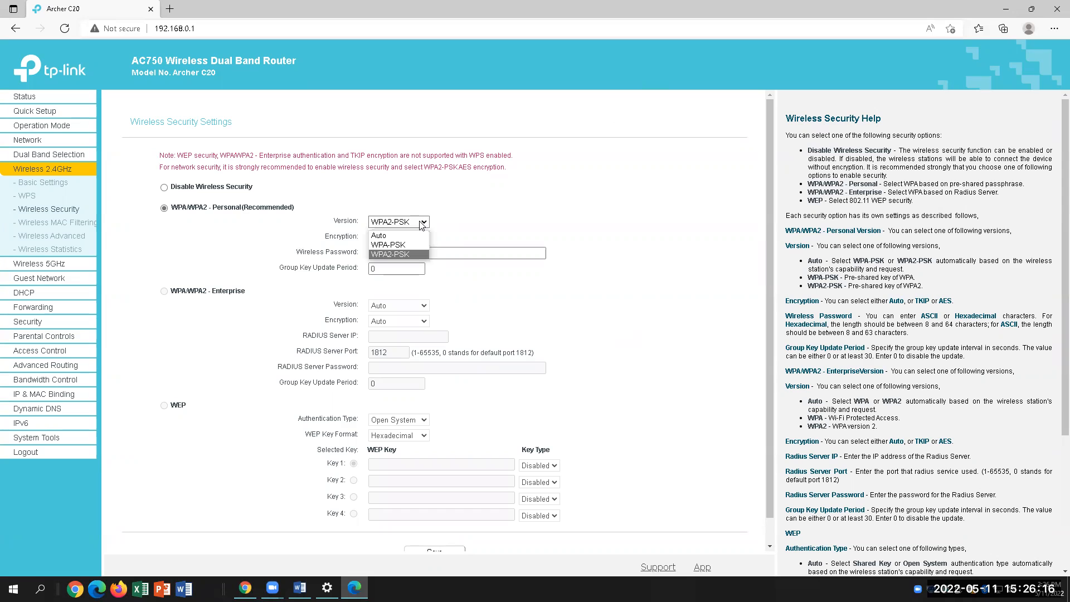
{"action": "left_click", "coordinate": [563, 218]}
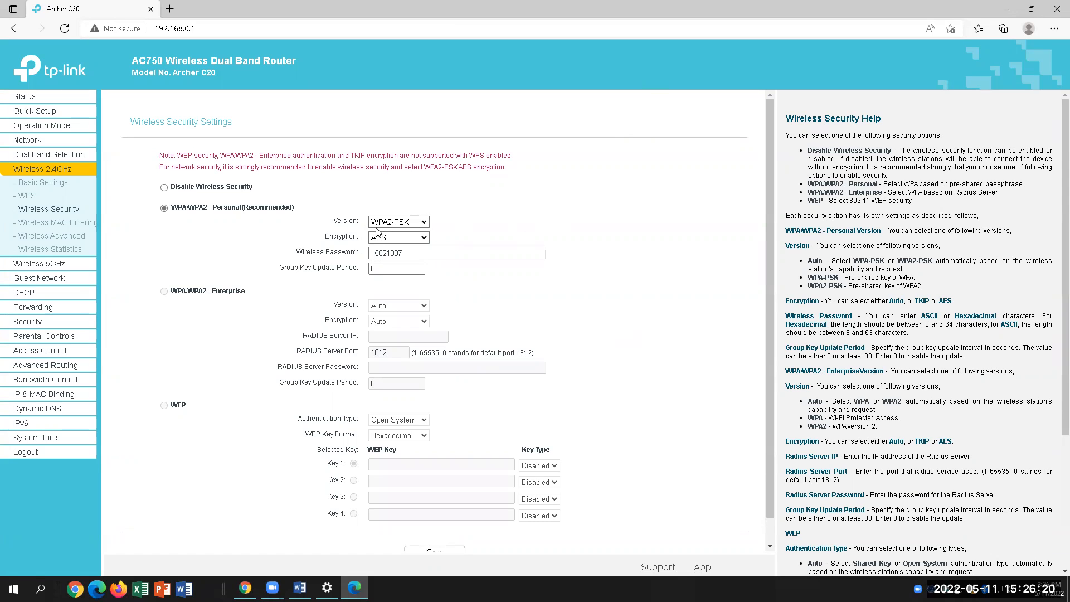
{"action": "left_click", "coordinate": [419, 223]}
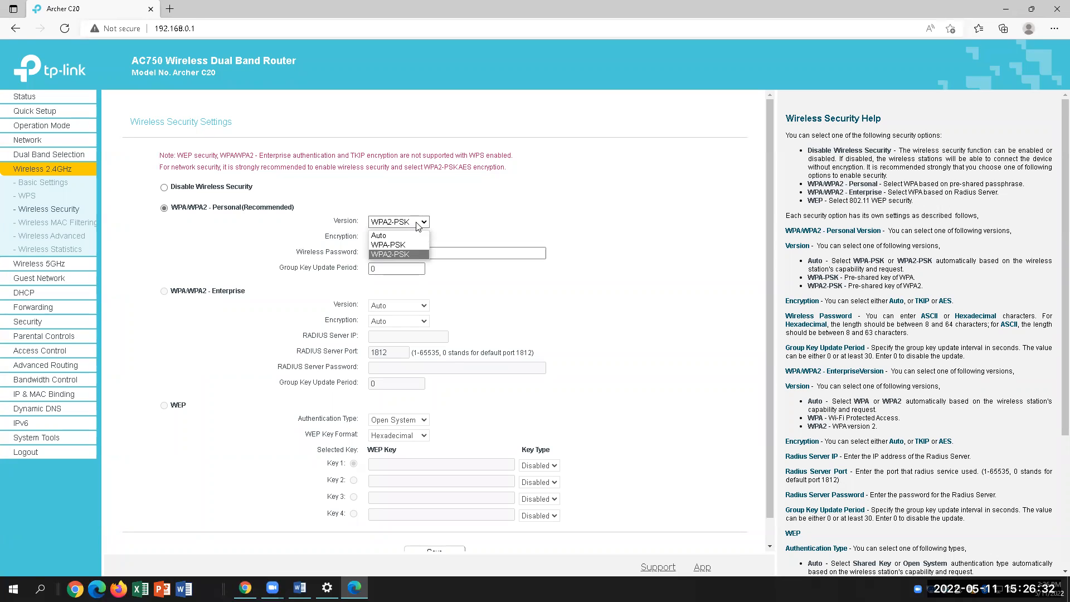
{"action": "left_click", "coordinate": [497, 216]}
{"action": "left_click", "coordinate": [398, 223]}
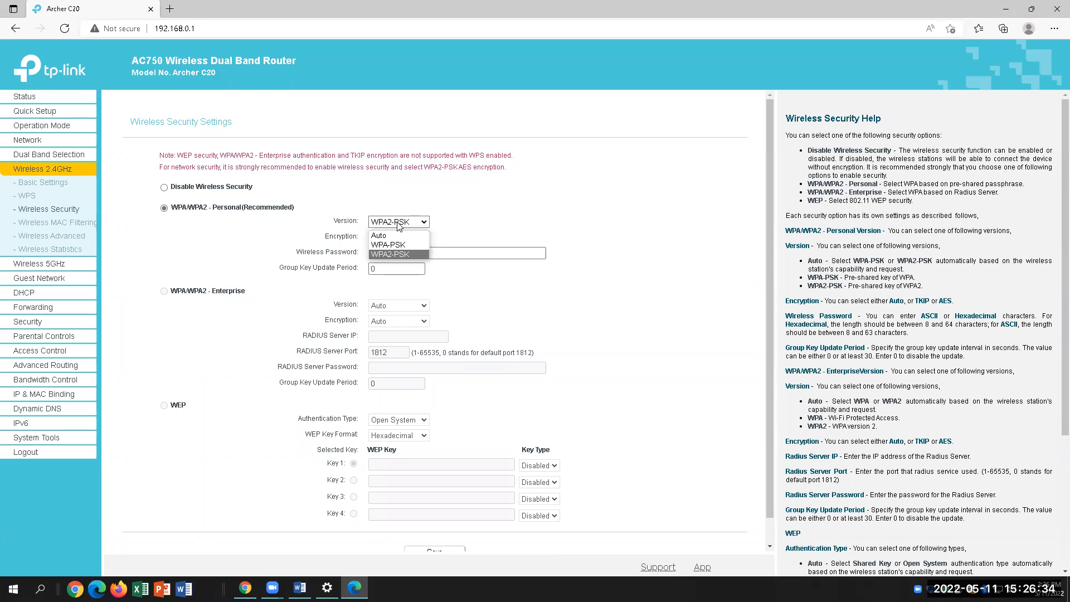
{"action": "left_click", "coordinate": [398, 254]}
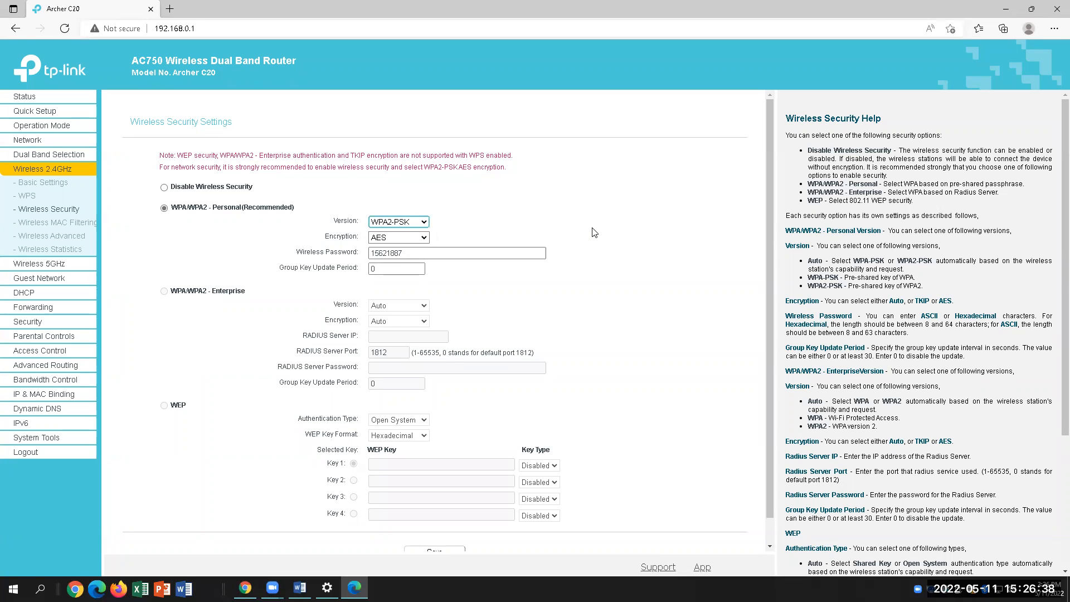
{"action": "left_click", "coordinate": [389, 238]}
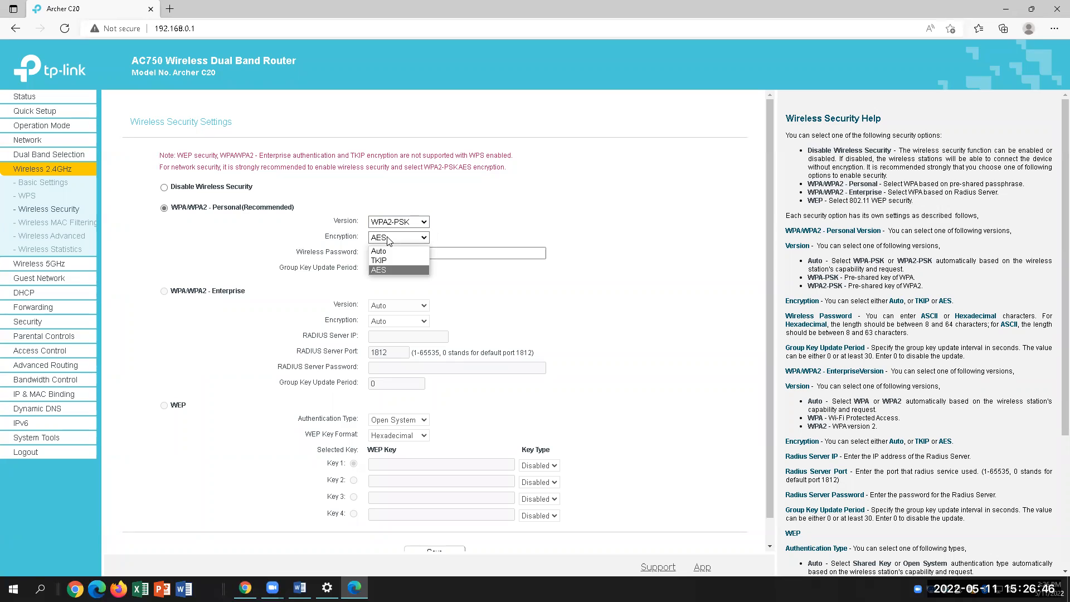
{"action": "left_click", "coordinate": [389, 267]}
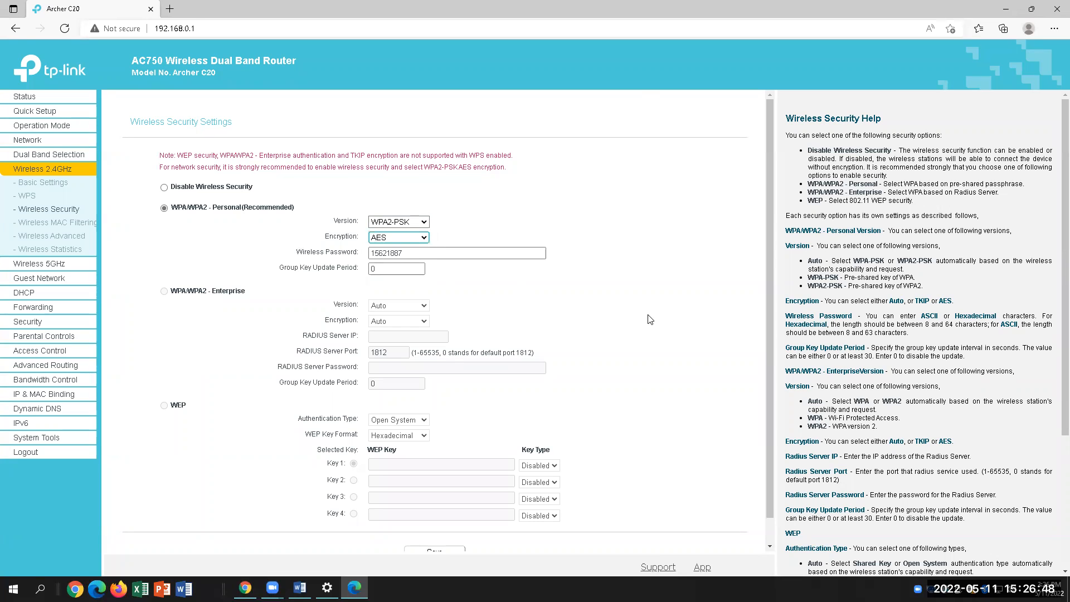
{"action": "left_click", "coordinate": [300, 588]}
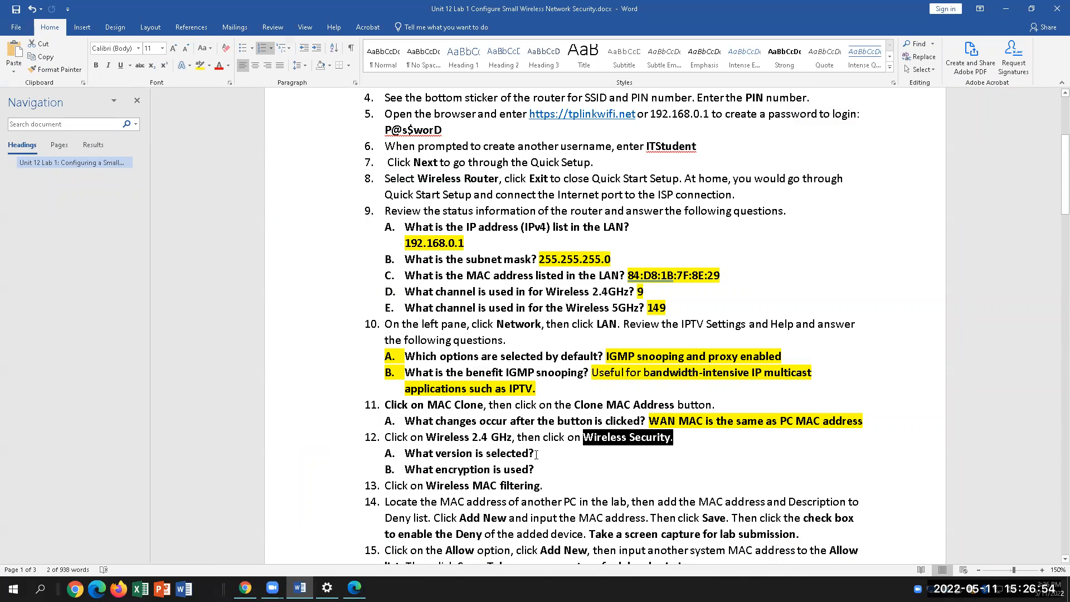
Compare question 12A and step 12 in the lab with the router's security settings
{"action": "left_click", "coordinate": [559, 452]}
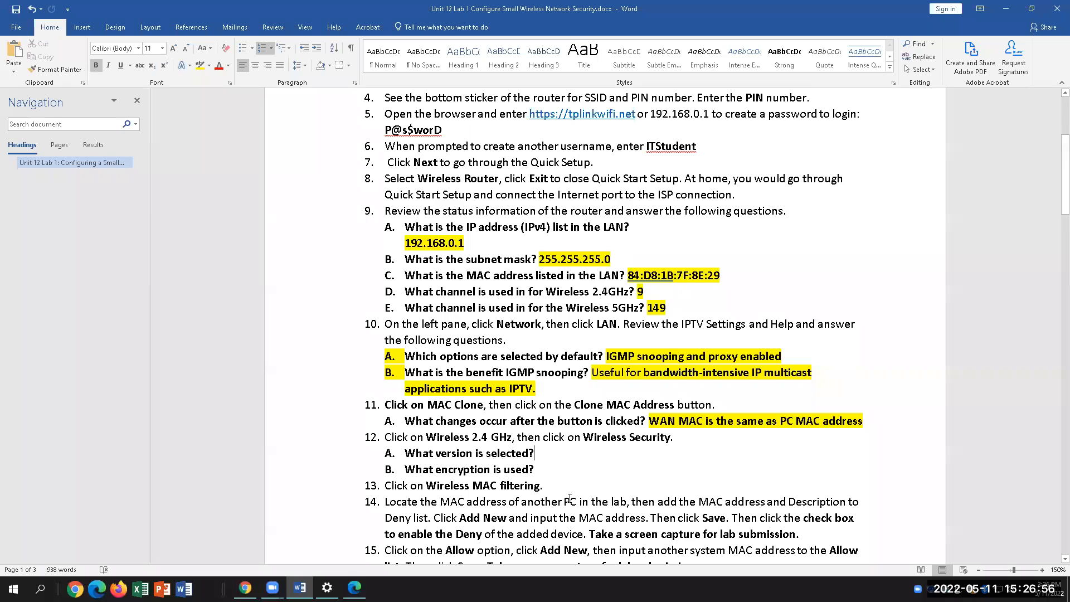
{"action": "left_click", "coordinate": [355, 588]}
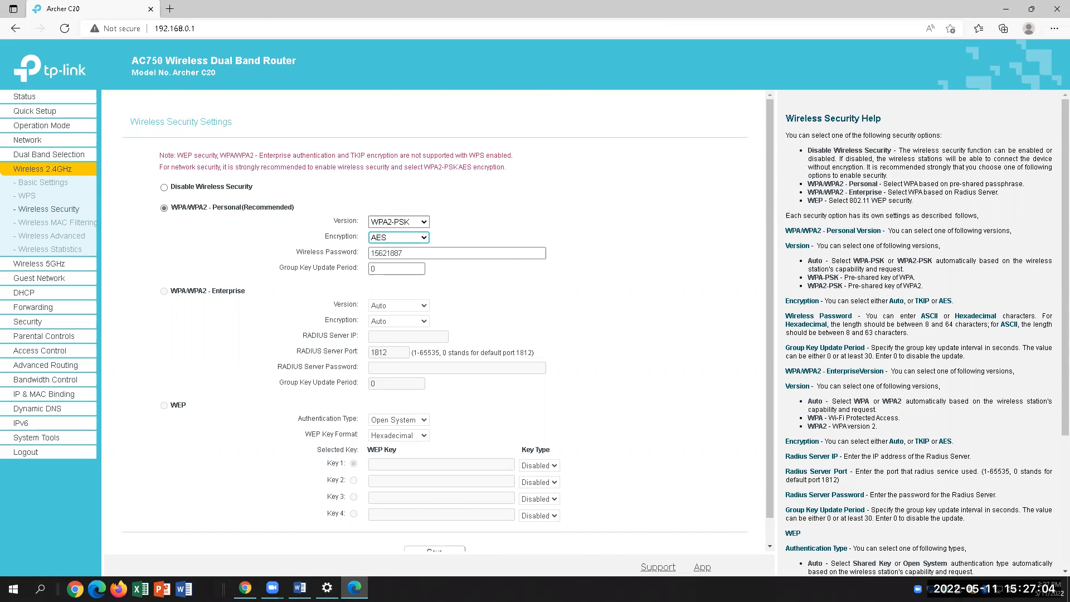
{"action": "left_click", "coordinate": [300, 588]}
{"action": "left_click", "coordinate": [703, 434]}
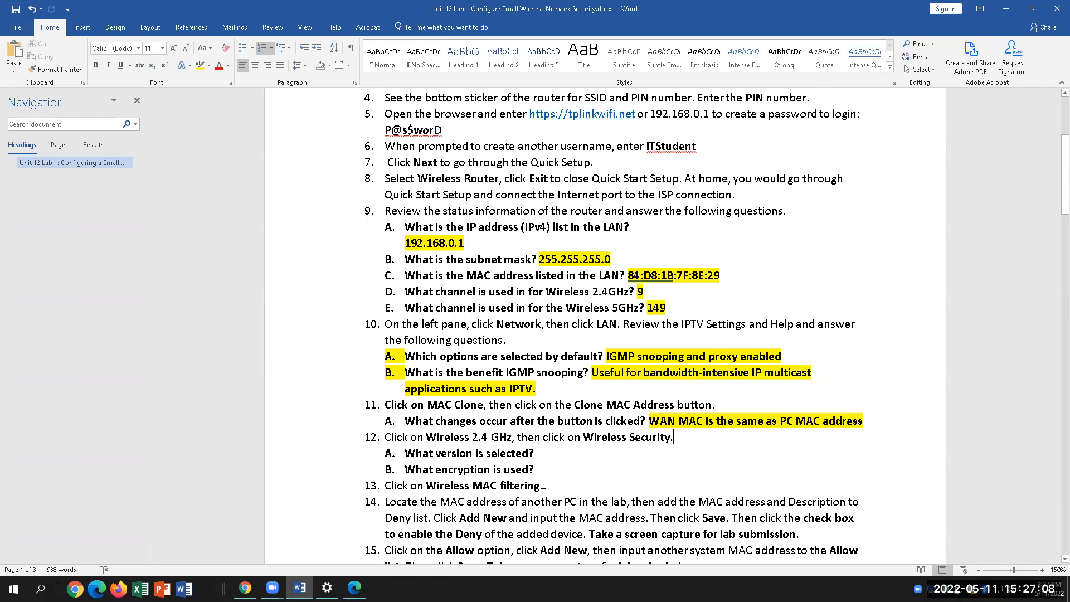
{"action": "scroll", "coordinate": [543, 493], "scroll_direction": "down", "scroll_amount": 3}
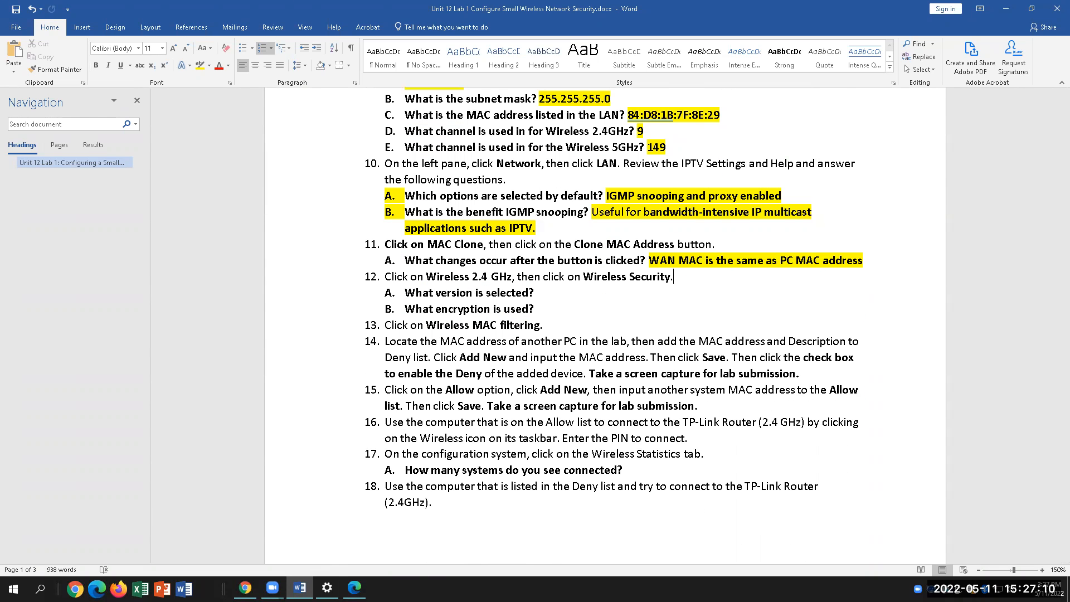
Browse Wireless 2.4GHz and WPS, ending on the WPA2-PSK/AES Wireless Security page
{"action": "left_click", "coordinate": [354, 587]}
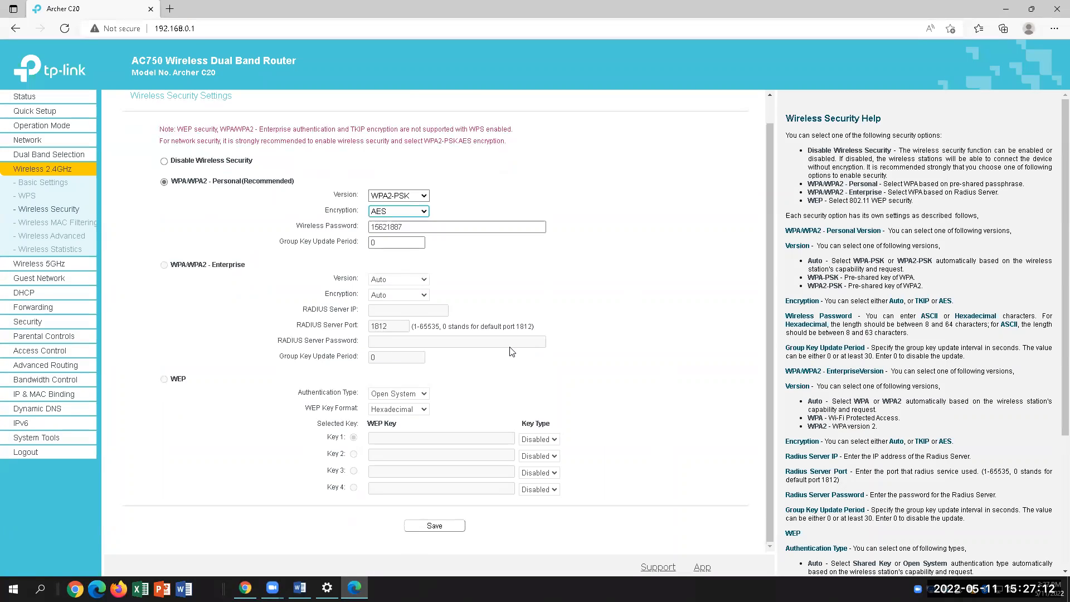
{"action": "scroll", "coordinate": [511, 351], "scroll_direction": "up", "scroll_amount": 1}
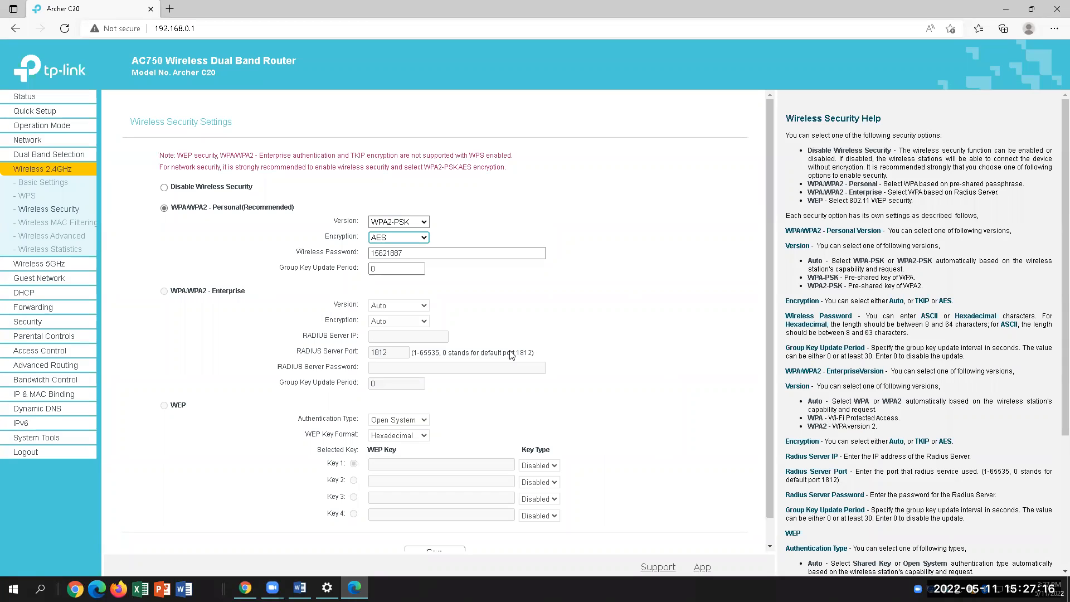
{"action": "left_click", "coordinate": [60, 170]}
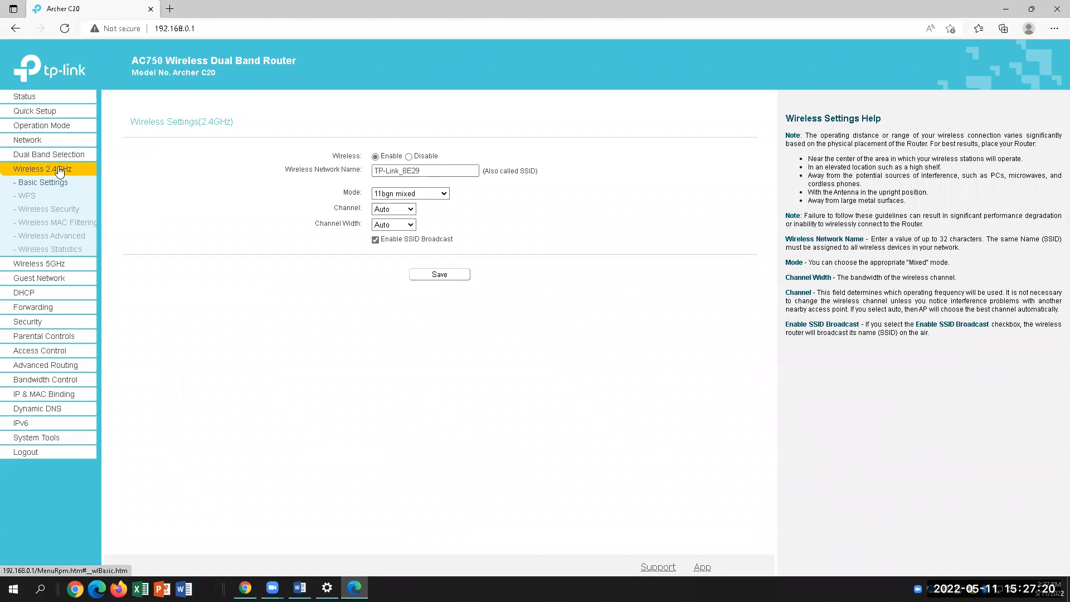
{"action": "left_click", "coordinate": [26, 195]}
{"action": "left_click", "coordinate": [60, 213]}
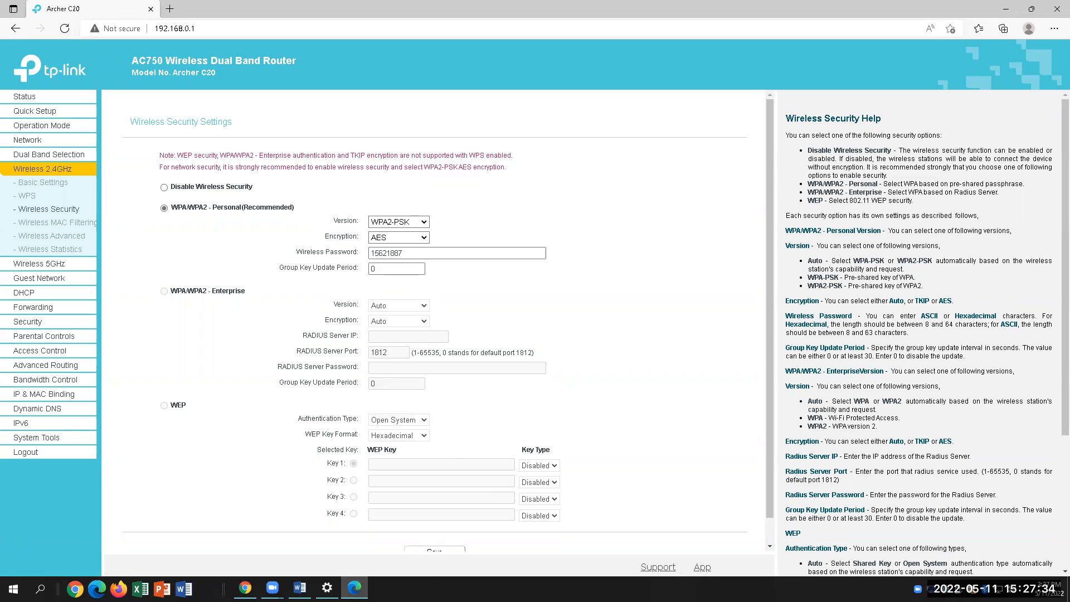
Move the stray WPA2-PSK text to answer question 12A and highlight it yellow
{"action": "left_click", "coordinate": [299, 588]}
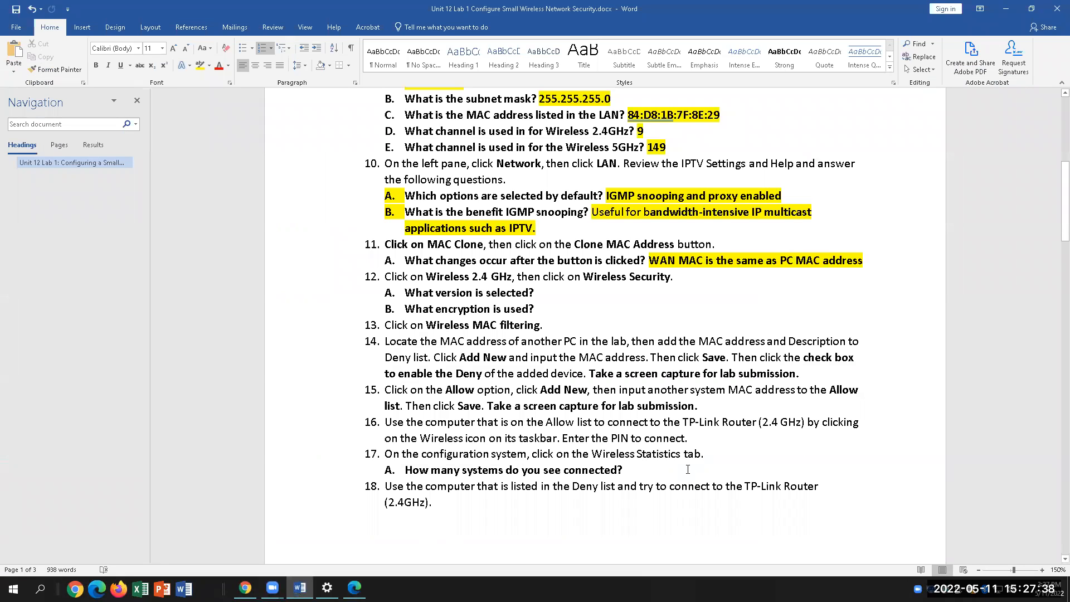
{"action": "type", "text": "WPA"}
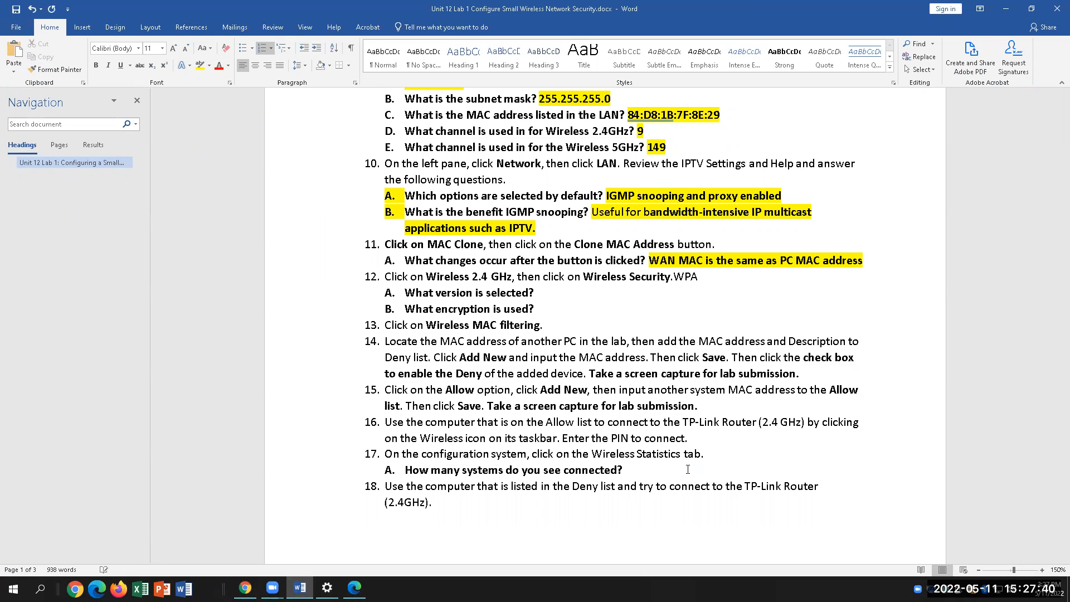
{"action": "type", "text": "2 -PSK"}
{"action": "left_click_drag", "start_coordinate": [727, 277], "coordinate": [673, 277]}
{"action": "key", "text": "ctrl+c"}
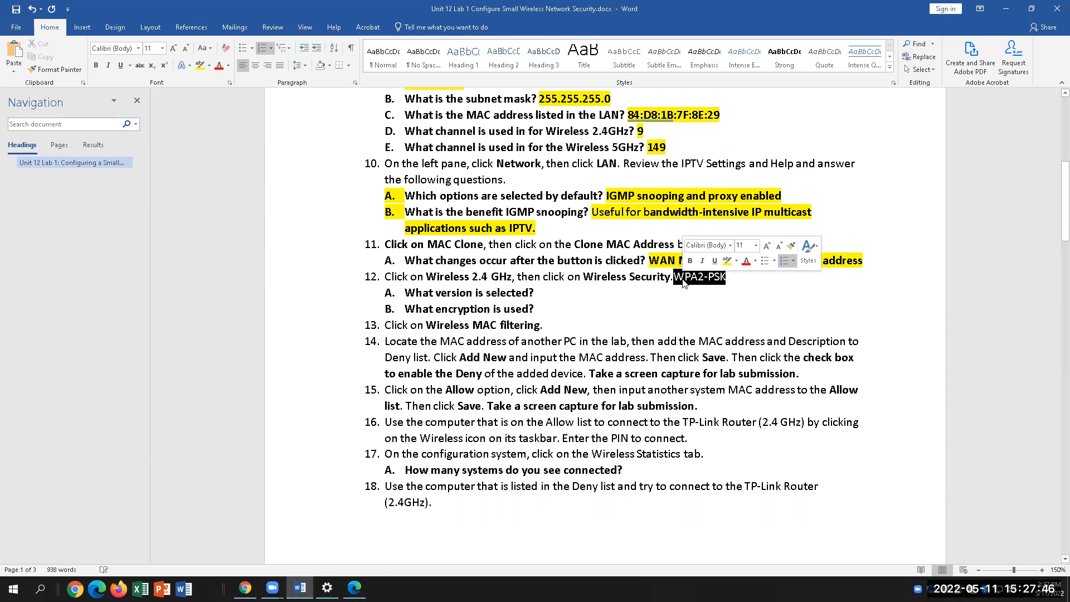
{"action": "key", "text": "BackSpace"}
{"action": "left_click", "coordinate": [545, 295]}
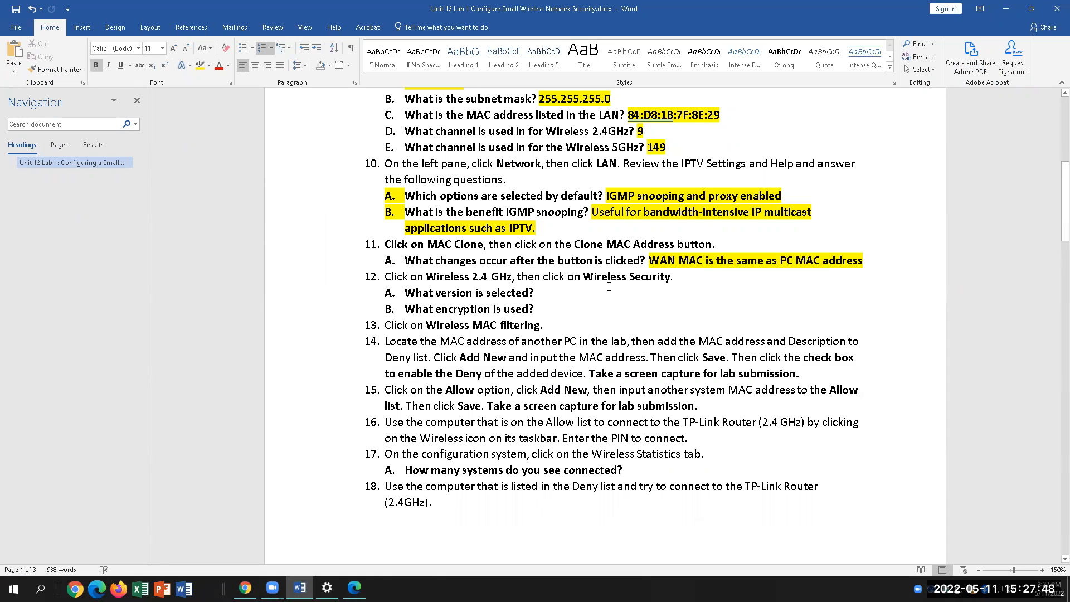
{"action": "key", "text": "ctrl+v"}
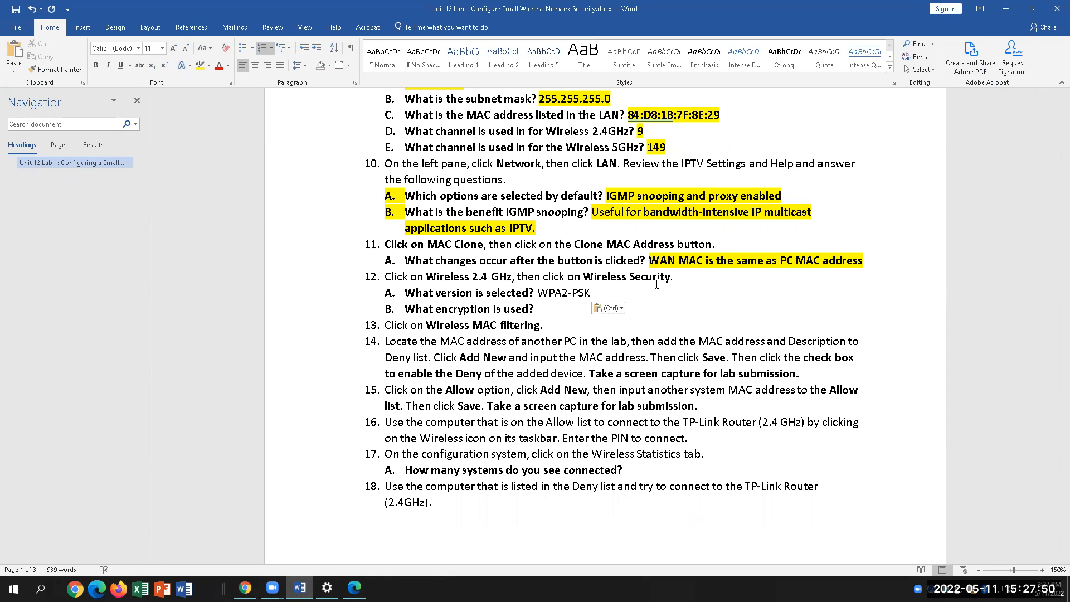
{"action": "left_click_drag", "start_coordinate": [590, 293], "coordinate": [538, 293]}
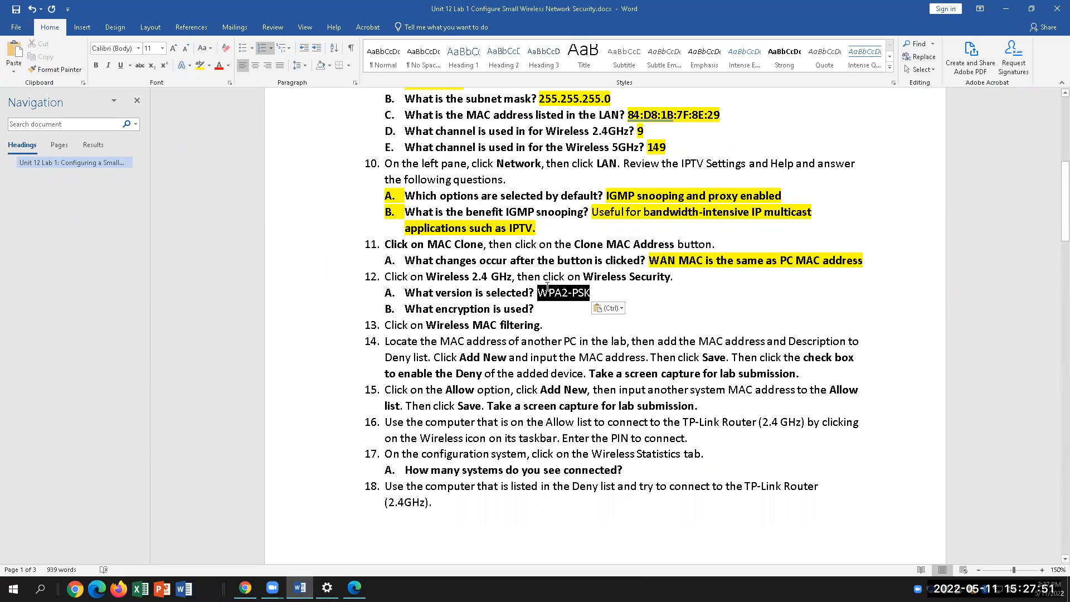
{"action": "left_click", "coordinate": [200, 65]}
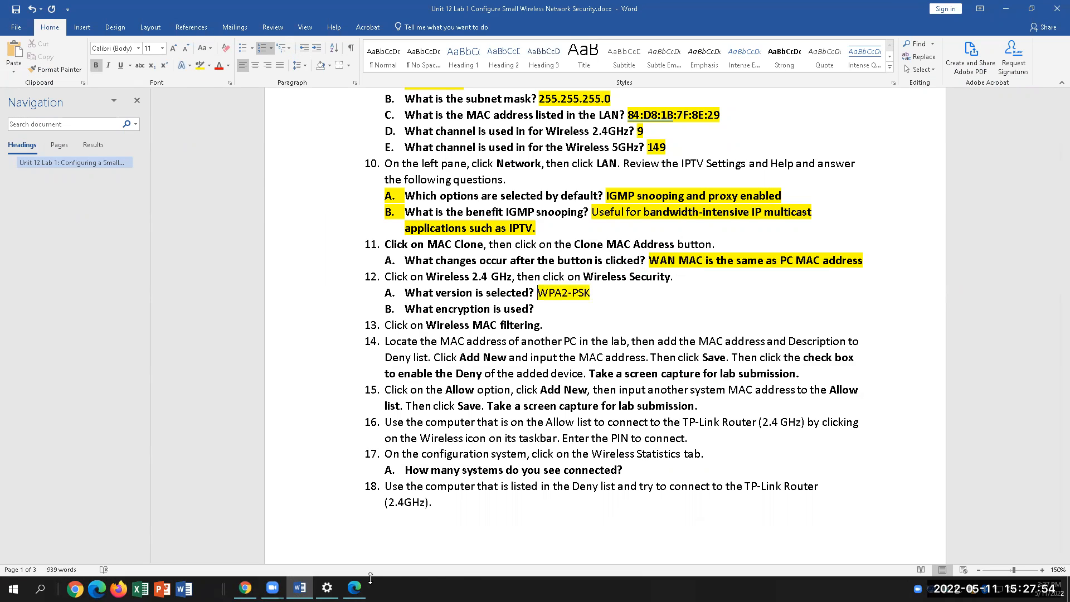
Answer 12B with yellow-highlighted AES, then check the router's available encryption types
{"action": "left_click", "coordinate": [580, 309]}
{"action": "type", "text": "AES"}
{"action": "left_click_drag", "start_coordinate": [568, 309], "coordinate": [537, 309]}
{"action": "left_click", "coordinate": [200, 65]}
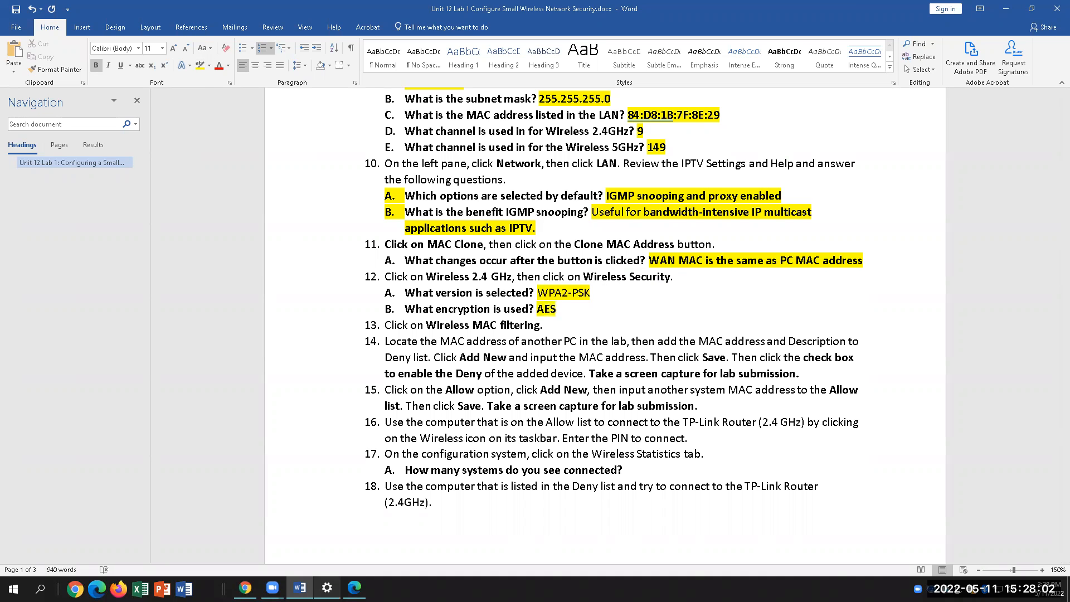
{"action": "left_click", "coordinate": [354, 588]}
{"action": "left_click", "coordinate": [400, 238]}
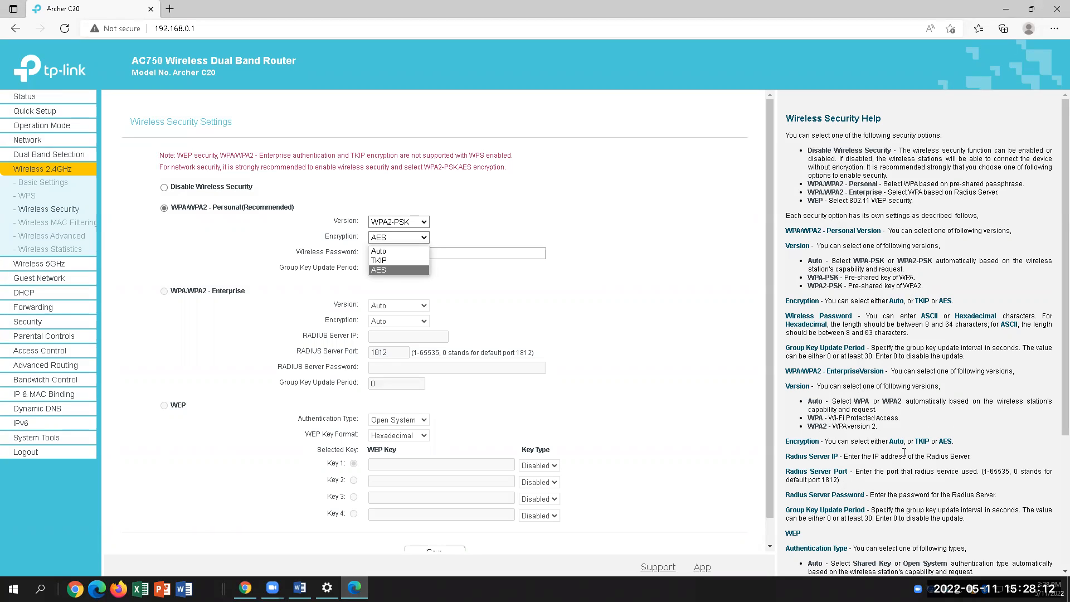
{"action": "left_click", "coordinate": [381, 270]}
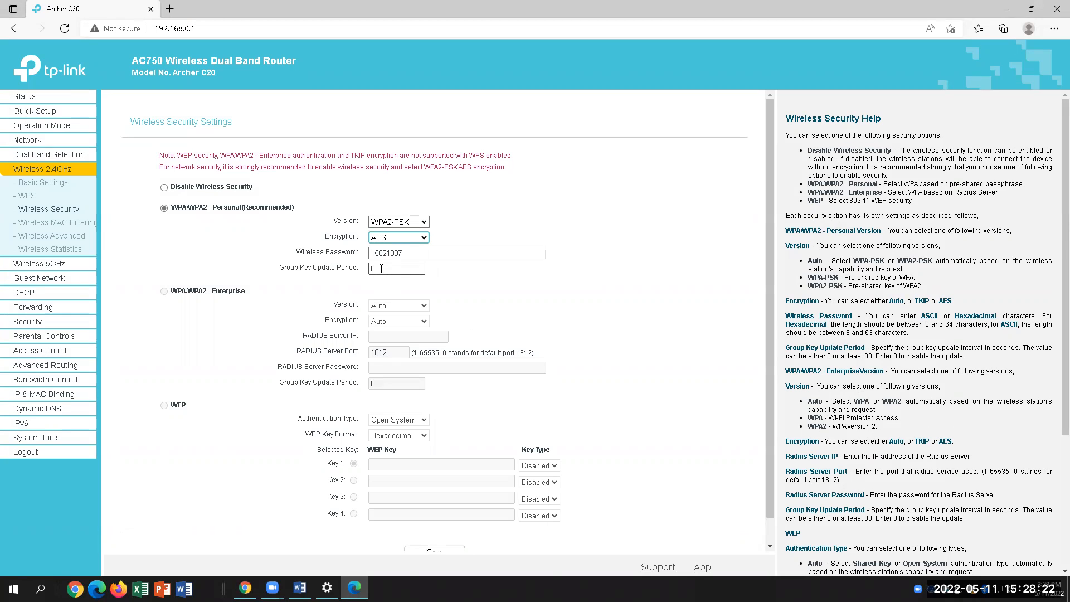
{"action": "left_click", "coordinate": [479, 254]}
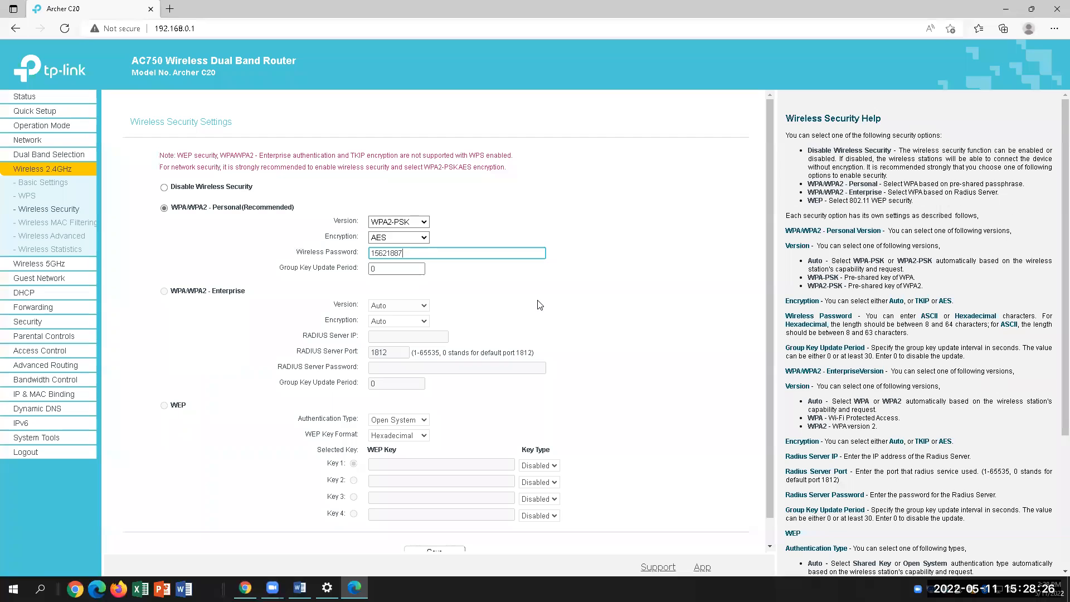
{"action": "left_click", "coordinate": [397, 272]}
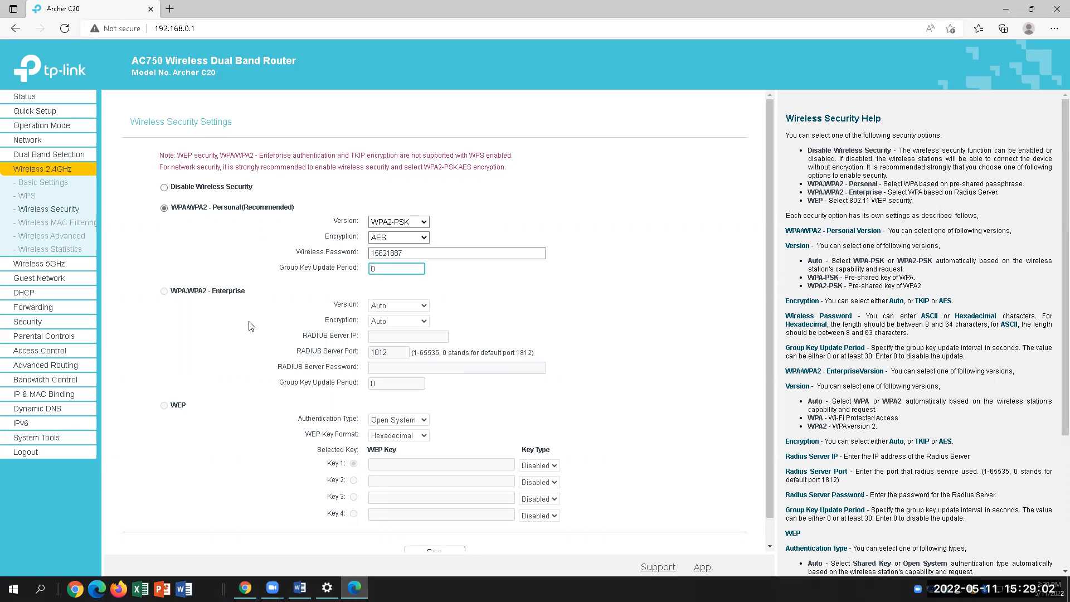
Check the Word lab document, then go to the router's 2.4GHz Wireless MAC Filtering page
{"action": "left_click", "coordinate": [299, 587]}
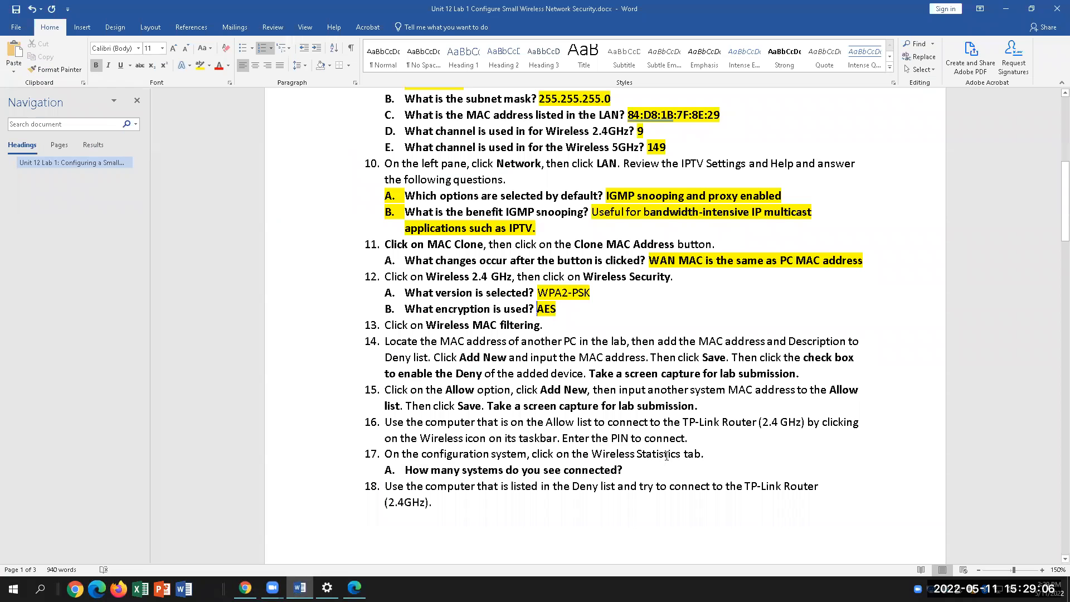
{"action": "left_click", "coordinate": [355, 587]}
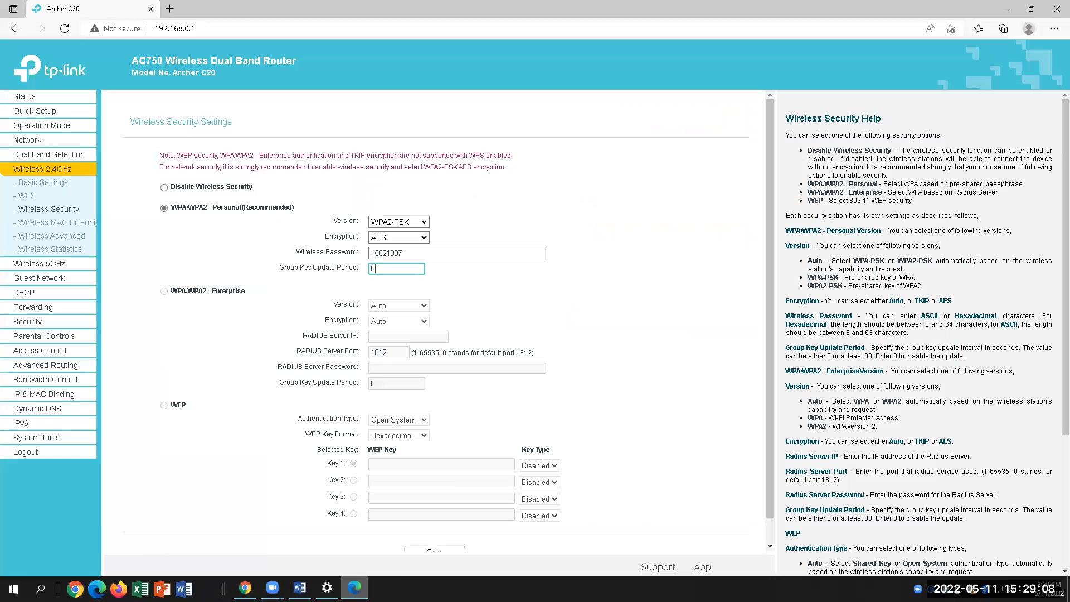
{"action": "left_click", "coordinate": [55, 223]}
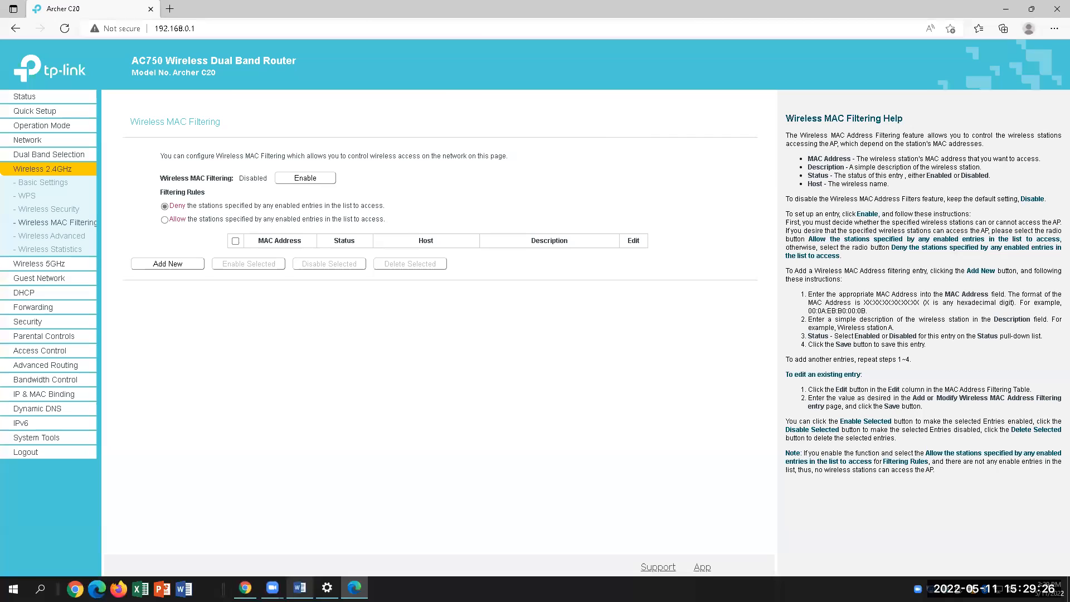
{"action": "left_click", "coordinate": [300, 588]}
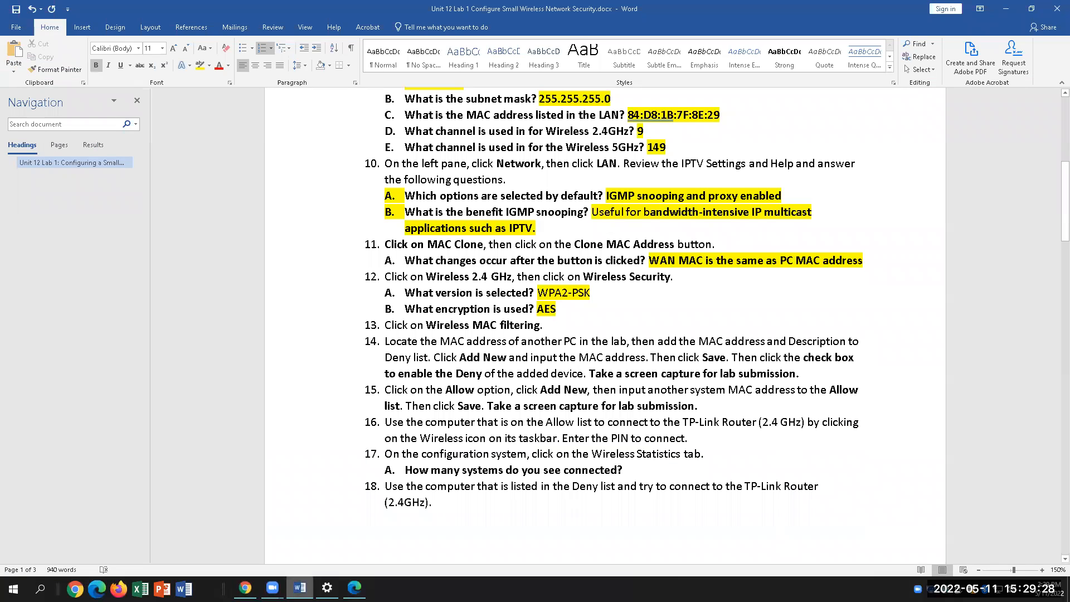
{"action": "left_click_drag", "start_coordinate": [427, 325], "coordinate": [553, 325]}
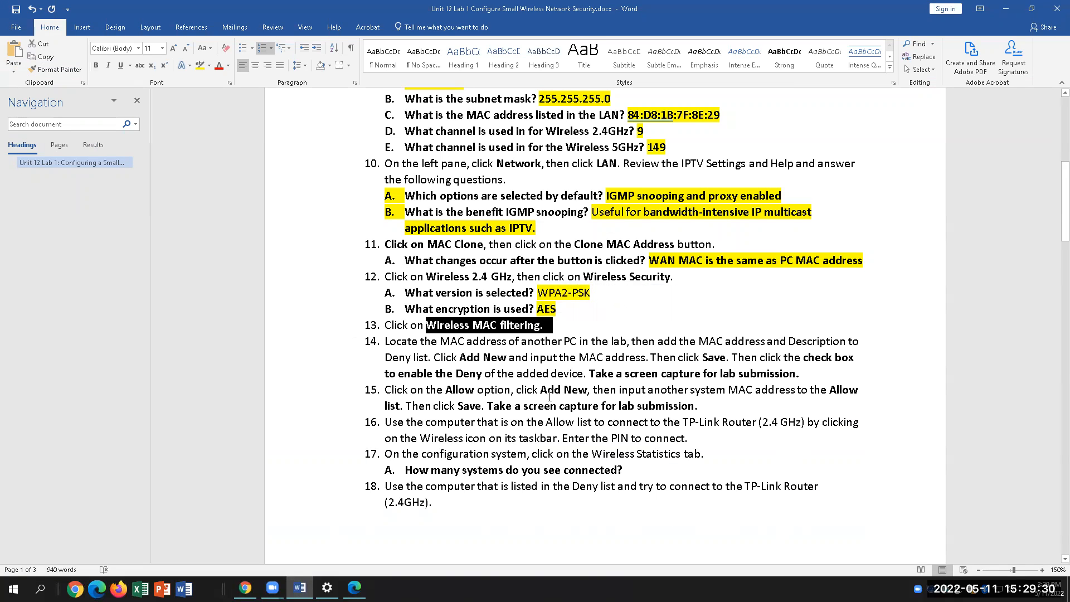
{"action": "left_click", "coordinate": [577, 342]}
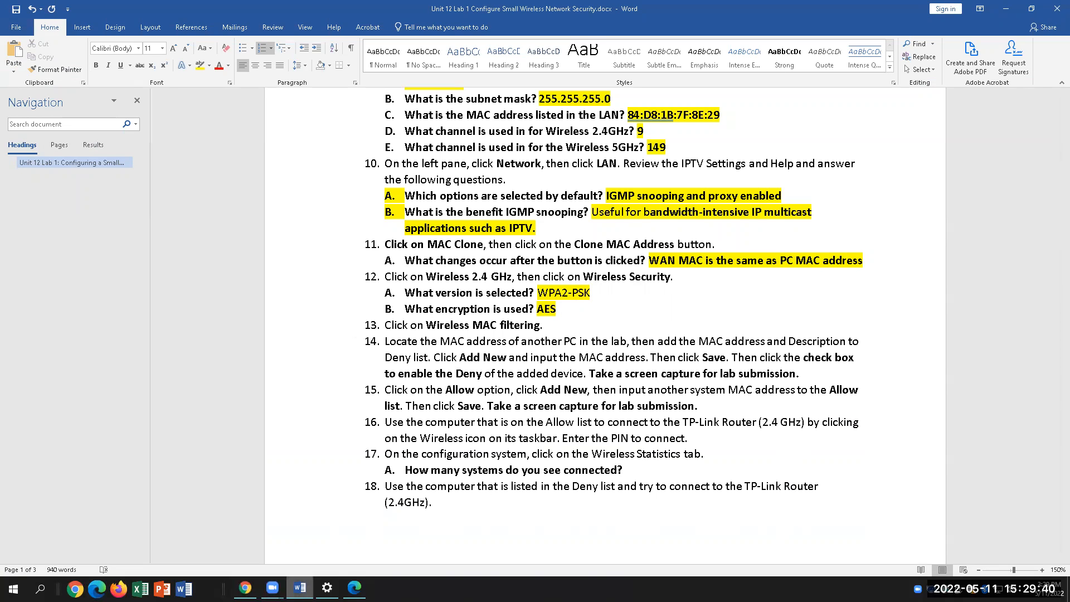
{"action": "mouse_move", "coordinate": [300, 588]}
{"action": "left_click", "coordinate": [332, 564]}
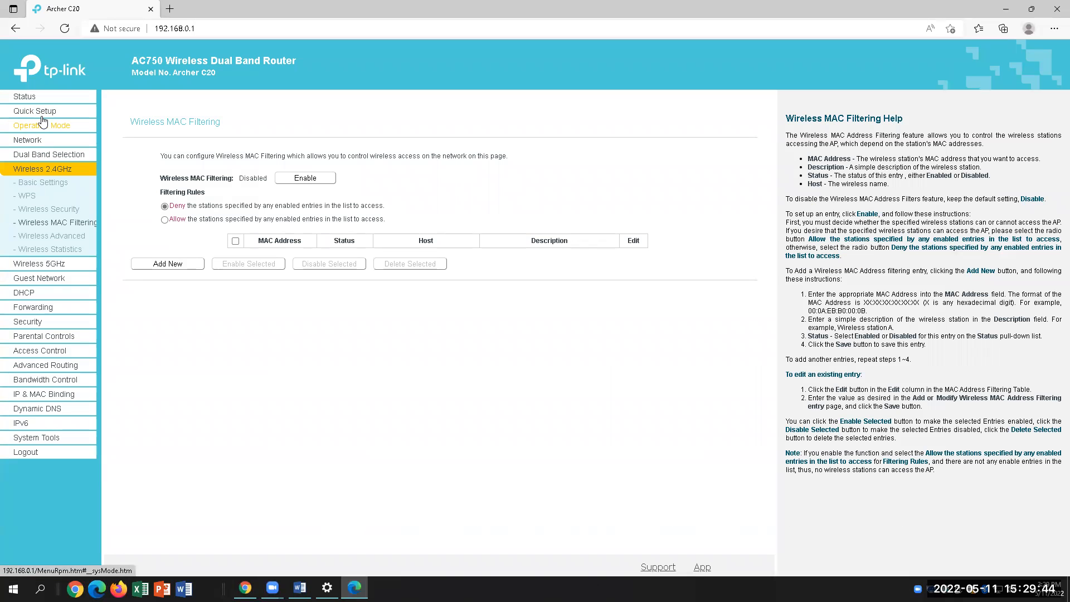
{"action": "left_click", "coordinate": [33, 98]}
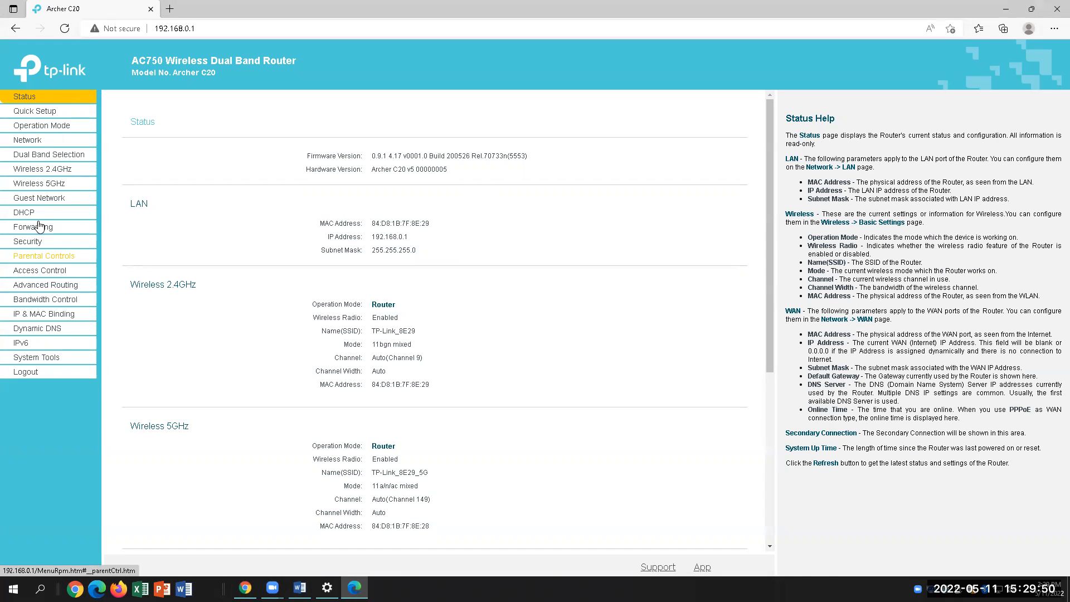
{"action": "left_click", "coordinate": [39, 141]}
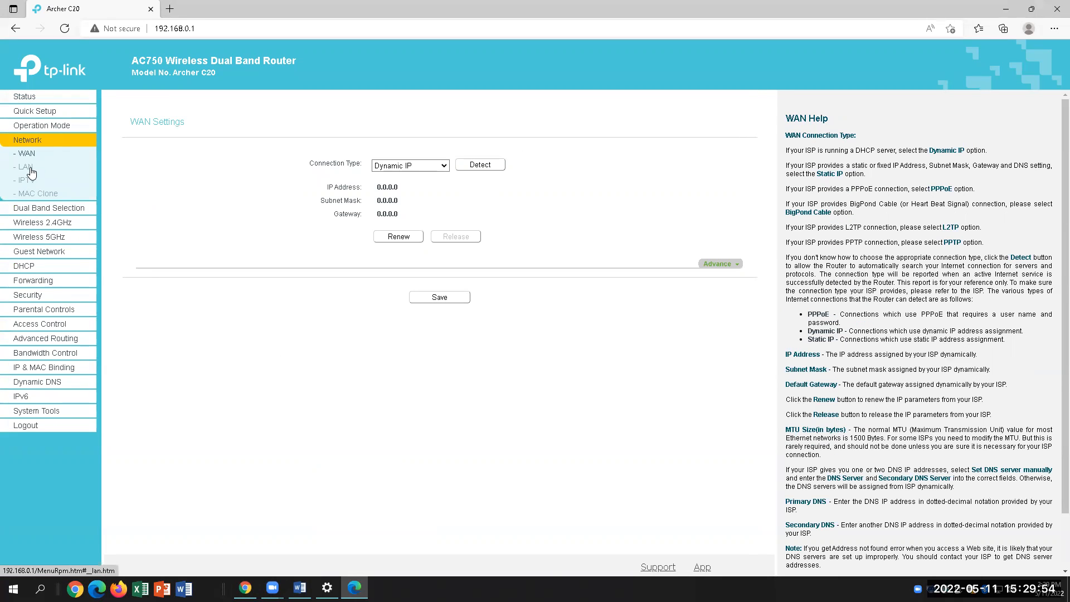
{"action": "left_click", "coordinate": [32, 196]}
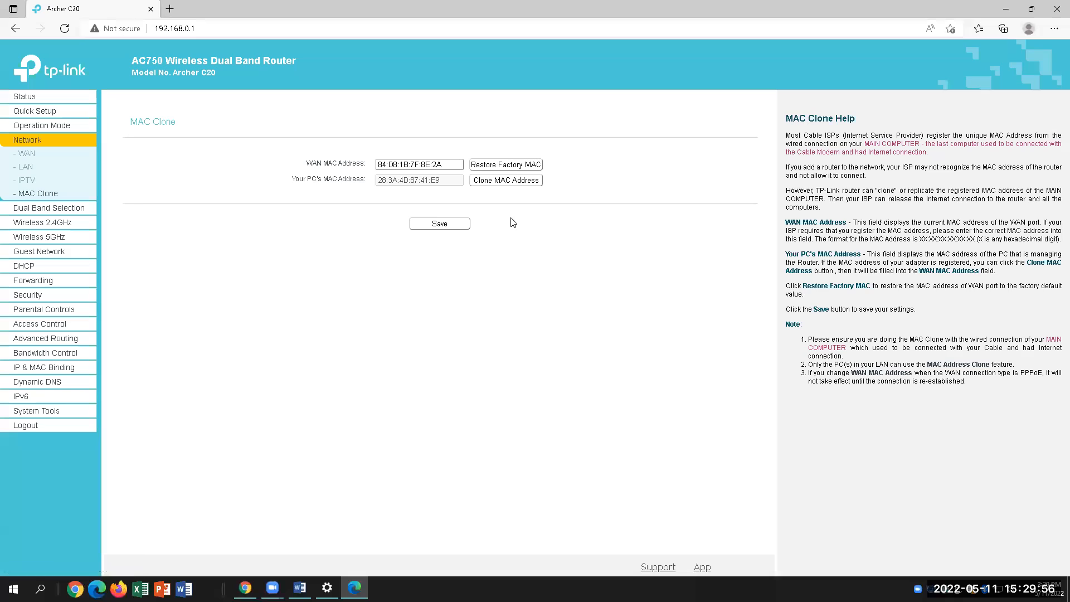
{"action": "left_click_drag", "start_coordinate": [443, 180], "coordinate": [379, 182]}
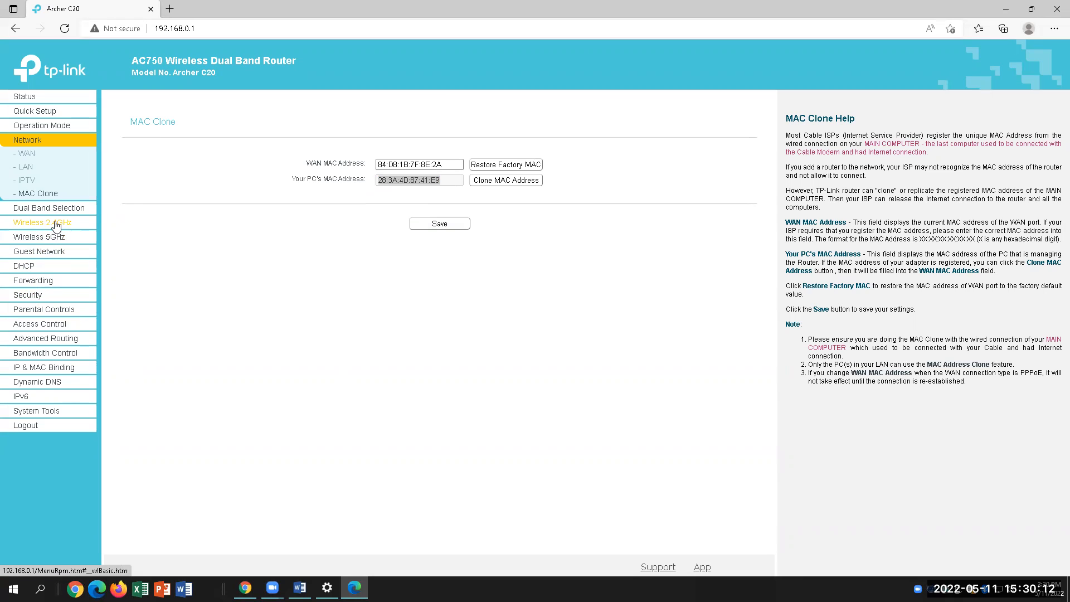
{"action": "left_click", "coordinate": [56, 223]}
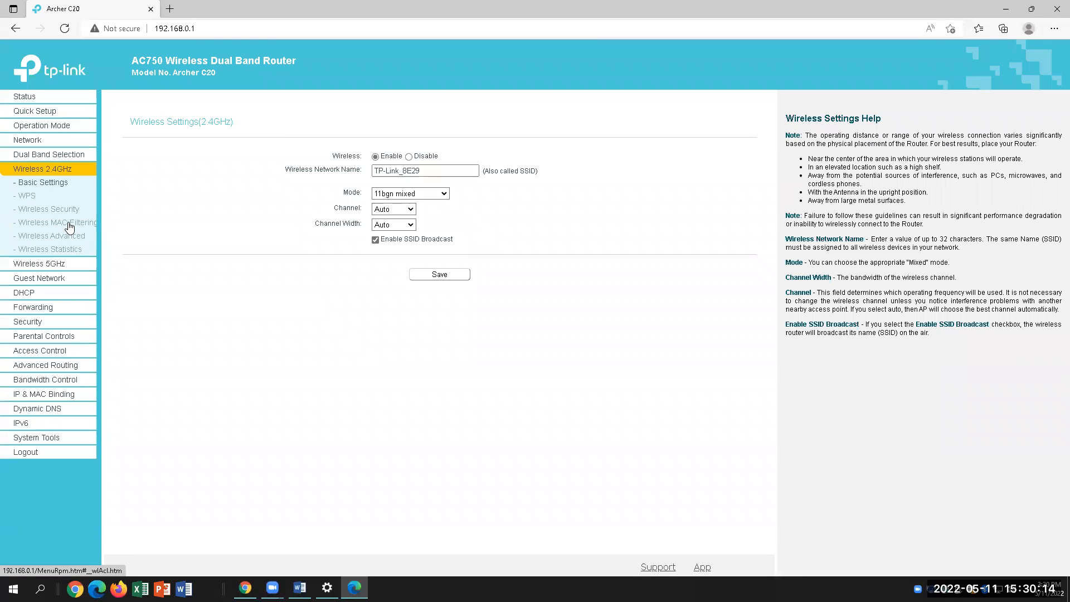
{"action": "left_click", "coordinate": [69, 224]}
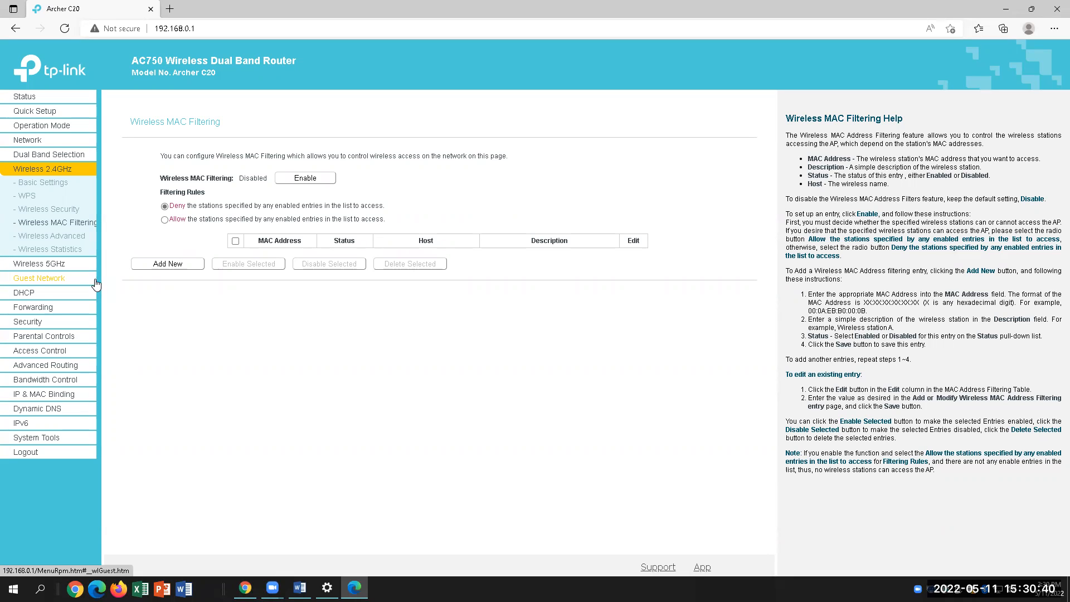
Set the MAC filtering rule to Allow, so only listed stations can connect
{"action": "left_click", "coordinate": [165, 220]}
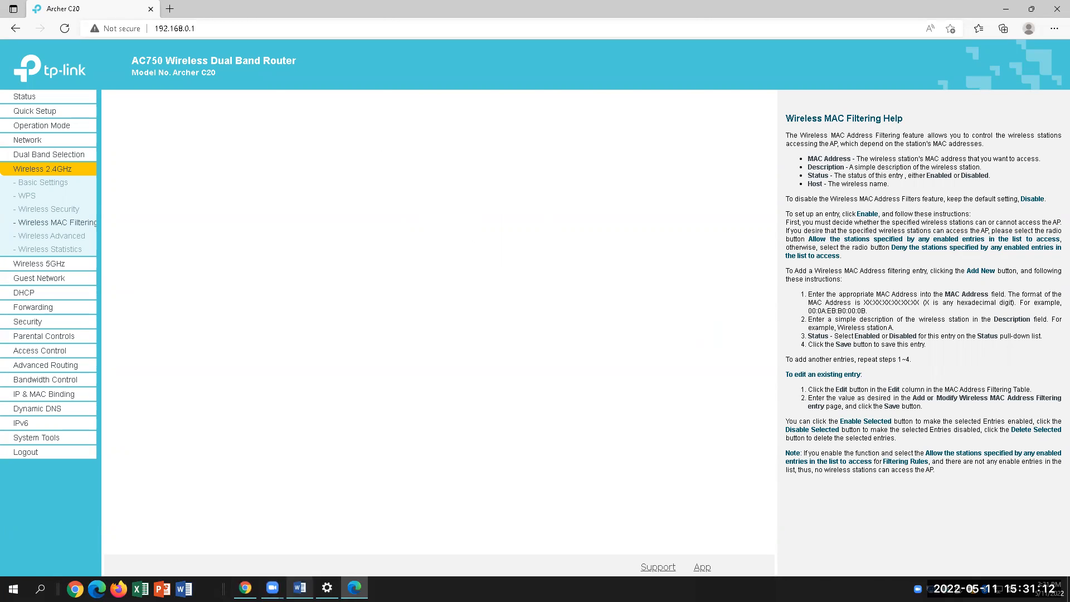
{"action": "left_click", "coordinate": [300, 588]}
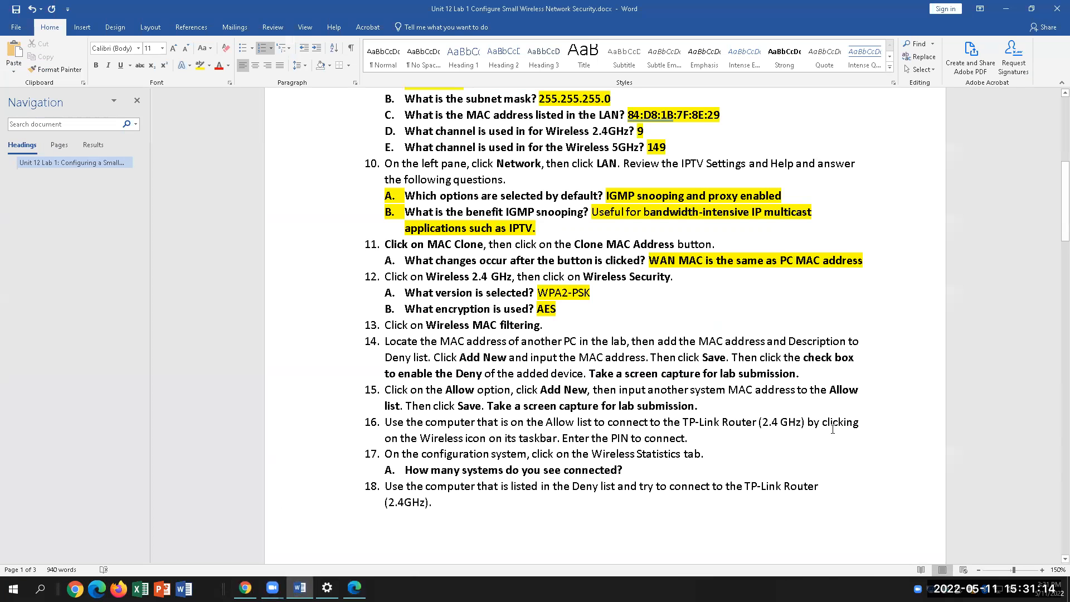
{"action": "left_click_drag", "start_coordinate": [801, 373], "coordinate": [484, 373]}
{"action": "left_click_drag", "start_coordinate": [841, 360], "coordinate": [495, 374]}
{"action": "left_click", "coordinate": [478, 373]}
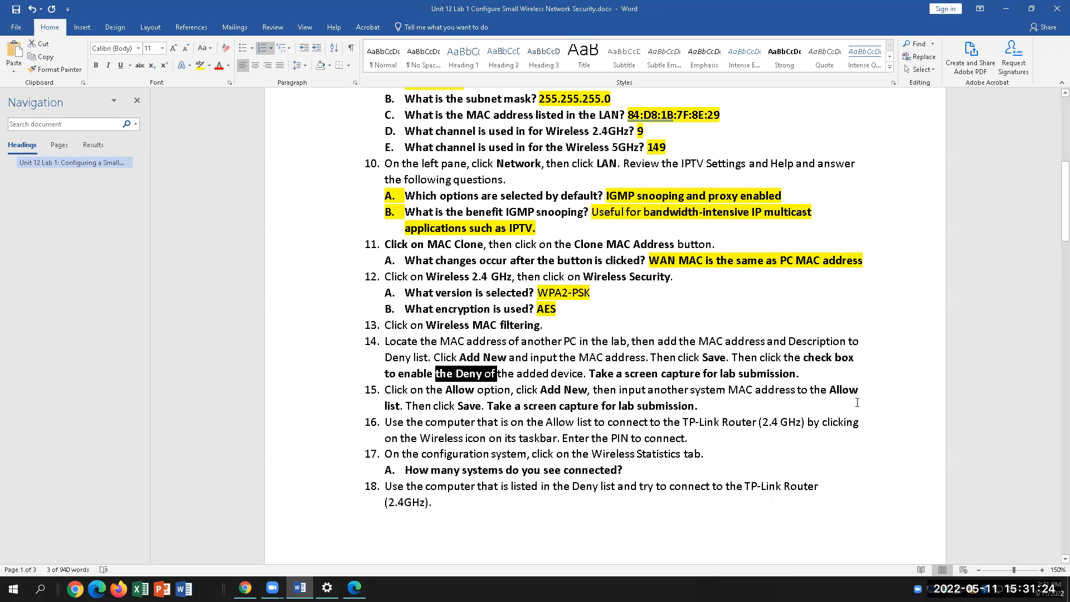
{"action": "key", "text": "End"}
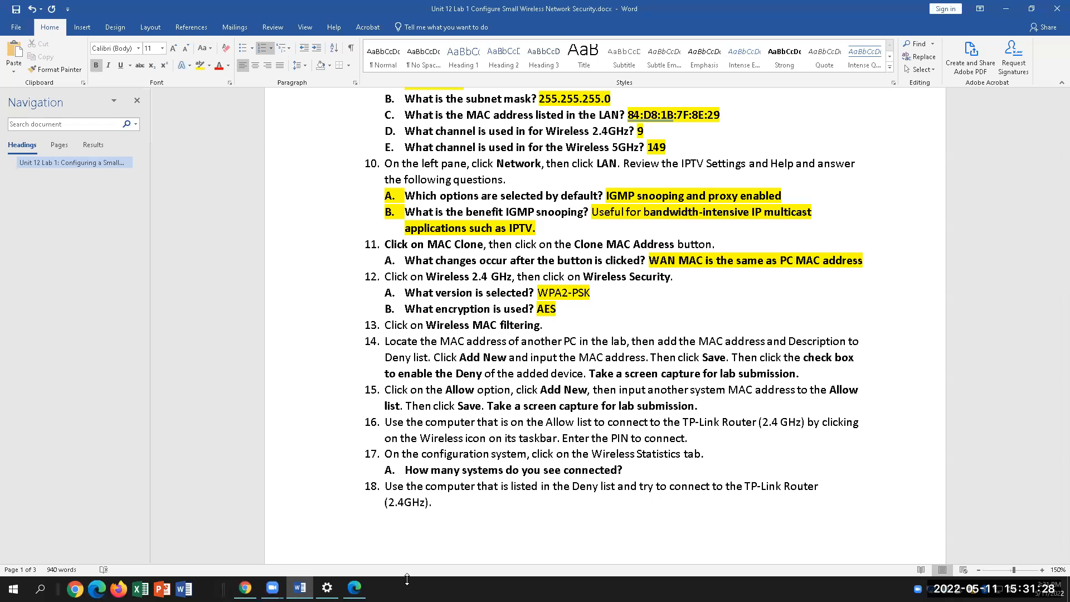
{"action": "left_click", "coordinate": [481, 375]}
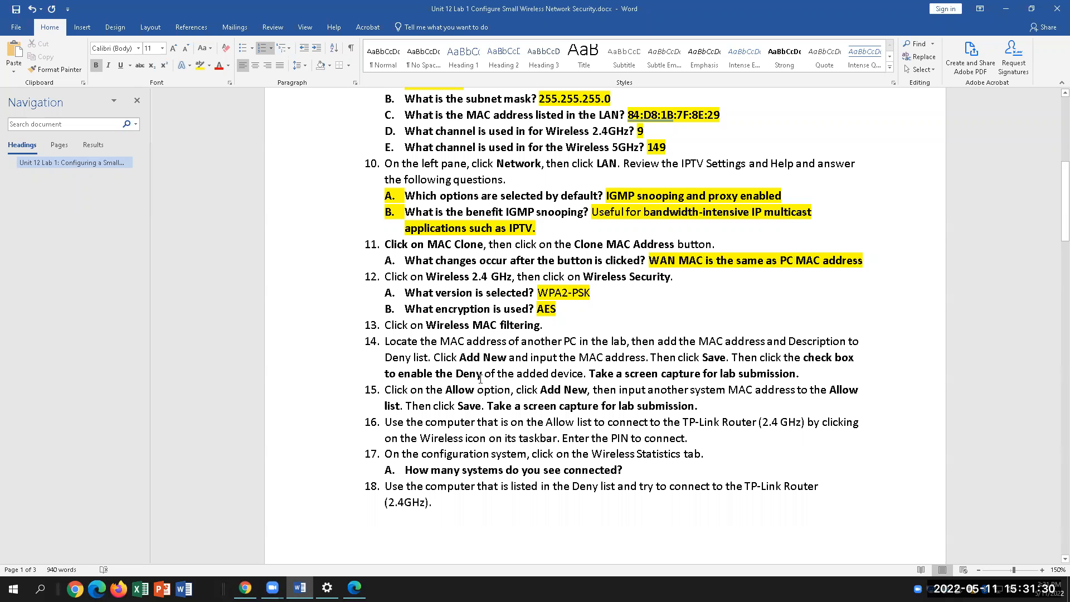
{"action": "key", "text": "BackSpace"}
{"action": "key", "text": "BackSpace"}
{"action": "key", "text": "BackSpace"}
{"action": "key", "text": "BackSpace"}
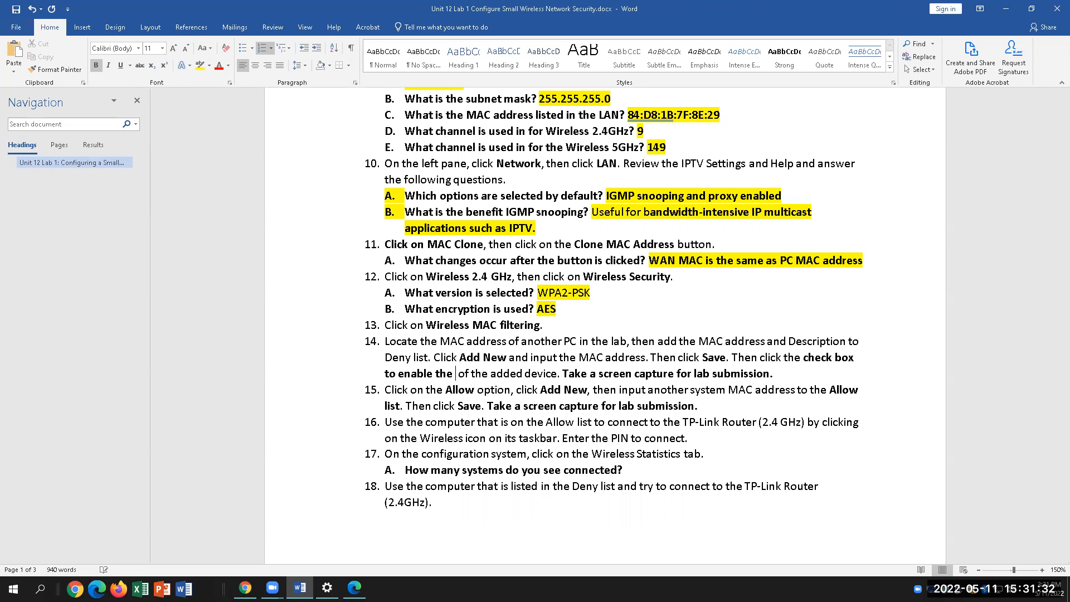
{"action": "type", "text": "Allow"}
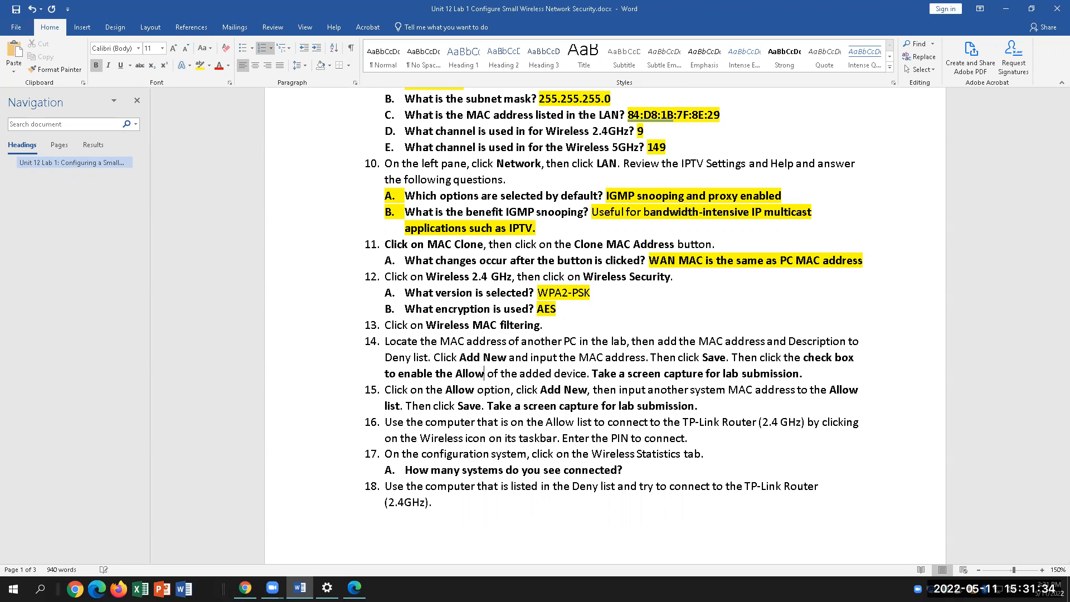
{"action": "left_click_drag", "start_coordinate": [484, 374], "coordinate": [455, 374]}
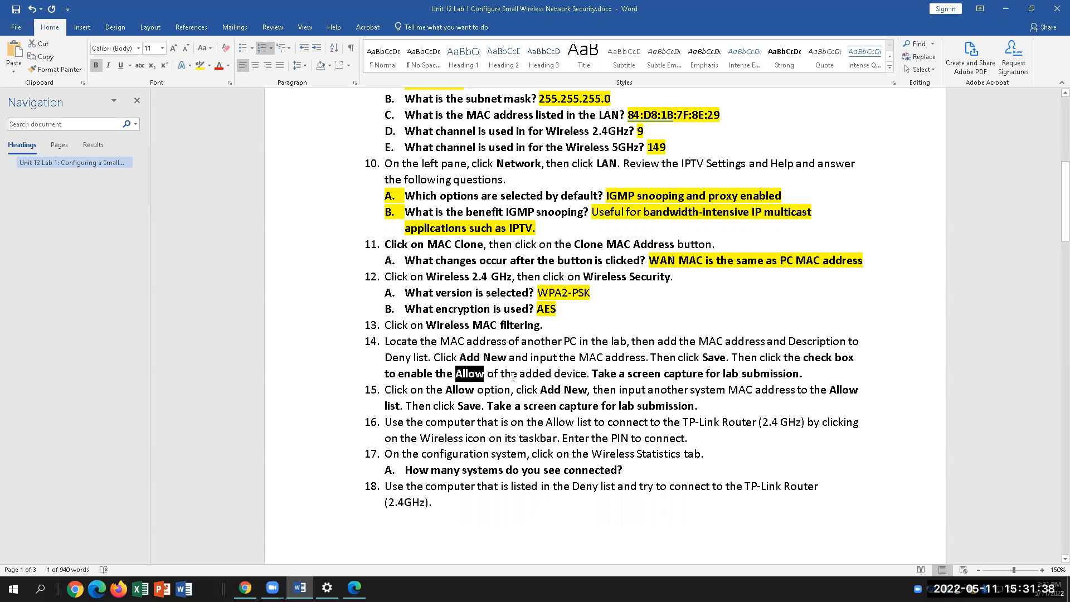
{"action": "left_click", "coordinate": [499, 378]}
{"action": "key", "text": "ctrl+BackSpace"}
{"action": "type", "text": "Deny"}
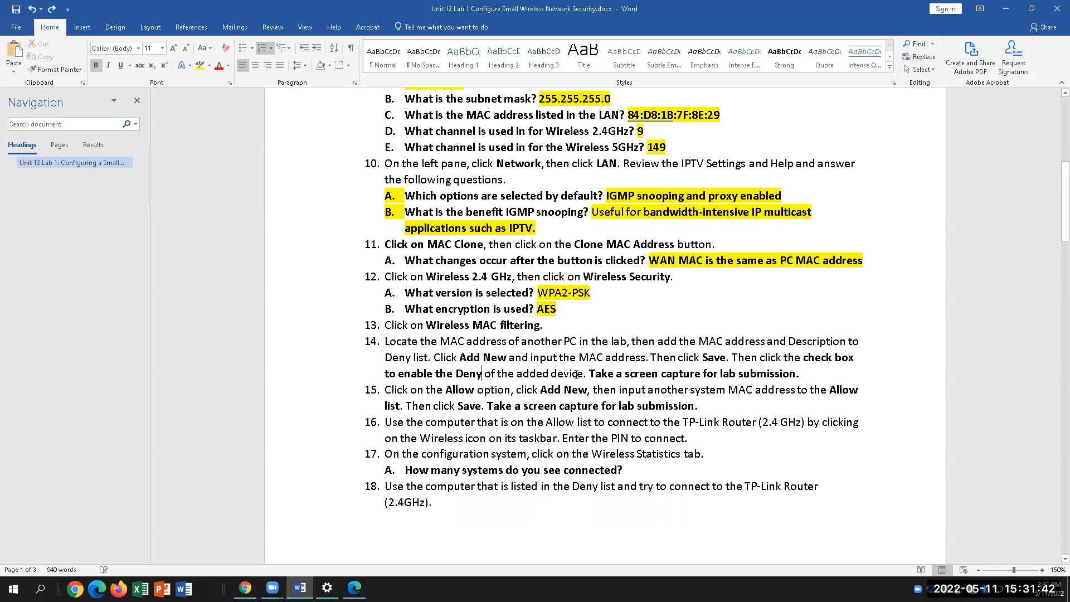
{"action": "key", "text": "Up"}
{"action": "left_click", "coordinate": [355, 587]}
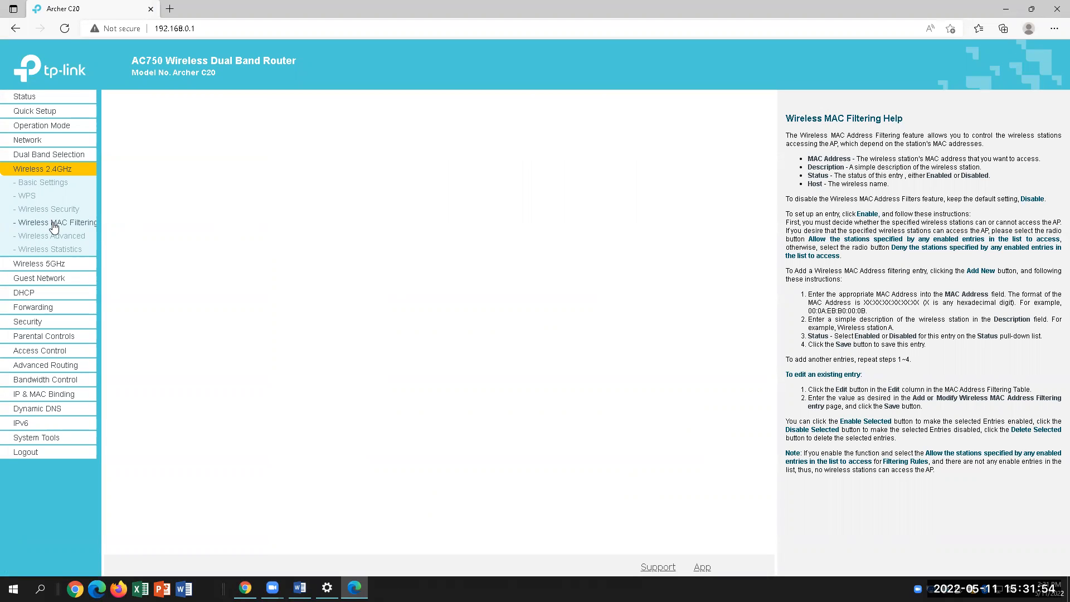
Try reopening the router's Wireless Security, MAC Filtering and 2.4GHz wireless pages
{"action": "left_click", "coordinate": [65, 51]}
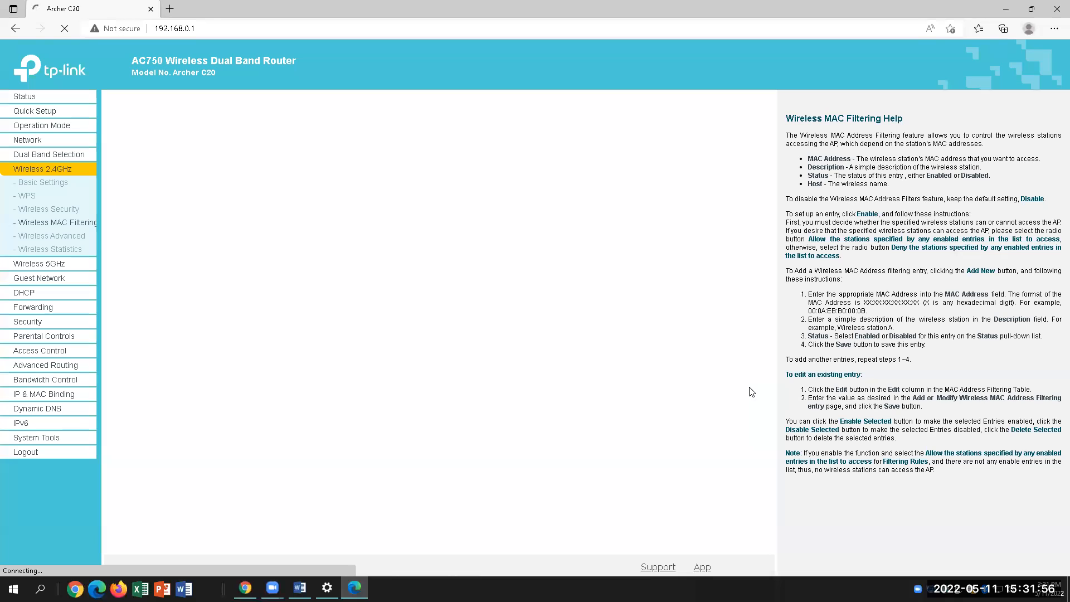
{"action": "left_click", "coordinate": [38, 210]}
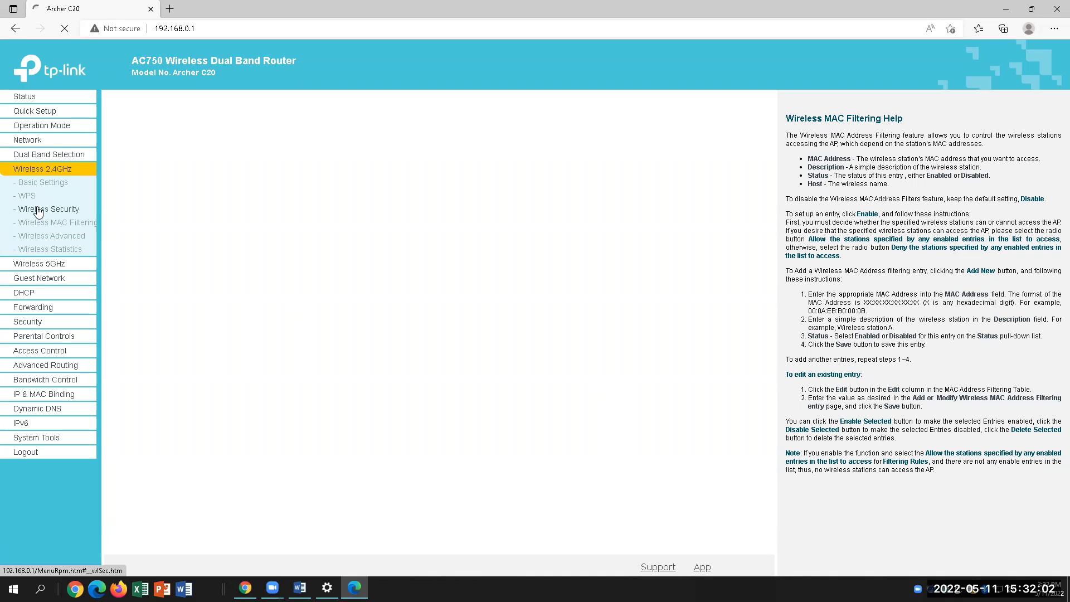
{"action": "left_click", "coordinate": [40, 223]}
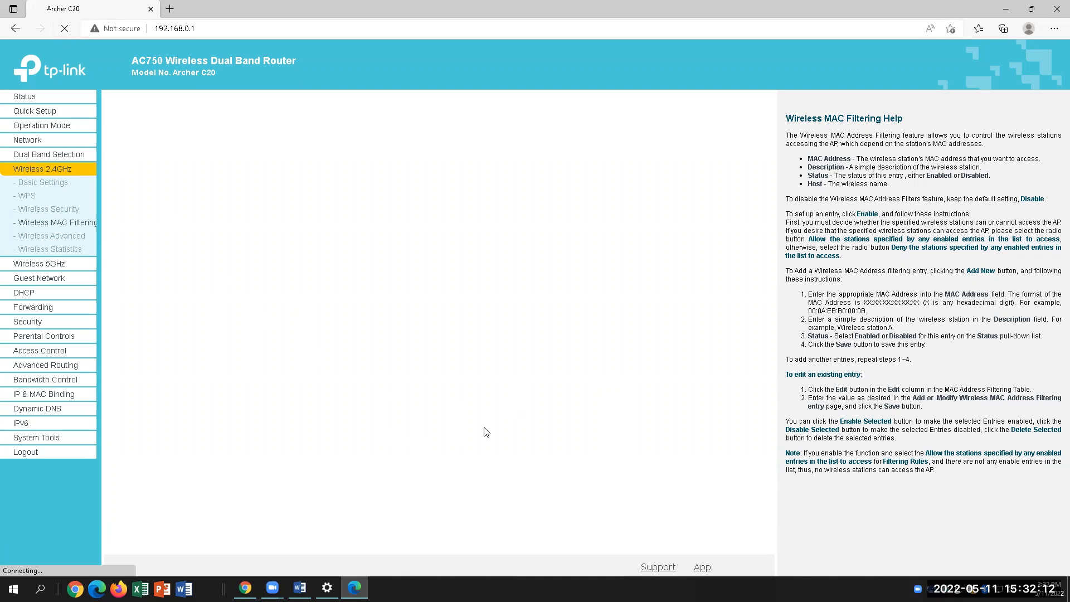
{"action": "left_click", "coordinate": [38, 264]}
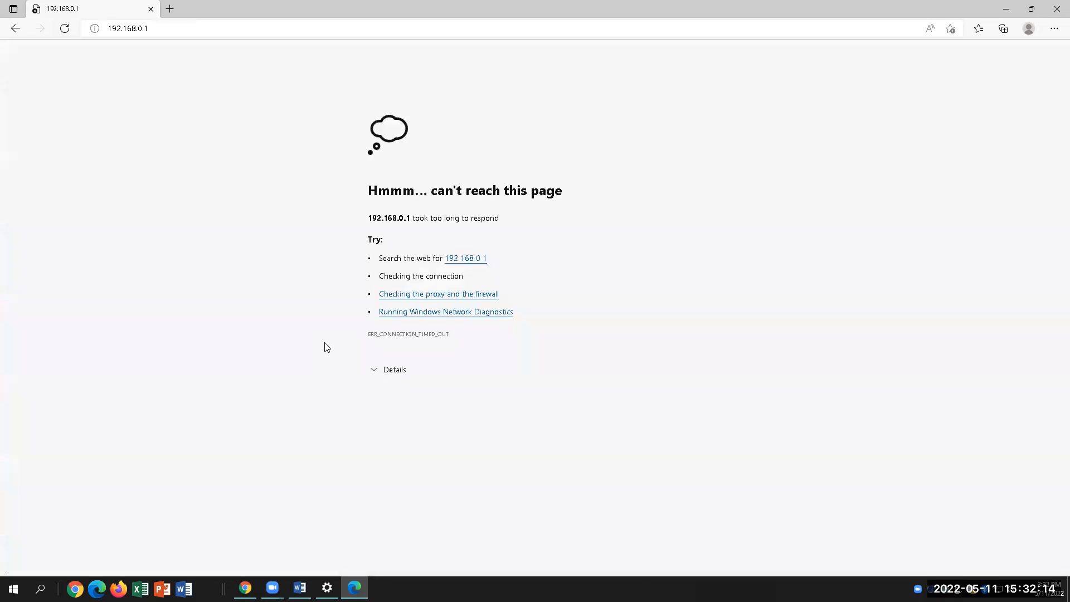
Reload 192.168.0.1 after the error, then search the web for 192 168 0 1
{"action": "left_click", "coordinate": [15, 28]}
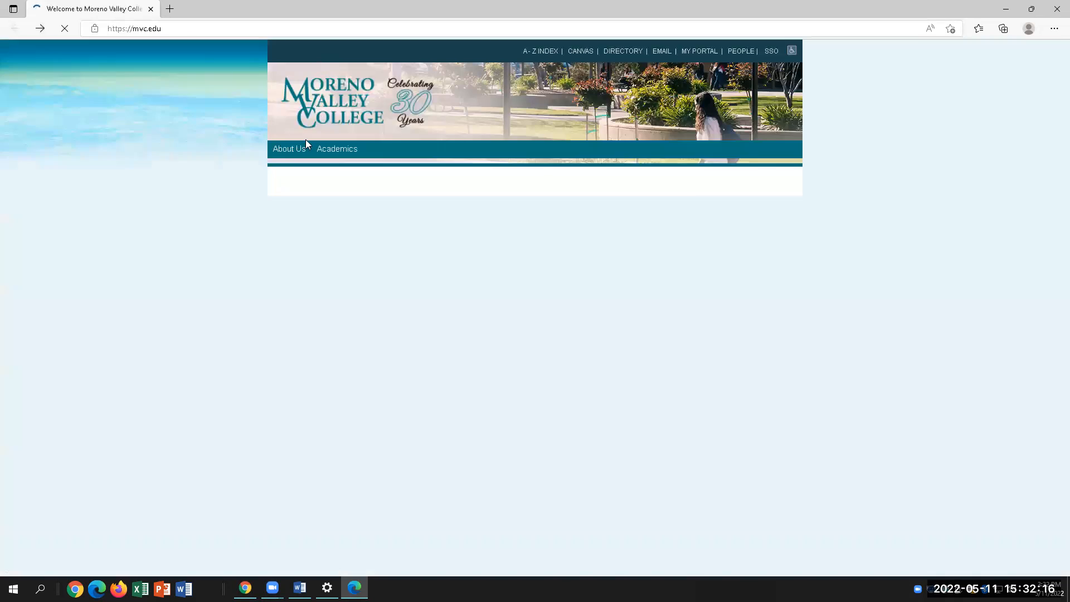
{"action": "left_click", "coordinate": [177, 26]}
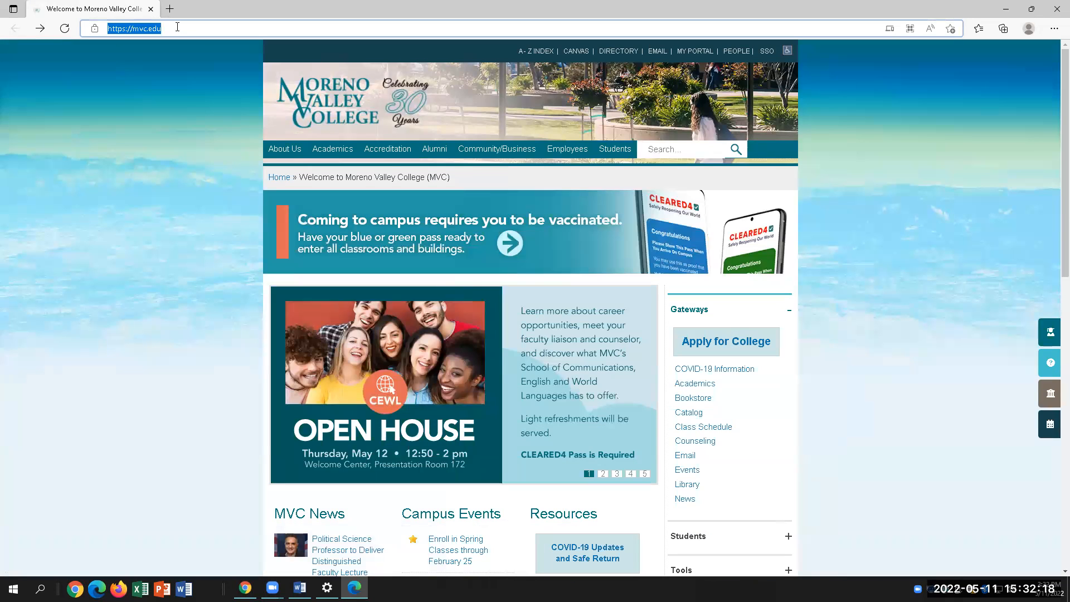
{"action": "type", "text": "192."}
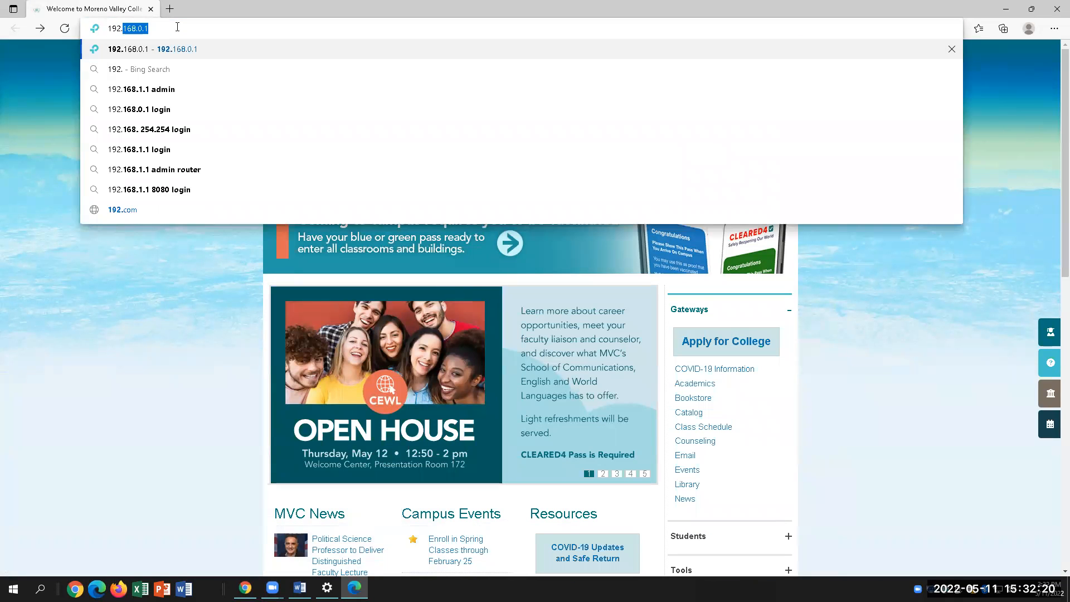
{"action": "type", "text": "168.0.1"}
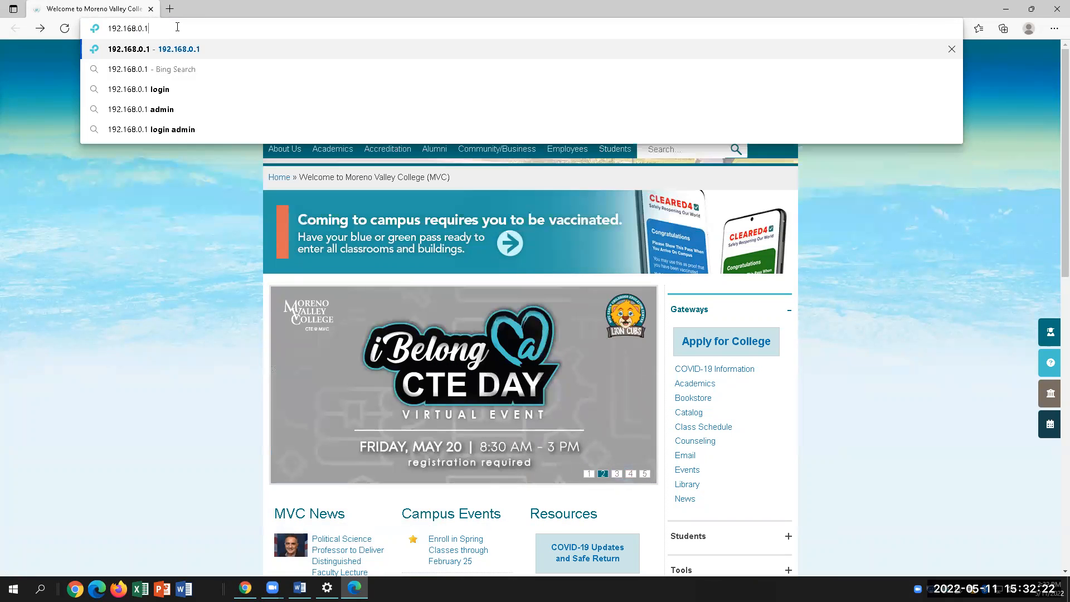
{"action": "key", "text": "Return"}
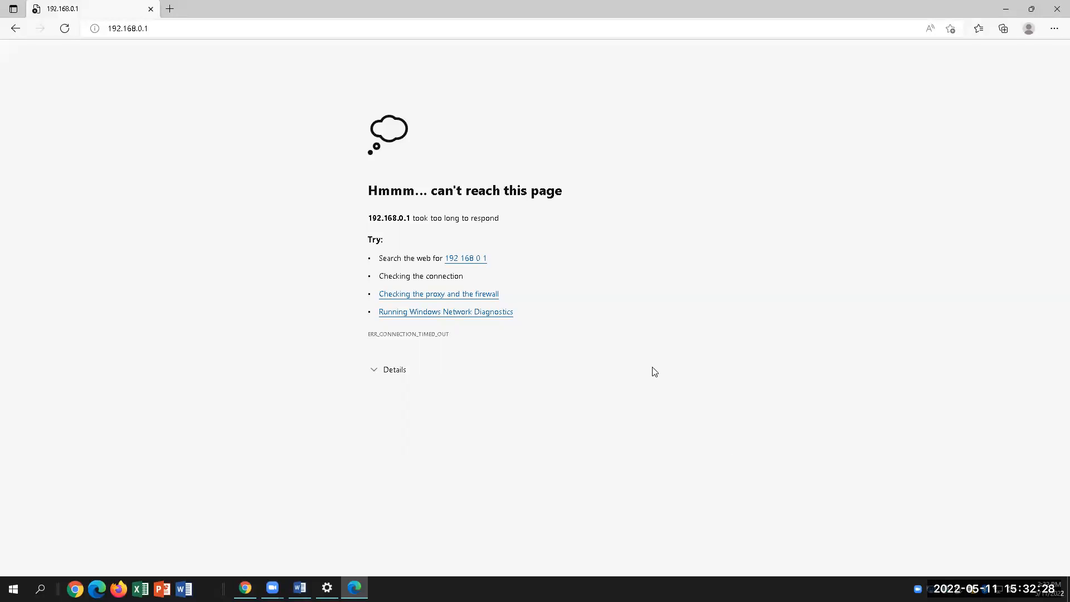
{"action": "left_click", "coordinate": [464, 261]}
Launch Windows Settings by searching 'settings' from the taskbar
{"action": "left_click", "coordinate": [170, 32]}
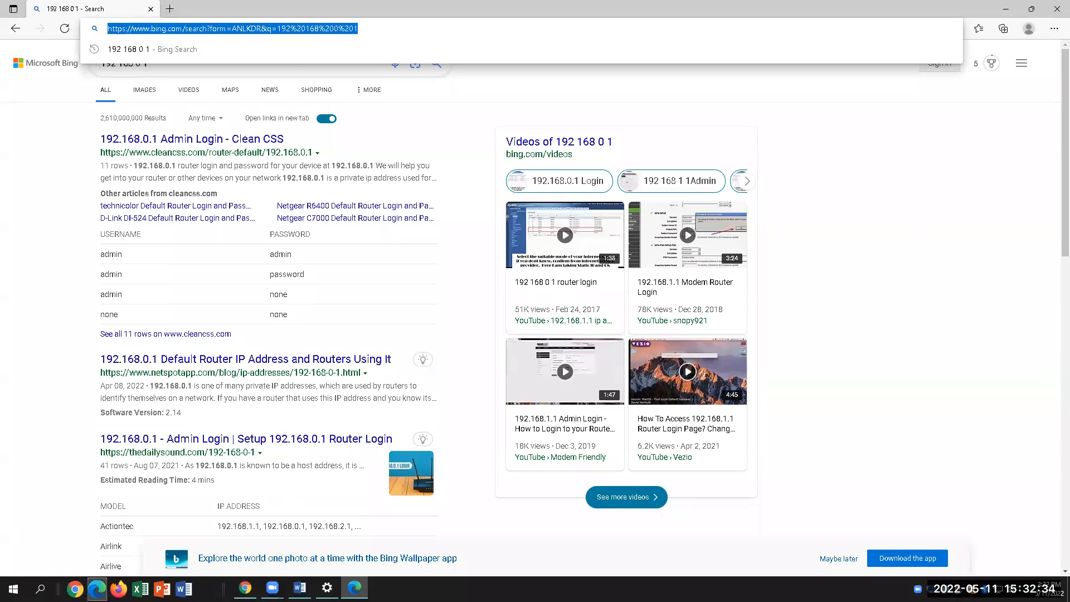
{"action": "left_click", "coordinate": [40, 589]}
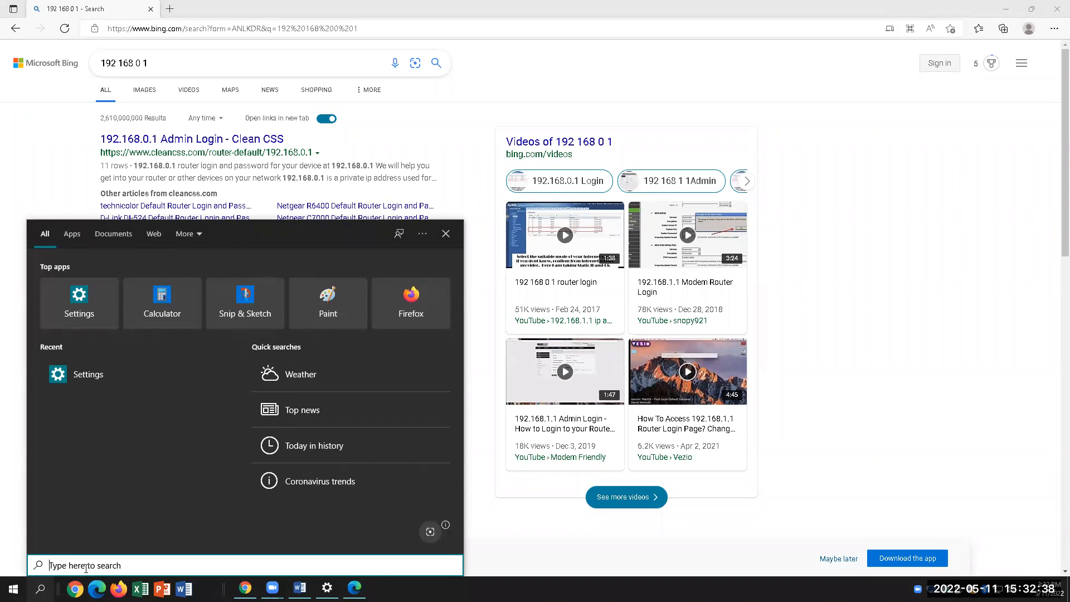
{"action": "type", "text": "settings"}
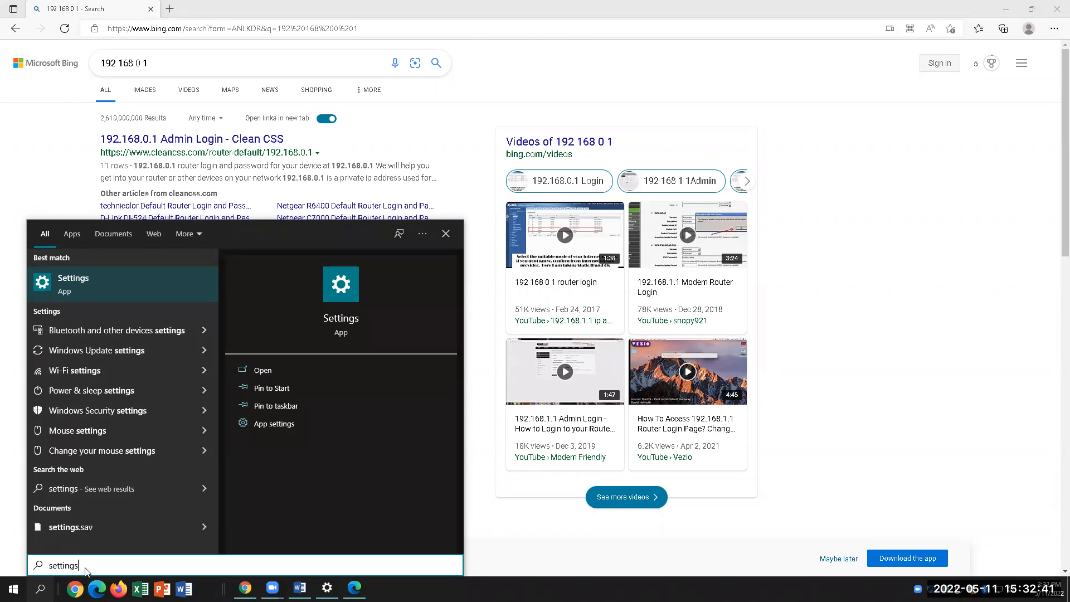
{"action": "key", "text": "Return"}
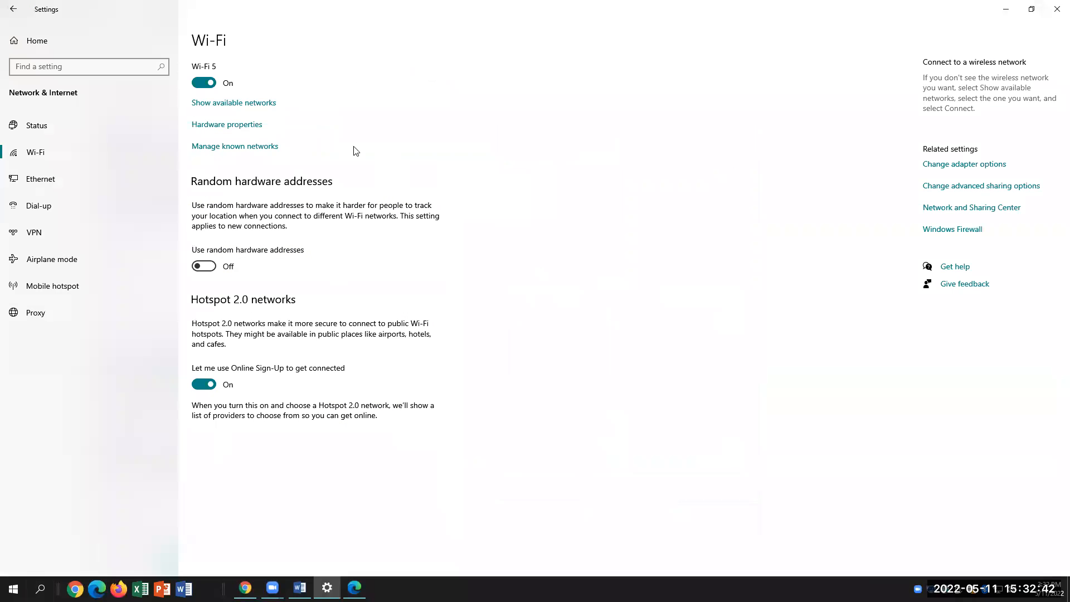
Show the network list, then read lab steps 14 and 15 in Word
{"action": "left_click", "coordinate": [239, 104]}
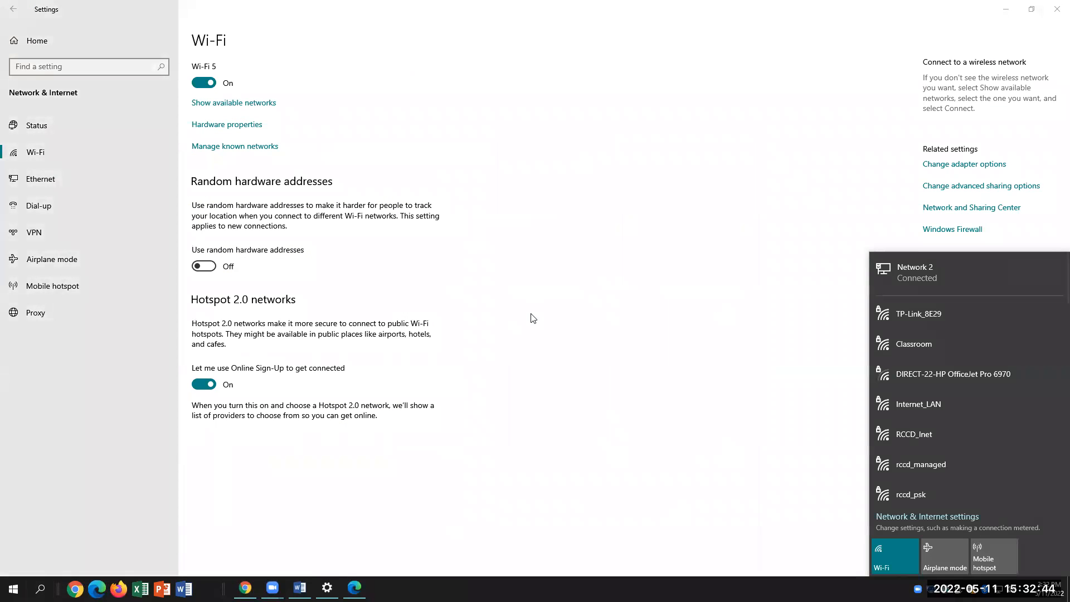
{"action": "left_click", "coordinate": [300, 588]}
{"action": "scroll", "coordinate": [596, 346], "scroll_direction": "up", "scroll_amount": 4}
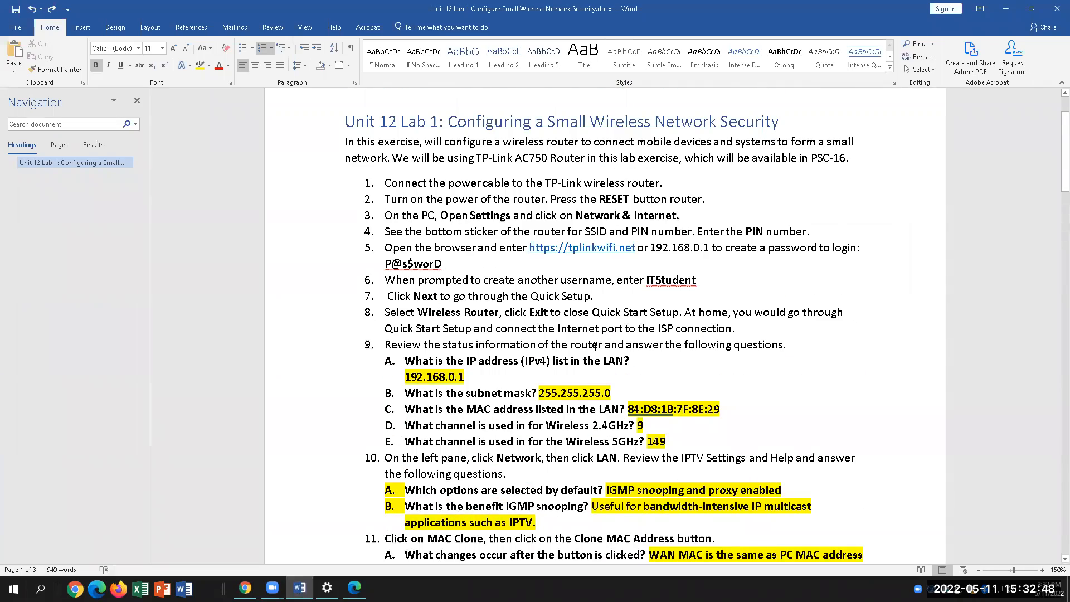
{"action": "scroll", "coordinate": [595, 346], "scroll_direction": "down", "scroll_amount": 5}
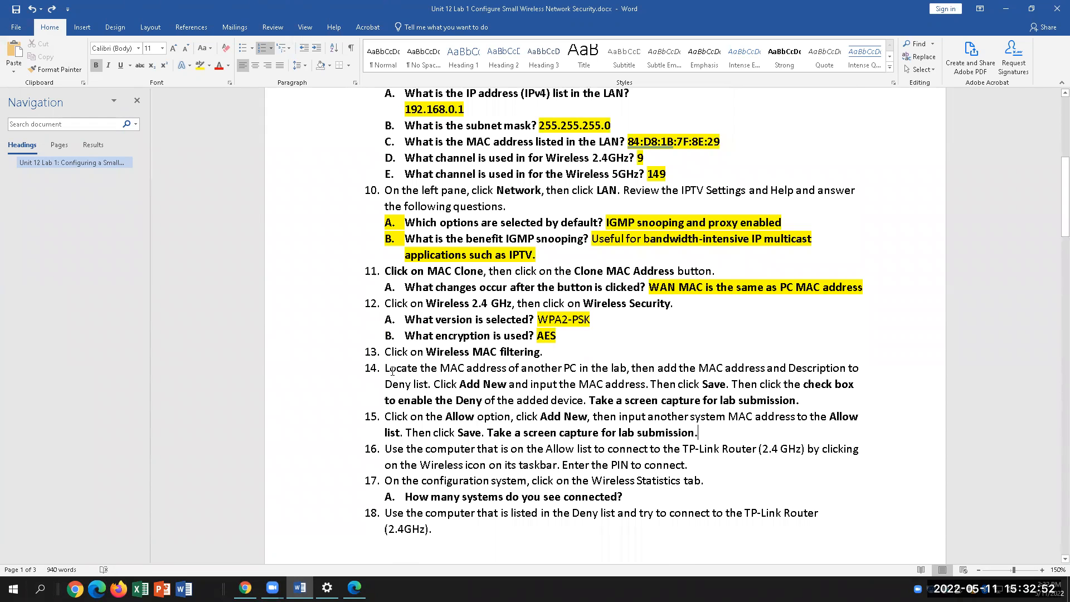
{"action": "left_click_drag", "start_coordinate": [394, 368], "coordinate": [458, 384]}
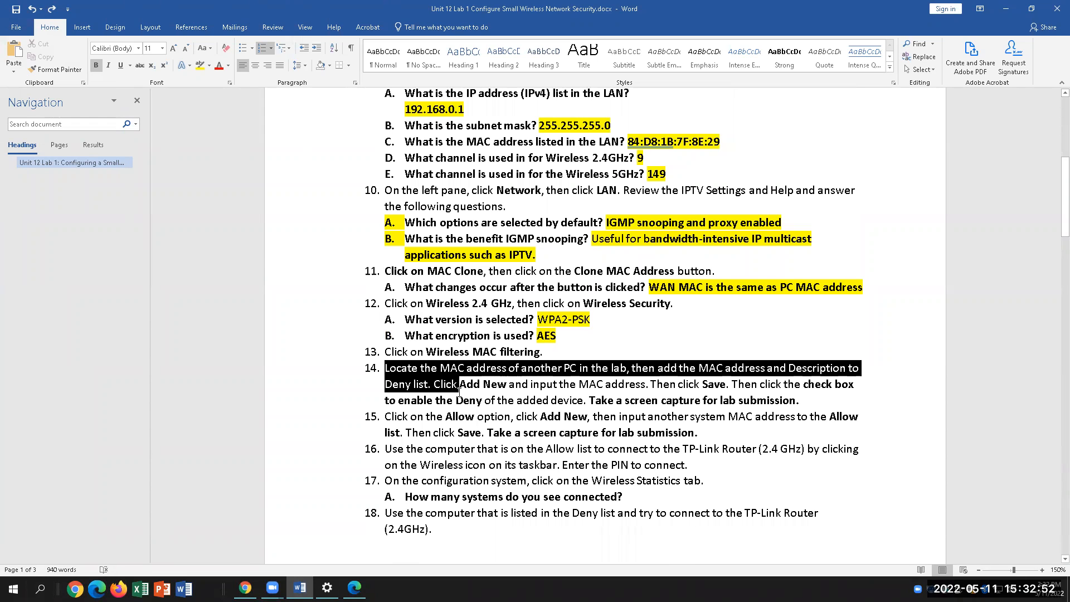
{"action": "left_click", "coordinate": [492, 402]}
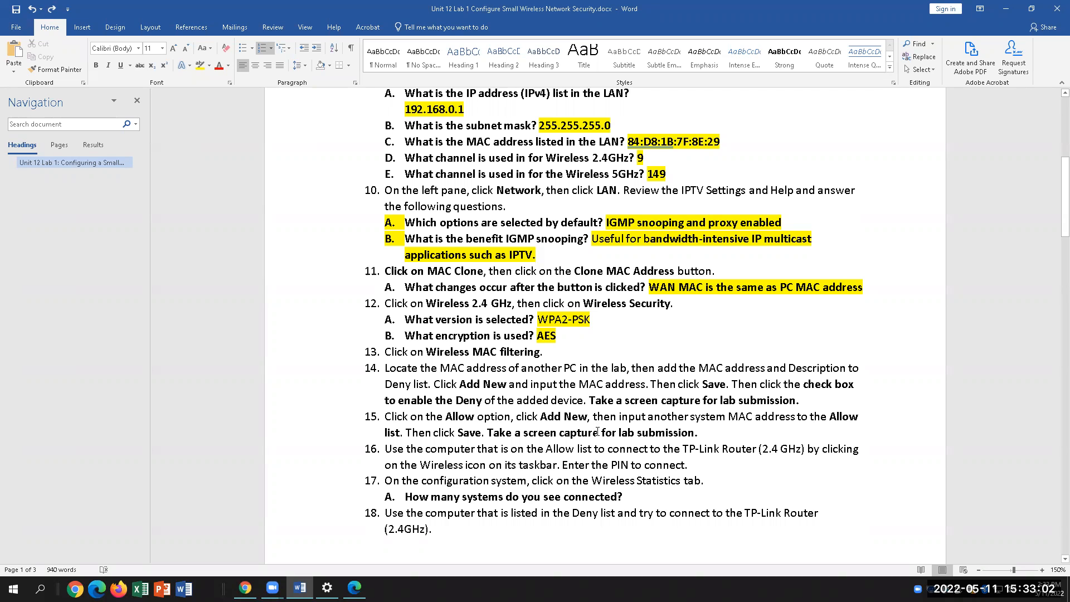
{"action": "left_click", "coordinate": [720, 434]}
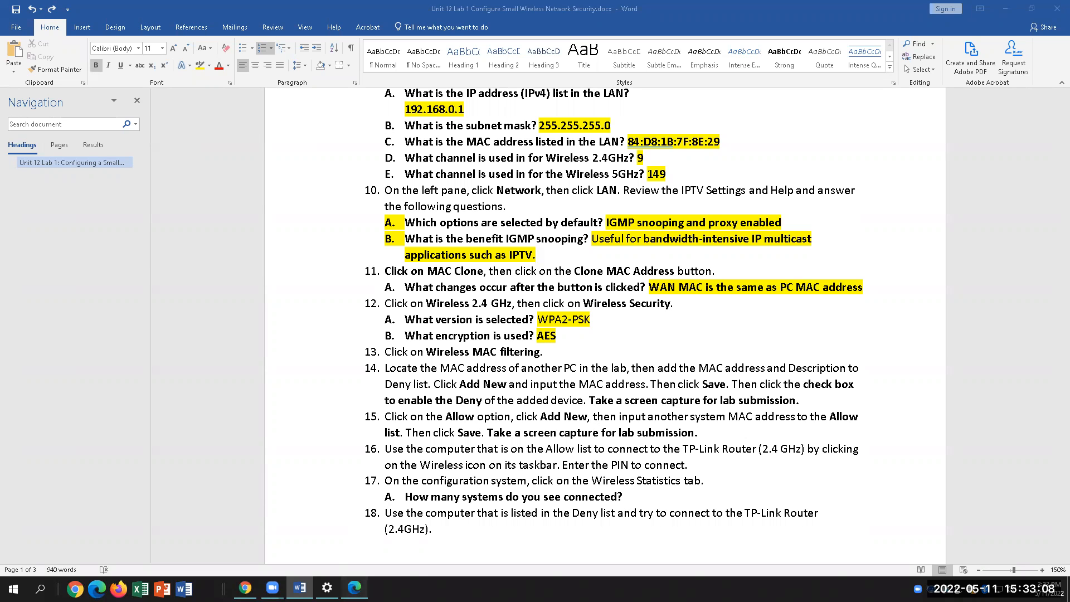
Connect the PC to the TP-Link_8E29 wireless network from Wi-Fi settings
{"action": "left_click", "coordinate": [355, 588]}
{"action": "left_click", "coordinate": [327, 588]}
{"action": "left_click", "coordinate": [215, 103]}
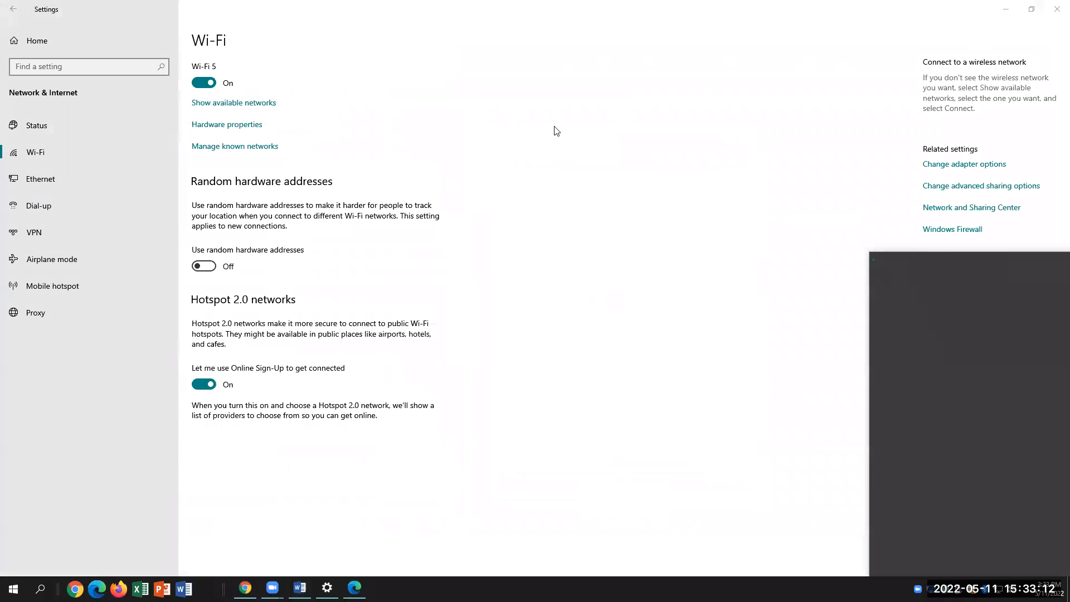
{"action": "left_click", "coordinate": [984, 313]}
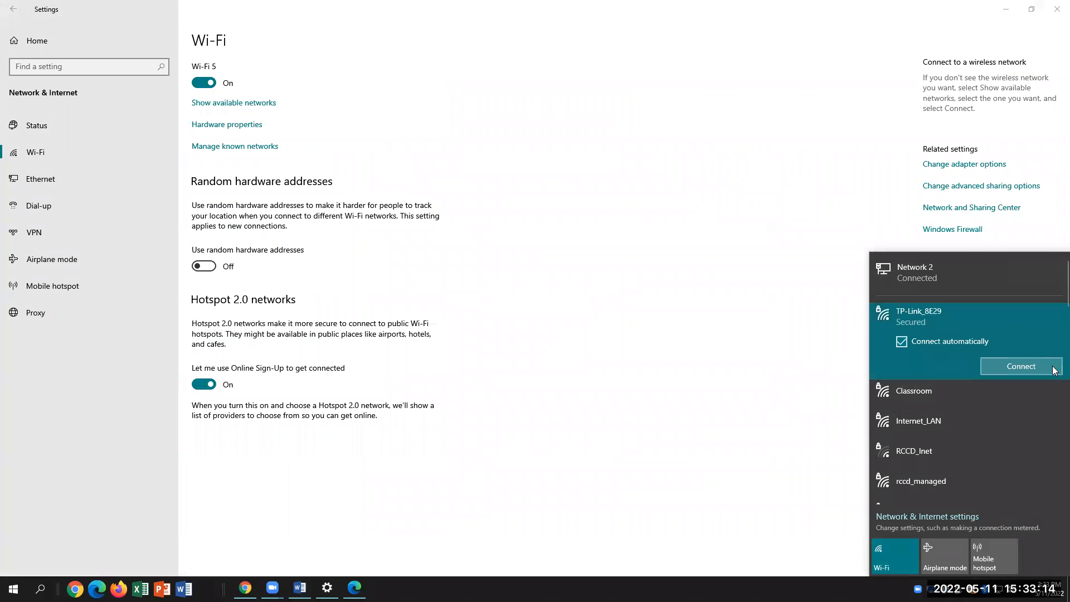
{"action": "left_click", "coordinate": [1025, 365]}
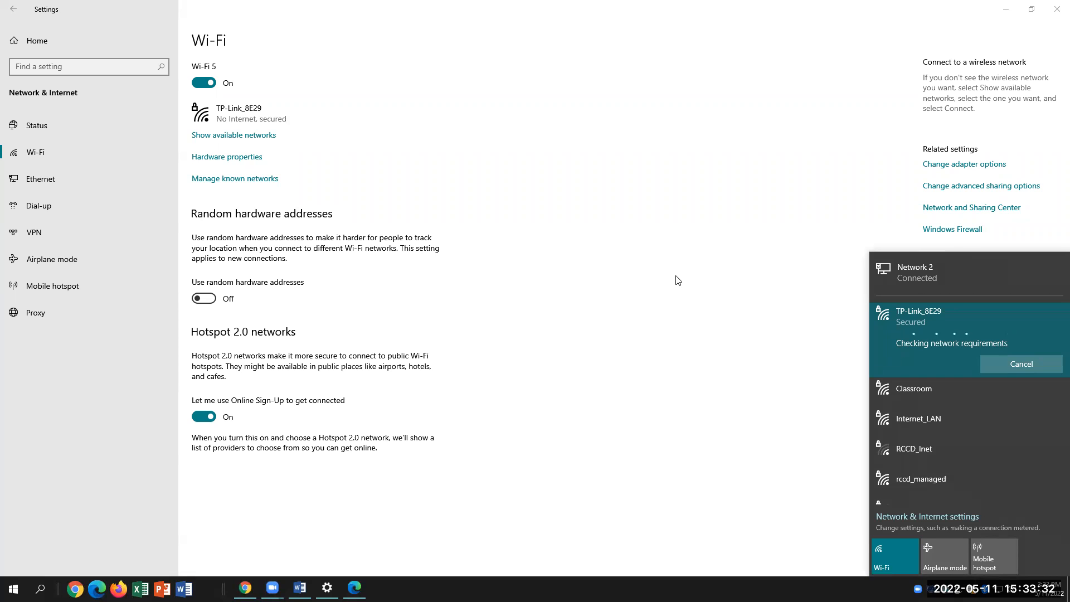
{"action": "left_click", "coordinate": [320, 564]}
{"action": "left_click", "coordinate": [300, 588]}
Scroll down and select lab steps 15 and 16 in Word to read them
{"action": "scroll", "coordinate": [815, 423], "scroll_direction": "down", "scroll_amount": 1}
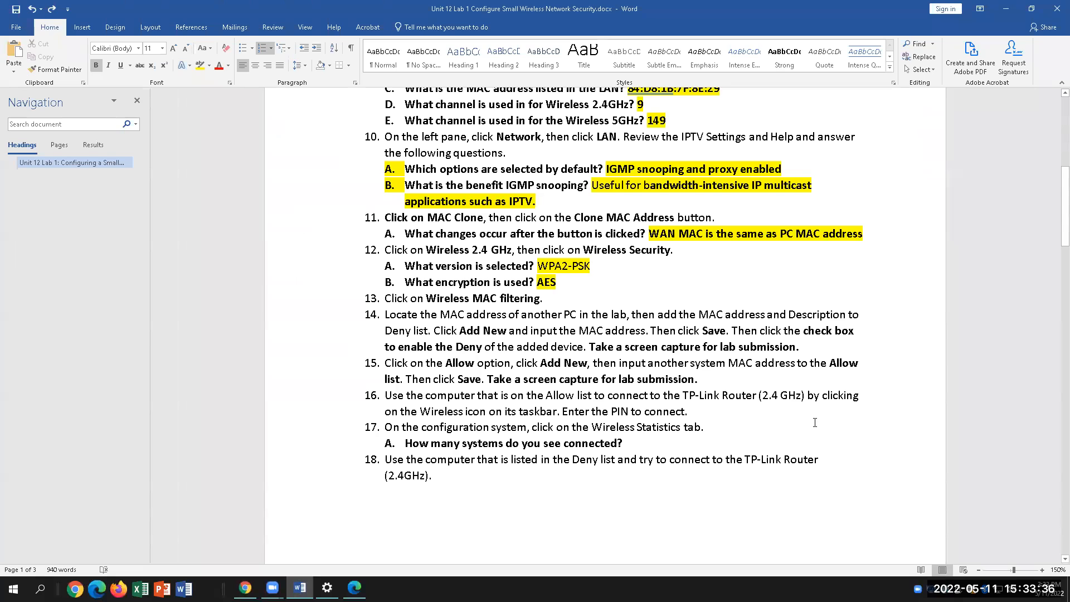
{"action": "scroll", "coordinate": [815, 422], "scroll_direction": "down", "scroll_amount": 1}
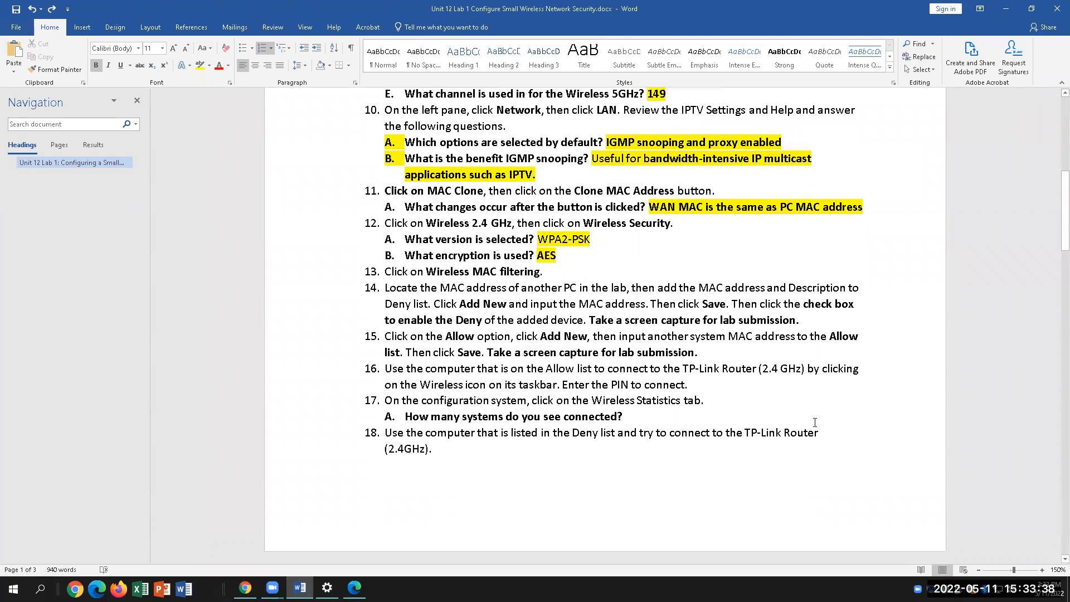
{"action": "left_click_drag", "start_coordinate": [396, 336], "coordinate": [705, 353]}
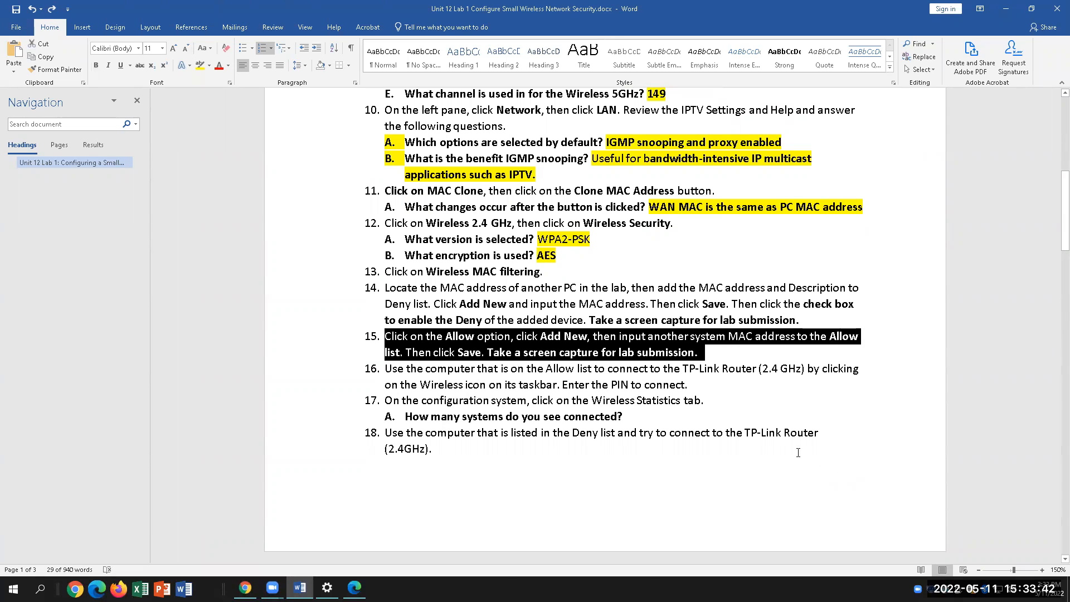
{"action": "left_click", "coordinate": [748, 356]}
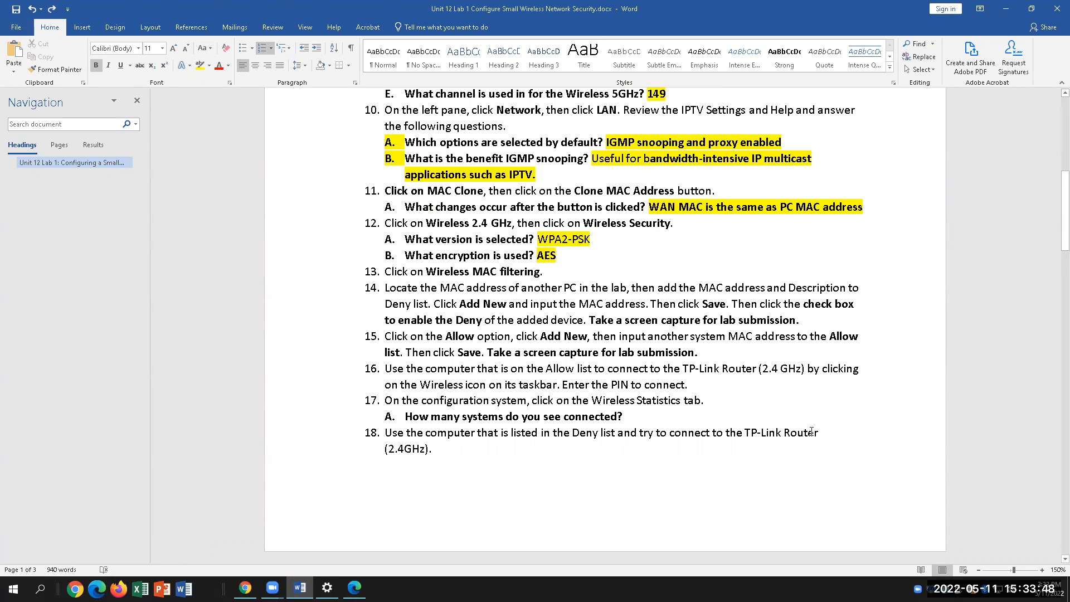
{"action": "left_click_drag", "start_coordinate": [725, 385], "coordinate": [385, 368]}
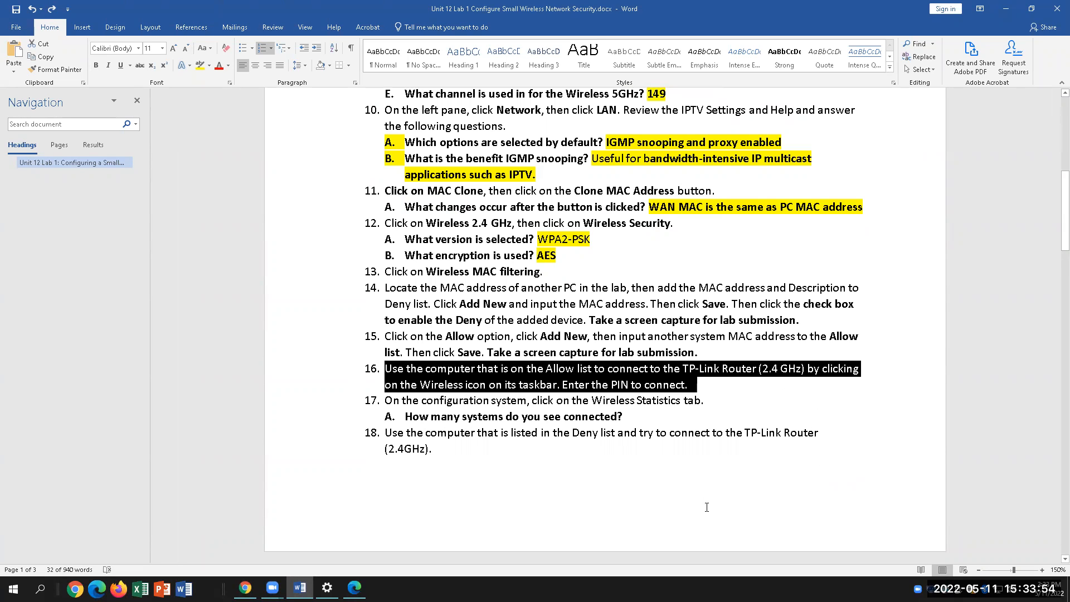
{"action": "left_click", "coordinate": [654, 410]}
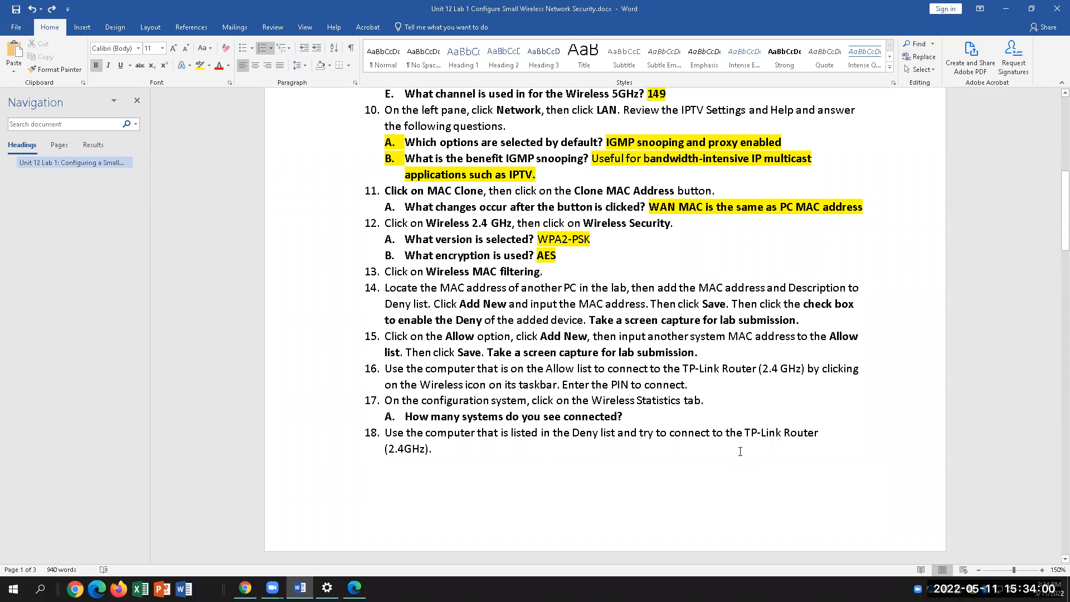
Read step 17 and question 17A, then return to the Wi-Fi settings
{"action": "left_click", "coordinate": [710, 399]}
{"action": "left_click", "coordinate": [637, 420]}
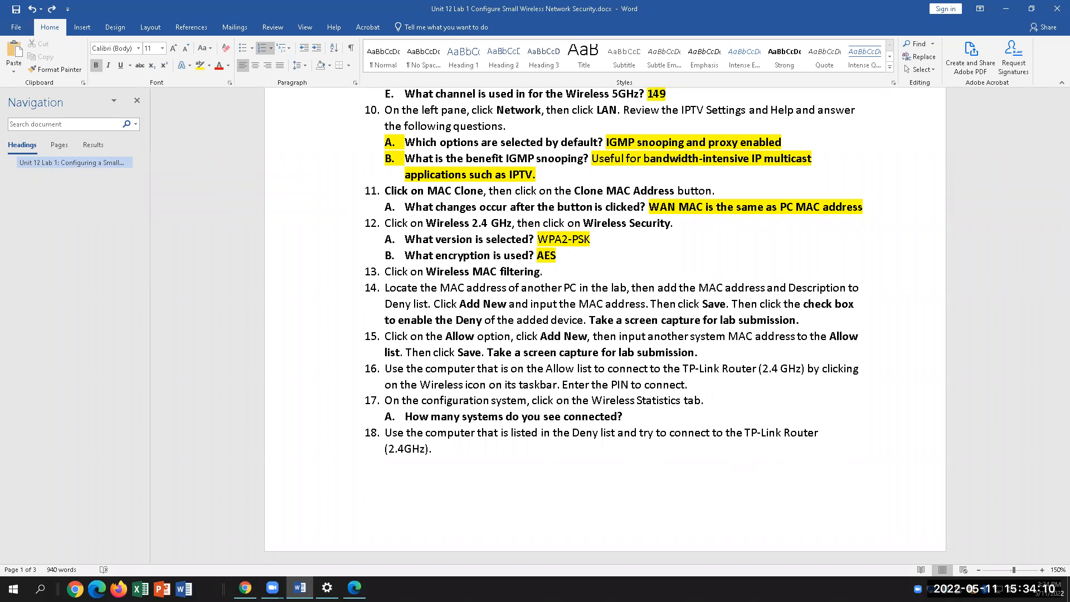
{"action": "left_click", "coordinate": [402, 580]}
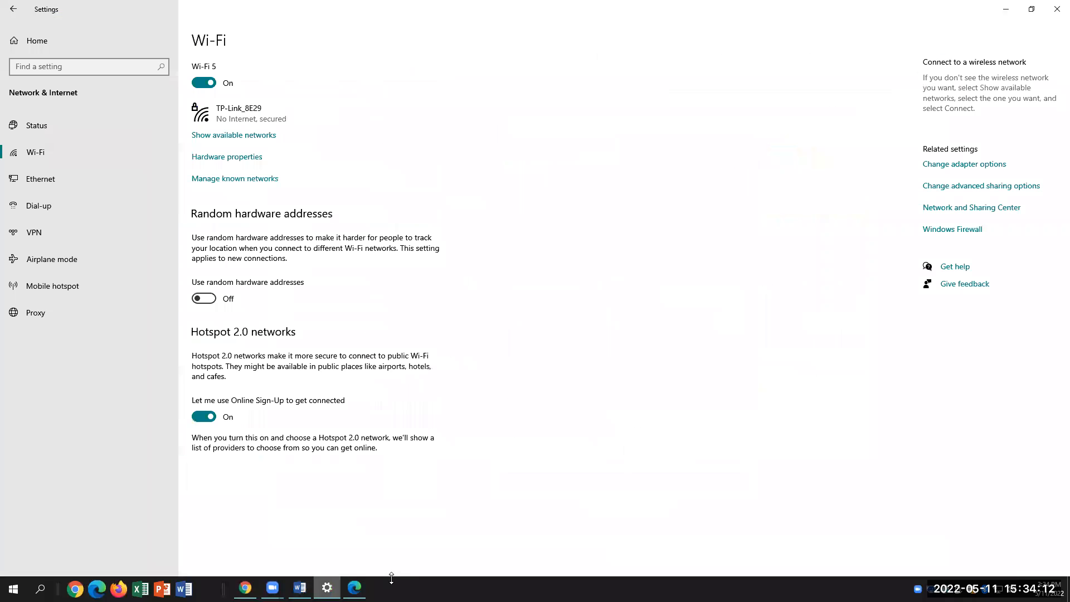
{"action": "left_click", "coordinate": [327, 587]}
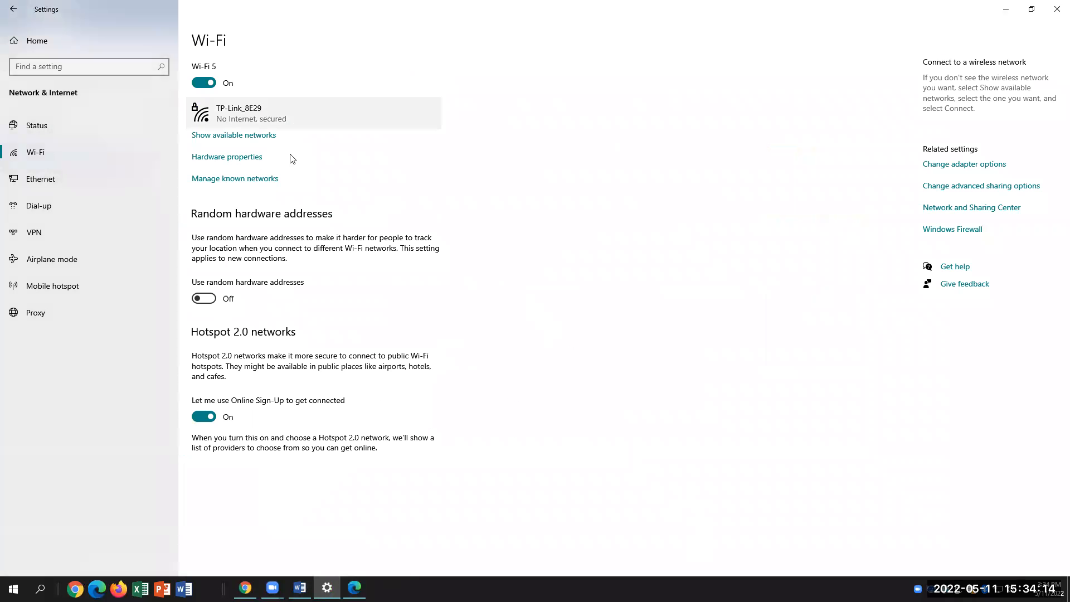
Load 192.168.0.1, open 2.4GHz Wireless MAC Filtering and select the Allow rule
{"action": "left_click", "coordinate": [355, 588]}
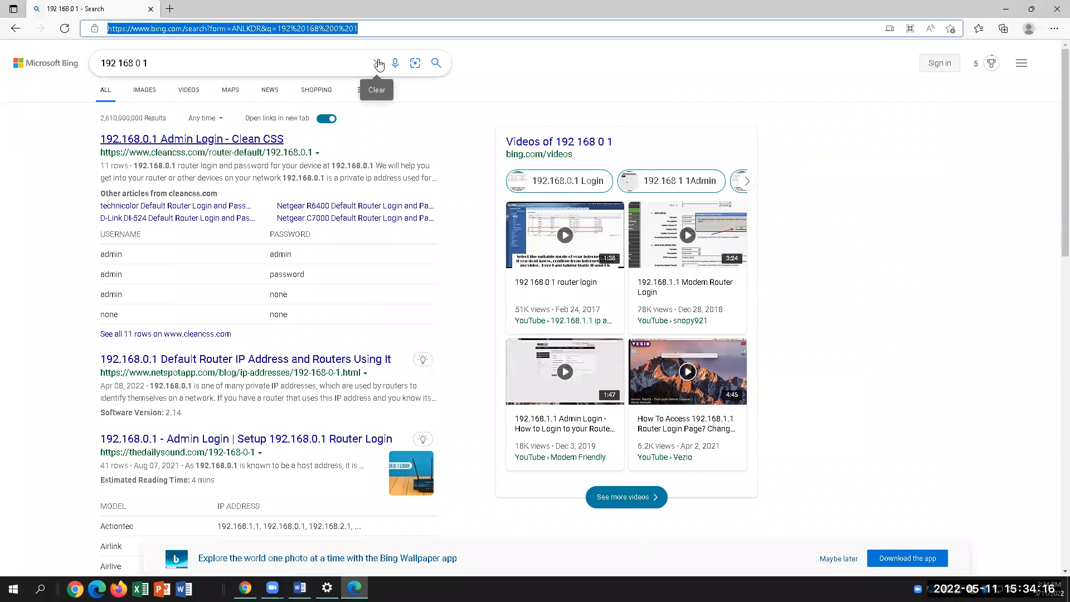
{"action": "type", "text": "192.1"}
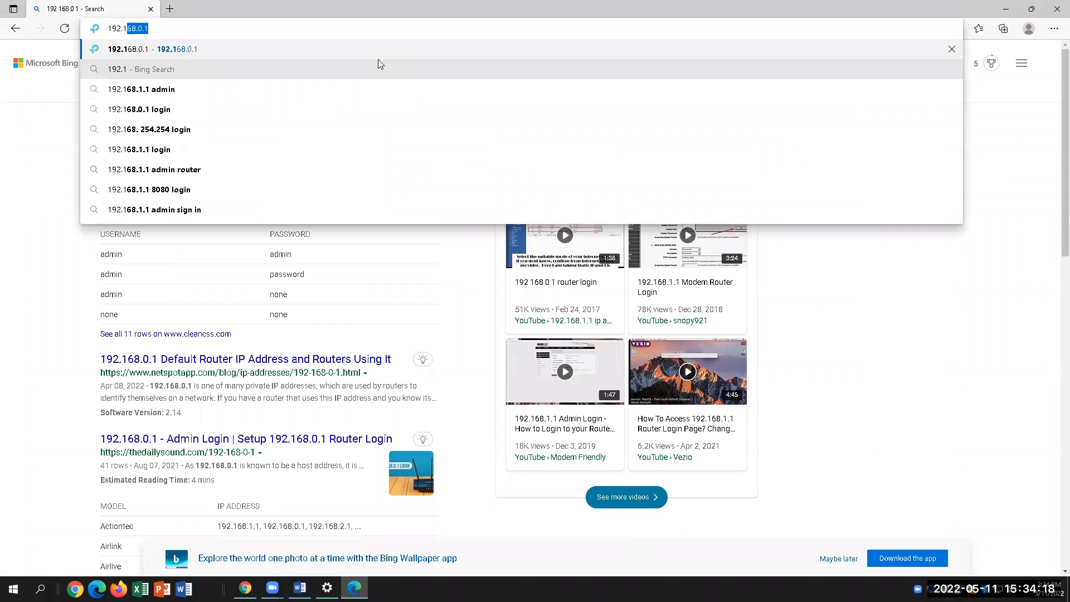
{"action": "type", "text": "68.0.1"}
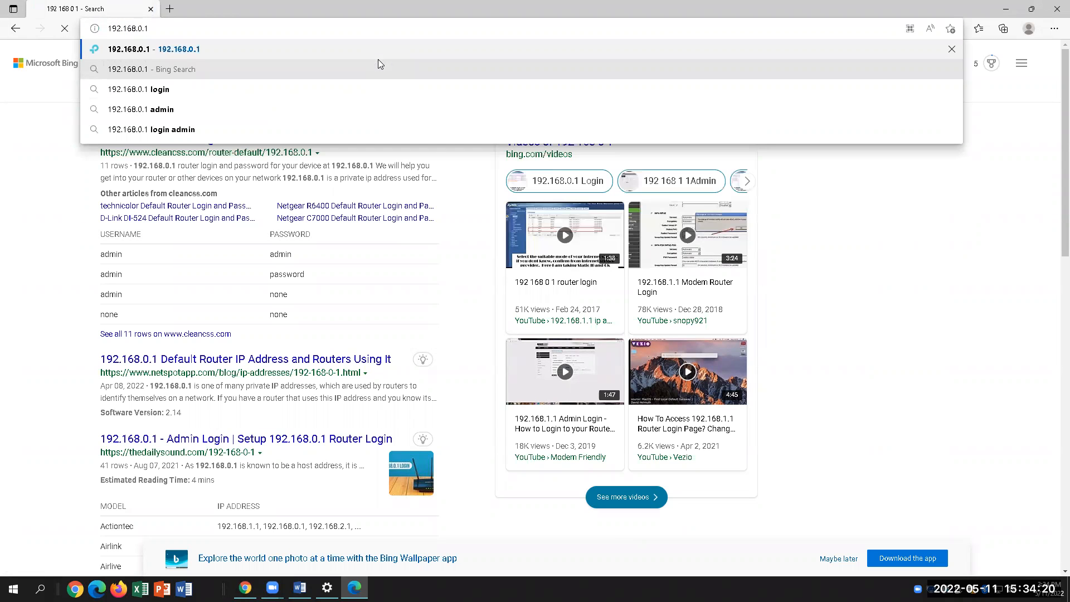
{"action": "key", "text": "Return"}
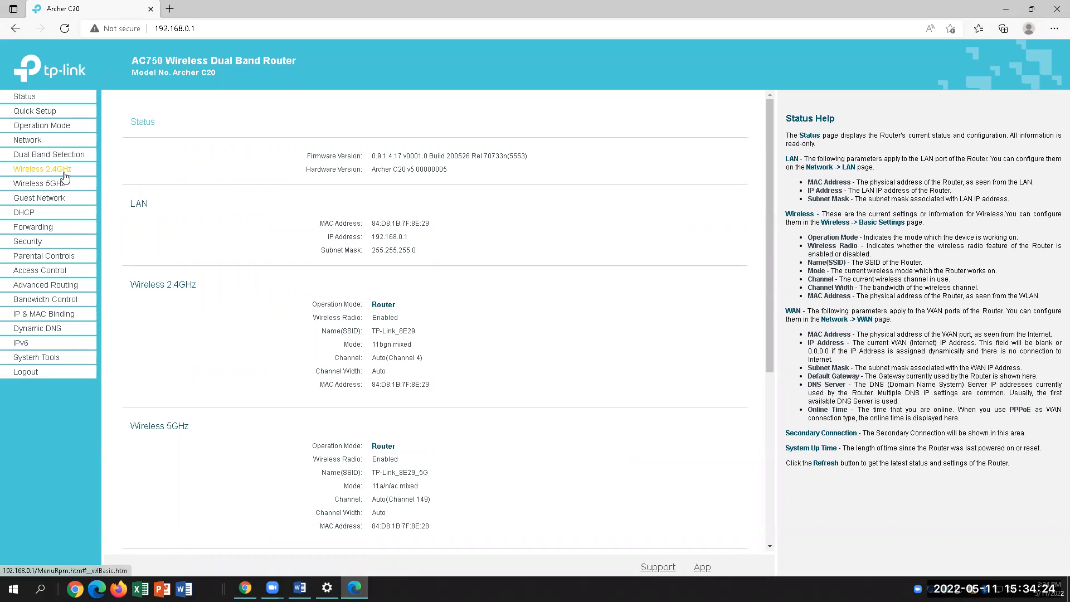
{"action": "left_click", "coordinate": [44, 169]}
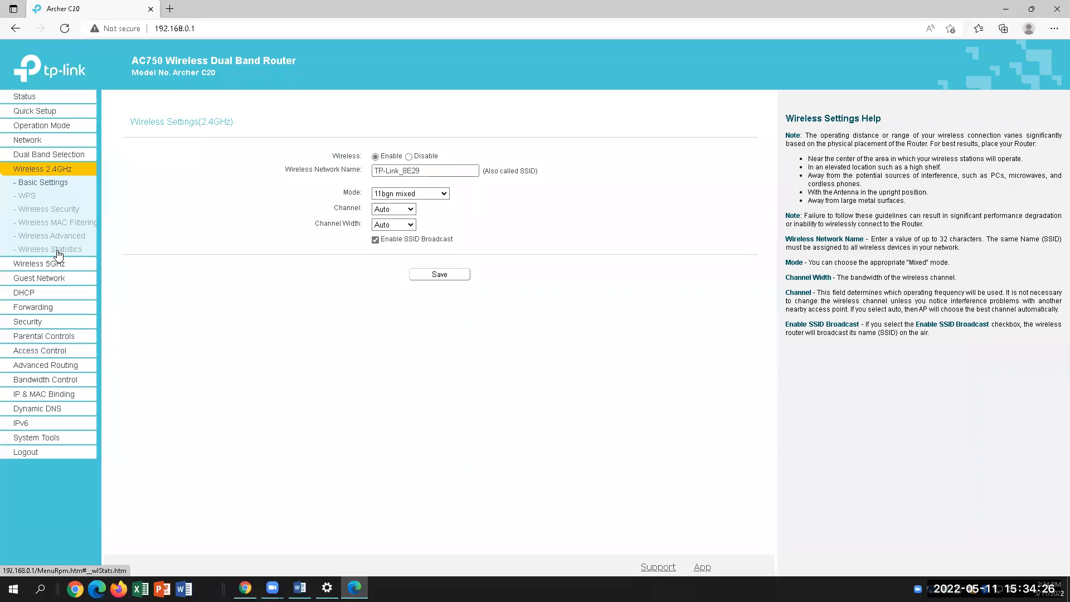
{"action": "left_click", "coordinate": [65, 223]}
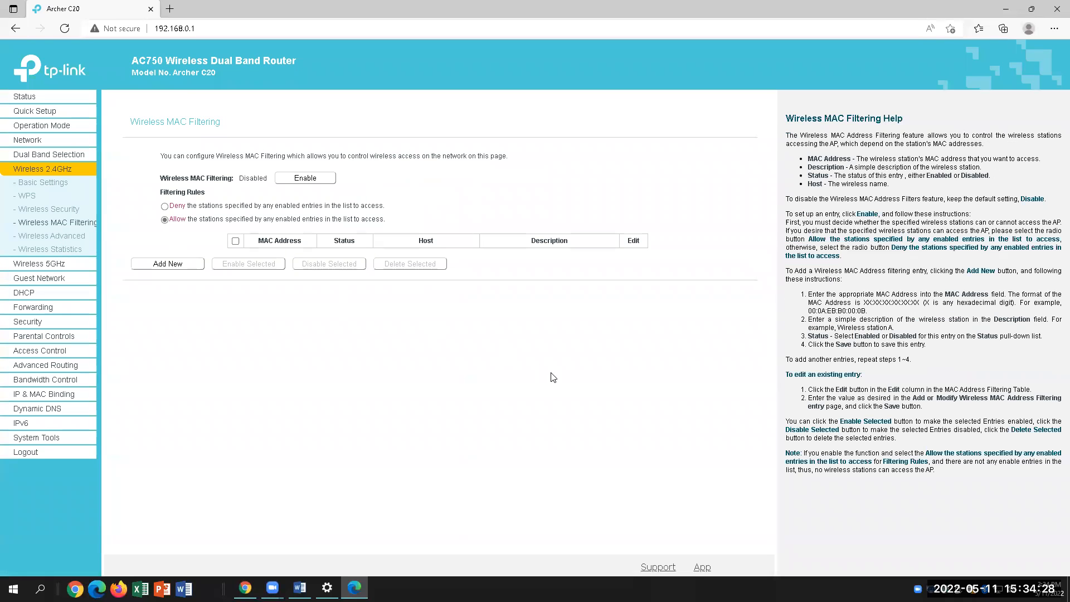
{"action": "left_click", "coordinate": [164, 220]}
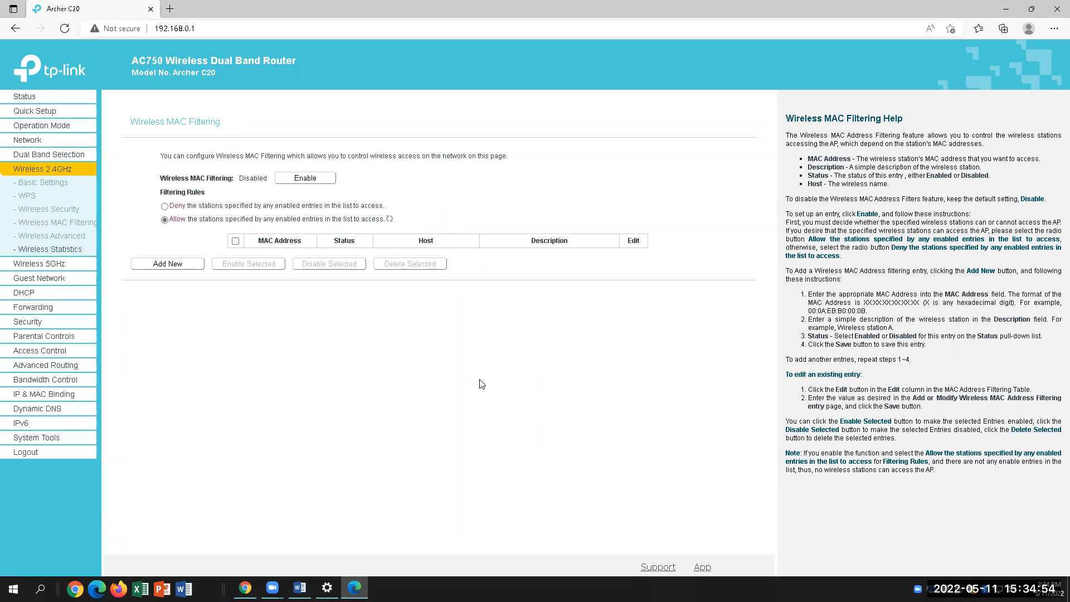
{"action": "left_click", "coordinate": [328, 587]}
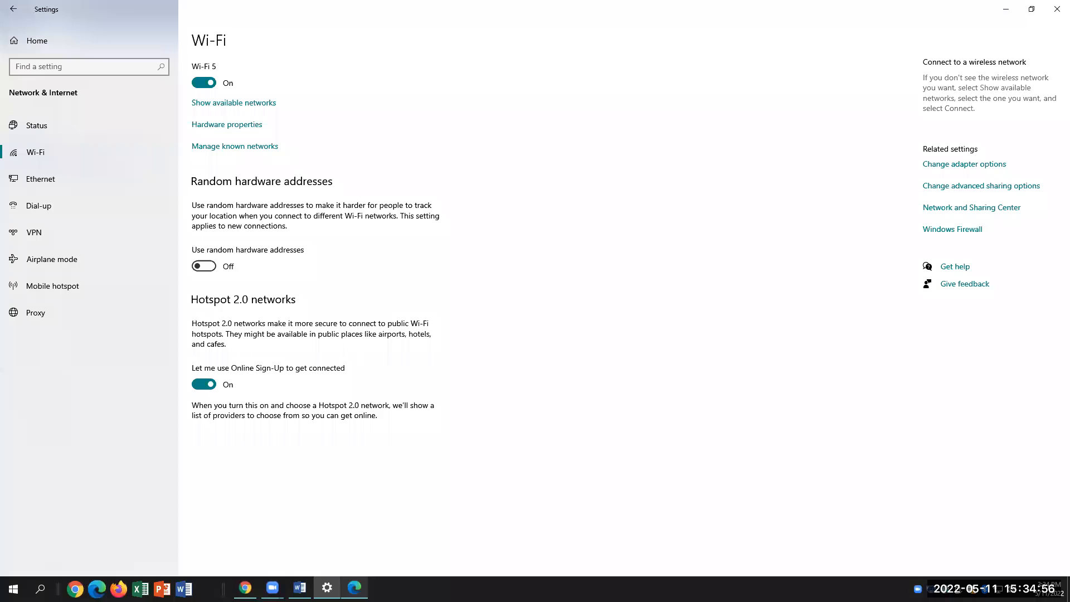
In Word, read question 17A asking how many systems are connected
{"action": "left_click", "coordinate": [328, 588]}
{"action": "left_click", "coordinate": [300, 588]}
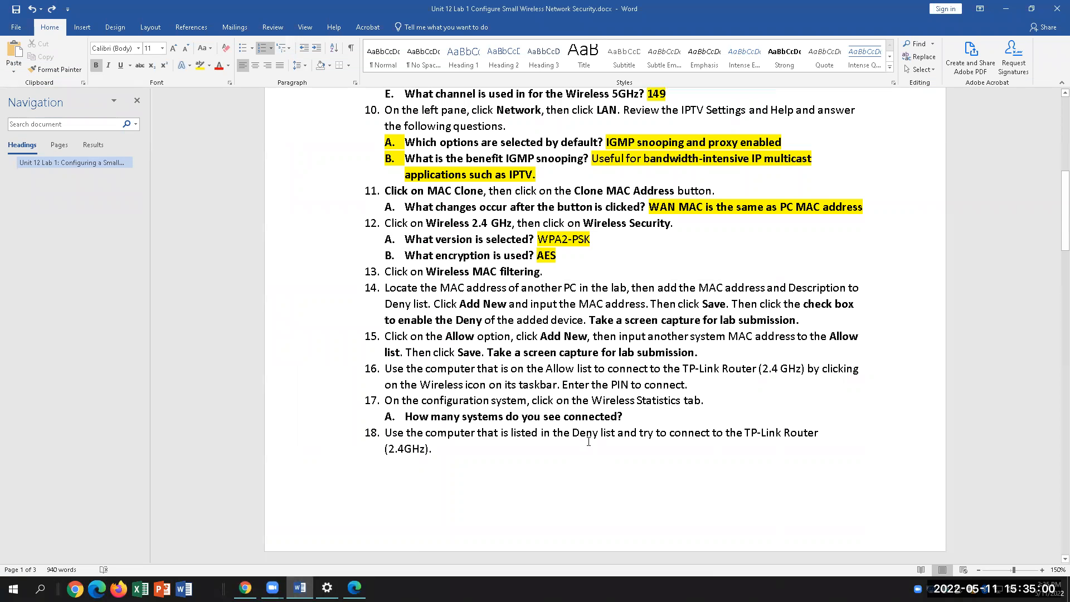
{"action": "left_click_drag", "start_coordinate": [626, 417], "coordinate": [406, 418]}
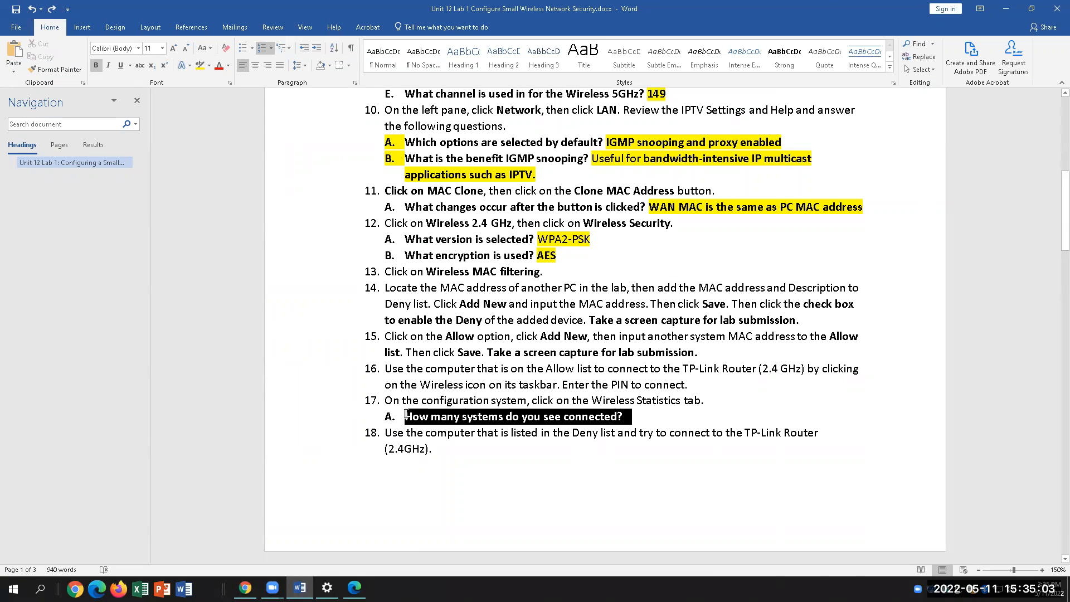
{"action": "left_click", "coordinate": [652, 417]}
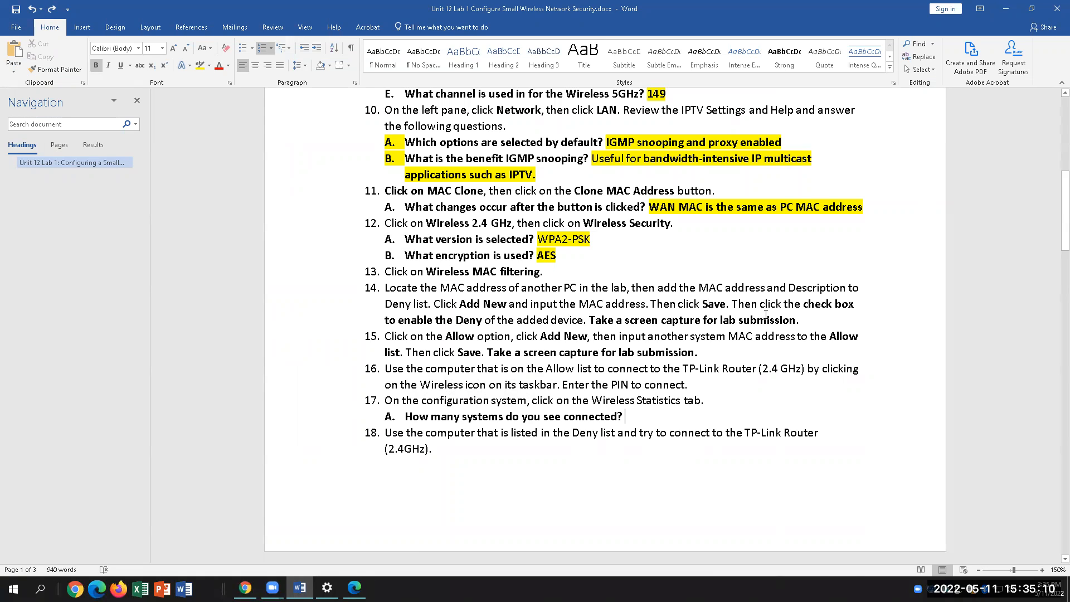
{"action": "left_click_drag", "start_coordinate": [628, 417], "coordinate": [405, 416]}
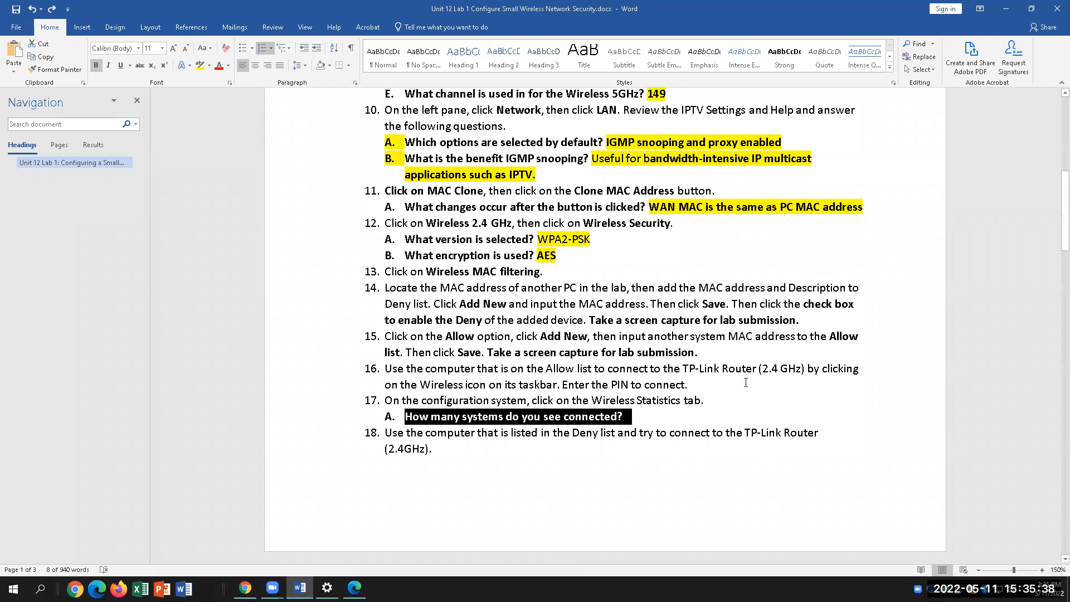
{"action": "left_click", "coordinate": [653, 453]}
{"action": "scroll", "coordinate": [653, 440], "scroll_direction": "down", "scroll_amount": 1}
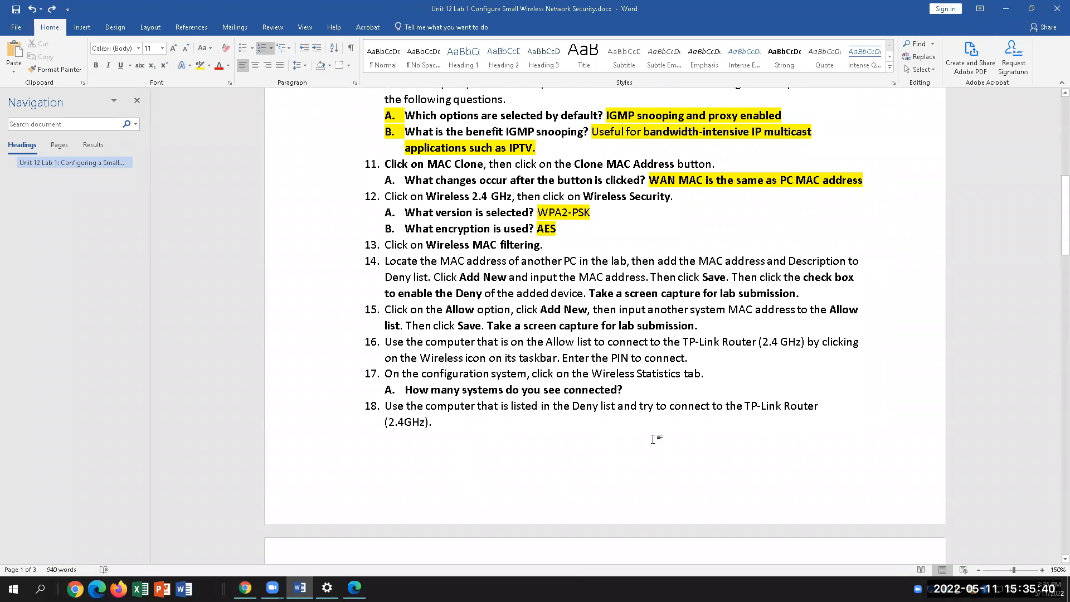
{"action": "left_click", "coordinate": [648, 391]}
Find the 'Can this system connect?' question, then return to the router page
{"action": "scroll", "coordinate": [777, 492], "scroll_direction": "down", "scroll_amount": 3}
{"action": "scroll", "coordinate": [777, 493], "scroll_direction": "down", "scroll_amount": 1}
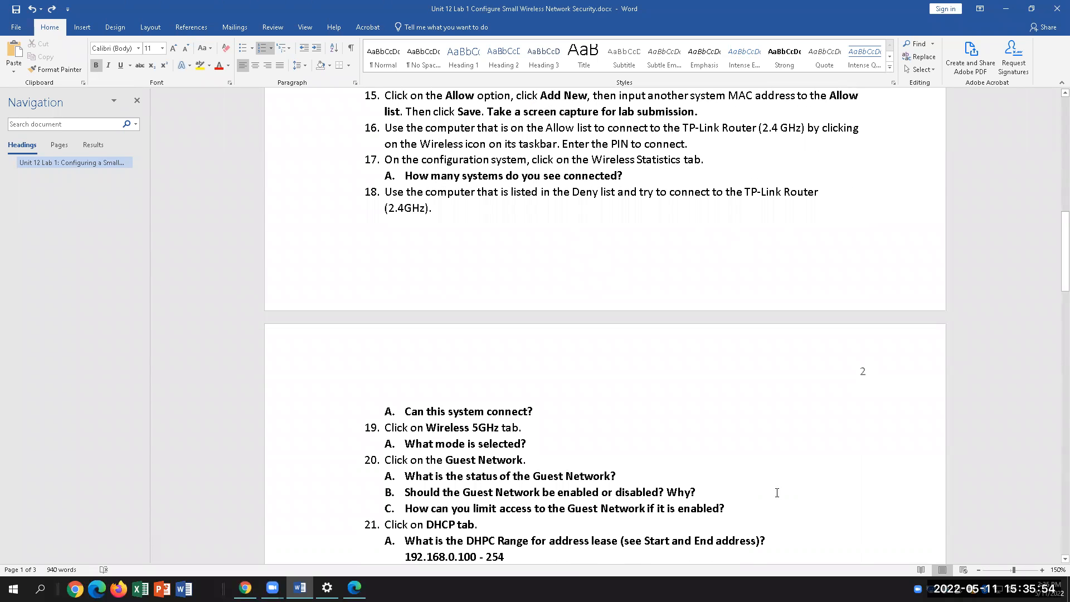
{"action": "scroll", "coordinate": [777, 493], "scroll_direction": "down", "scroll_amount": 1}
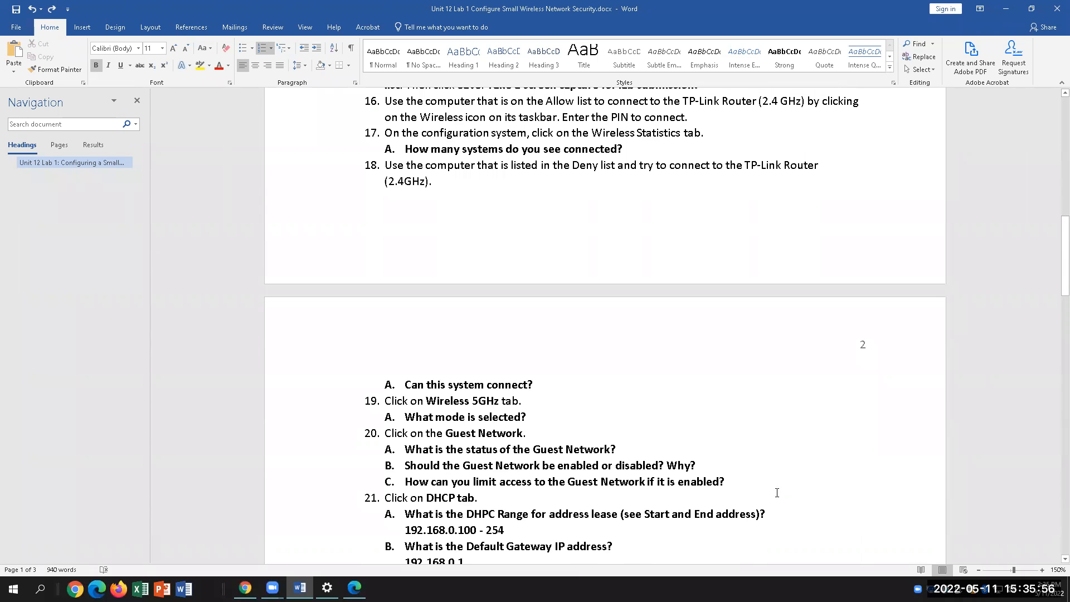
{"action": "scroll", "coordinate": [777, 493], "scroll_direction": "up", "scroll_amount": 3}
{"action": "left_click_drag", "start_coordinate": [531, 465], "coordinate": [403, 465]}
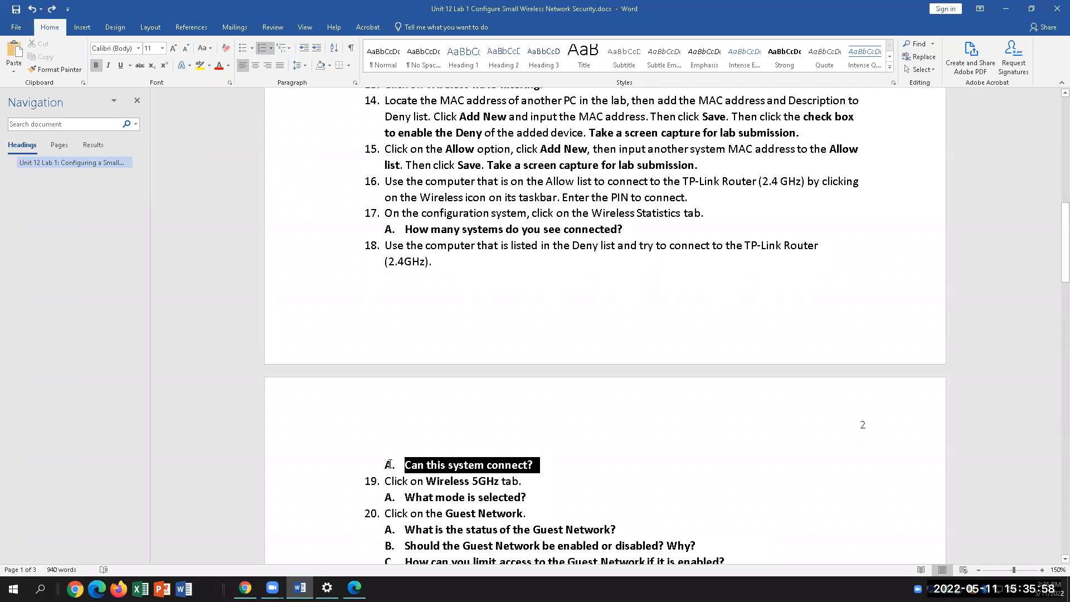
{"action": "left_click", "coordinate": [755, 477]}
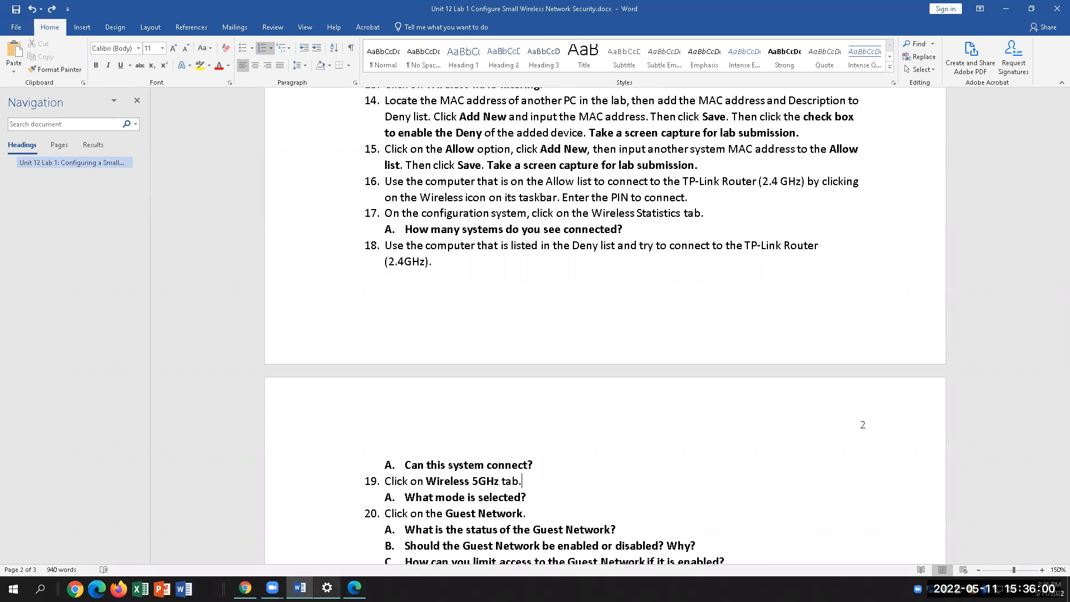
{"action": "left_click", "coordinate": [355, 588]}
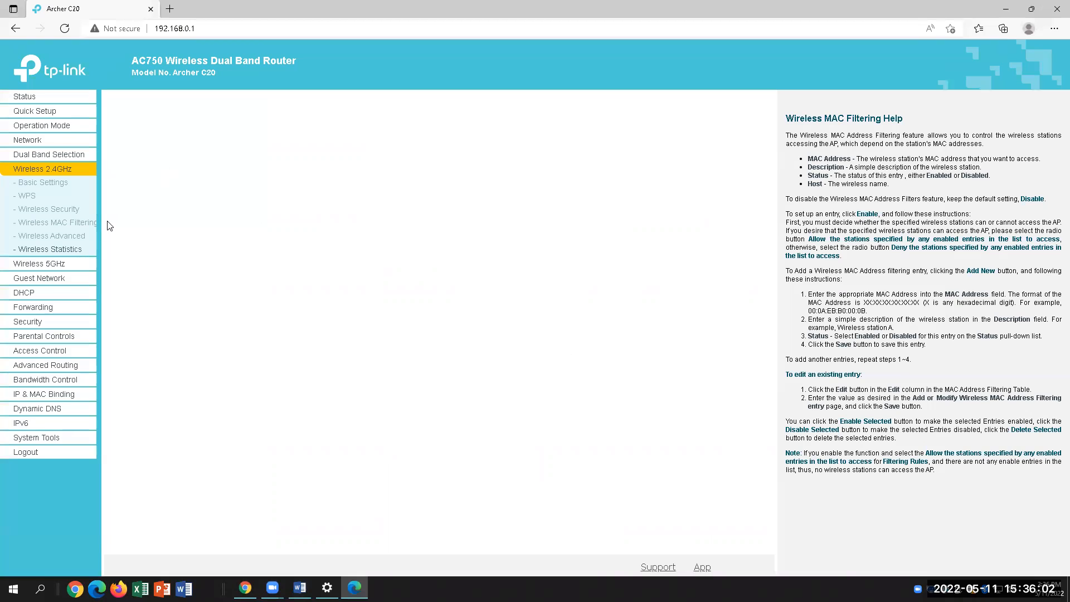
Try the router's Wireless 5GHz page; after it times out, go back to Word
{"action": "left_click", "coordinate": [49, 264]}
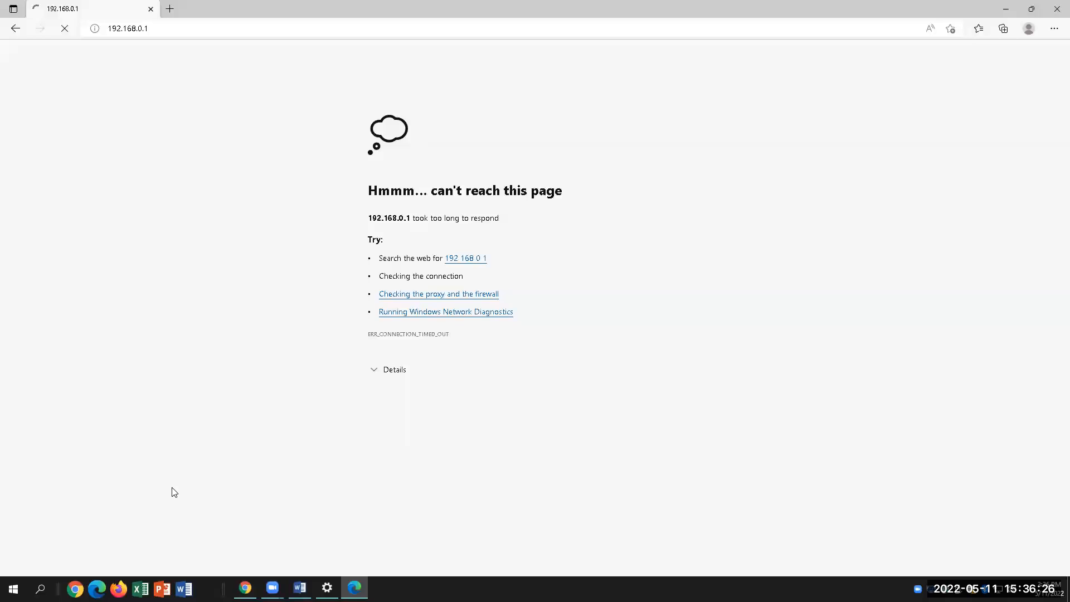
{"action": "left_click", "coordinate": [300, 588]}
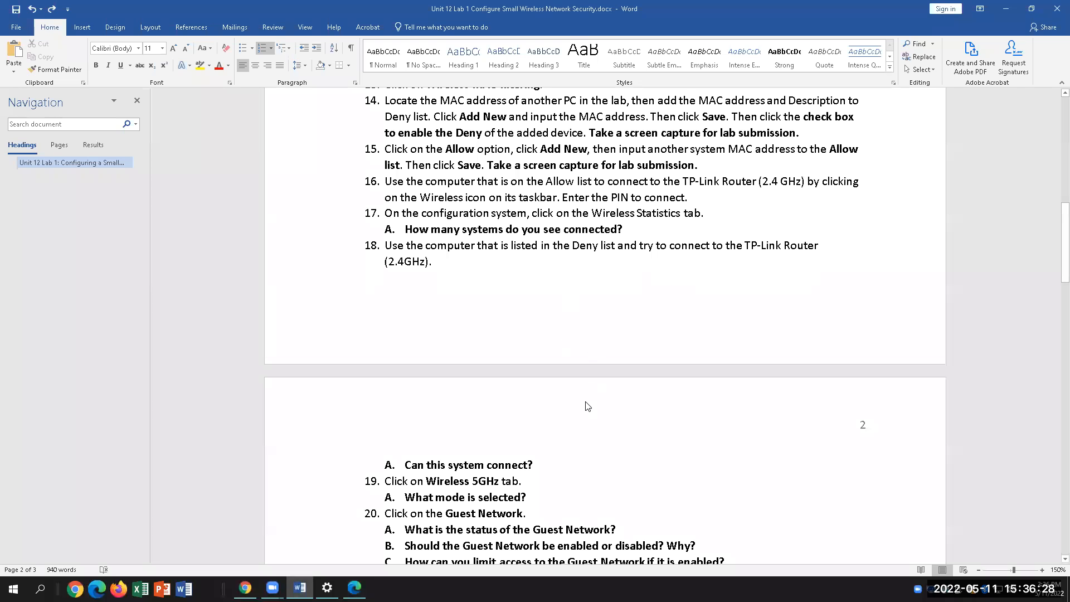
Read lab items 18 and 19 in the Word document
{"action": "scroll", "coordinate": [588, 406], "scroll_direction": "down", "scroll_amount": 2}
{"action": "scroll", "coordinate": [589, 406], "scroll_direction": "up", "scroll_amount": 1}
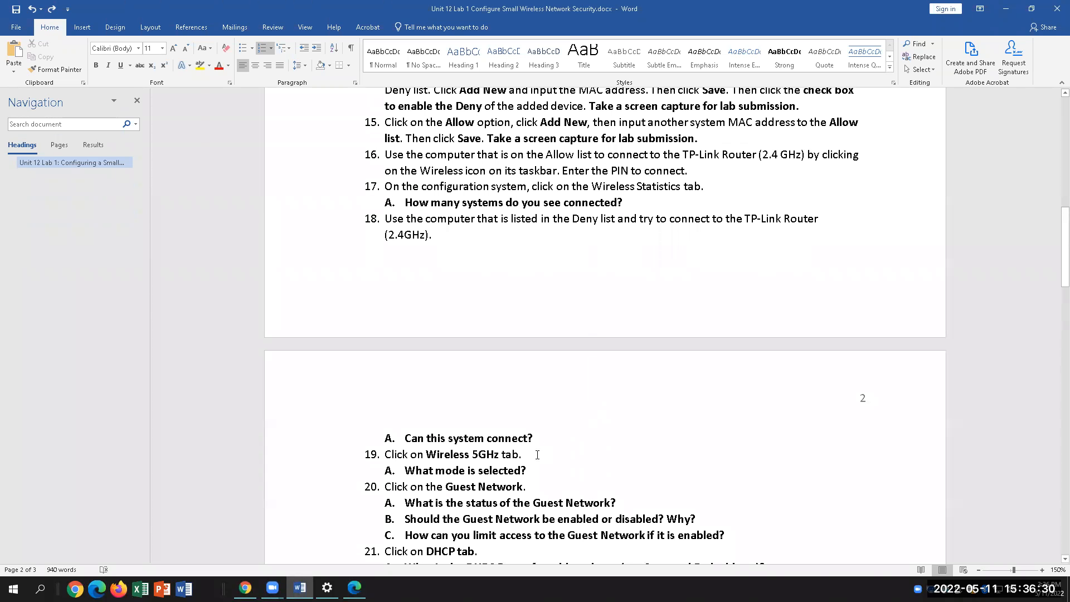
{"action": "left_click_drag", "start_coordinate": [535, 438], "coordinate": [386, 218]}
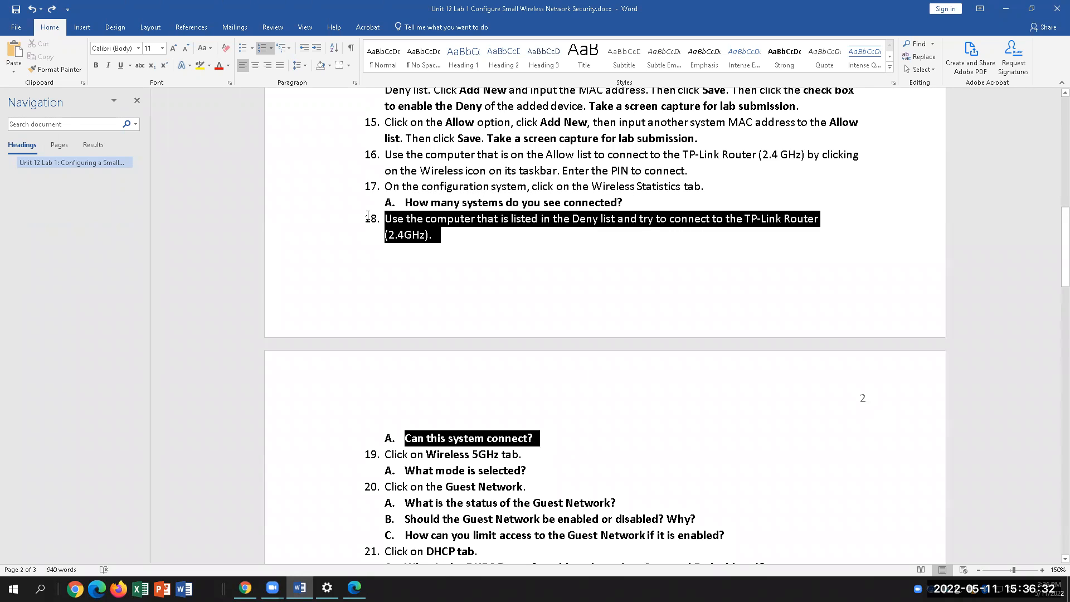
{"action": "left_click", "coordinate": [721, 275]}
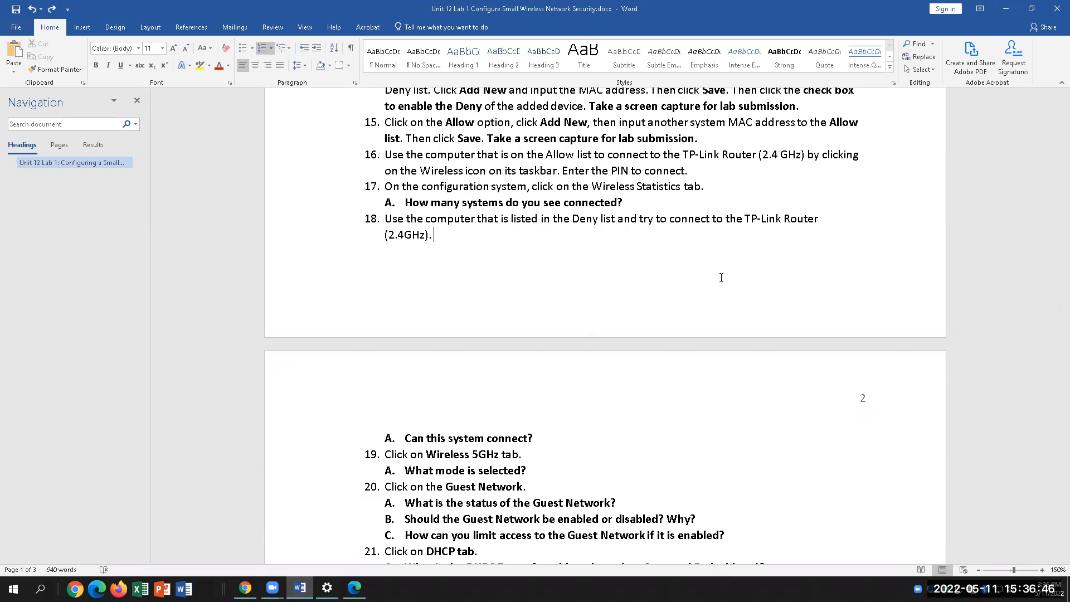
{"action": "left_click", "coordinate": [526, 456]}
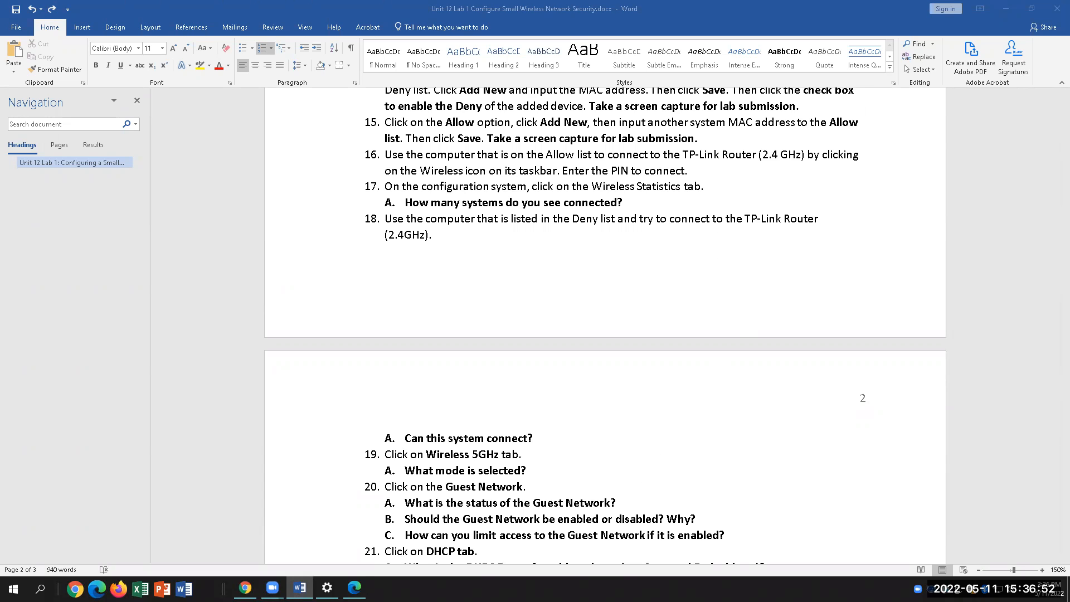
Close the unreachable router tab in Edge and bring up Wi-Fi settings
{"action": "key", "text": "alt+Tab"}
{"action": "left_click", "coordinate": [150, 9]}
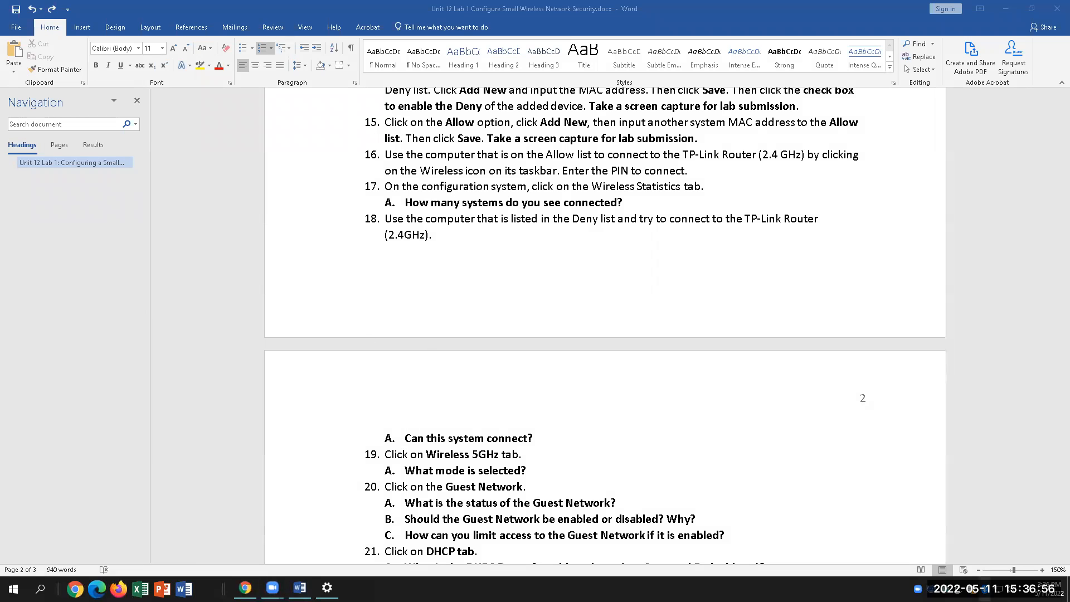
{"action": "left_click", "coordinate": [998, 588]}
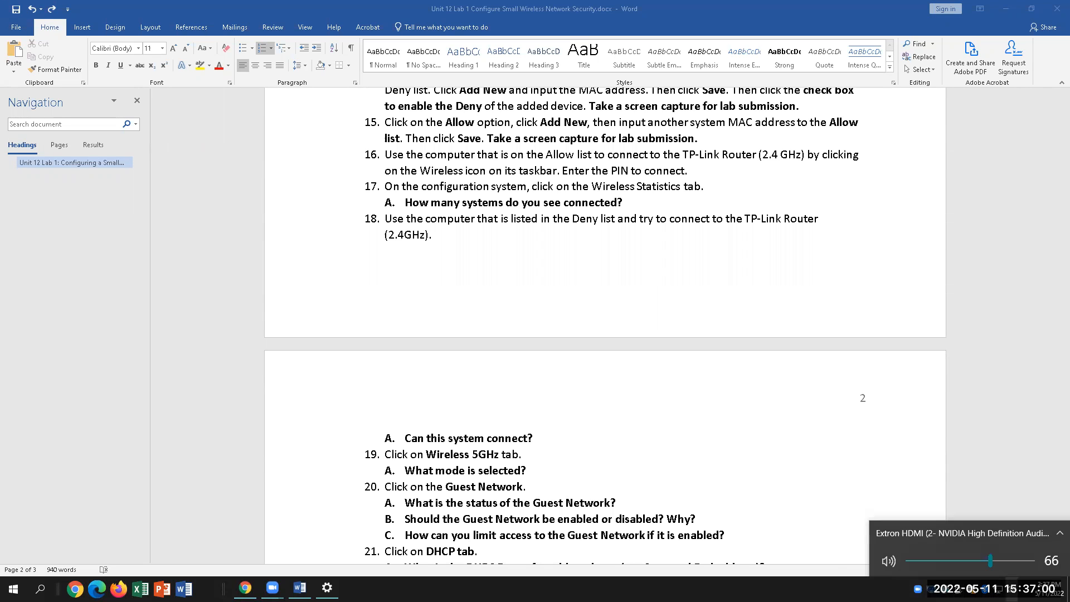
{"action": "left_click", "coordinate": [522, 454]}
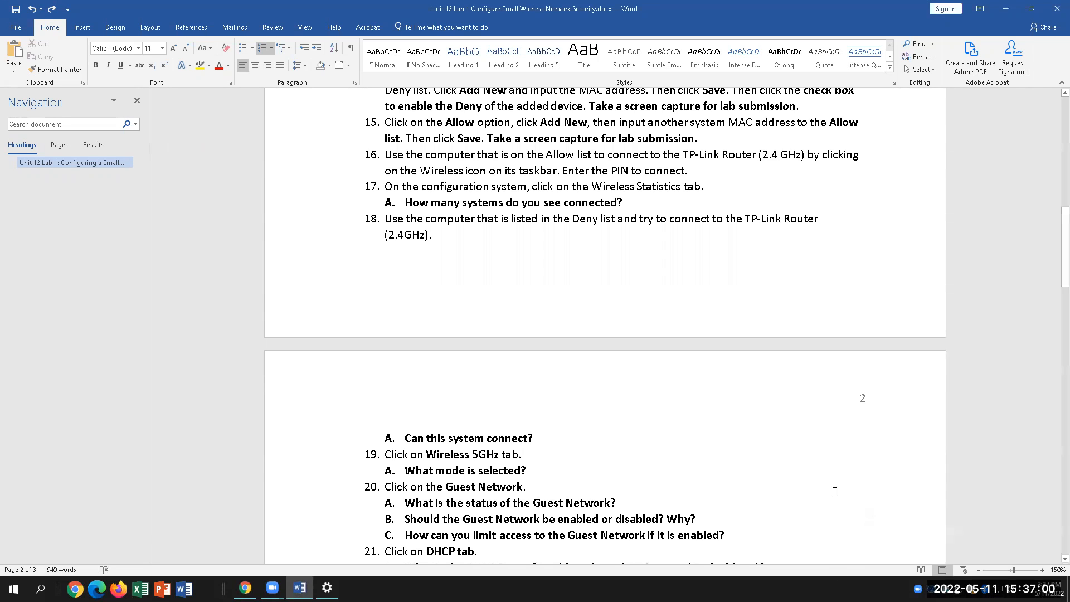
{"action": "left_click", "coordinate": [327, 588]}
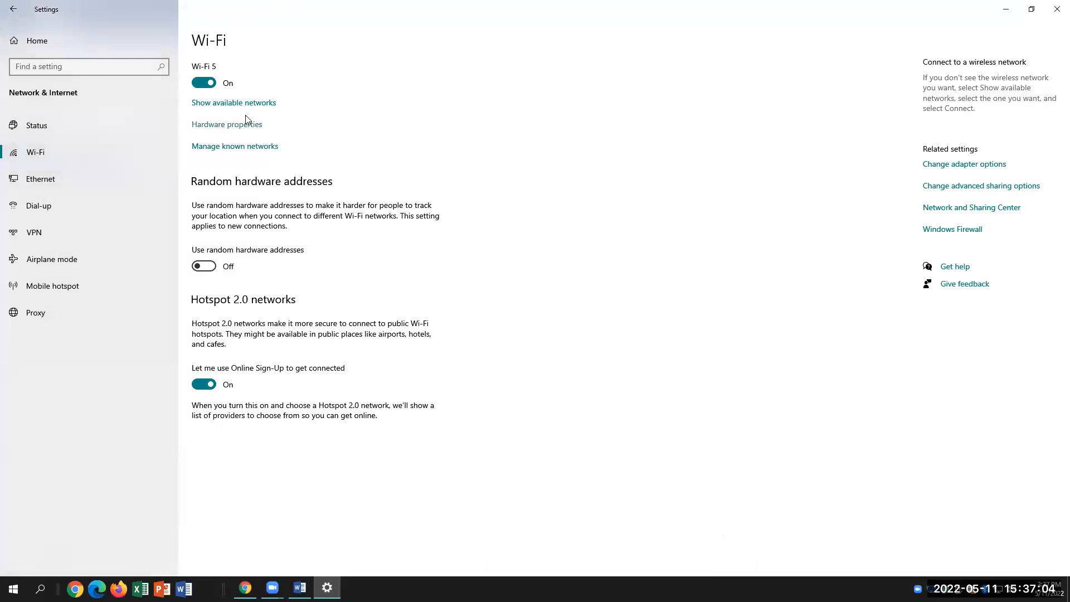
Join TP-Link_8E29 from the available networks list, then switch to the Unit 12 Lab page in Chrome
{"action": "left_click", "coordinate": [245, 103]}
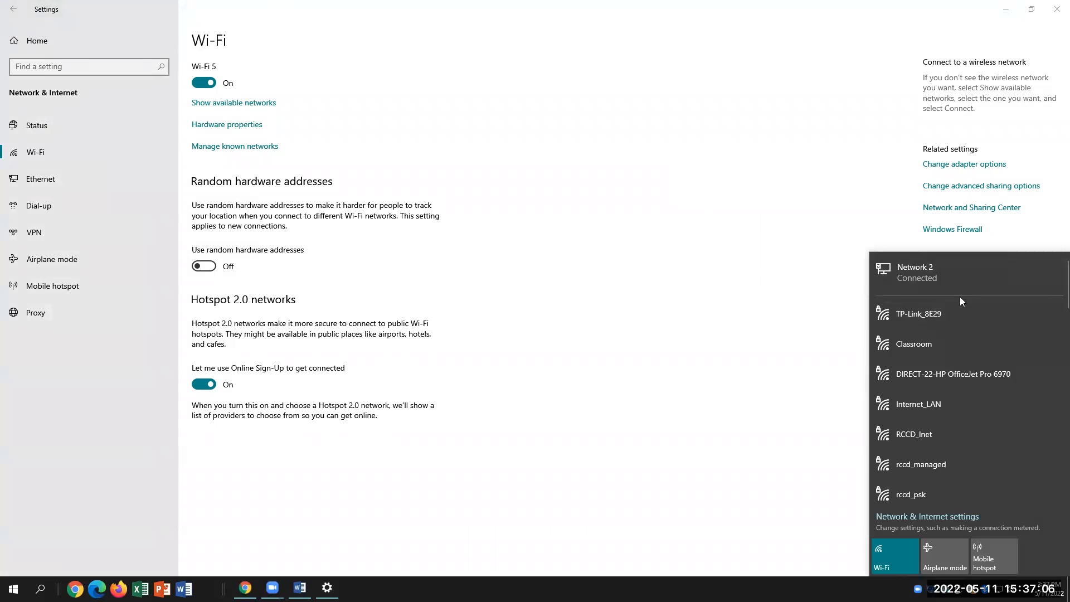
{"action": "left_click", "coordinate": [987, 315]}
{"action": "left_click", "coordinate": [1041, 366]}
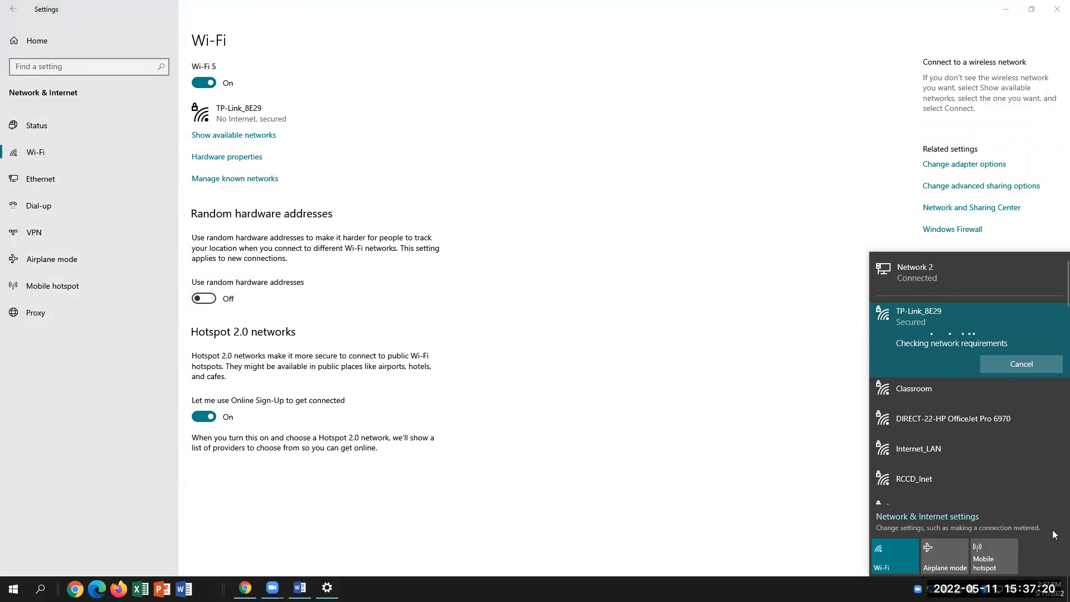
{"action": "left_click", "coordinate": [245, 588]}
{"action": "left_click", "coordinate": [245, 587]}
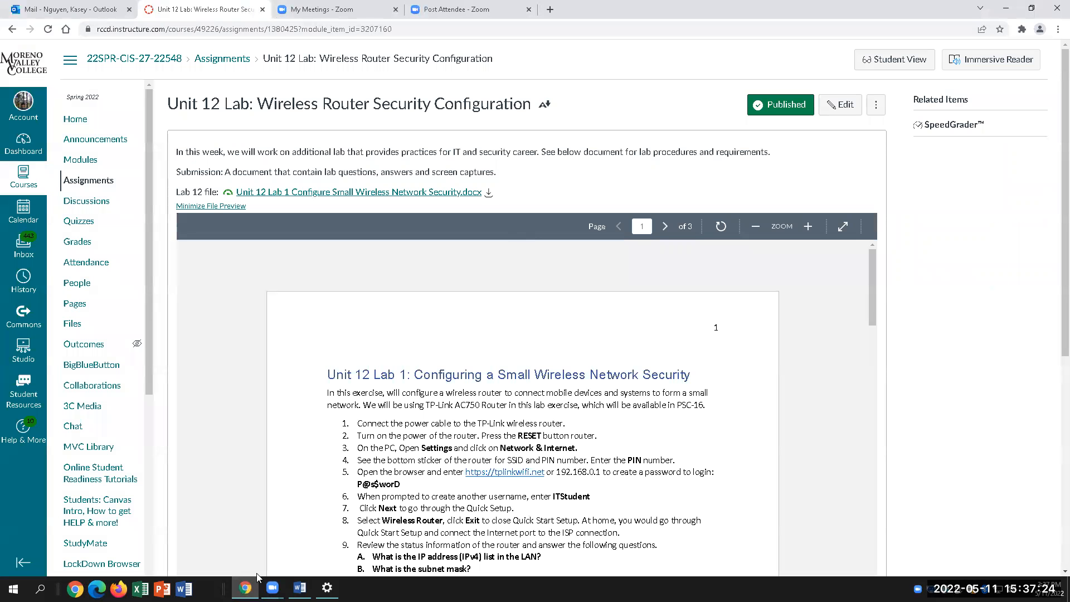
Launch Edge, then bring the Word lab document's page-2 questions back to the front
{"action": "left_click", "coordinate": [97, 589]}
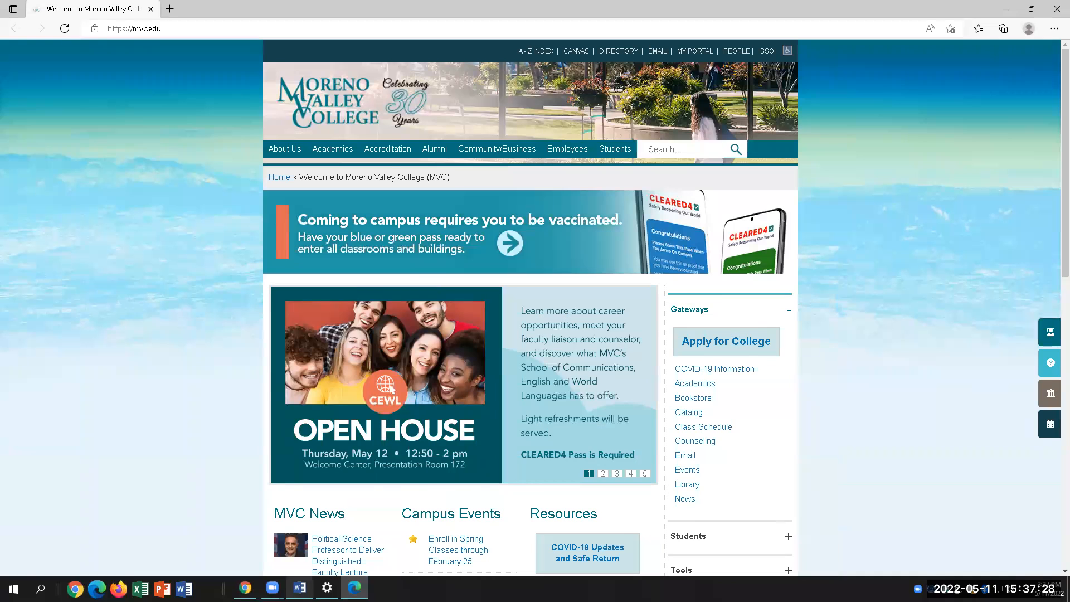
{"action": "left_click", "coordinate": [300, 588]}
{"action": "scroll", "coordinate": [857, 435], "scroll_direction": "down", "scroll_amount": 1}
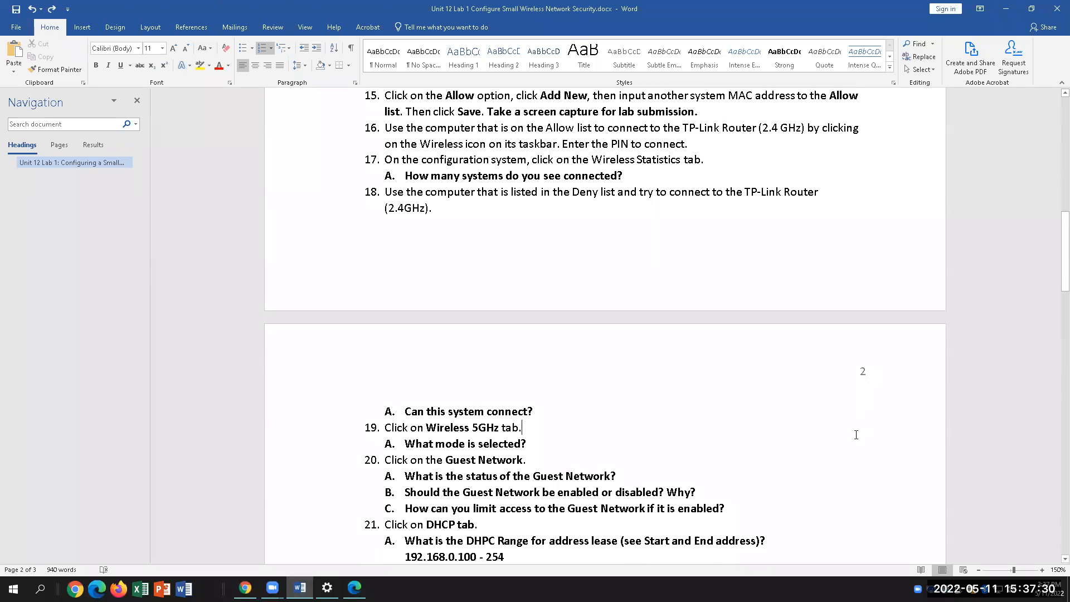
{"action": "scroll", "coordinate": [856, 435], "scroll_direction": "up", "scroll_amount": 2}
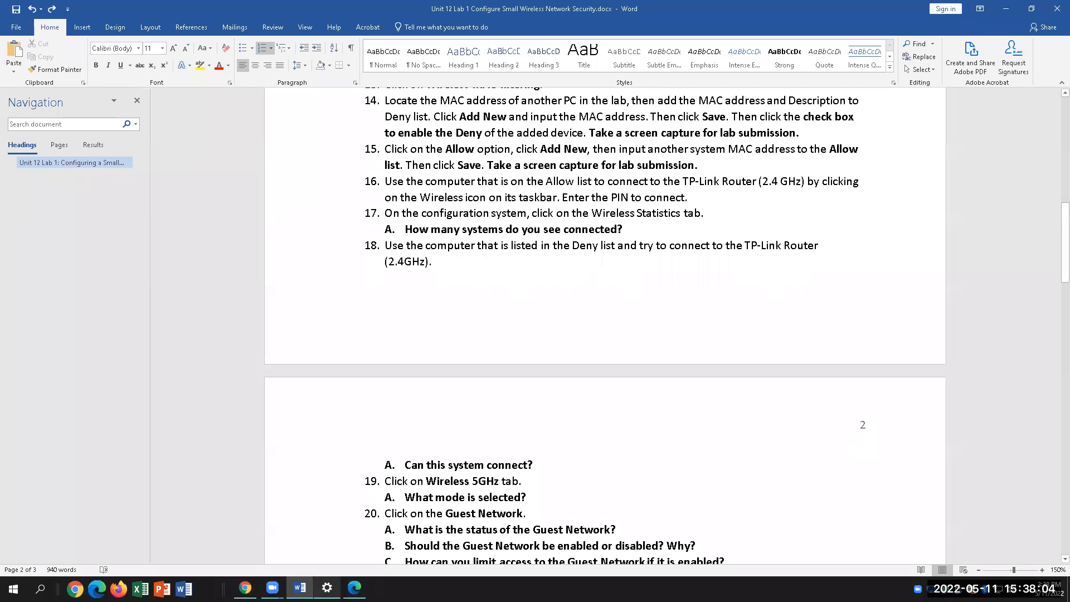
{"action": "mouse_move", "coordinate": [300, 587]}
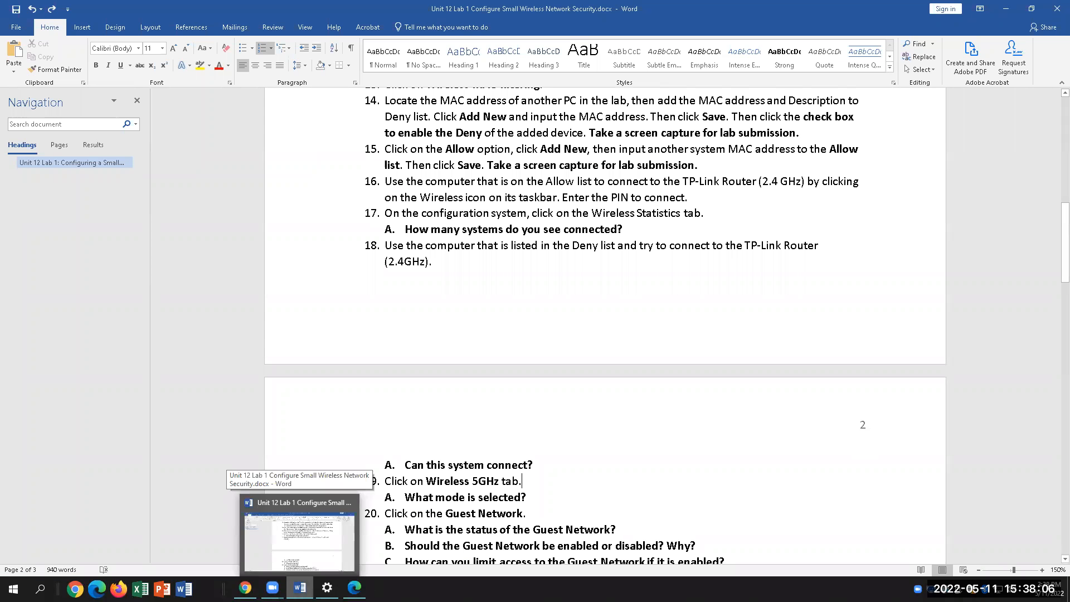
{"action": "left_click", "coordinate": [300, 587]}
{"action": "key", "text": "alt+Tab"}
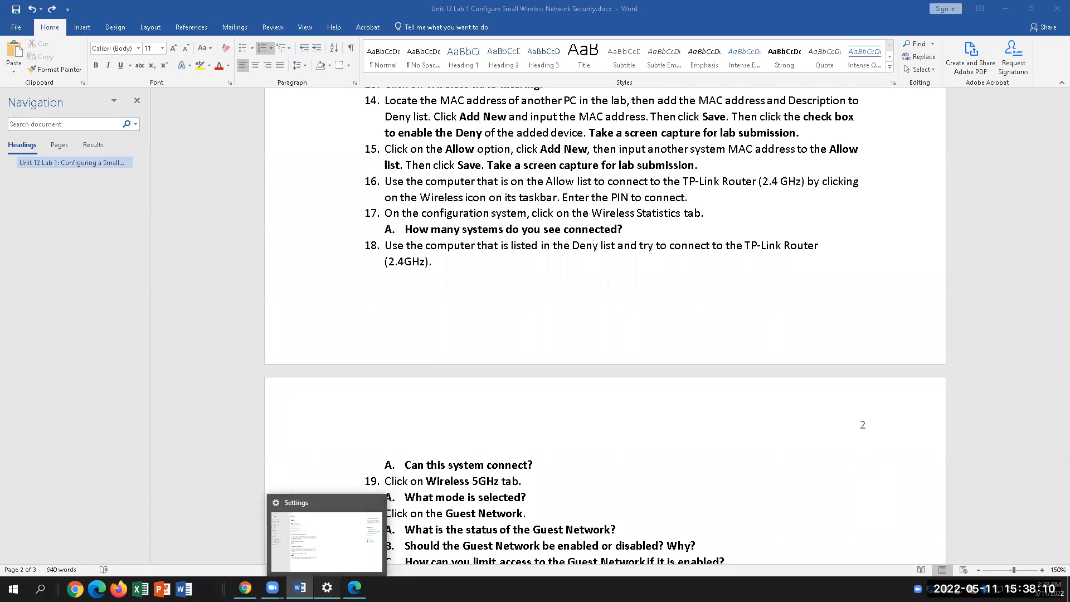
Load the router login page at 192.168.0.1 in Edge and enter the admin password
{"action": "left_click", "coordinate": [327, 588]}
{"action": "left_click", "coordinate": [355, 587]}
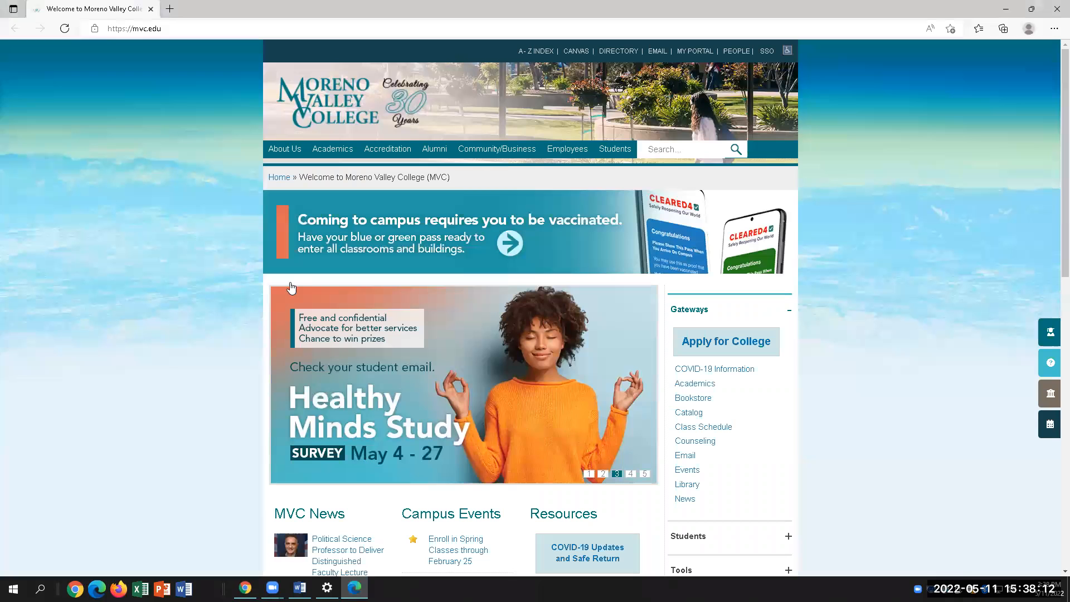
{"action": "left_click", "coordinate": [183, 28]}
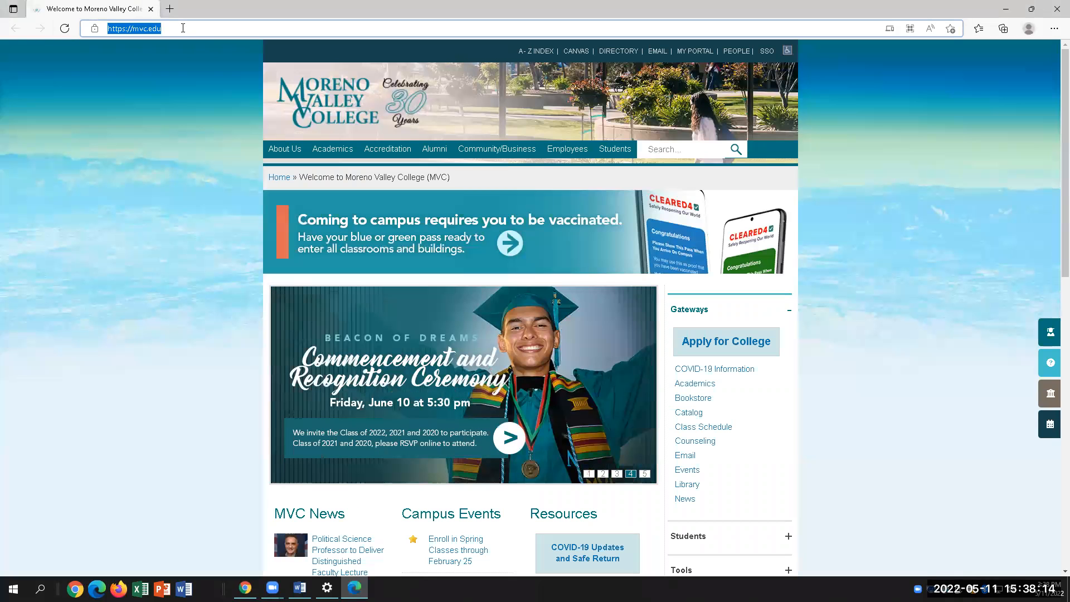
{"action": "type", "text": "192"}
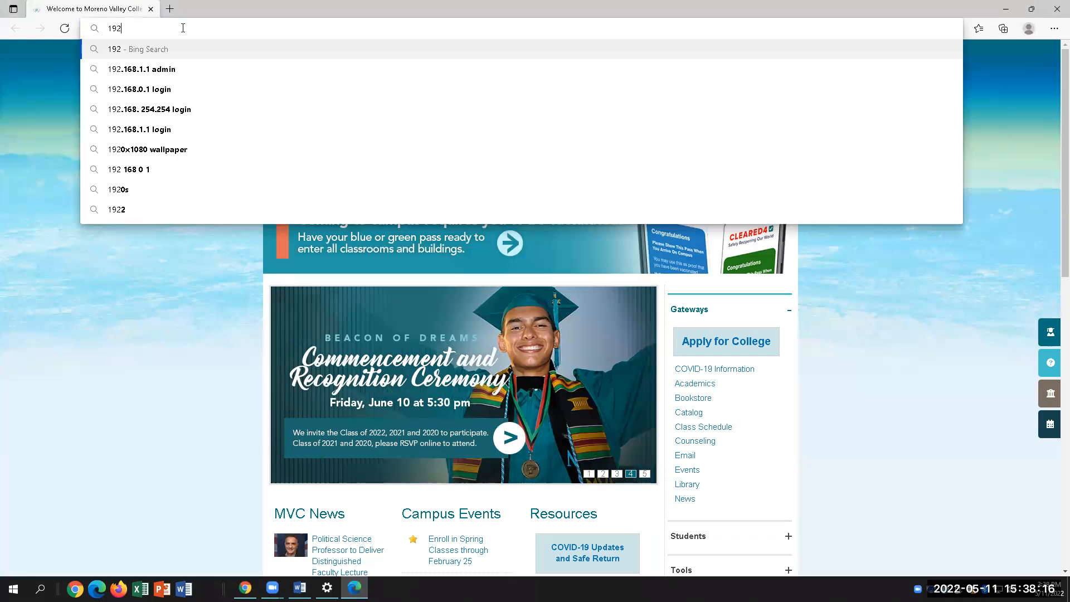
{"action": "type", "text": ".,"}
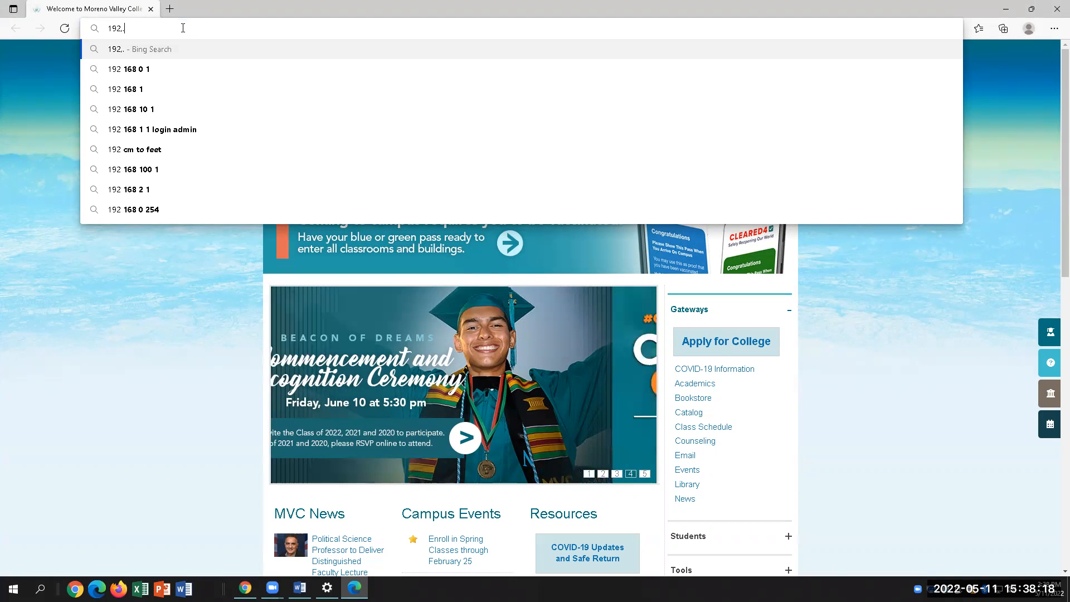
{"action": "key", "text": "BackSpace"}
{"action": "type", "text": "168"}
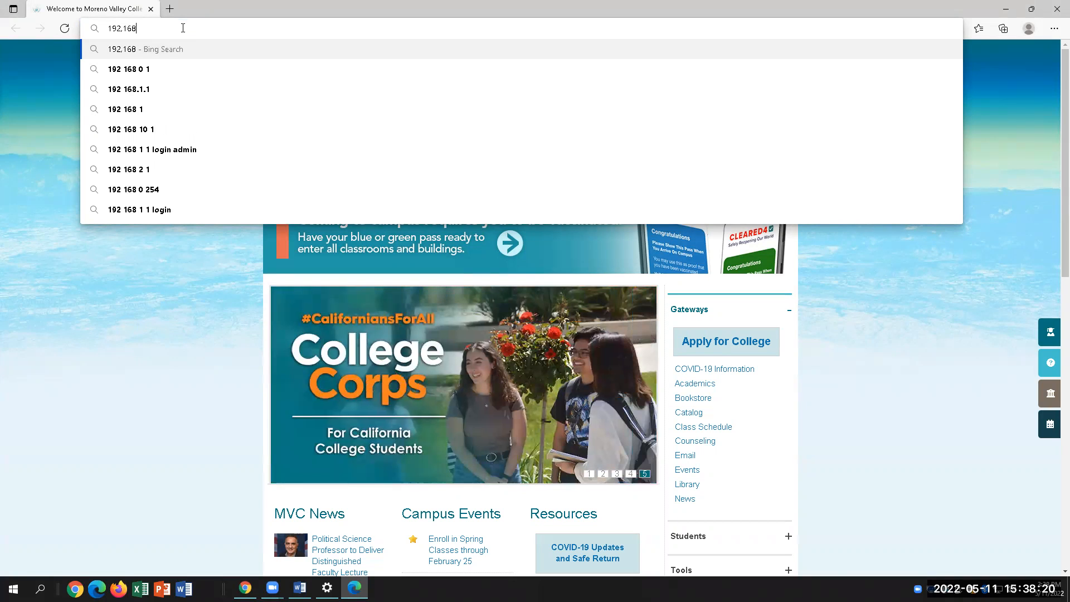
{"action": "type", "text": "..0.1"}
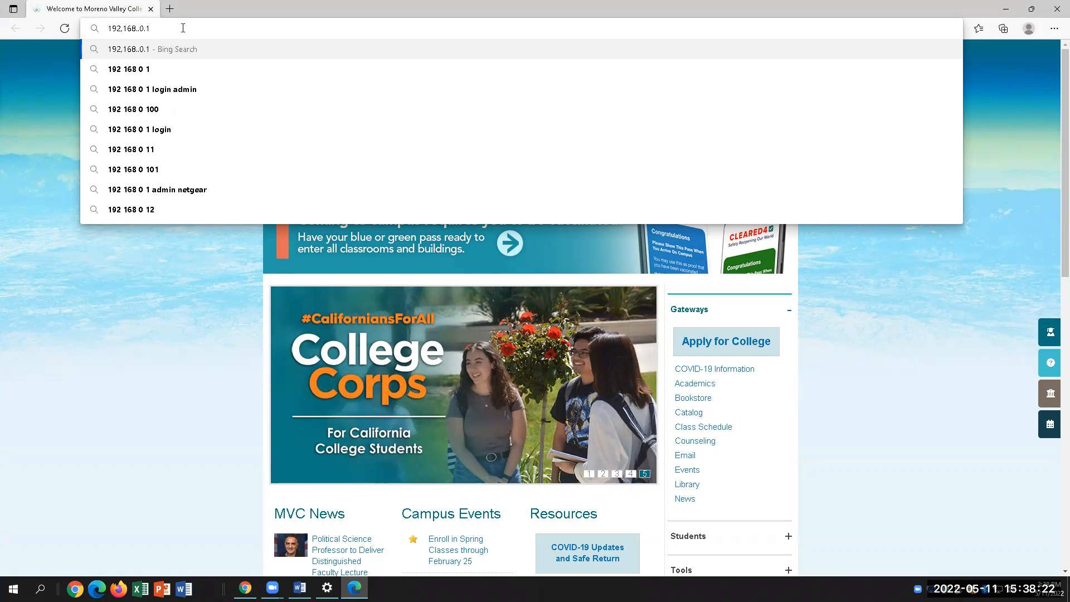
{"action": "key", "text": "Return"}
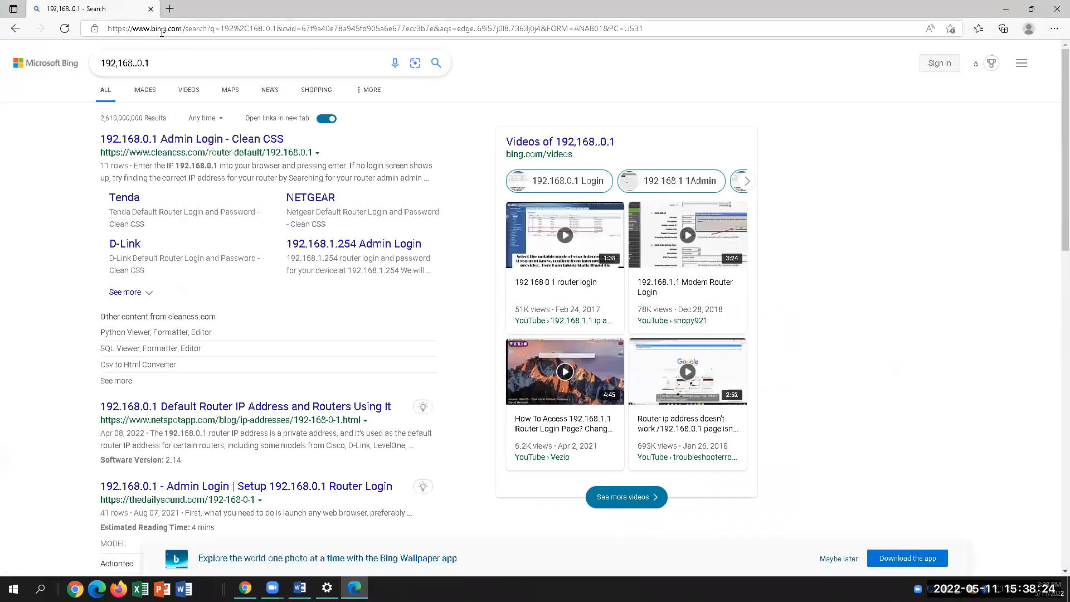
{"action": "left_click", "coordinate": [162, 32]}
{"action": "type", "text": "192.168.0."}
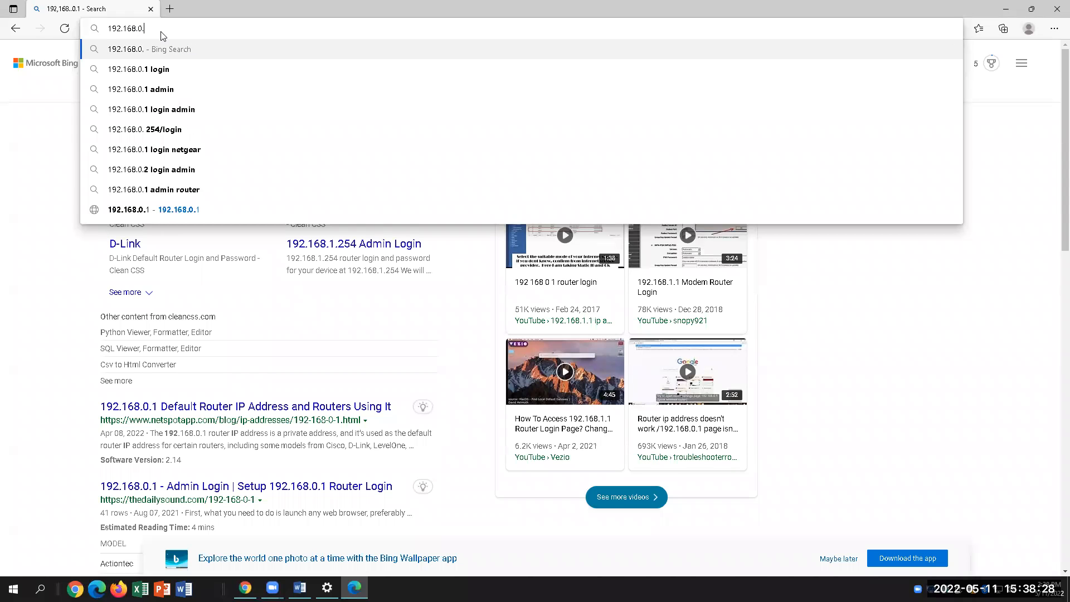
{"action": "type", "text": "1"}
{"action": "key", "text": "Return"}
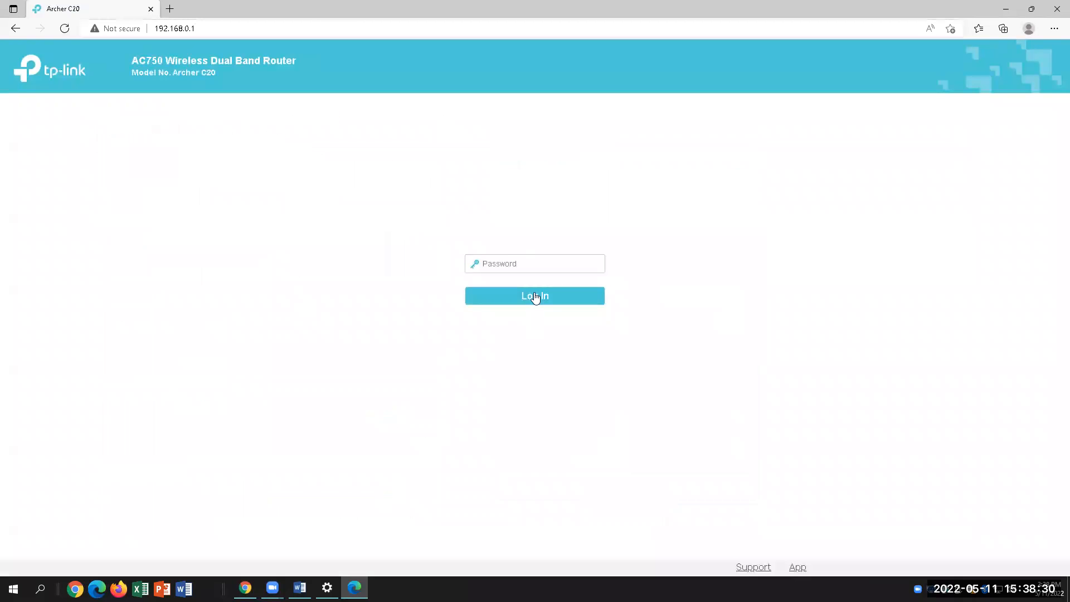
{"action": "left_click", "coordinate": [544, 263]}
{"action": "type", "text": "**********"}
Log in without saving the password and open the Wireless 5GHz settings
{"action": "key", "text": "Return"}
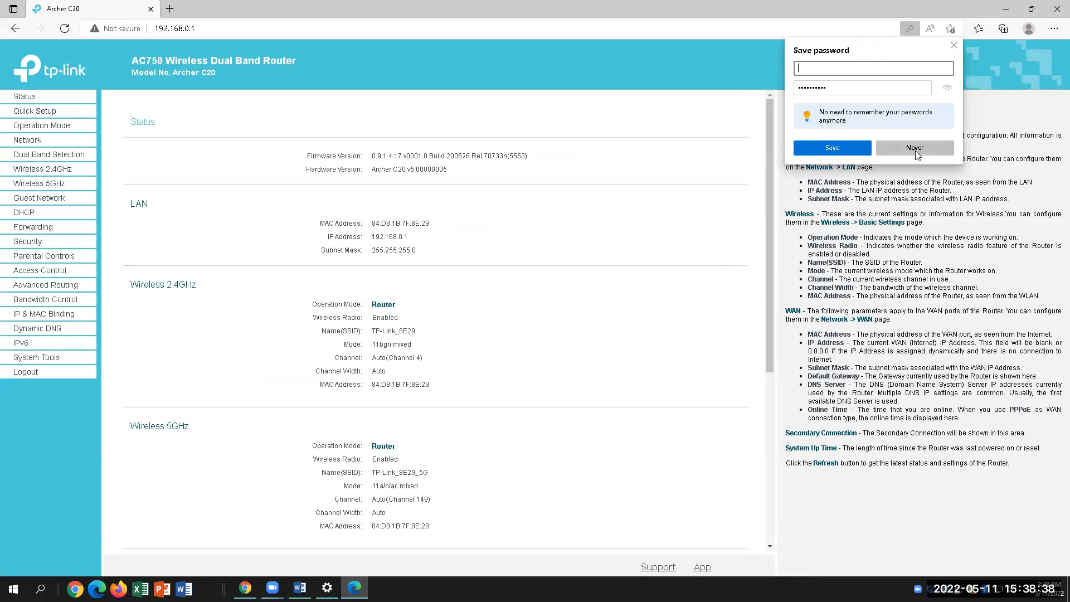
{"action": "left_click", "coordinate": [914, 148]}
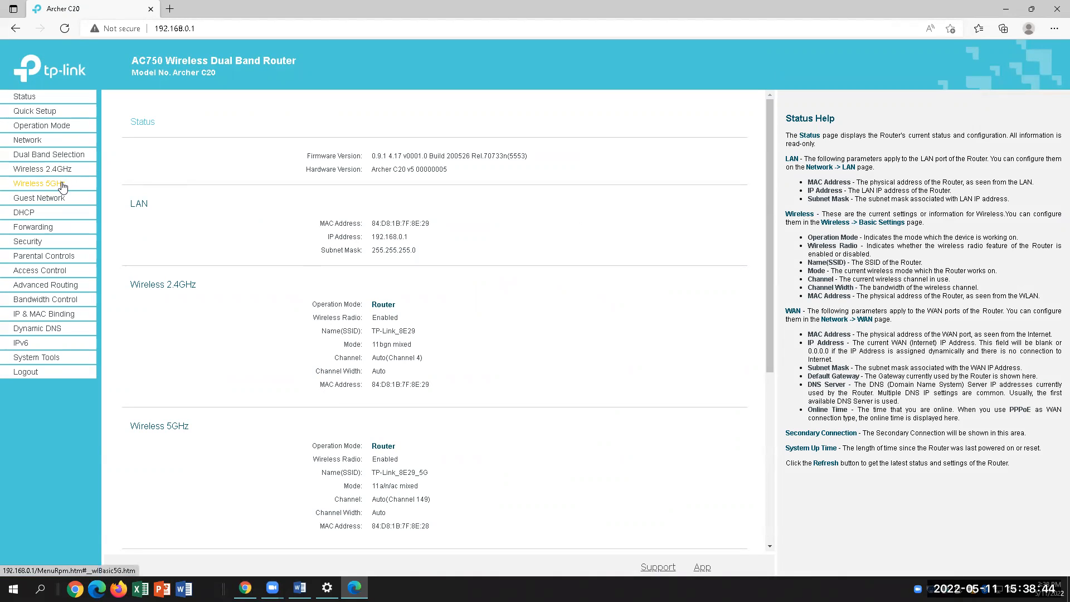
{"action": "left_click", "coordinate": [47, 183]}
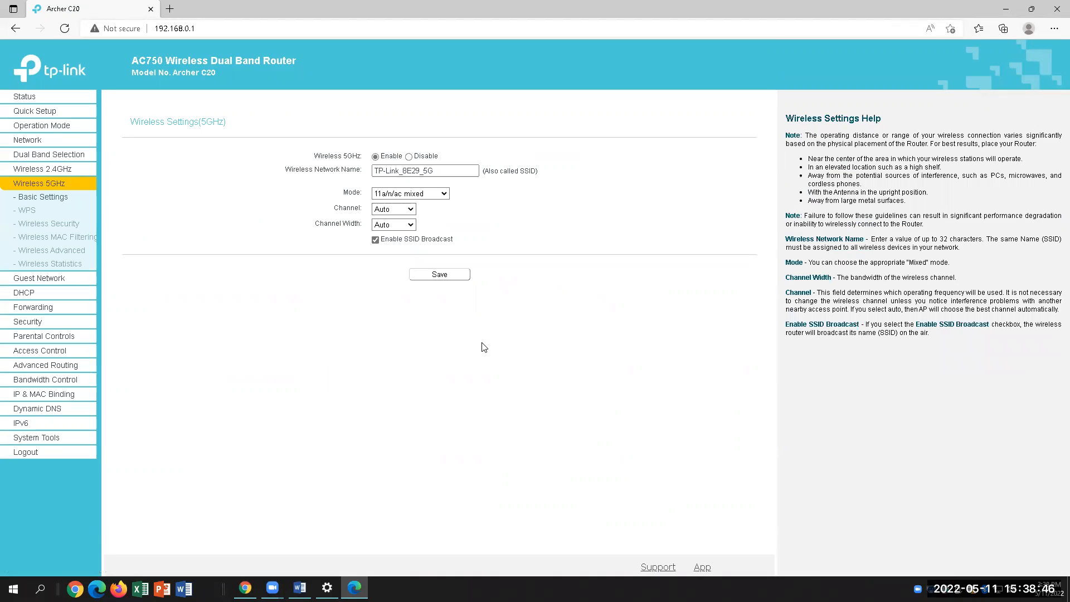
Compare the 5GHz settings with the lab questions, ending in the Word document
{"action": "left_click", "coordinate": [300, 588]}
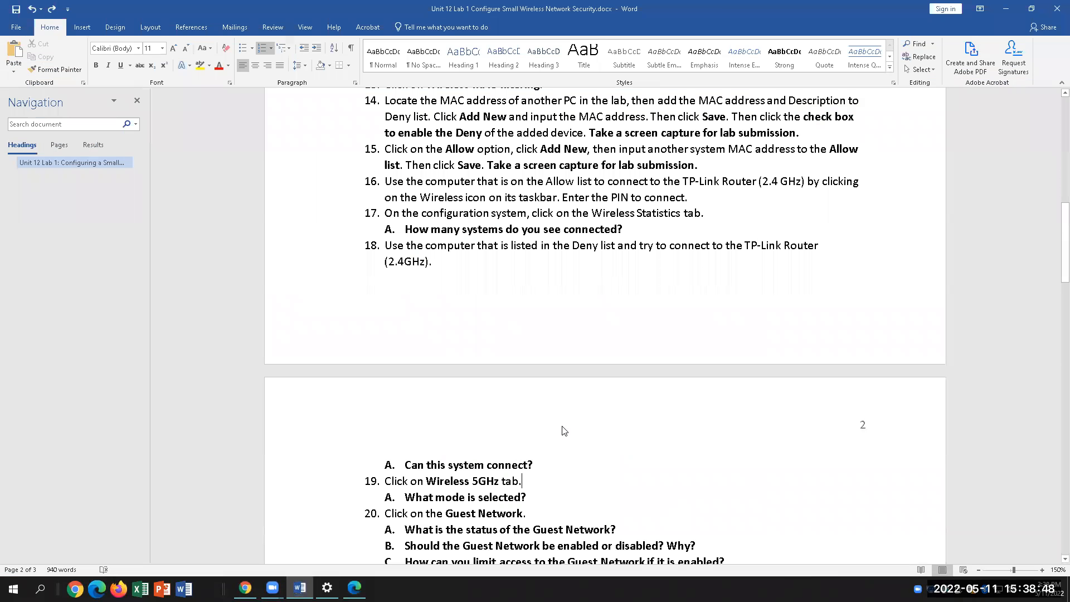
{"action": "scroll", "coordinate": [563, 429], "scroll_direction": "down", "scroll_amount": 4}
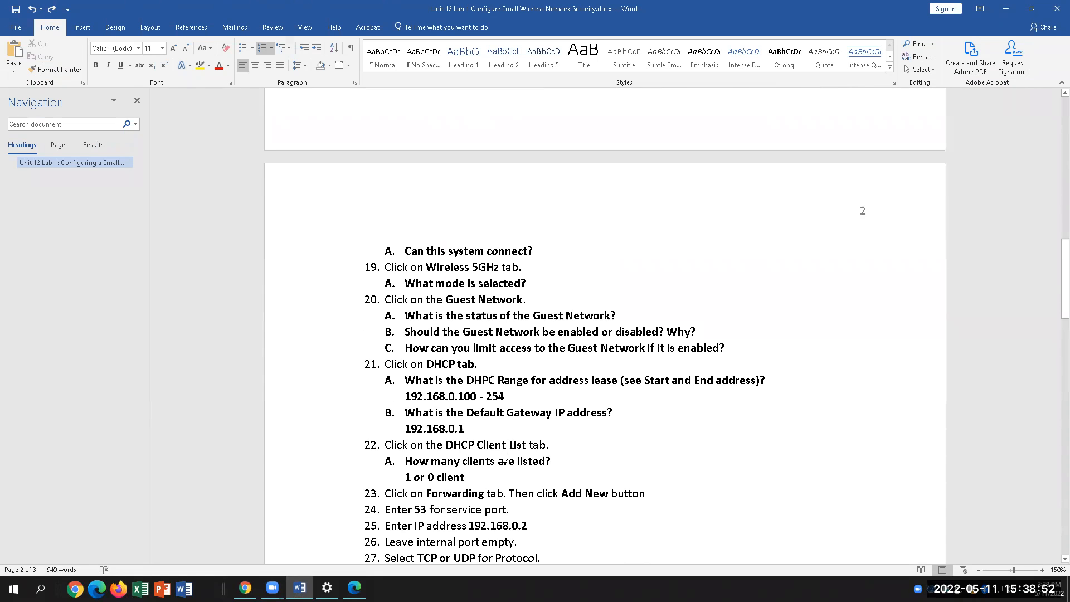
{"action": "left_click", "coordinate": [354, 588]}
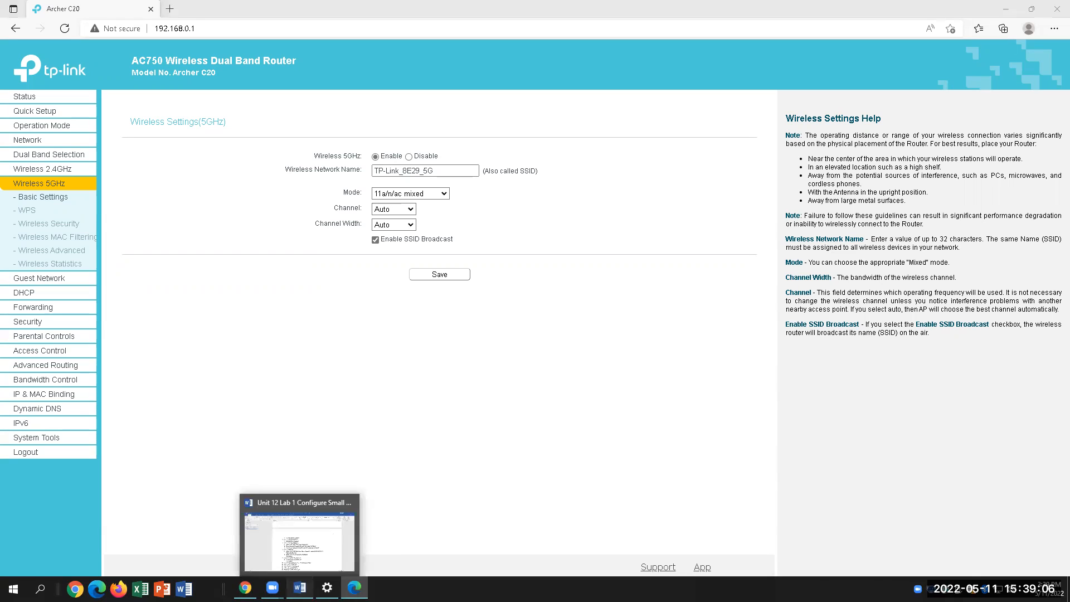
{"action": "left_click", "coordinate": [300, 588]}
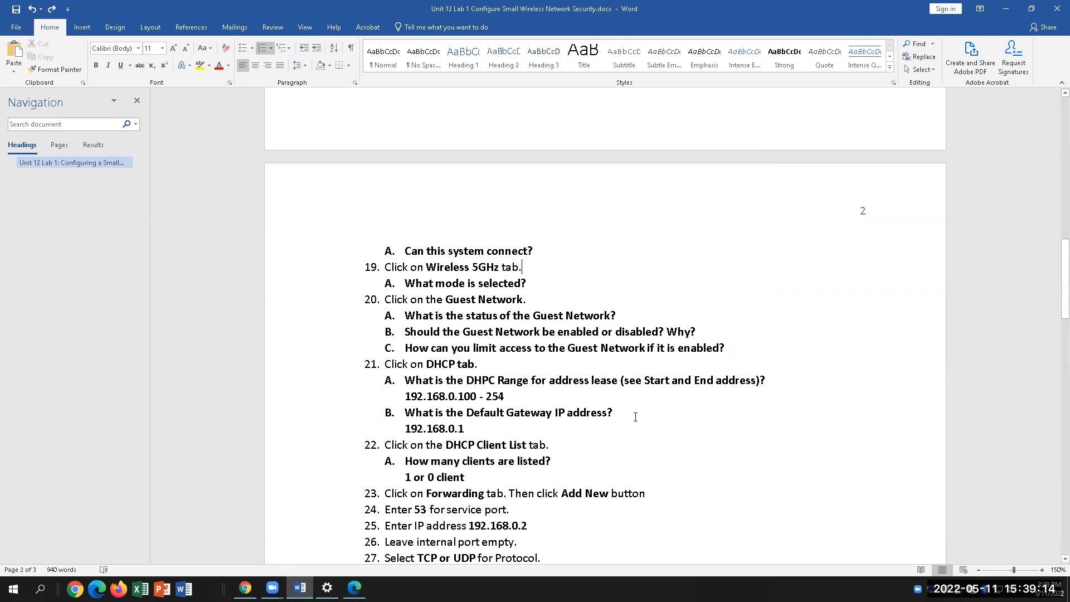
Answer question 19A with 'Mixed: 11n/g/ac' and highlight it yellow
{"action": "left_click", "coordinate": [550, 287]}
{"action": "type", "text": "Mi"}
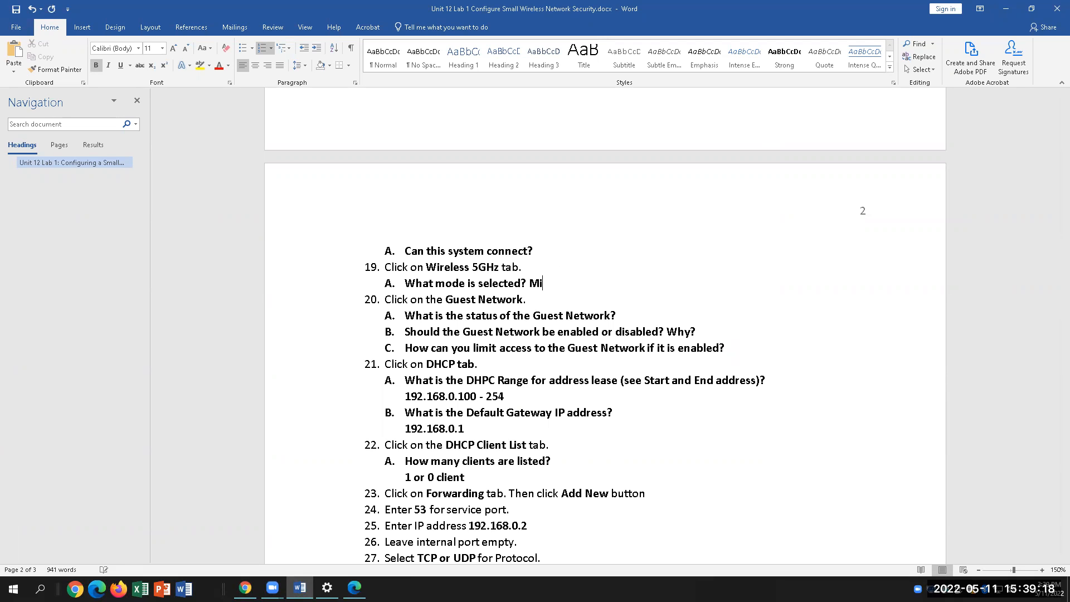
{"action": "type", "text": "xed"}
{"action": "type", "text": ": "}
{"action": "type", "text": "112"}
{"action": "key", "text": "BackSpace"}
{"action": "type", "text": "2"}
{"action": "key", "text": "BackSpace"}
{"action": "type", "text": "n/g/ac"}
{"action": "left_click_drag", "start_coordinate": [529, 283], "coordinate": [614, 284]}
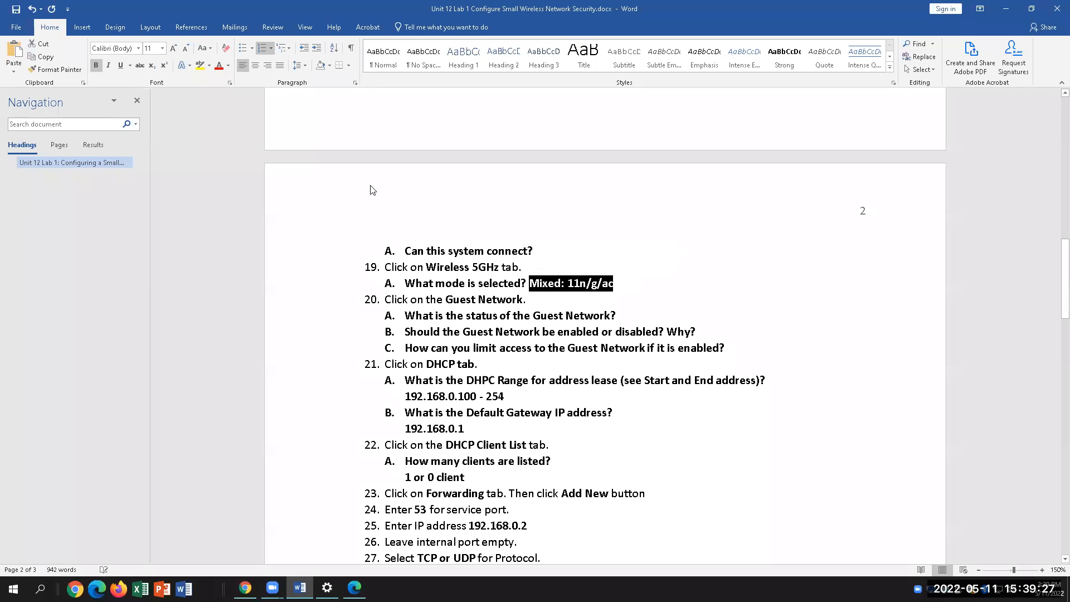
{"action": "left_click", "coordinate": [200, 66]}
{"action": "left_click", "coordinate": [760, 366]}
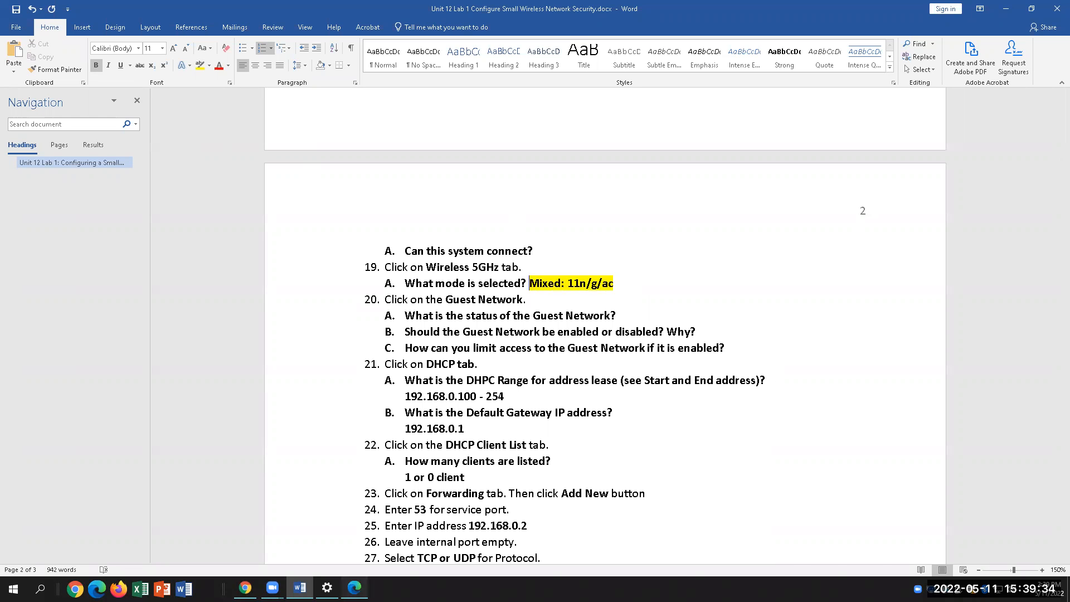
Return to the router's 5GHz settings page in Edge
{"action": "left_click", "coordinate": [354, 587]}
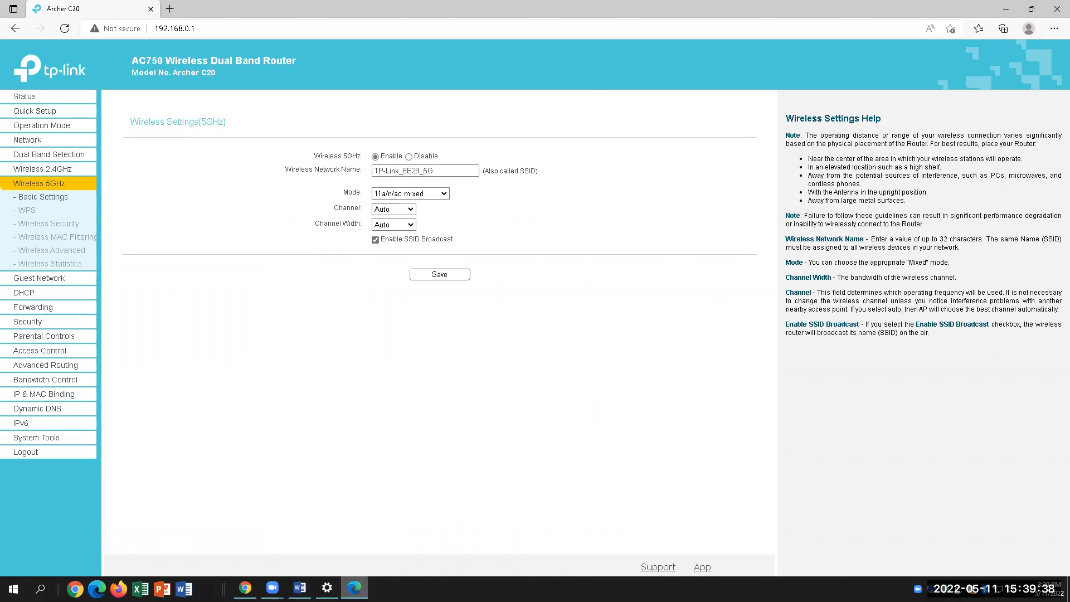
{"action": "left_click", "coordinate": [300, 587]}
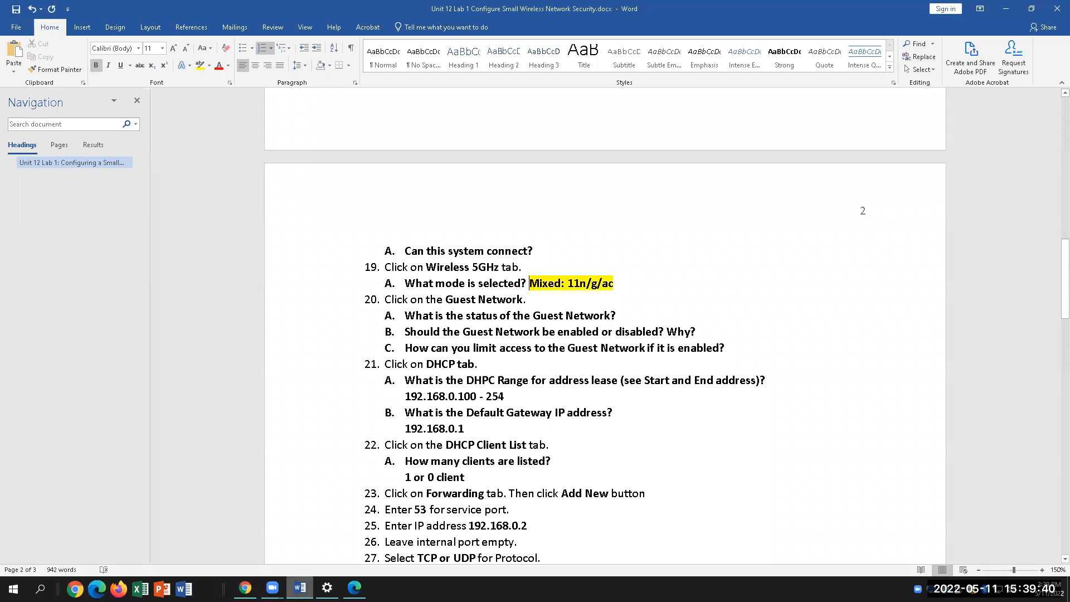
{"action": "key", "text": "alt+Tab"}
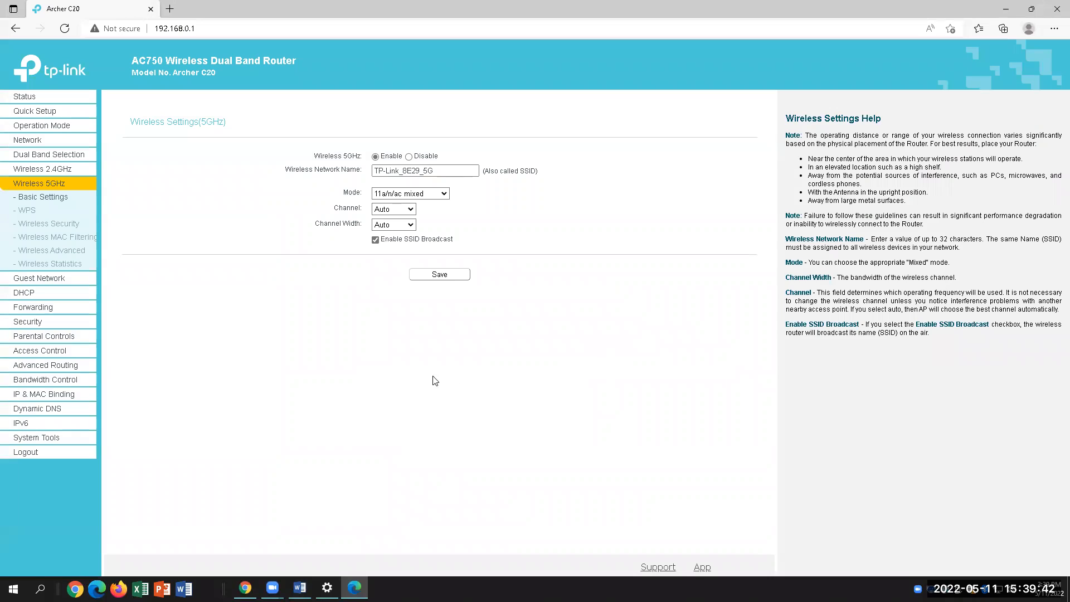
Open Guest Network settings and inspect the Isolation and Bandwidth Control options, keeping Disable
{"action": "left_click", "coordinate": [53, 280]}
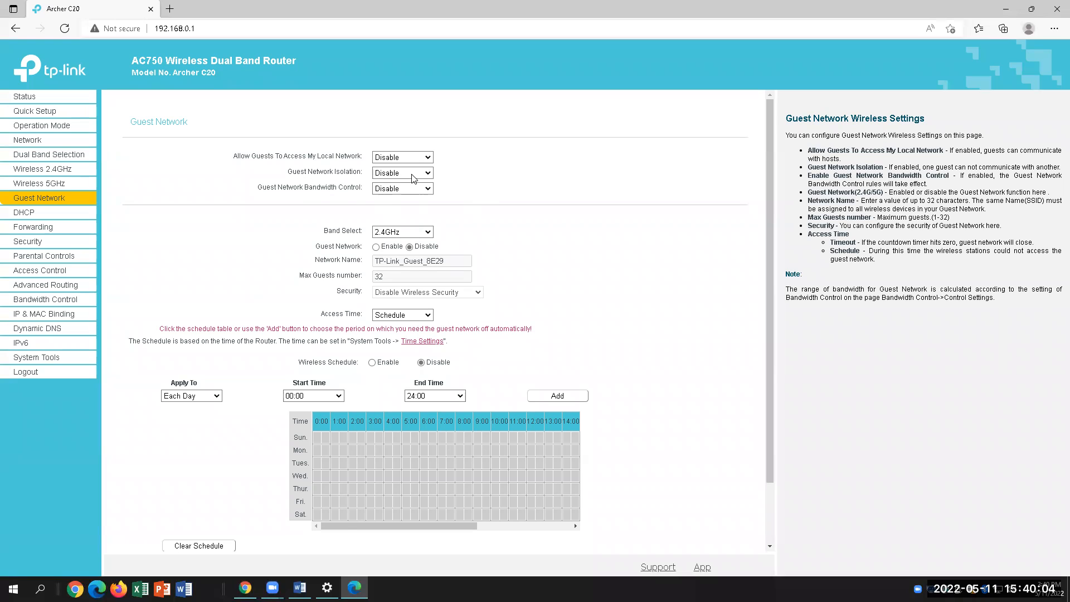
{"action": "left_click", "coordinate": [430, 175]}
{"action": "left_click", "coordinate": [429, 176]}
{"action": "left_click", "coordinate": [431, 193]}
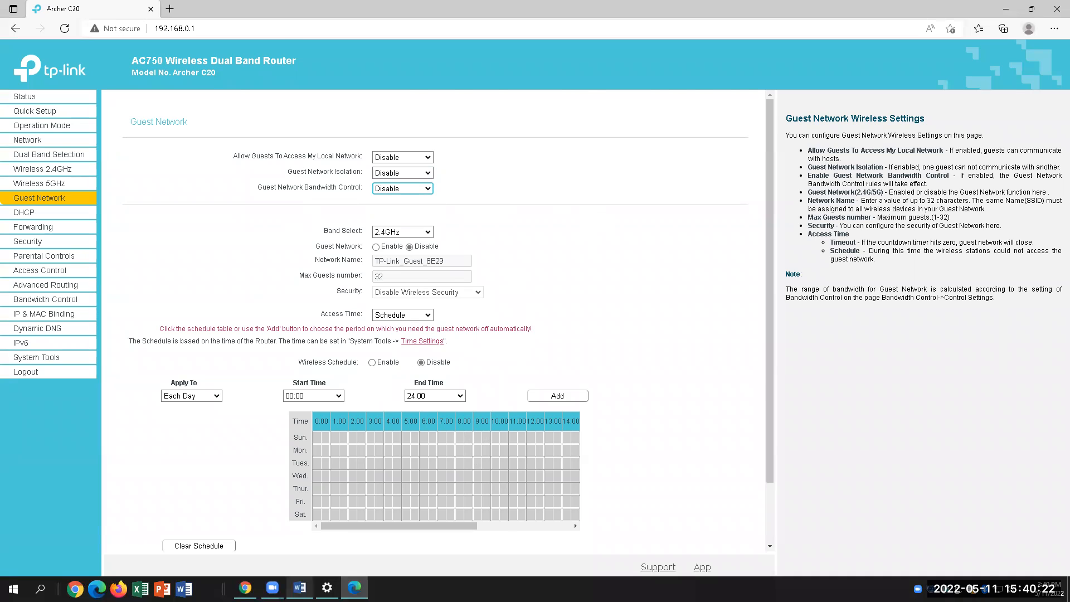
Go back to the Word lab document at question 20
{"action": "left_click", "coordinate": [300, 588]}
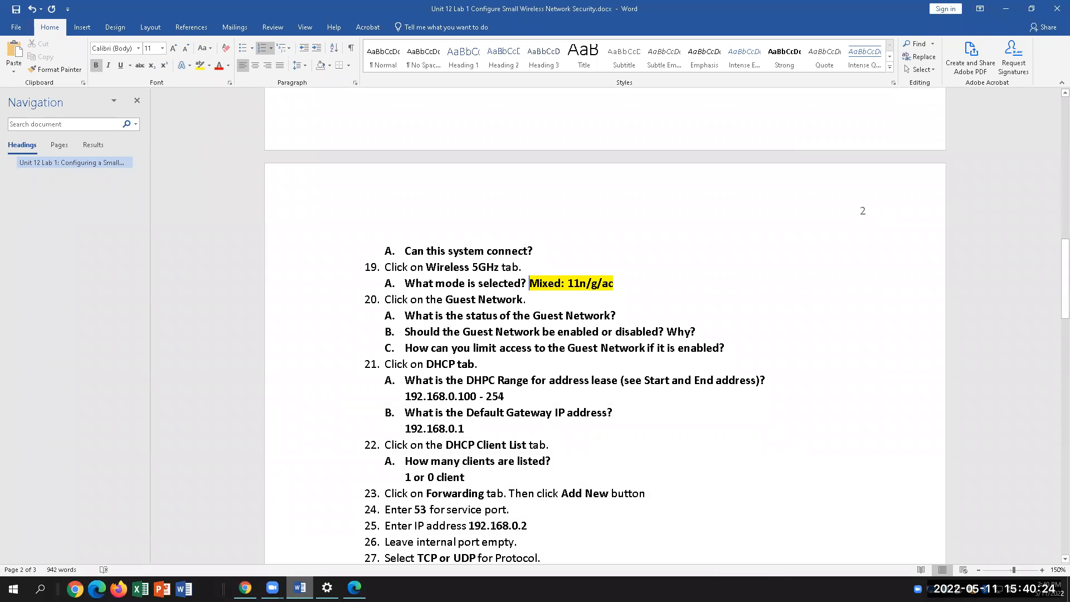
{"action": "key", "text": "alt+Tab"}
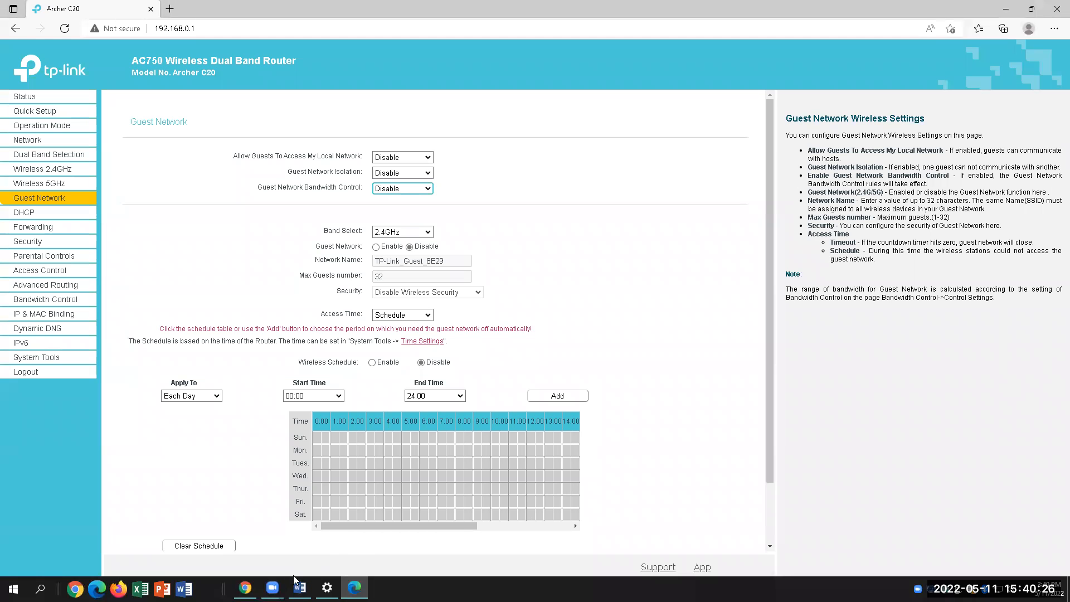
{"action": "key", "text": "alt+Tab"}
Answer question 20A with 'Disabled' and highlight it yellow
{"action": "left_click", "coordinate": [638, 314]}
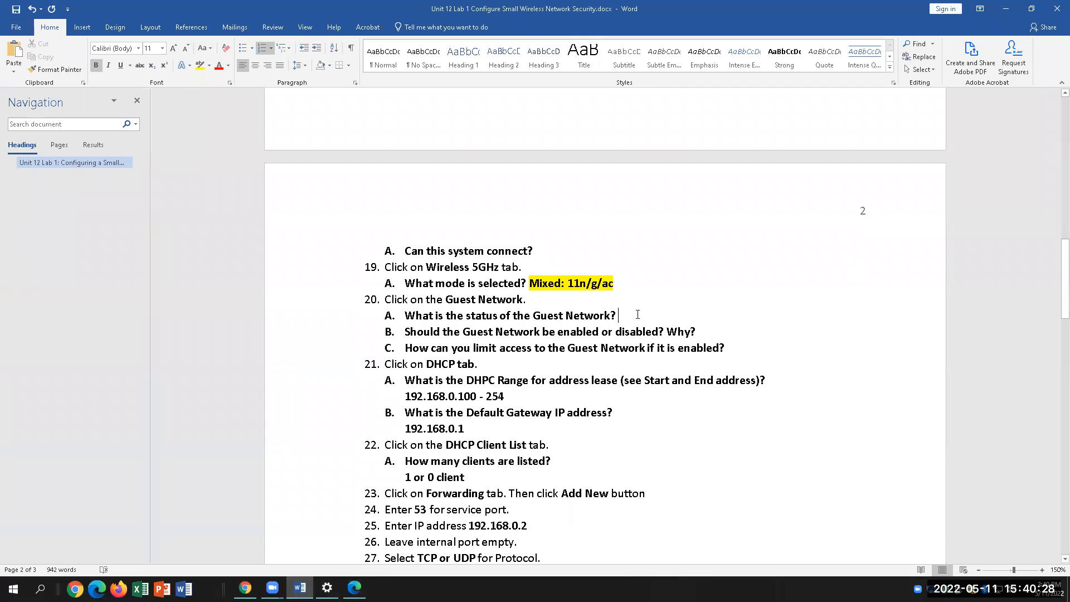
{"action": "type", "text": "D"}
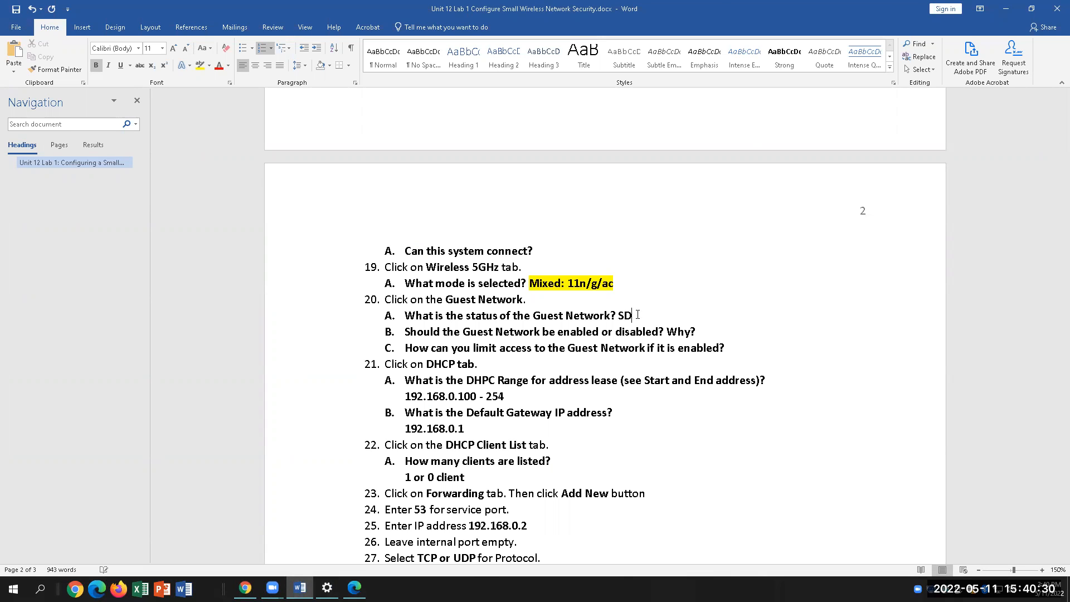
{"action": "type", "text": "iabled"}
{"action": "key", "text": "BackSpace"}
{"action": "key", "text": "BackSpace"}
{"action": "key", "text": "BackSpace"}
{"action": "key", "text": "BackSpace"}
{"action": "key", "text": "BackSpace"}
{"action": "type", "text": "sabled"}
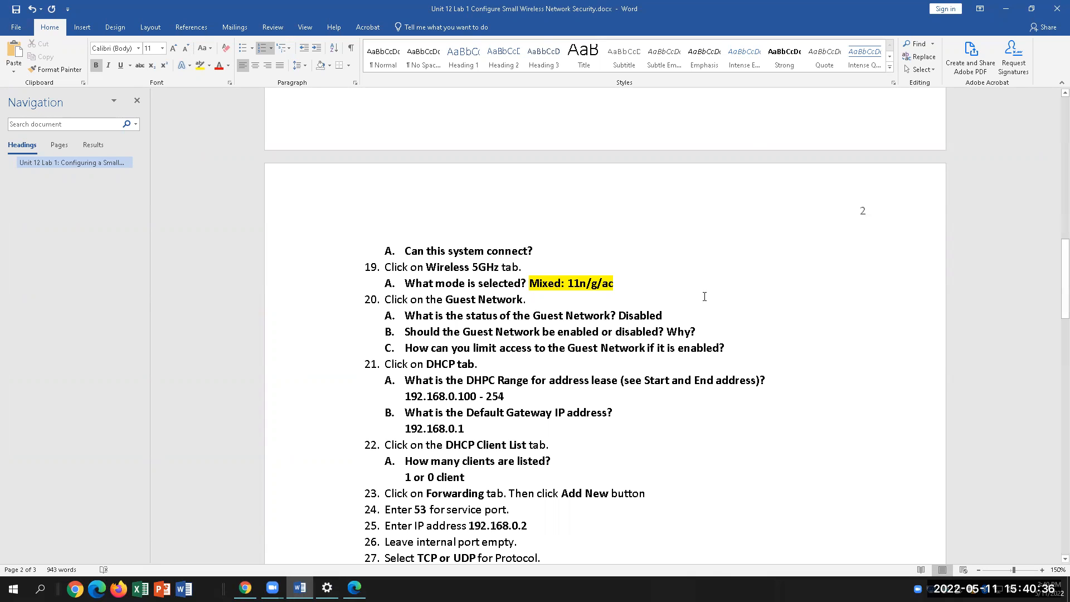
{"action": "left_click_drag", "start_coordinate": [661, 316], "coordinate": [617, 316]}
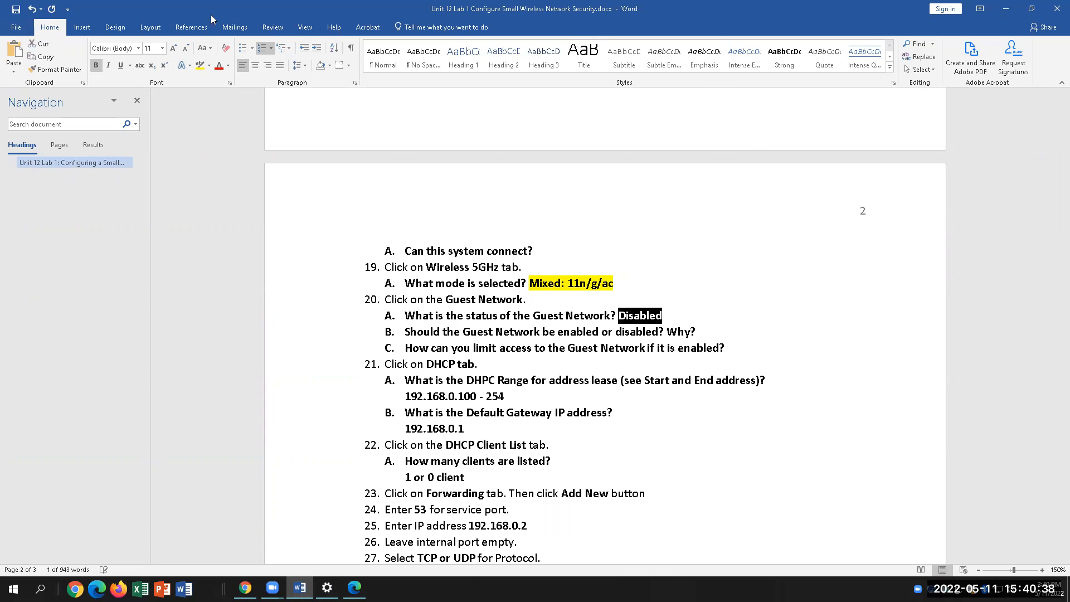
{"action": "left_click", "coordinate": [200, 65]}
{"action": "key", "text": "Left"}
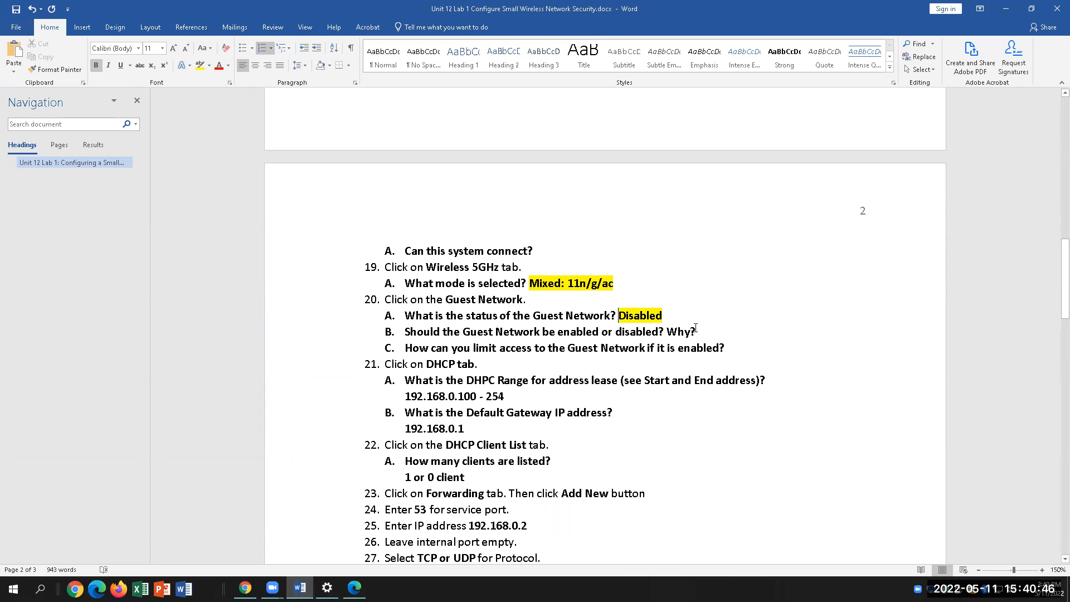
Answer 20B with a yellow-highlighted 'It should be disabled, because it allows anonymous connection'
{"action": "left_click", "coordinate": [724, 329]}
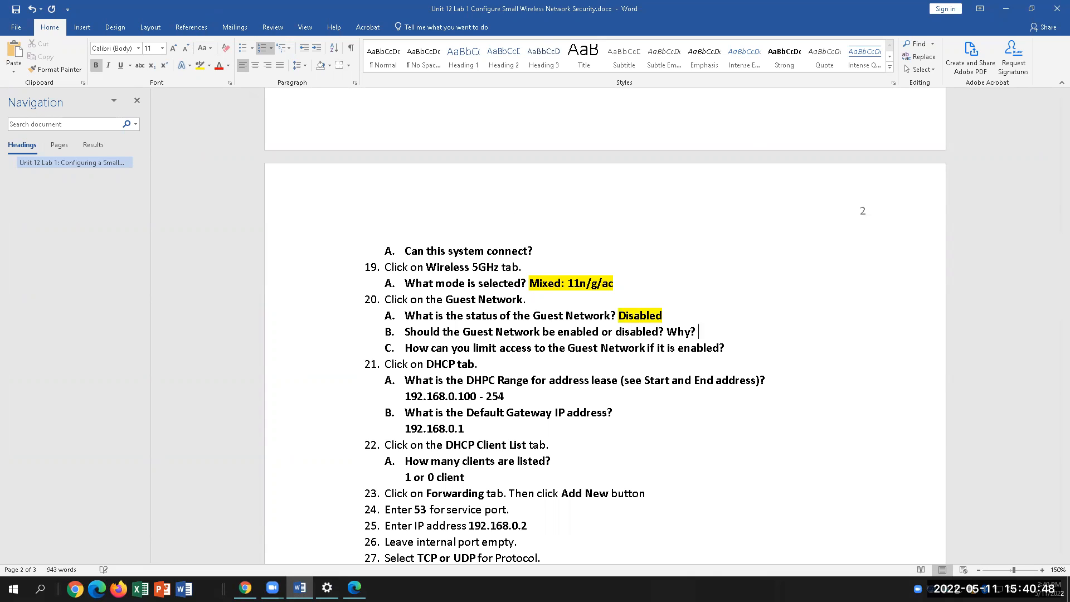
{"action": "type", "text": "It should be disabled"}
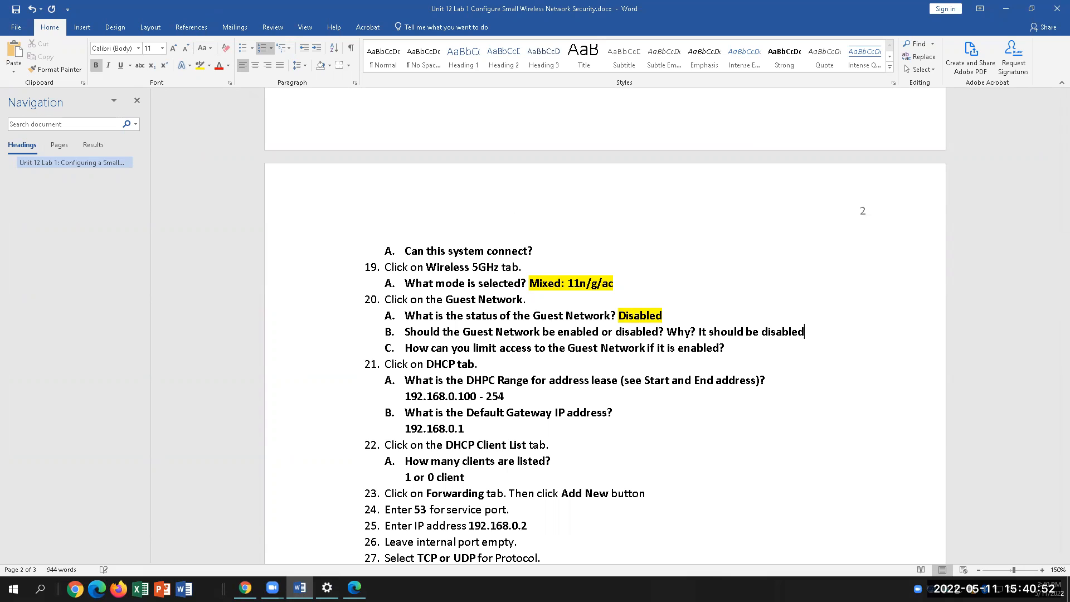
{"action": "type", "text": ", because it all"}
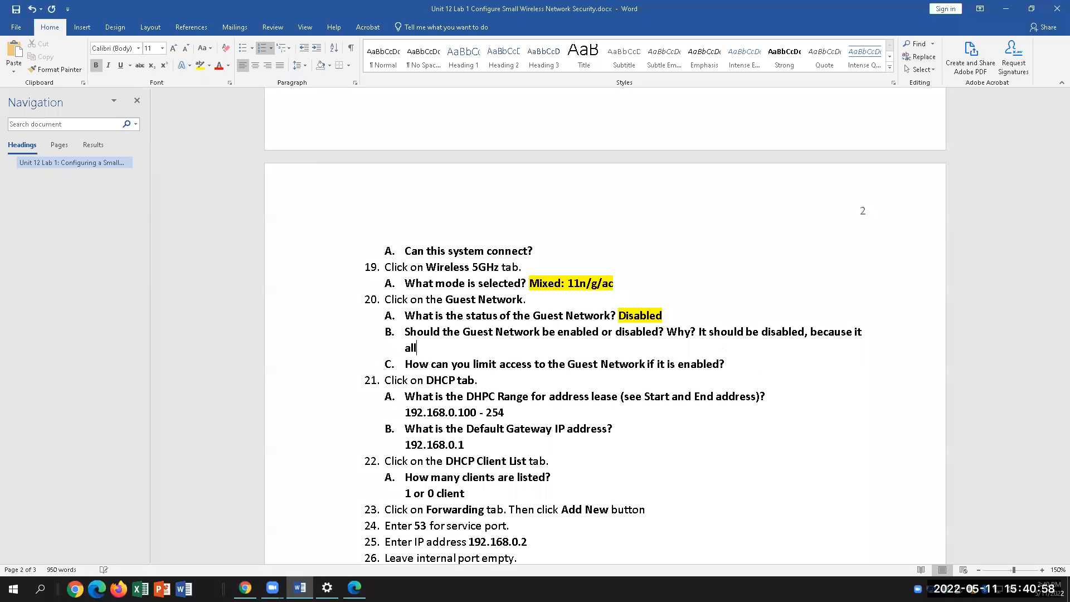
{"action": "type", "text": "ows anonymous connection"}
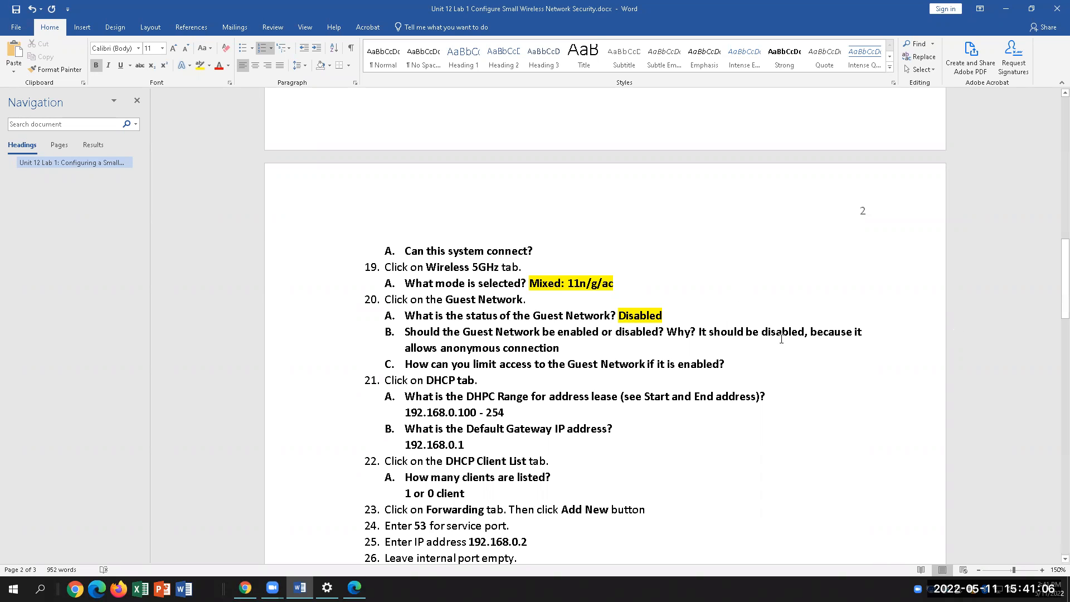
{"action": "left_click", "coordinate": [696, 331], "text": "shift"}
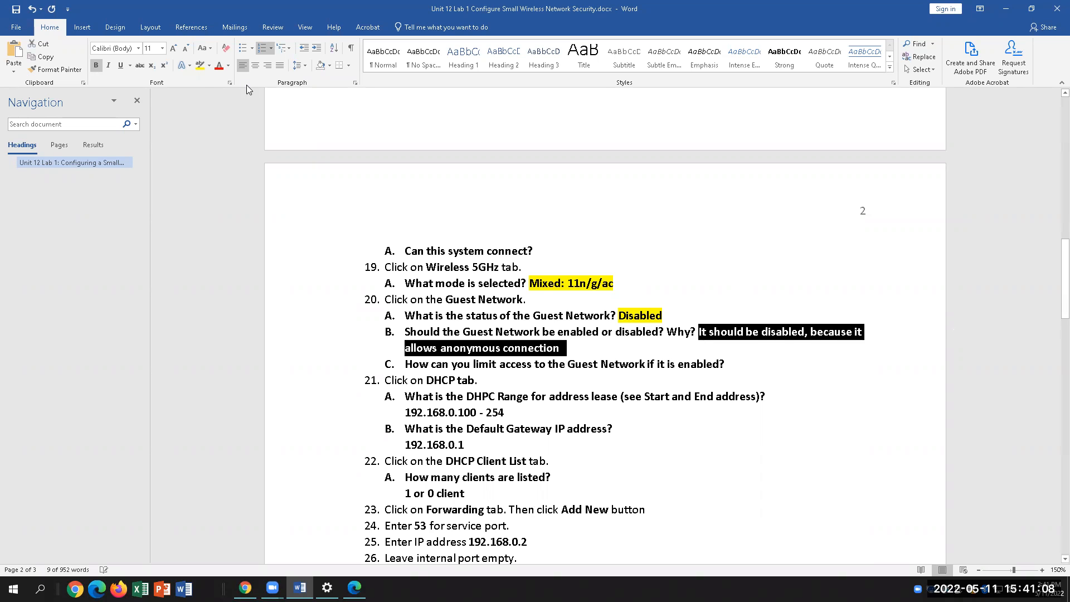
{"action": "left_click", "coordinate": [201, 66]}
{"action": "key", "text": "Right"}
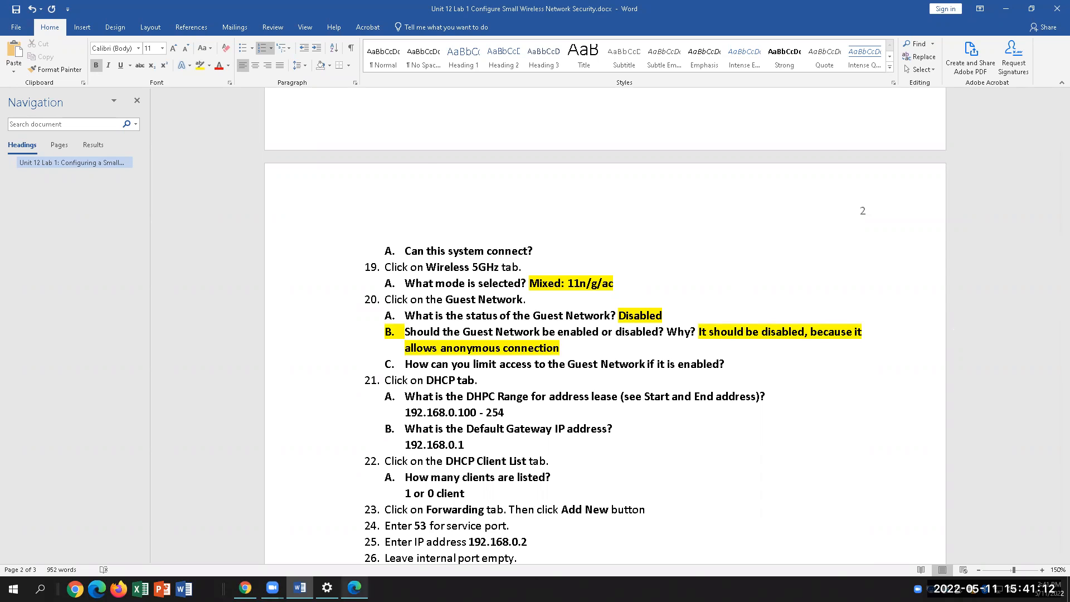
{"action": "left_click", "coordinate": [355, 587]}
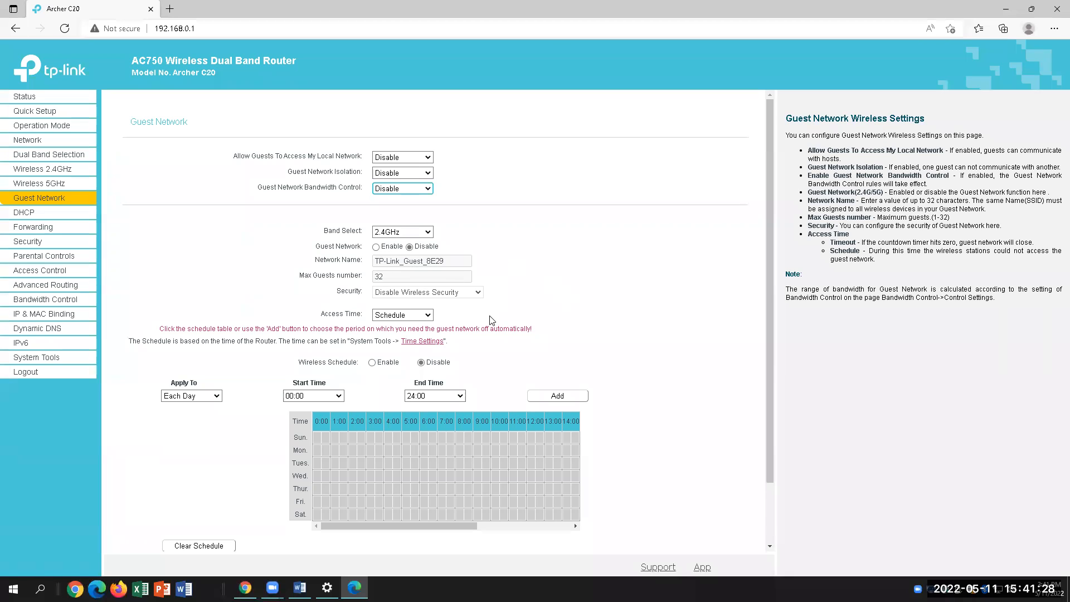
Type 'Set schedule for access' as the first part of the 20C answer
{"action": "scroll", "coordinate": [493, 323], "scroll_direction": "down", "scroll_amount": 2}
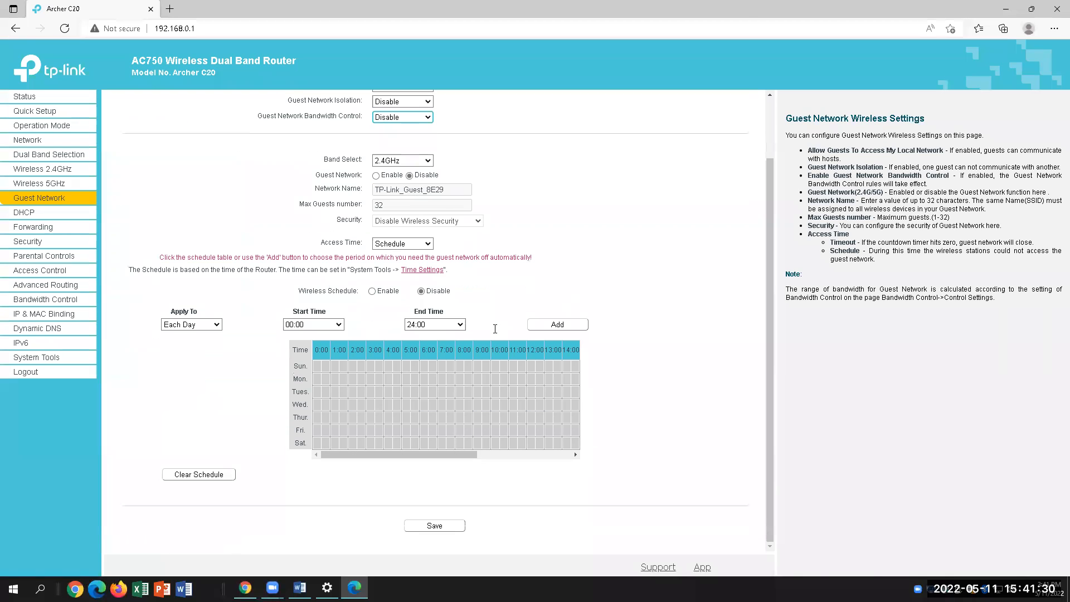
{"action": "left_click", "coordinate": [299, 589]}
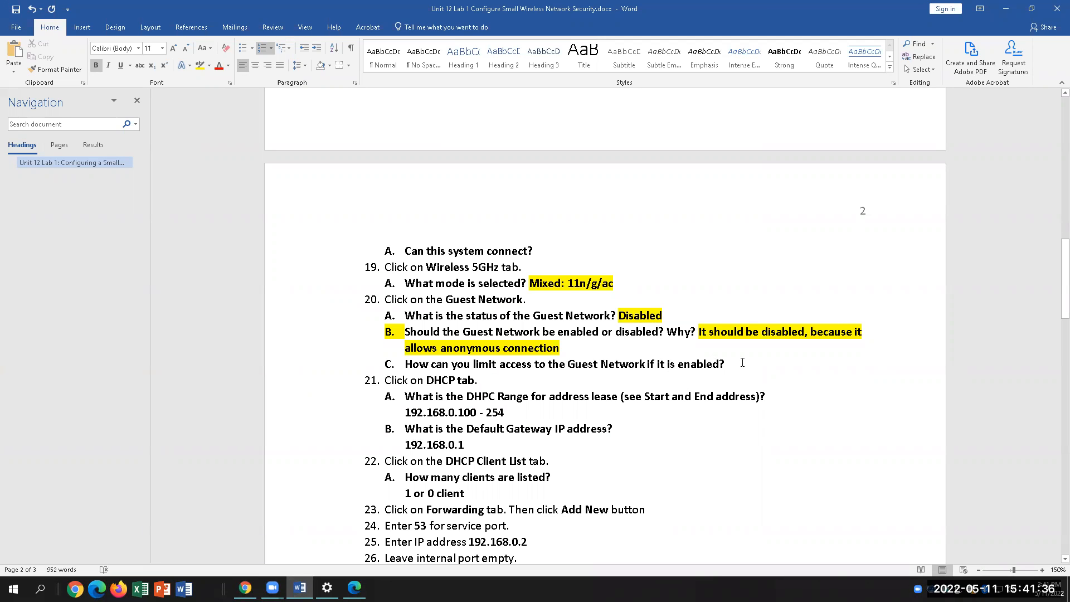
{"action": "type", "text": "S"}
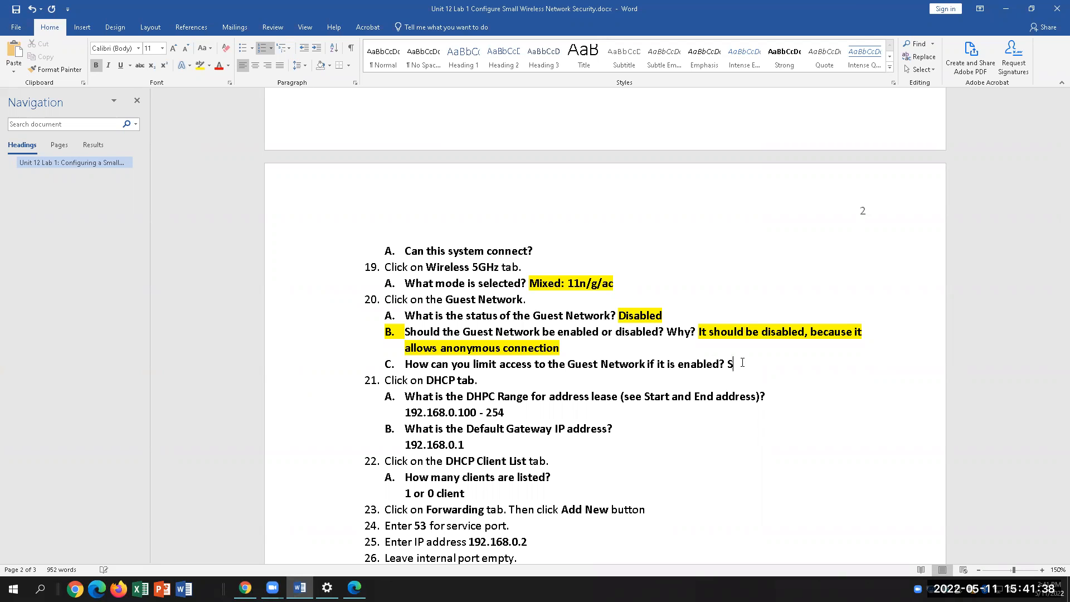
{"action": "type", "text": "et schedule for"}
{"action": "key", "text": "BackSpace"}
{"action": "key", "text": "BackSpace"}
{"action": "key", "text": "BackSpace"}
{"action": "type", "text": "for access."}
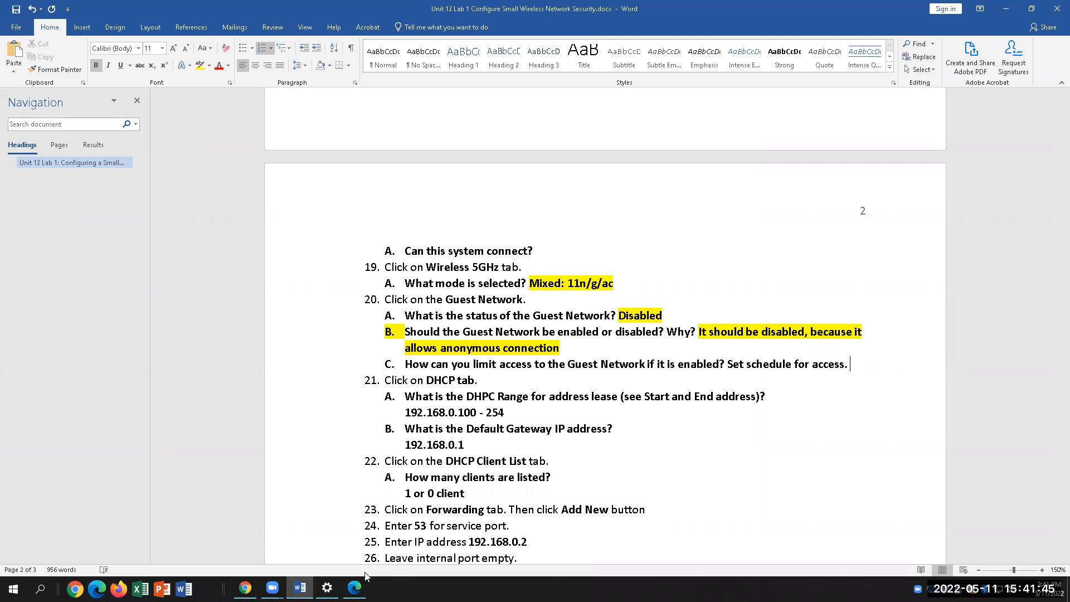
Check the guest Access Time options, keep Schedule, and add 'Limit guest connections' to 20C
{"action": "key", "text": "alt+Tab"}
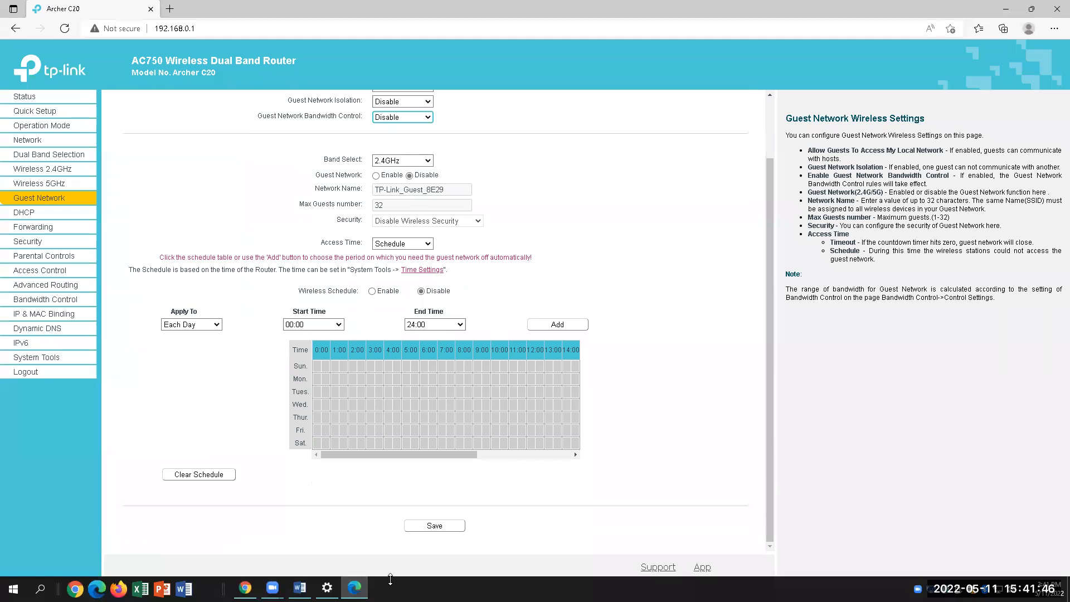
{"action": "left_click", "coordinate": [421, 243]}
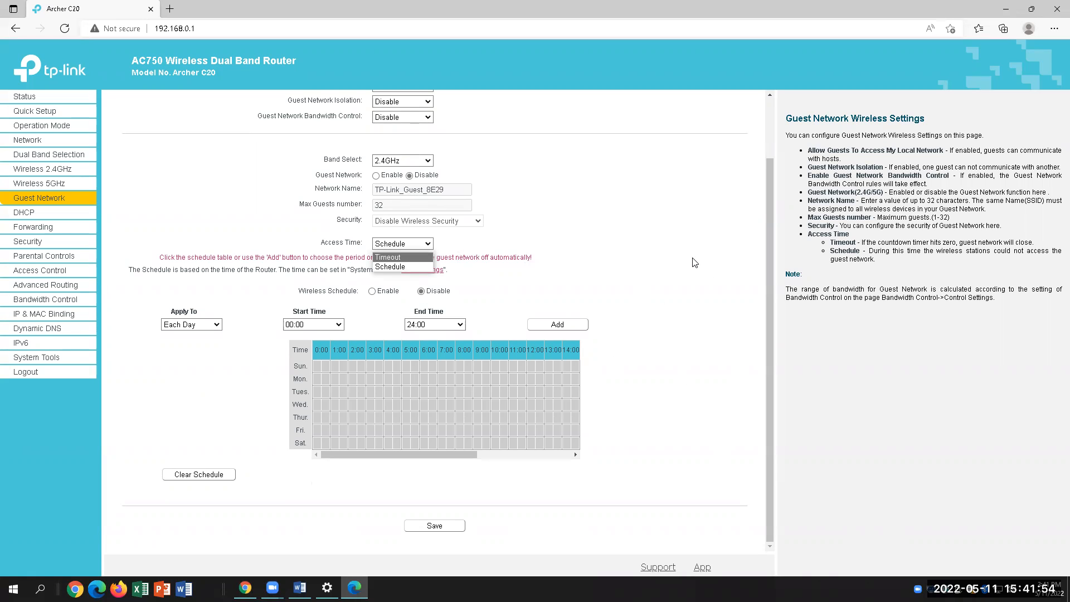
{"action": "left_click", "coordinate": [418, 268]}
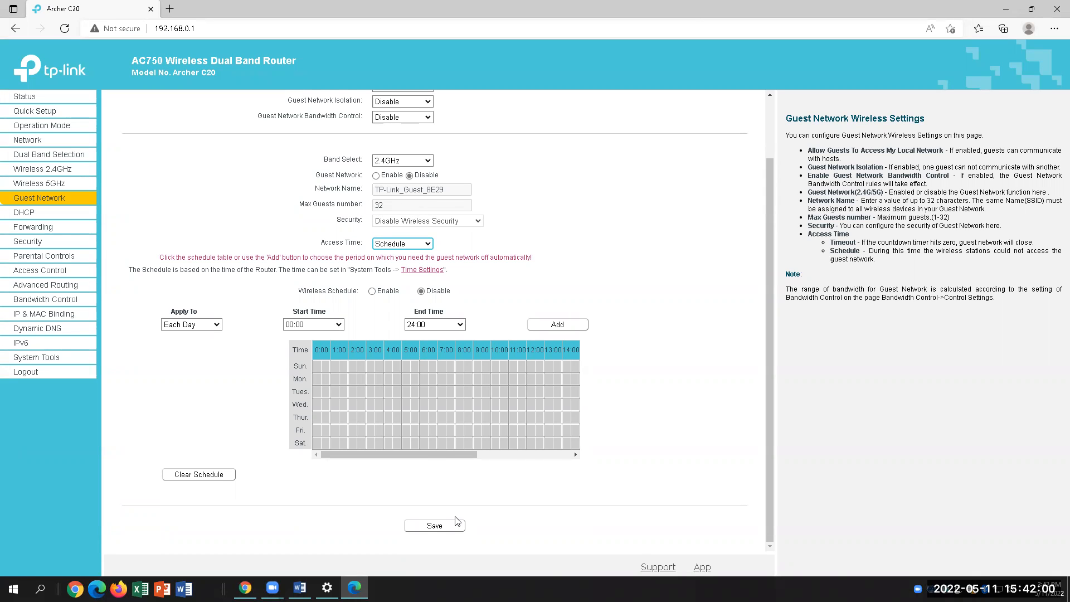
{"action": "left_click", "coordinate": [357, 586]}
{"action": "type", "text": "Limit guest connections"}
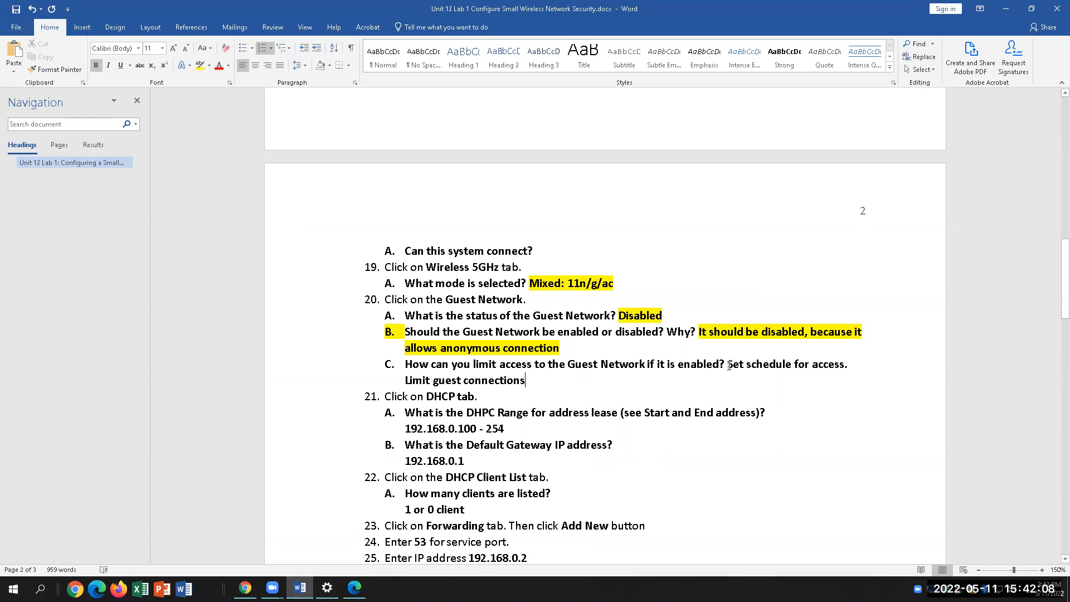
Highlight the 20C answer text in yellow
{"action": "left_click_drag", "start_coordinate": [730, 365], "coordinate": [526, 381]}
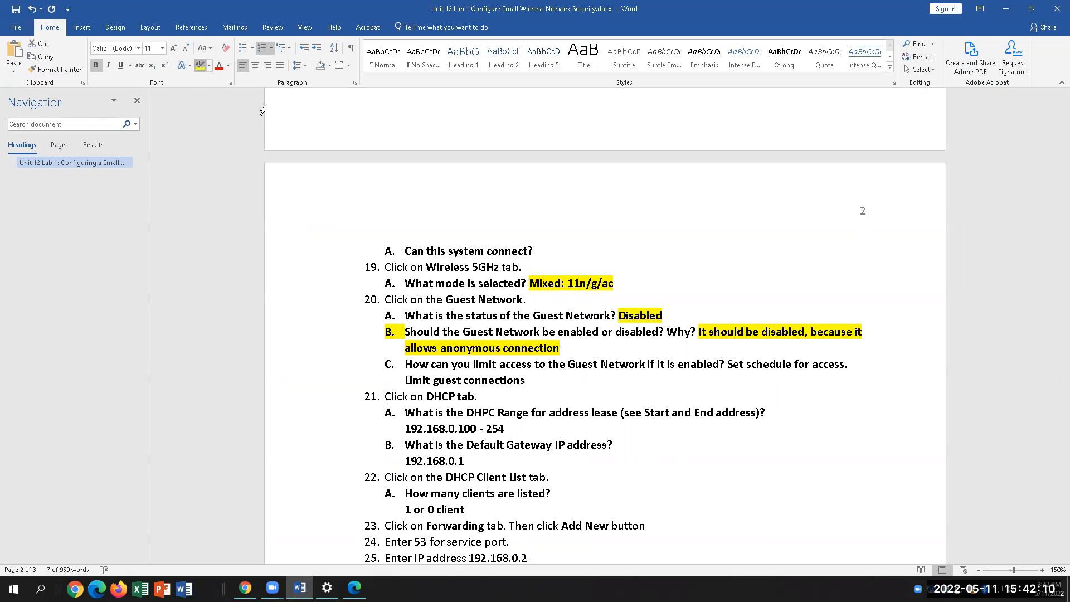
{"action": "left_click", "coordinate": [595, 375]}
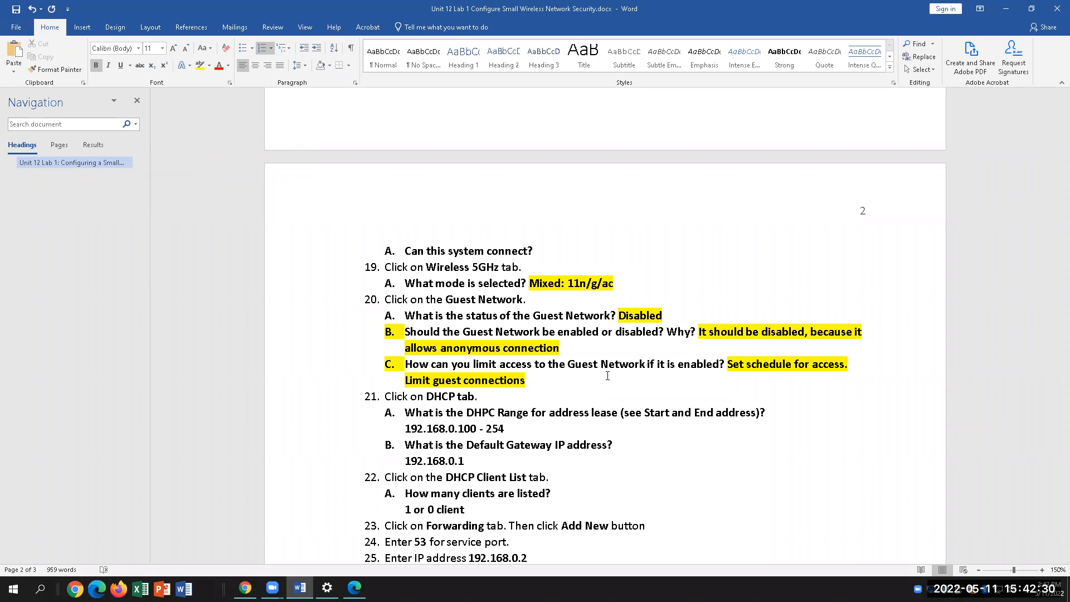
{"action": "key", "text": "alt+Tab"}
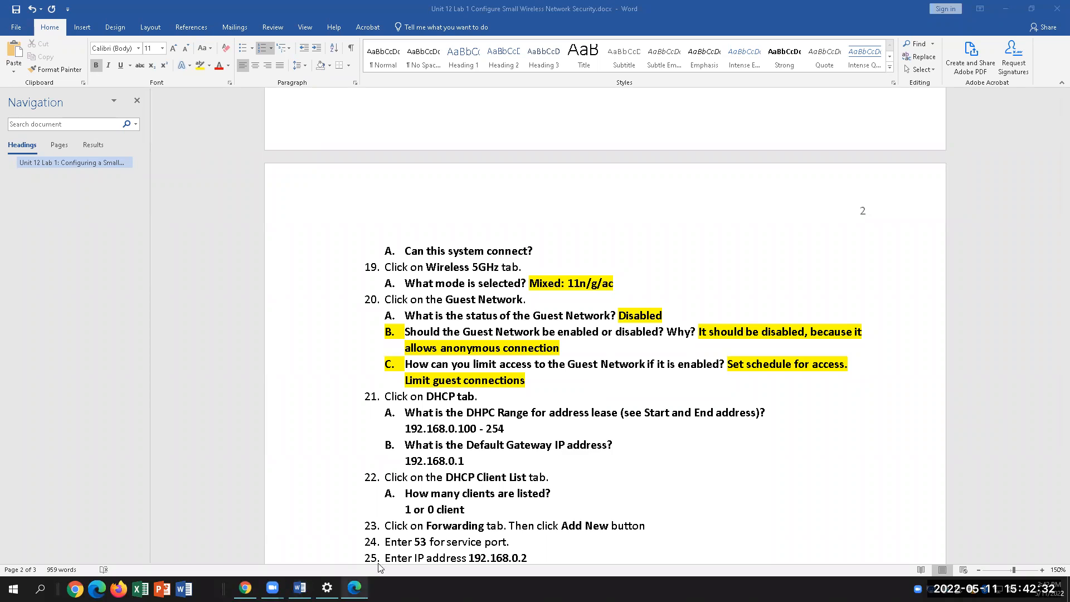
{"action": "left_click", "coordinate": [802, 515]}
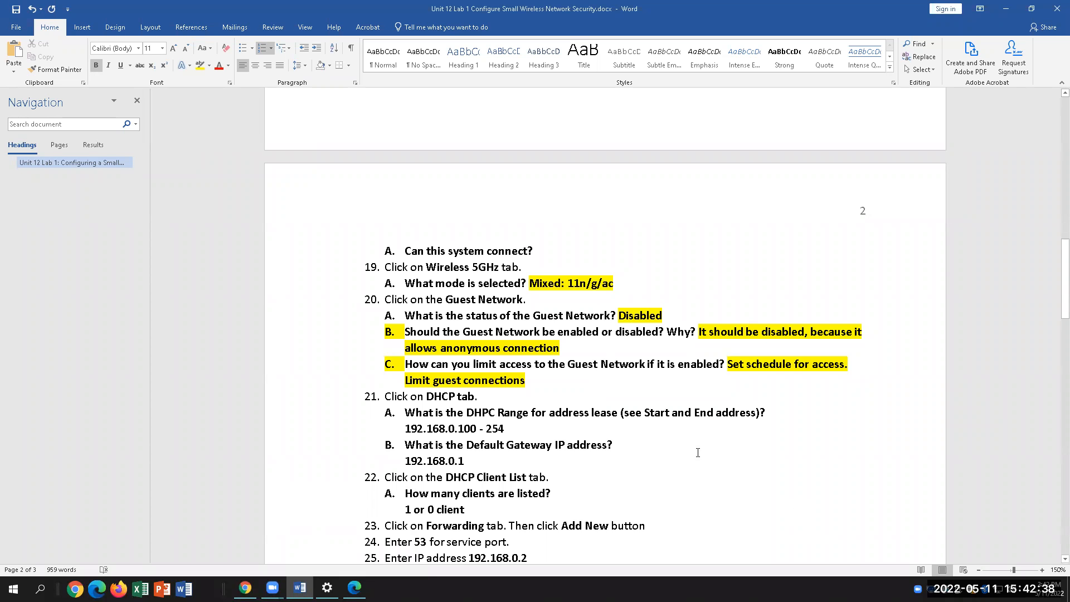
{"action": "scroll", "coordinate": [698, 453], "scroll_direction": "down", "scroll_amount": 5}
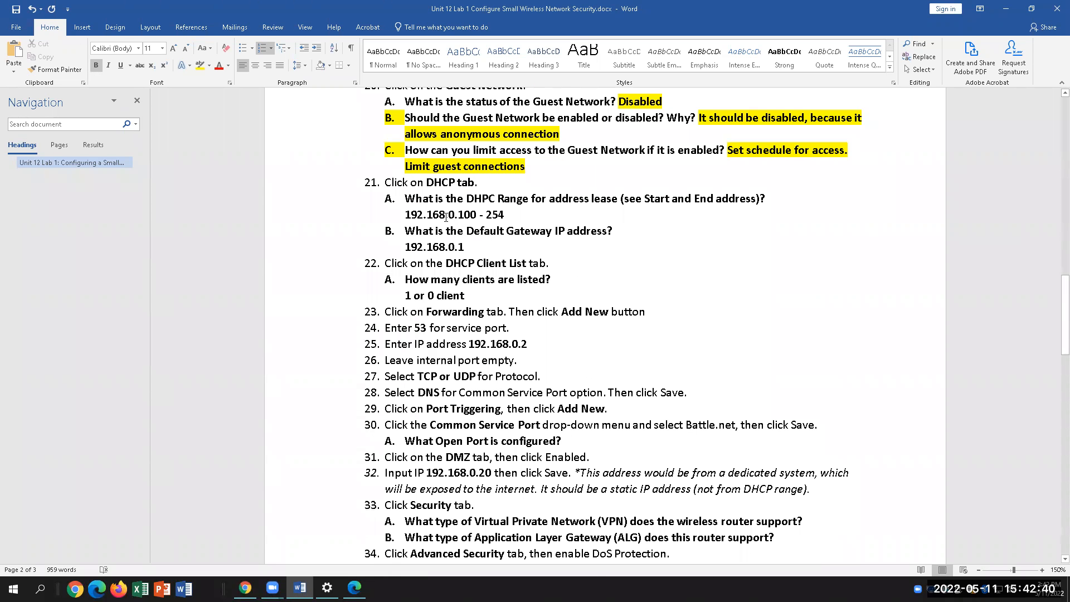
Correct DHPC to DHCP in item 21A and save the lab document
{"action": "left_click", "coordinate": [479, 183]}
{"action": "left_click", "coordinate": [494, 199]}
{"action": "key", "text": "BackSpace"}
{"action": "key", "text": "BackSpace"}
{"action": "type", "text": "CP"}
{"action": "key", "text": "ctrl+s"}
{"action": "left_click_drag", "start_coordinate": [484, 184], "coordinate": [426, 183]}
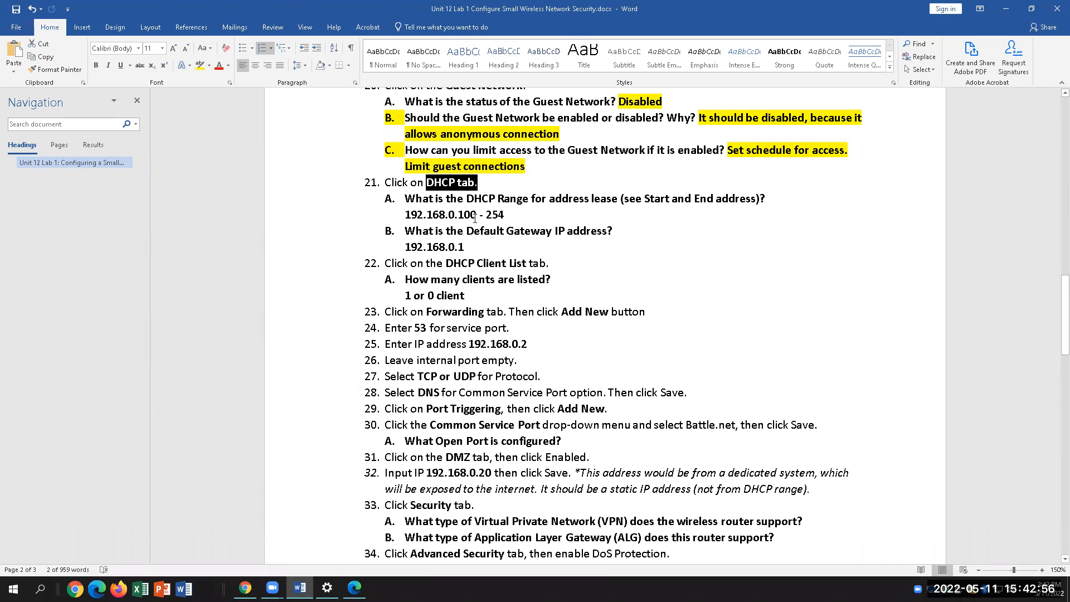
{"action": "left_click", "coordinate": [518, 216]}
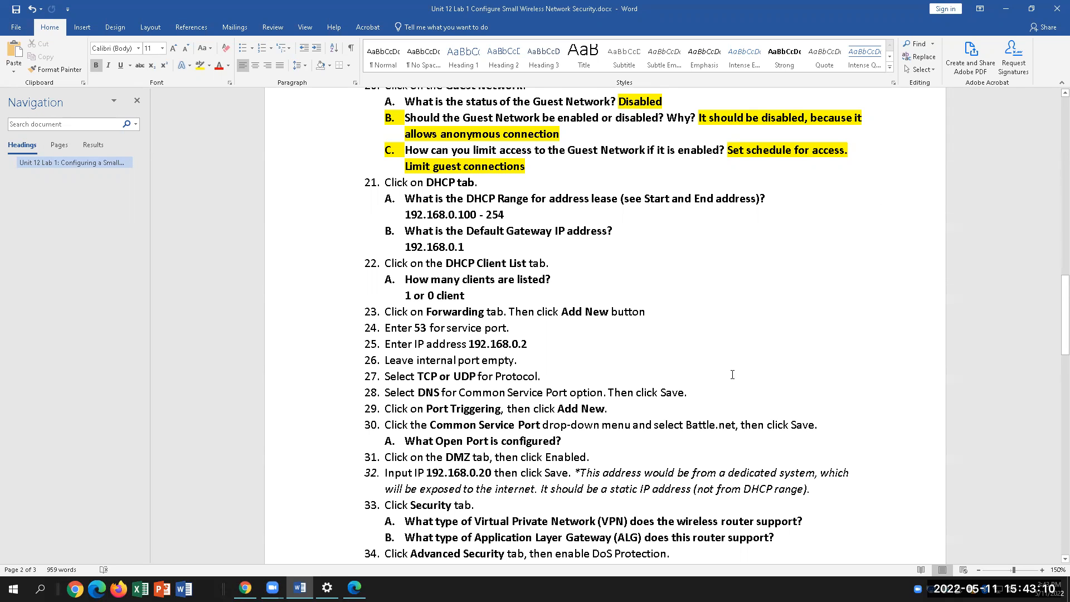
{"action": "left_click", "coordinate": [354, 588]}
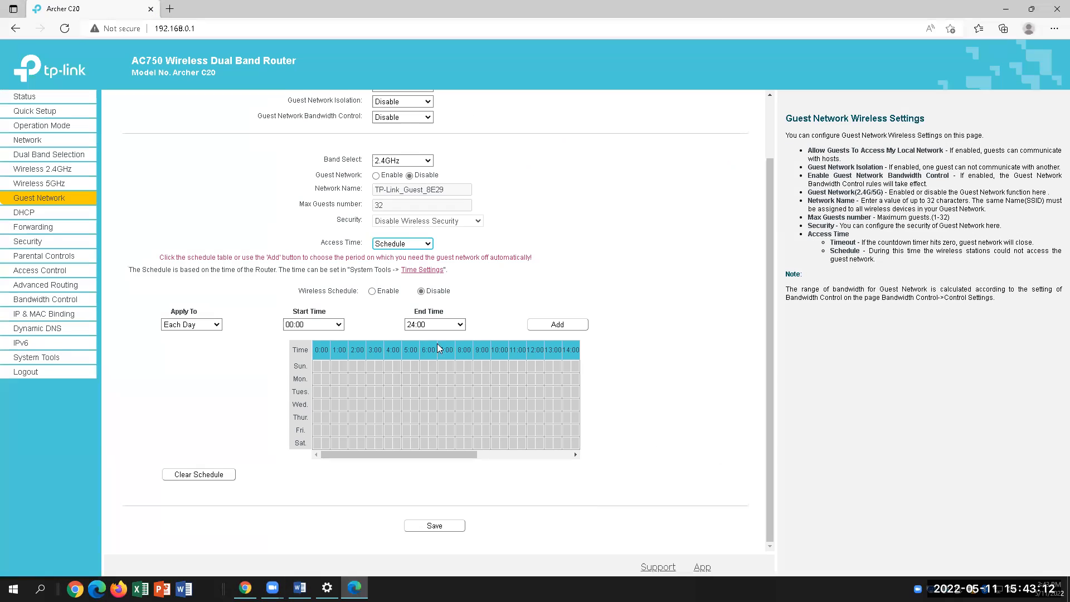
Open DHCP Settings and inspect the pool 192.168.0.100–192.168.0.199 and the 120-minute lease time
{"action": "left_click", "coordinate": [25, 214]}
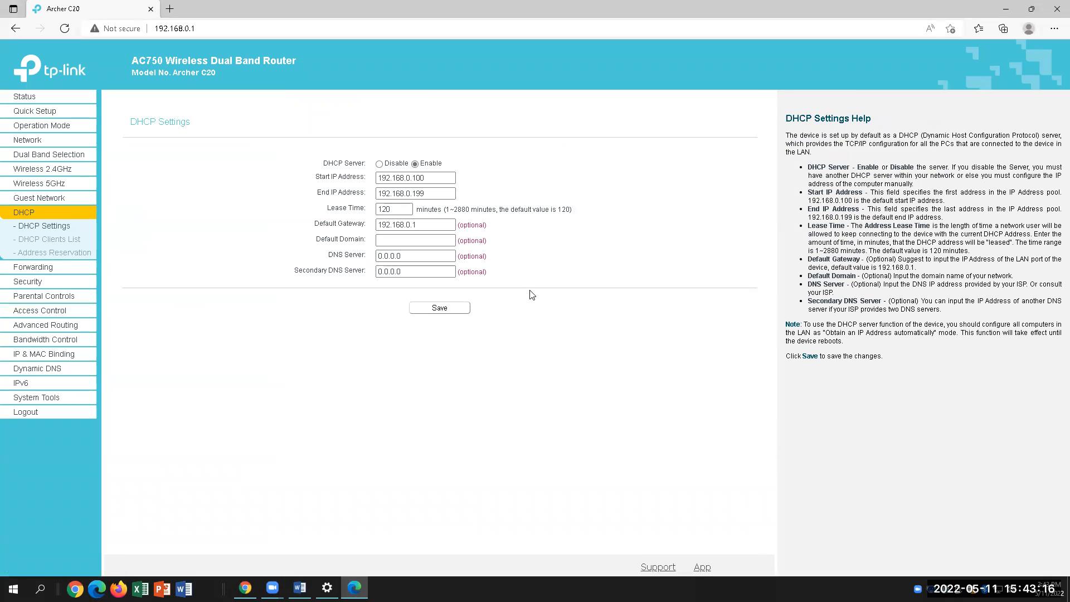
{"action": "left_click", "coordinate": [425, 177]}
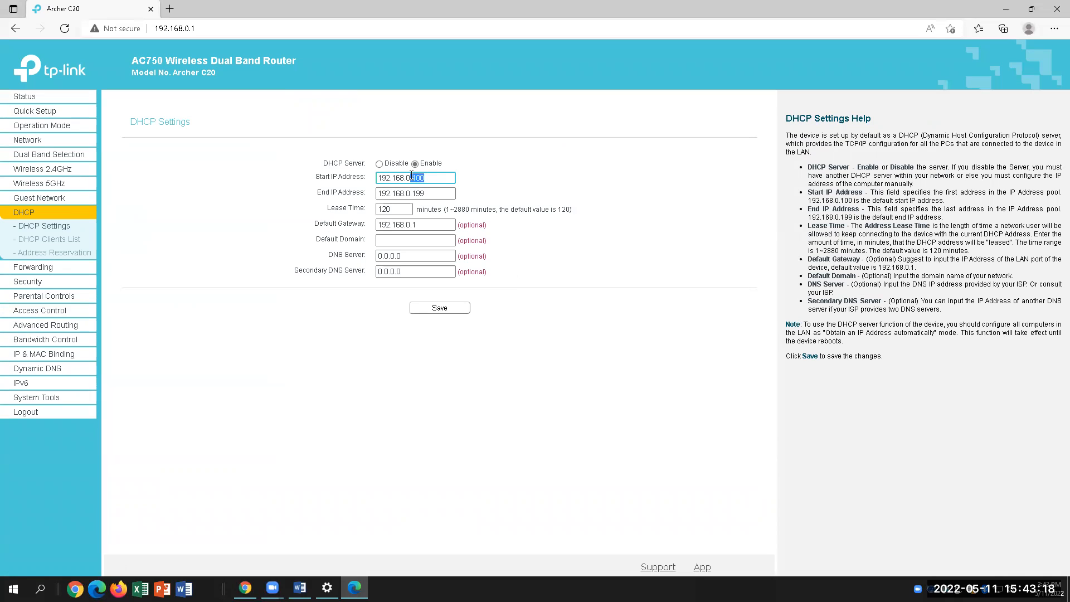
{"action": "left_click_drag", "start_coordinate": [413, 193], "coordinate": [451, 219]}
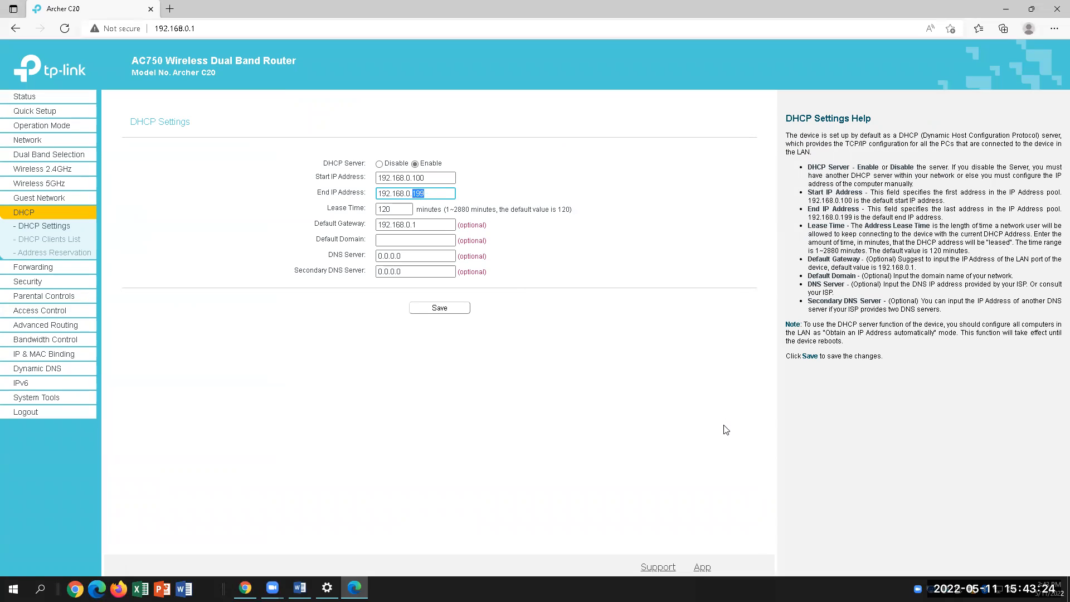
{"action": "left_click", "coordinate": [437, 179]}
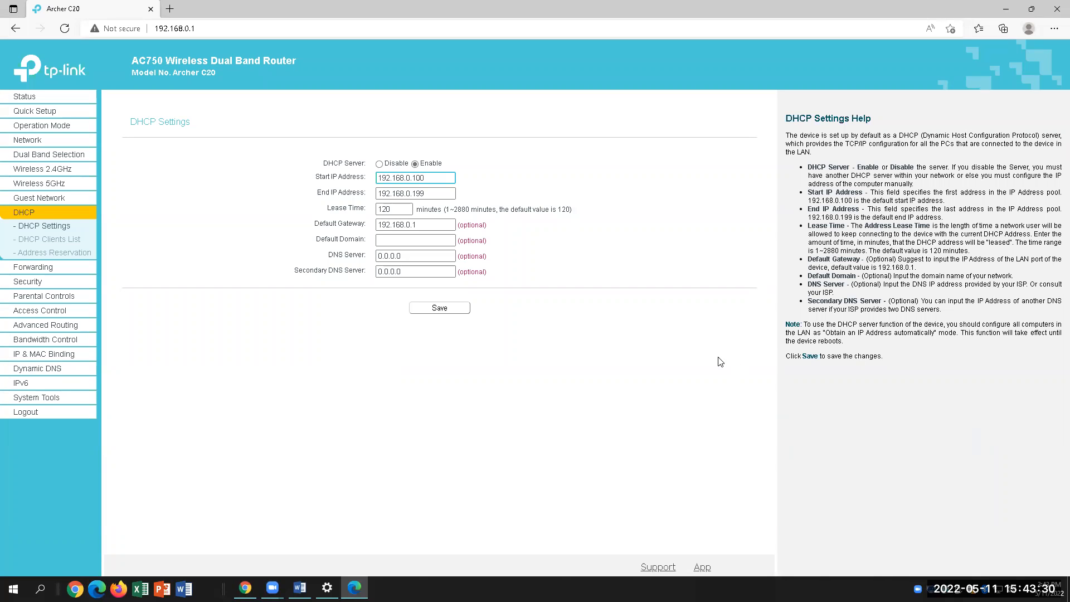
{"action": "left_click_drag", "start_coordinate": [378, 177], "coordinate": [445, 180]}
{"action": "left_click", "coordinate": [419, 179]}
{"action": "left_click_drag", "start_coordinate": [417, 178], "coordinate": [427, 177]}
{"action": "left_click", "coordinate": [426, 194]}
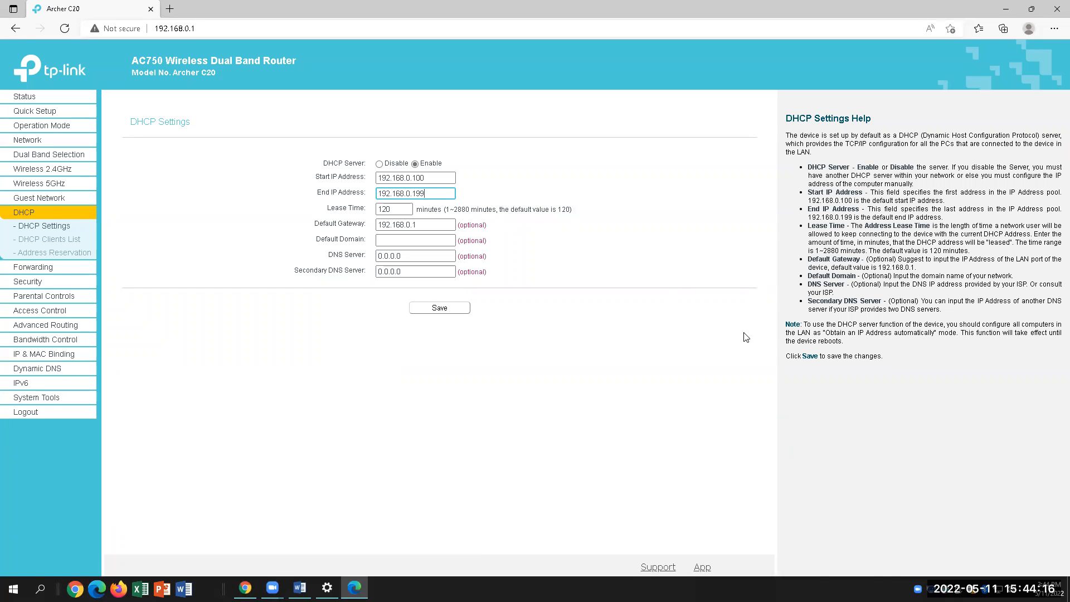
{"action": "left_click_drag", "start_coordinate": [403, 210], "coordinate": [367, 209]}
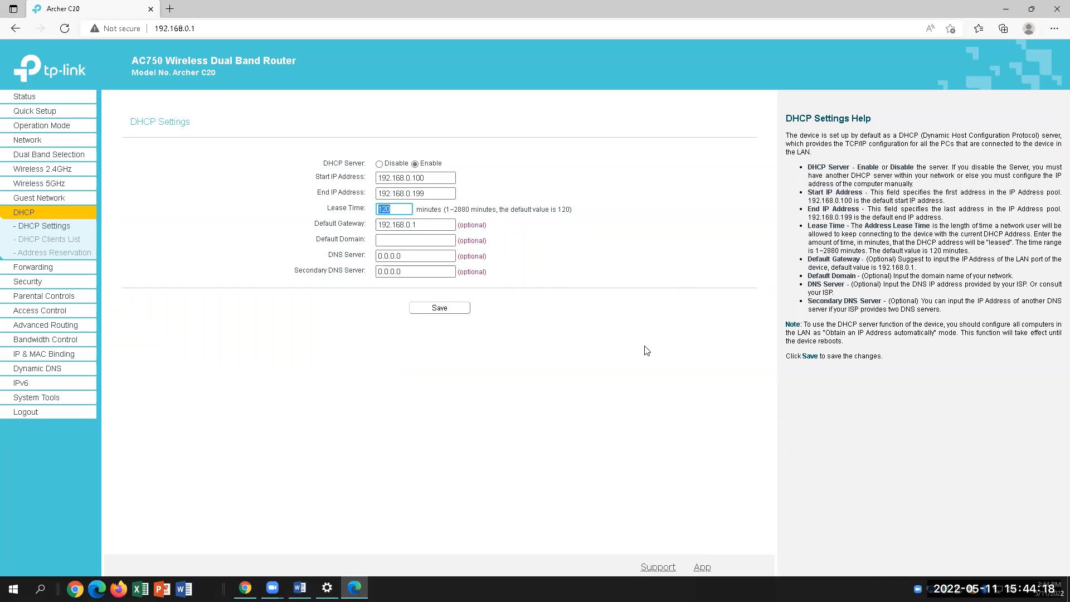
Inspect Lease Time 120, Default Gateway 192.168.0.1 and DNS Server fields, then return to Word
{"action": "left_click", "coordinate": [420, 212]}
{"action": "left_click", "coordinate": [399, 212]}
{"action": "left_click_drag", "start_coordinate": [403, 208], "coordinate": [377, 209]}
{"action": "left_click", "coordinate": [426, 229]}
{"action": "left_click_drag", "start_coordinate": [420, 224], "coordinate": [378, 222]}
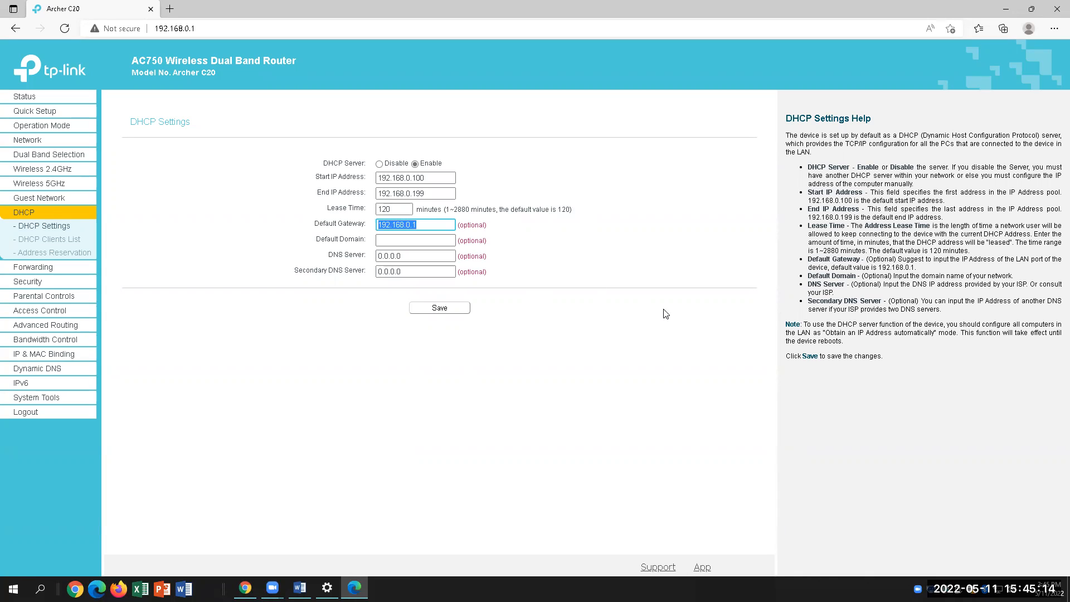
{"action": "key", "text": "Tab"}
{"action": "key", "text": "Tab"}
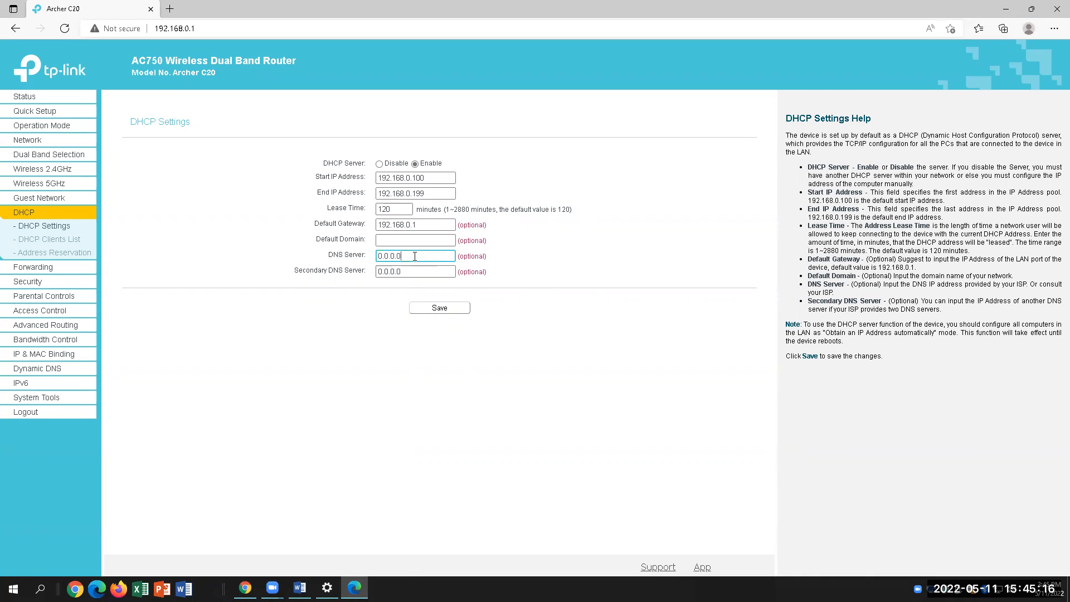
{"action": "left_click", "coordinate": [300, 587]}
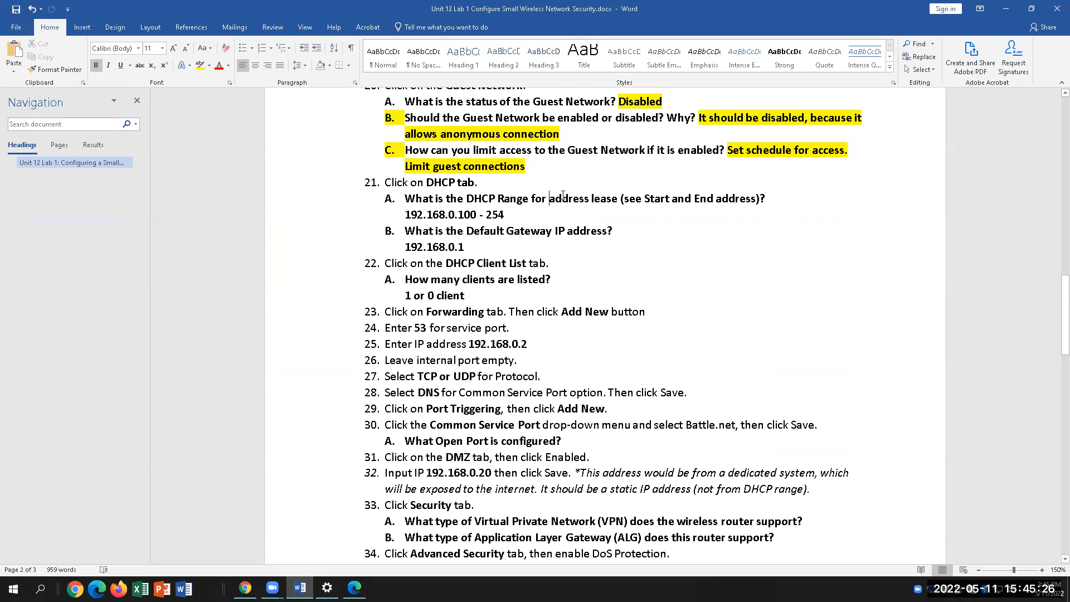
Change the DHCP range answer's end value from 254 to 199
{"action": "left_click_drag", "start_coordinate": [551, 193], "coordinate": [673, 200]}
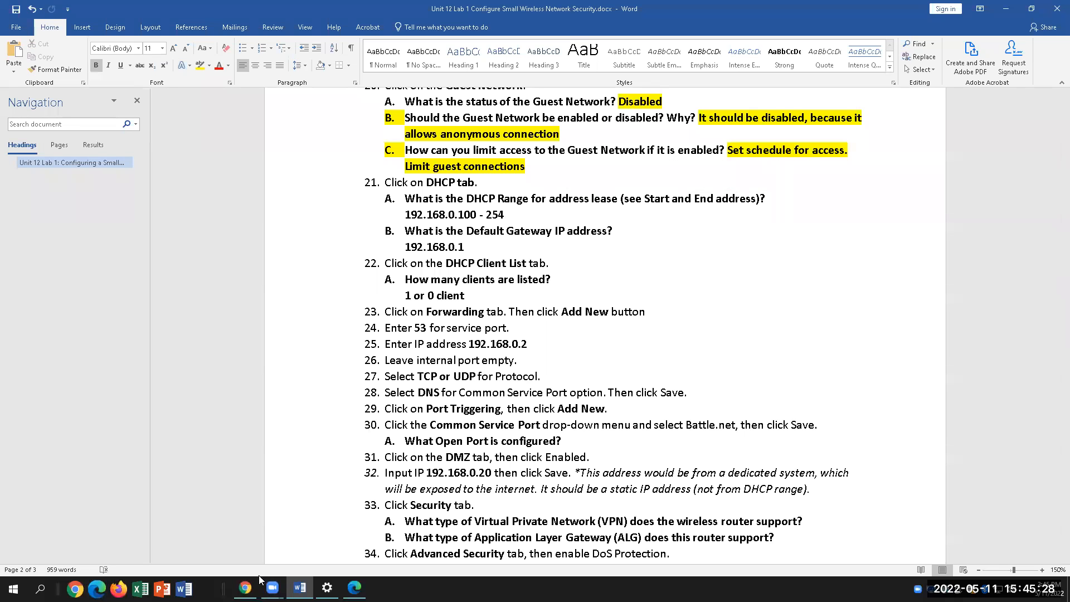
{"action": "left_click", "coordinate": [354, 587]}
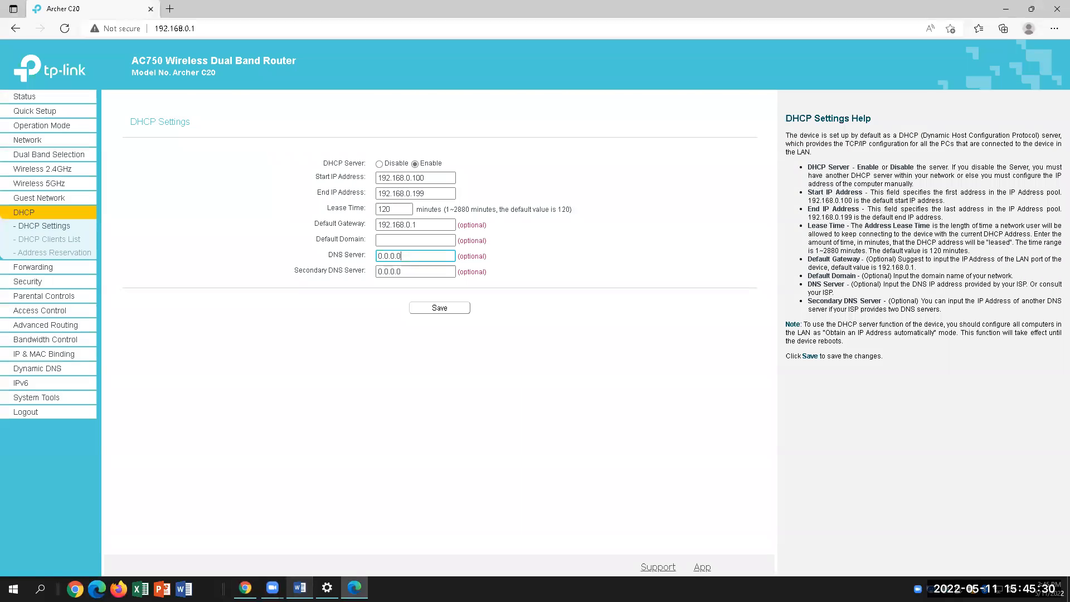
{"action": "key", "text": "alt+Tab"}
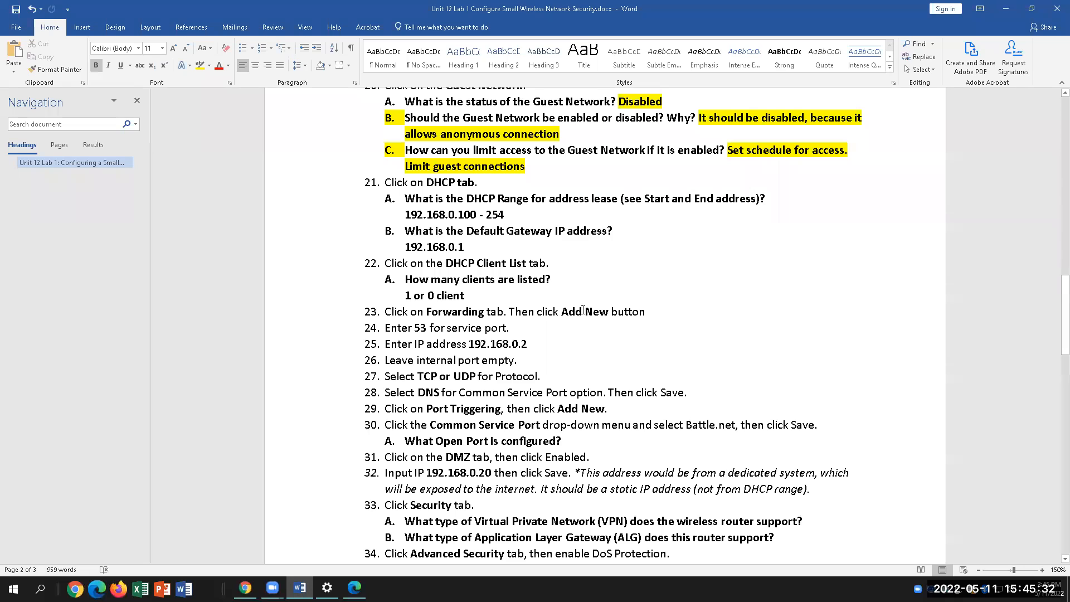
{"action": "left_click", "coordinate": [523, 215]}
{"action": "key", "text": "BackSpace"}
{"action": "key", "text": "BackSpace"}
{"action": "key", "text": "BackSpace"}
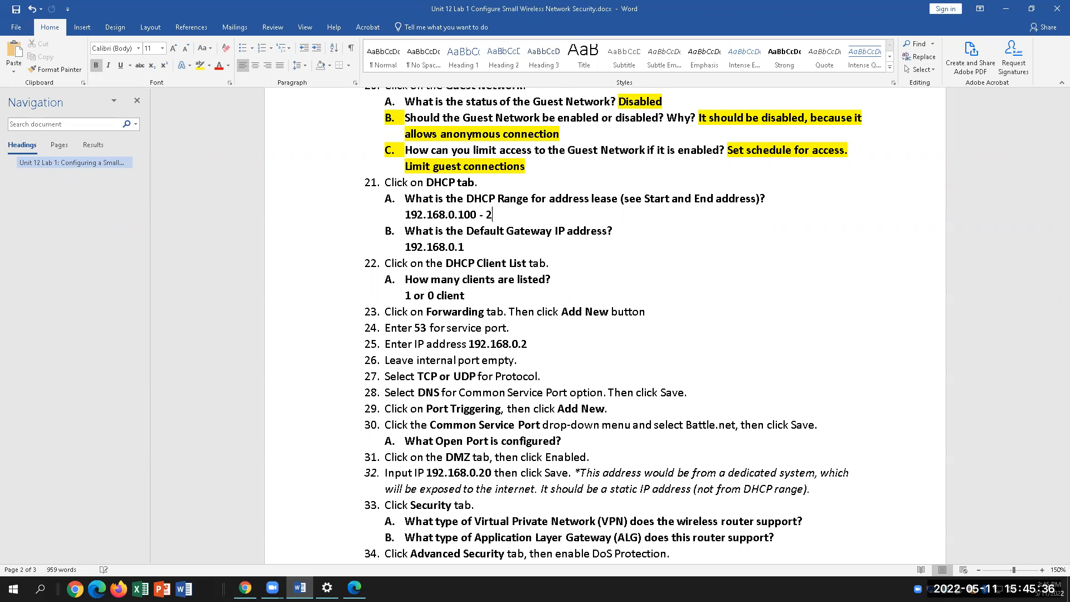
{"action": "type", "text": "199"}
Highlight the answers 192.168.0.100 - 199 and 192.168.0.1 in yellow
{"action": "triple_click", "coordinate": [403, 204]}
{"action": "left_click_drag", "start_coordinate": [403, 204], "coordinate": [406, 215]}
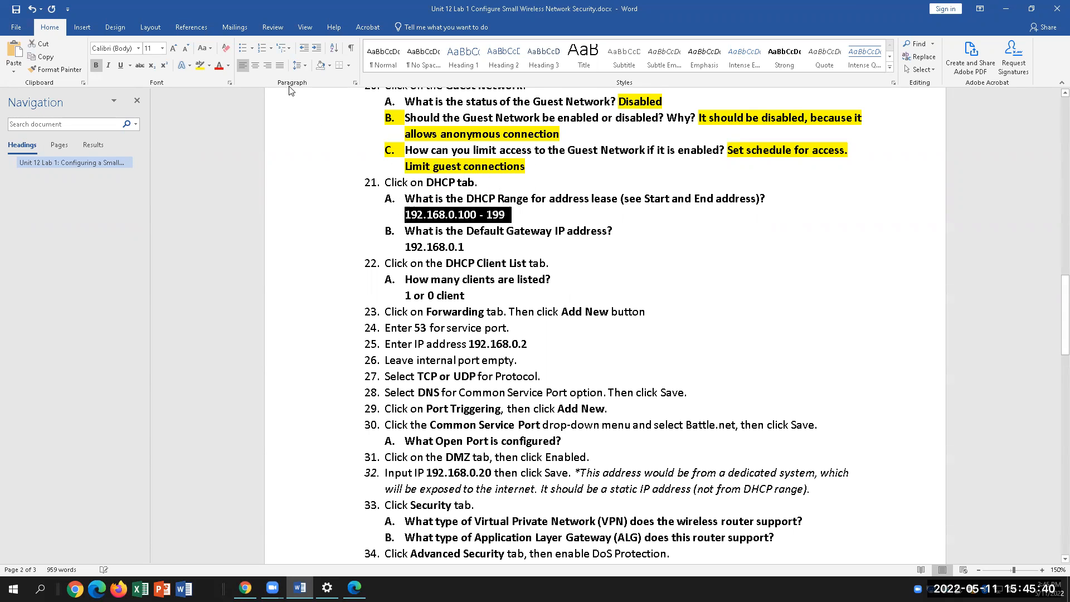
{"action": "left_click", "coordinate": [209, 65]}
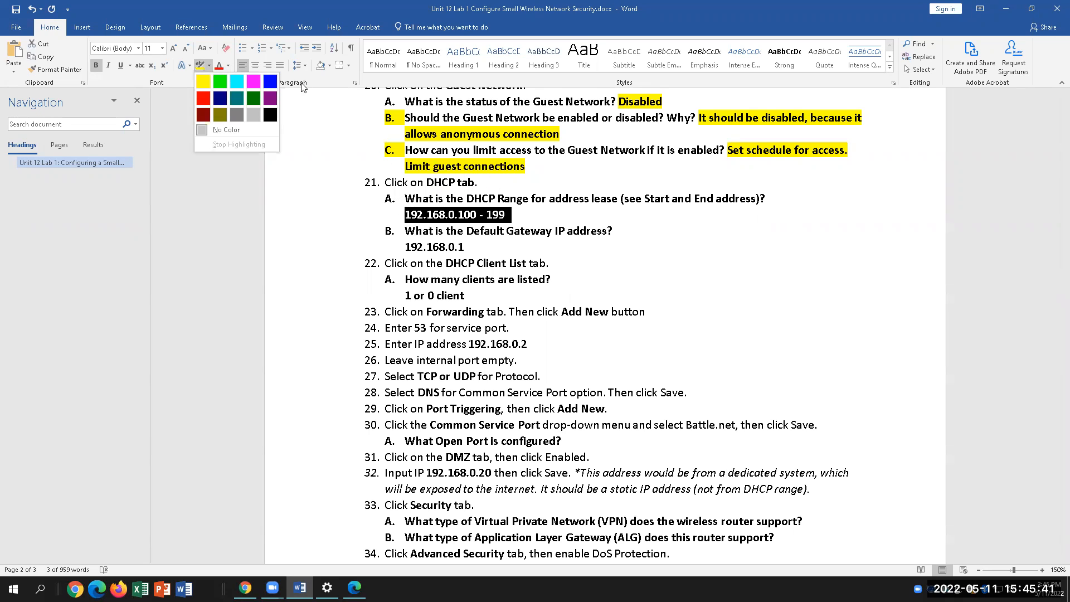
{"action": "left_click", "coordinate": [203, 81]}
{"action": "key", "text": "Left"}
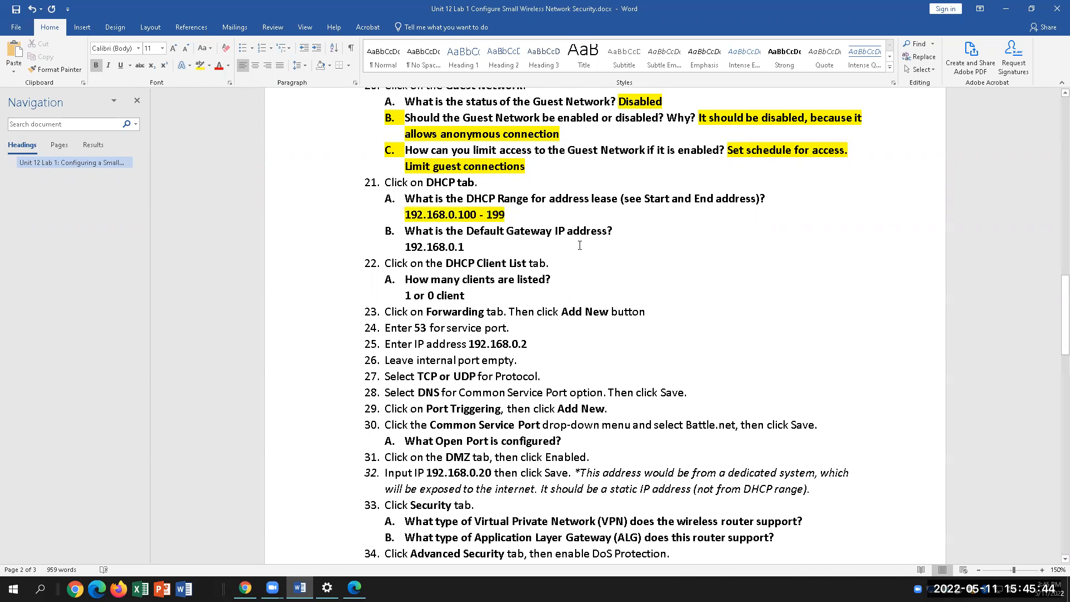
{"action": "left_click_drag", "start_coordinate": [396, 241], "coordinate": [469, 248]}
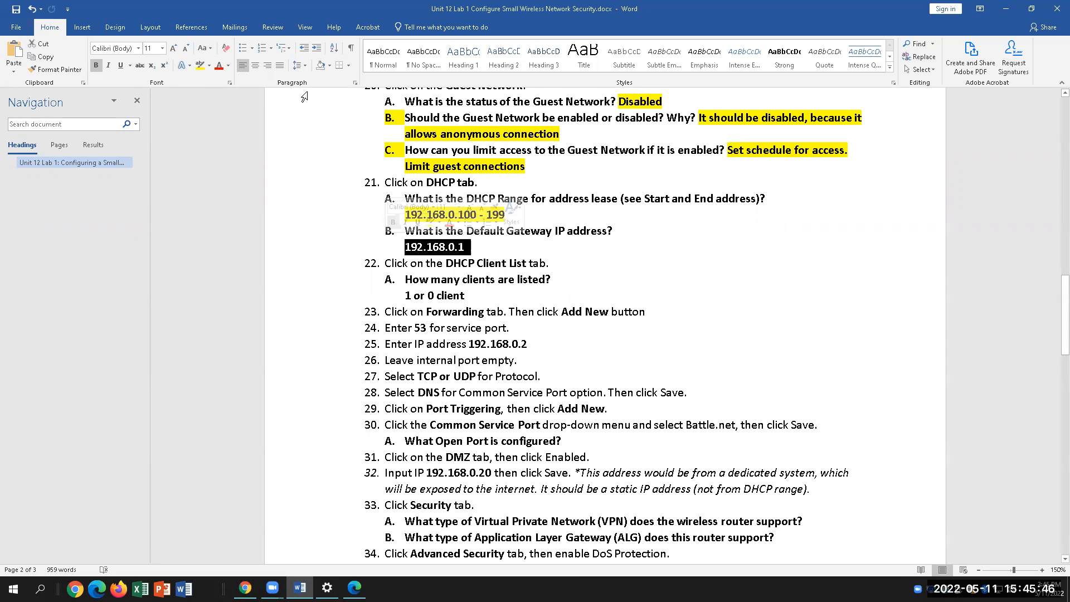
{"action": "left_click", "coordinate": [200, 65]}
{"action": "key", "text": "Left"}
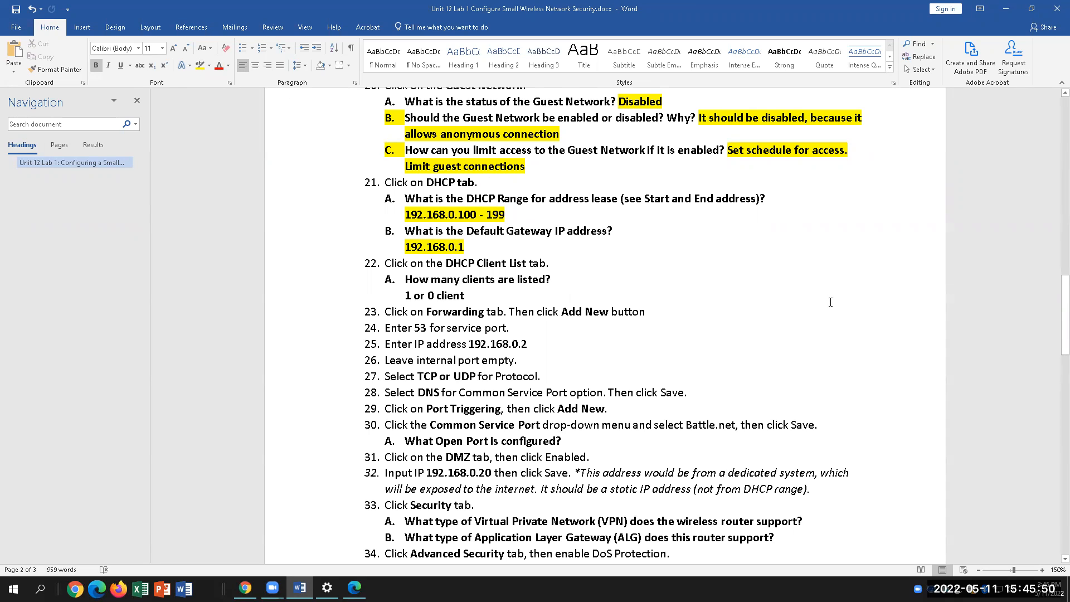
Bring the router's DHCP Settings page back up in the browser
{"action": "left_click", "coordinate": [482, 295]}
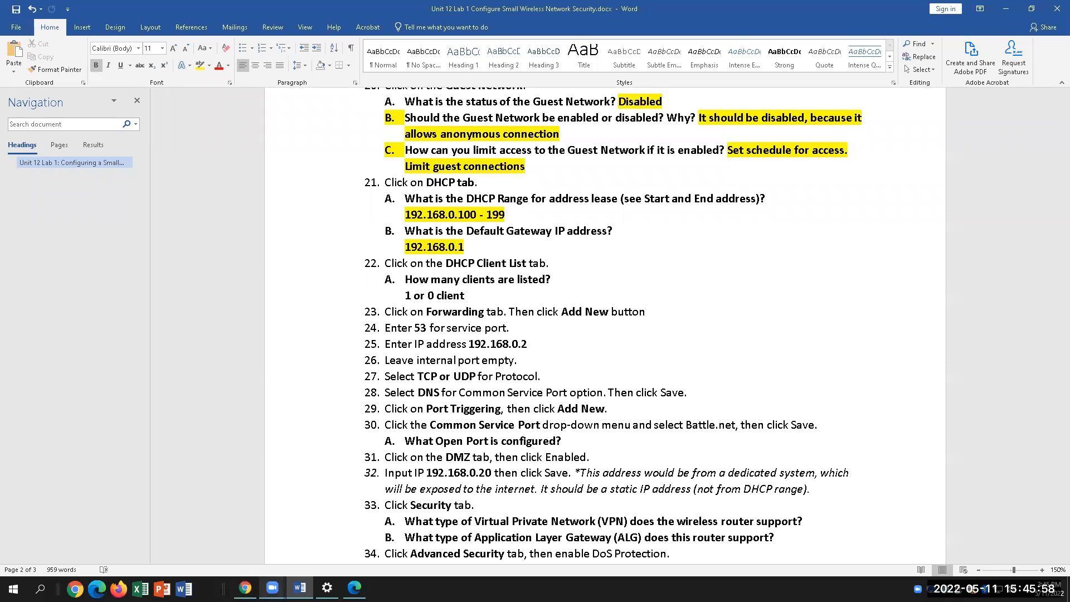
{"action": "left_click", "coordinate": [354, 588]}
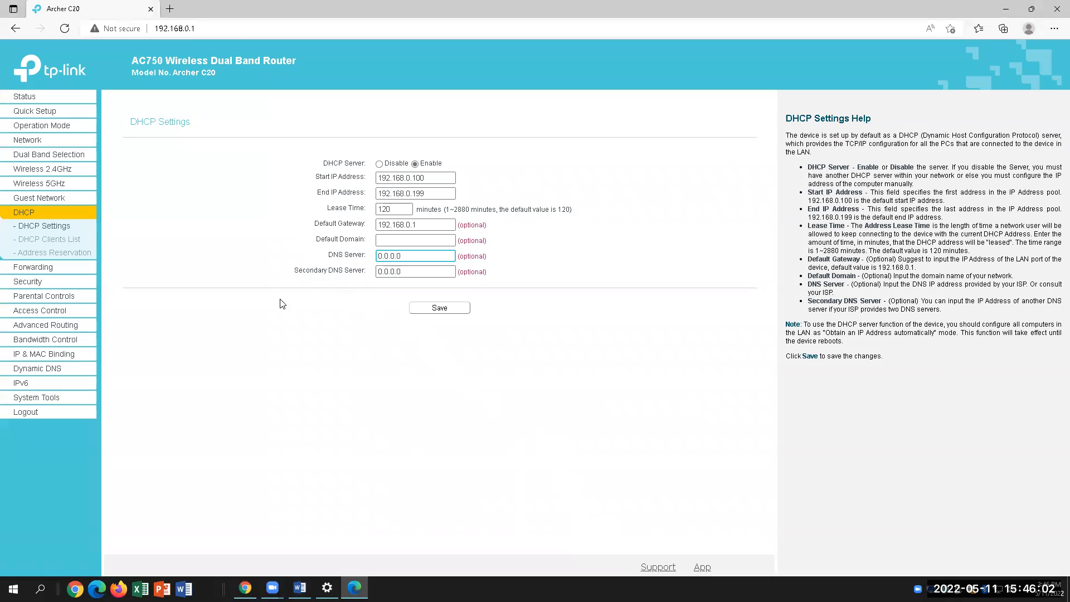
{"action": "left_click", "coordinate": [261, 304]}
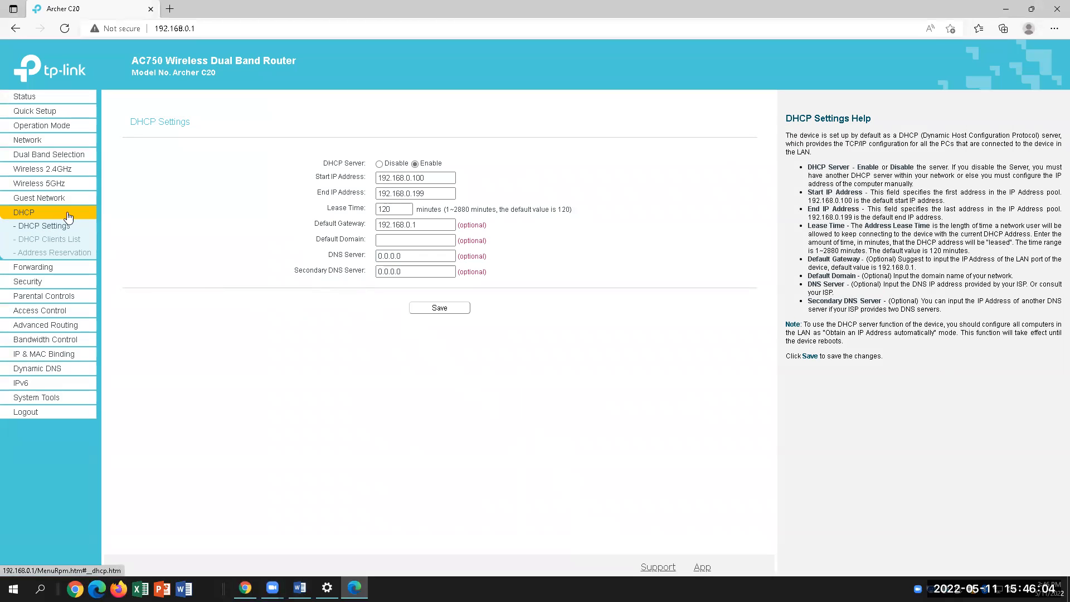
Check the DHCP clients list, then trim answer 22A down to just '1'
{"action": "left_click", "coordinate": [63, 244]}
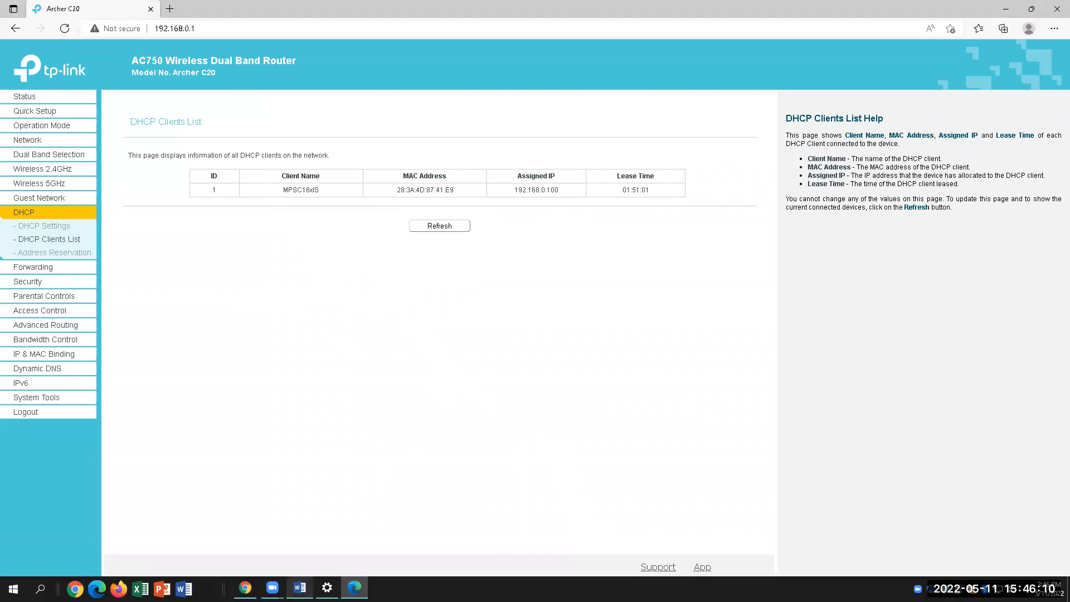
{"action": "left_click", "coordinate": [300, 587]}
{"action": "left_click_drag", "start_coordinate": [465, 296], "coordinate": [415, 296]}
{"action": "key", "text": "BackSpace"}
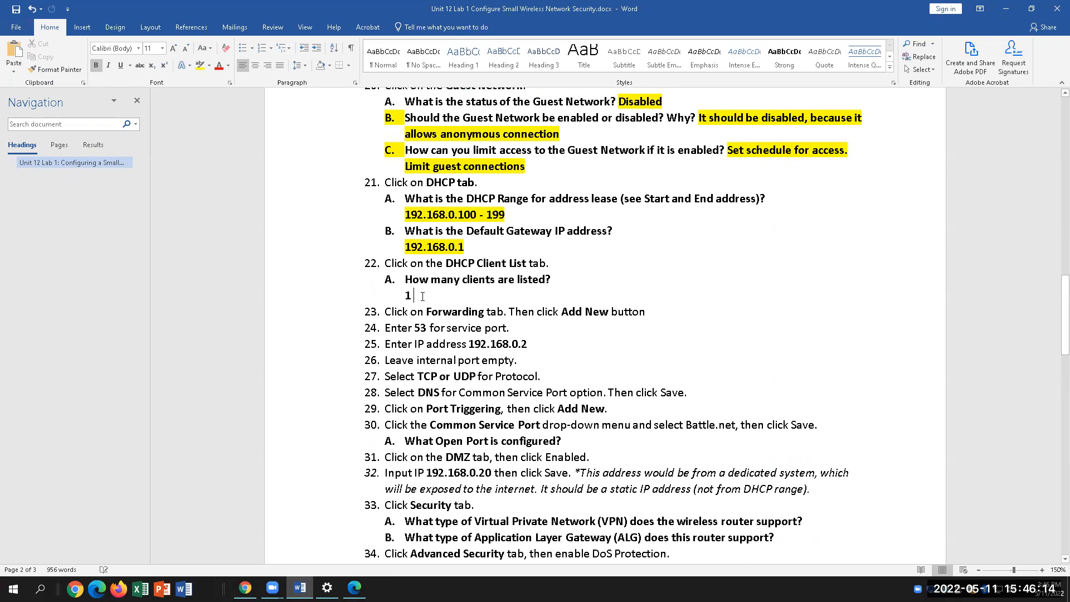
Highlight the '1' answer in yellow and go to Forwarding > Virtual Server
{"action": "double_click", "coordinate": [407, 295]}
{"action": "left_click", "coordinate": [200, 66]}
{"action": "key", "text": "alt+Tab"}
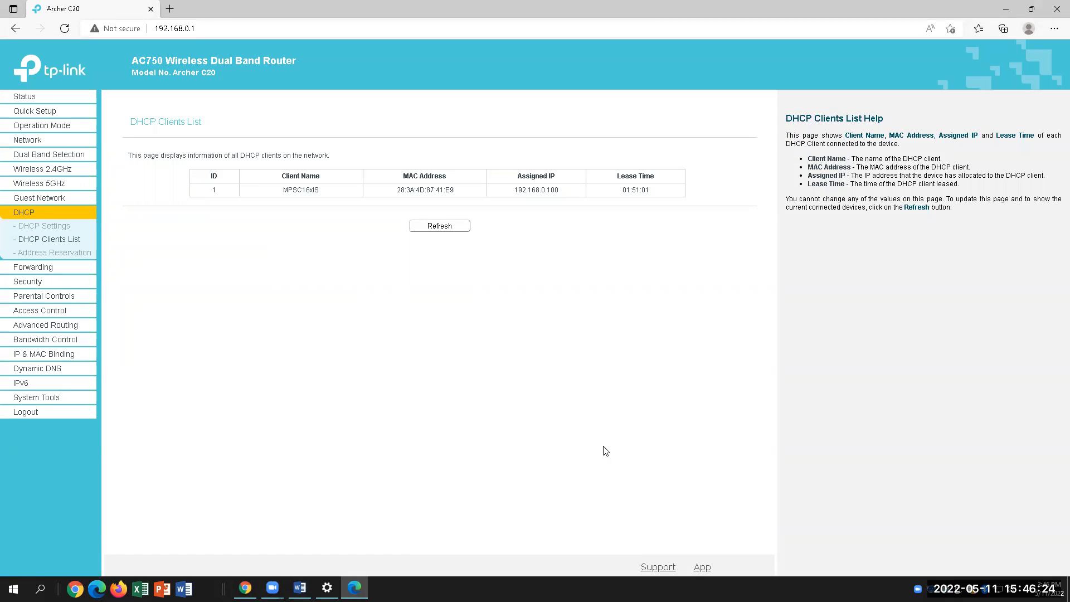
{"action": "left_click", "coordinate": [47, 273]}
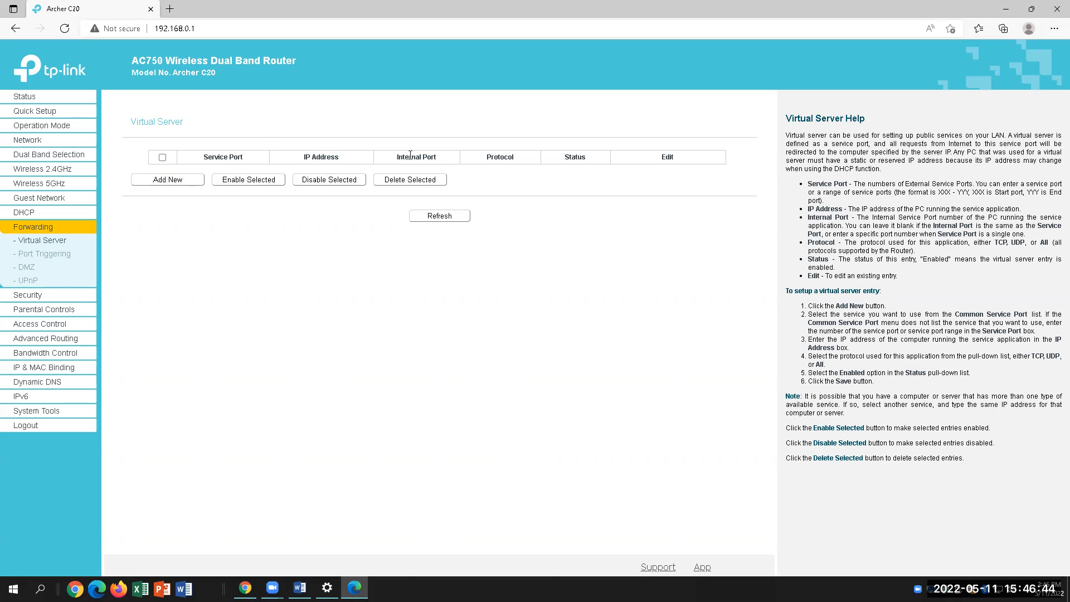
Add a new virtual server entry with service port 53
{"action": "left_click", "coordinate": [300, 588]}
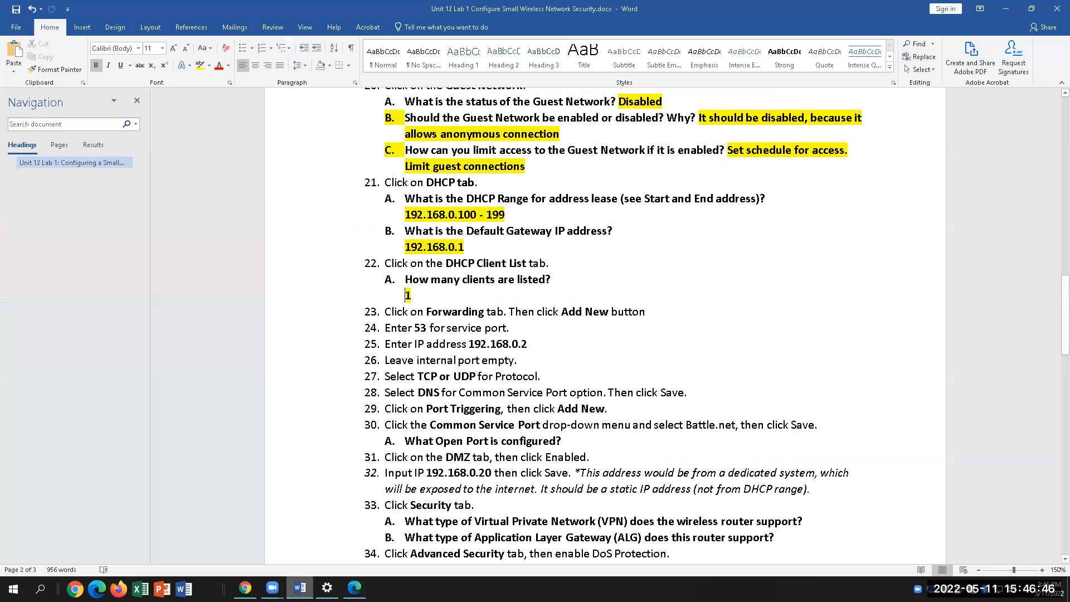
{"action": "key", "text": "alt+Tab"}
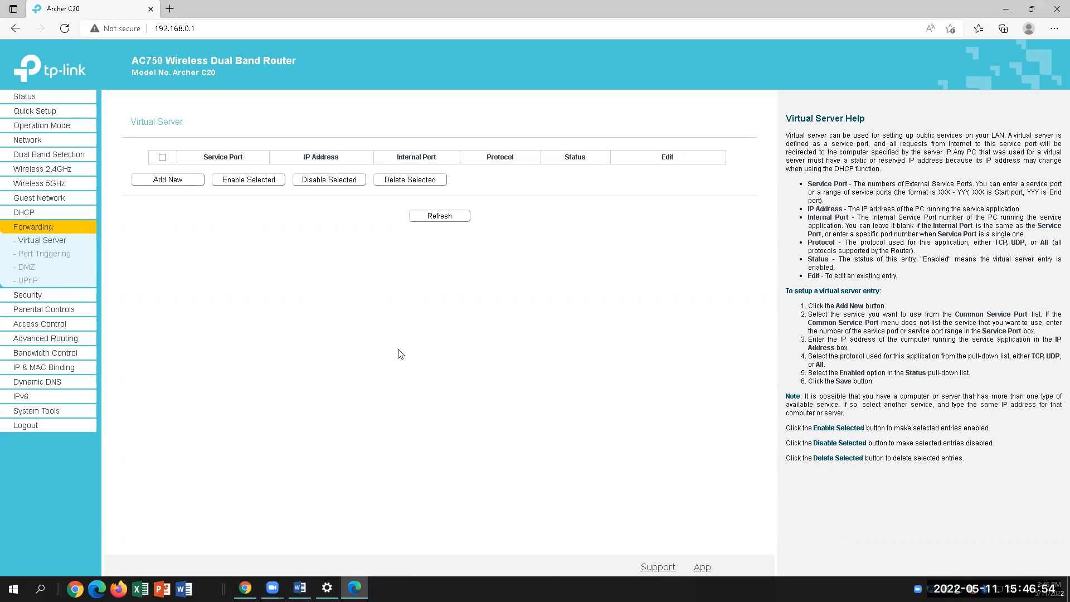
{"action": "left_click", "coordinate": [300, 587]}
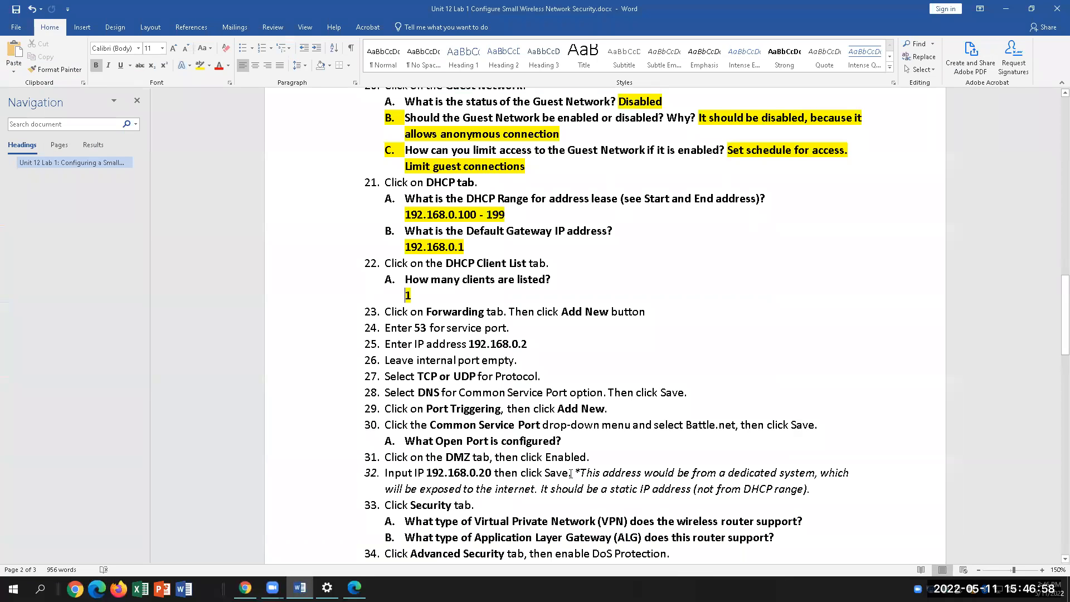
{"action": "left_click", "coordinate": [355, 588]}
{"action": "left_click", "coordinate": [168, 182]}
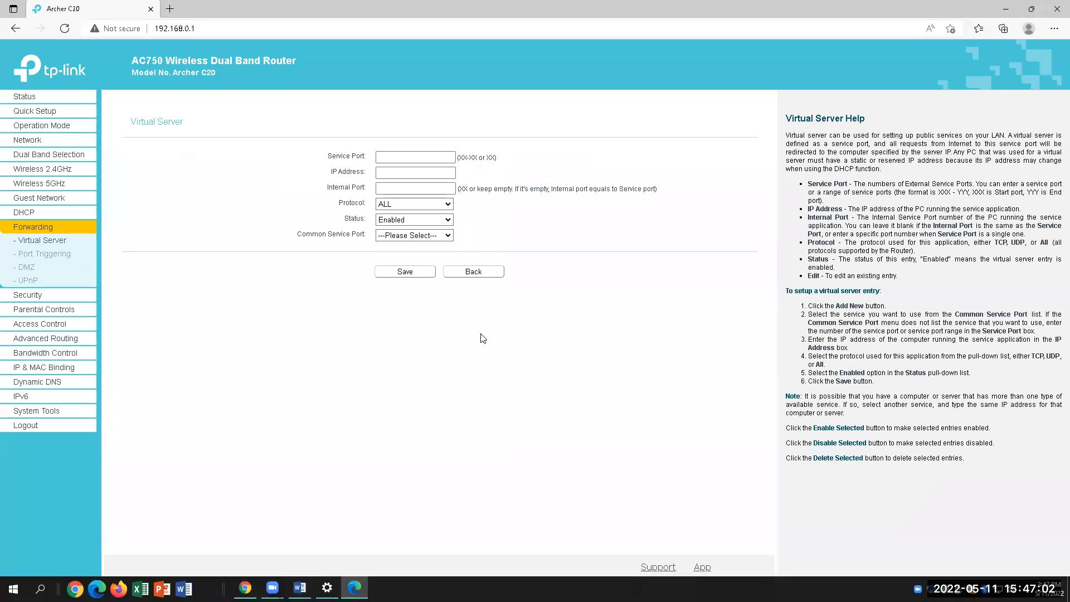
{"action": "left_click", "coordinate": [412, 154]}
{"action": "type", "text": "53"}
{"action": "left_click", "coordinate": [418, 172]}
Enter 192.168.0.2 as the virtual server's IP address
{"action": "left_click", "coordinate": [299, 587]}
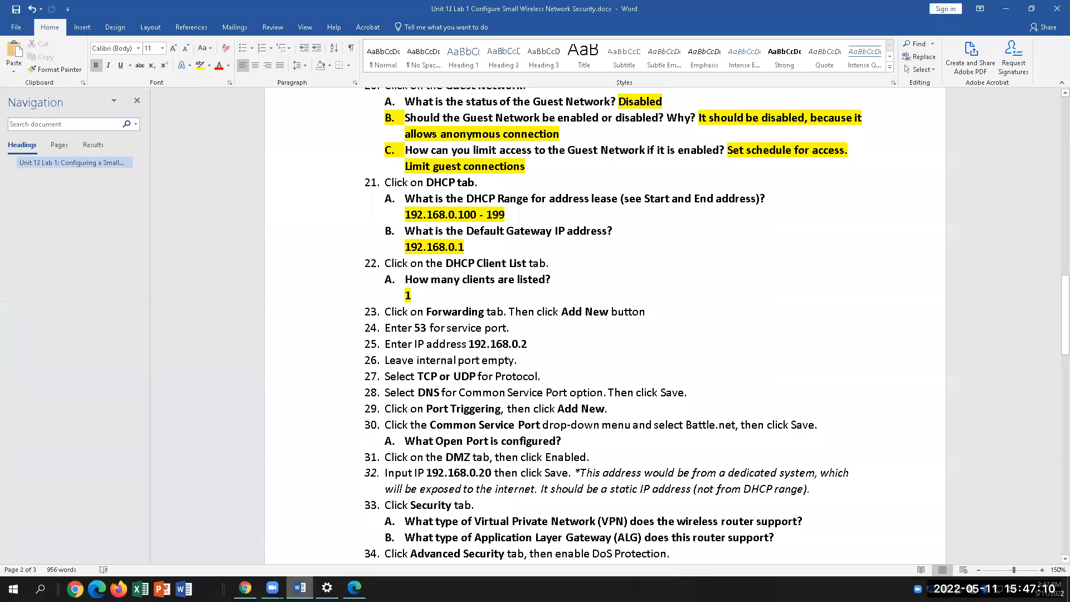
{"action": "key", "text": "alt+Tab"}
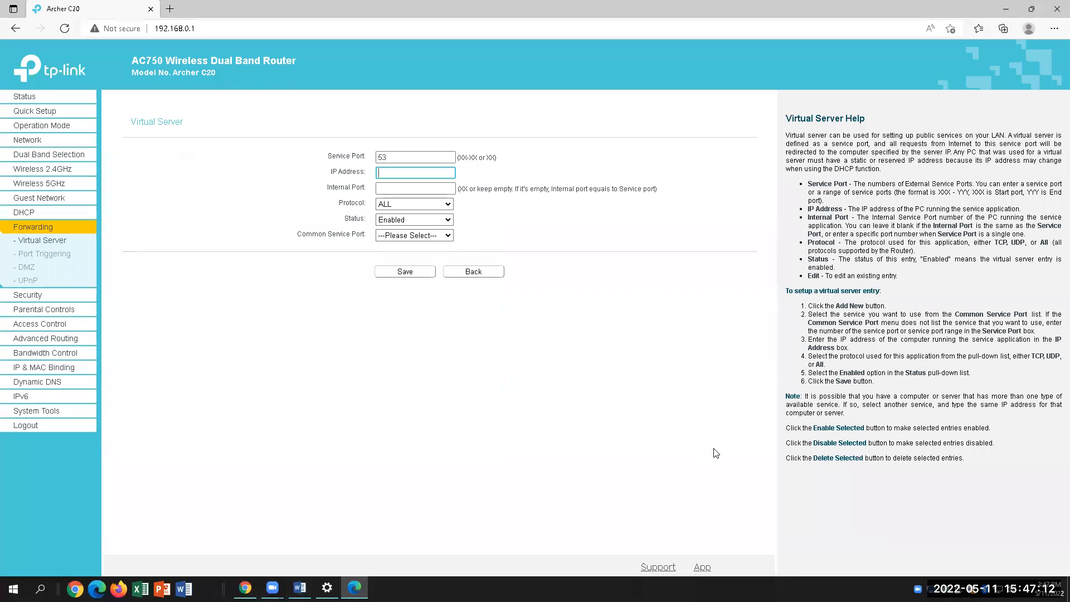
{"action": "type", "text": "192.168.0.2"}
{"action": "key", "text": "Tab"}
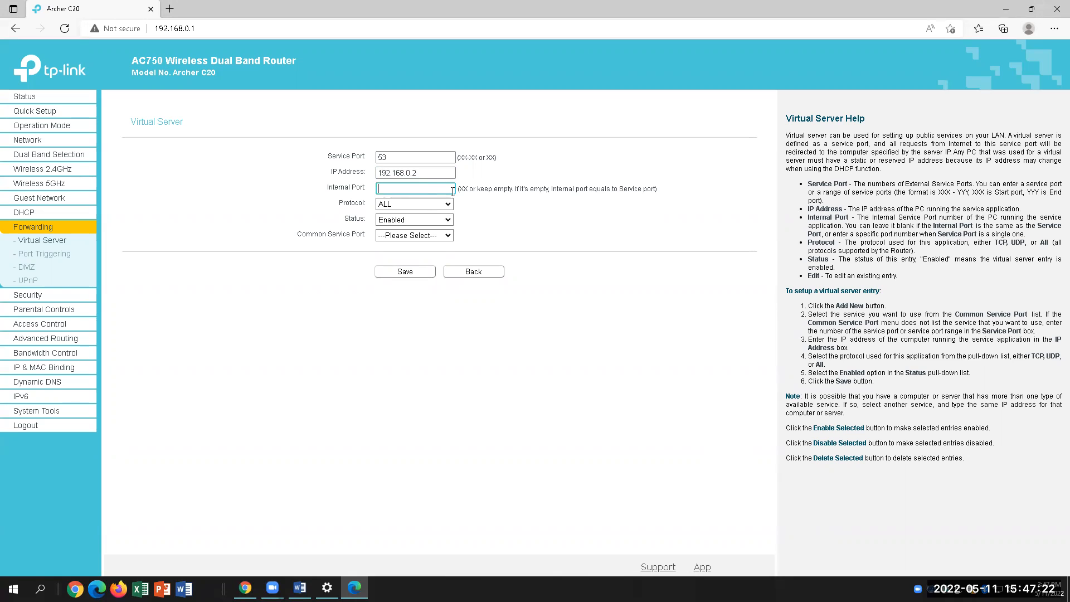
Review lab steps 26 and 27 on the internal port and TCP/UDP protocol
{"action": "key", "text": "alt+Tab"}
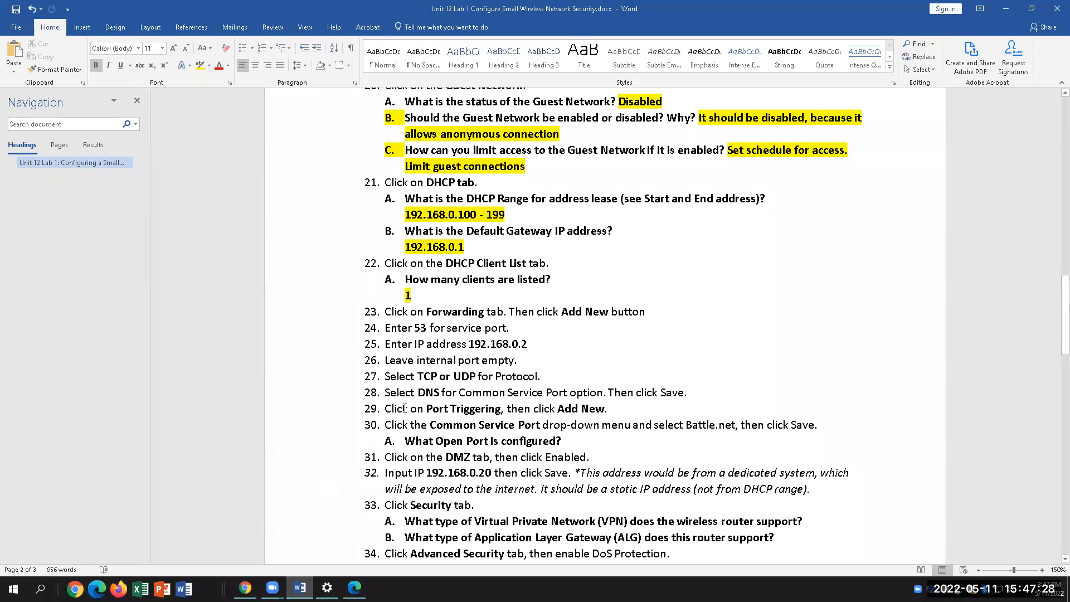
{"action": "triple_click", "coordinate": [438, 363]}
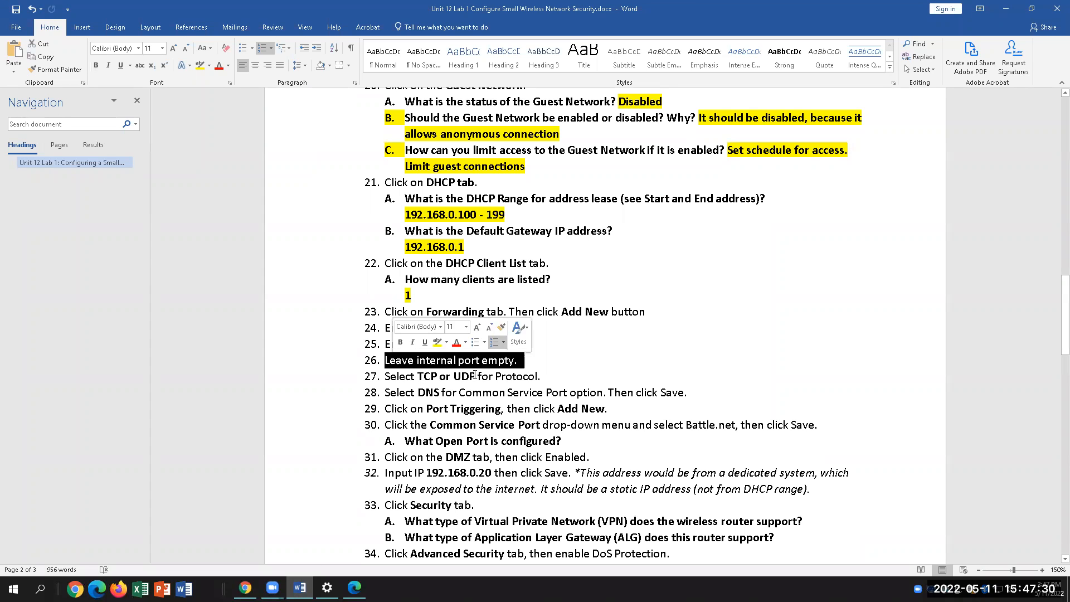
{"action": "left_click", "coordinate": [556, 379]}
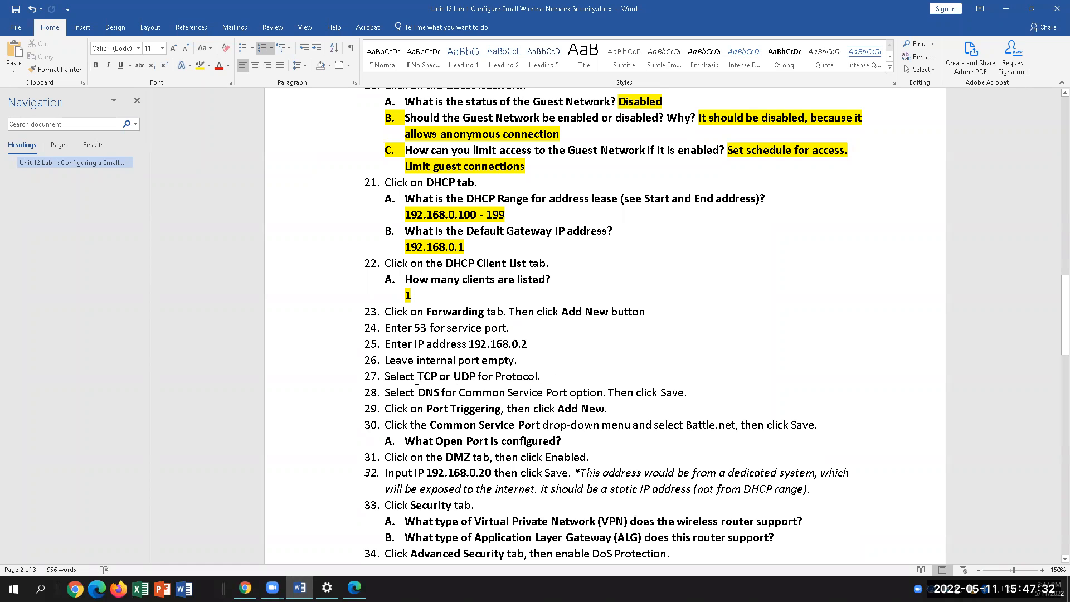
{"action": "left_click_drag", "start_coordinate": [418, 377], "coordinate": [474, 376]}
{"action": "left_click", "coordinate": [354, 587]}
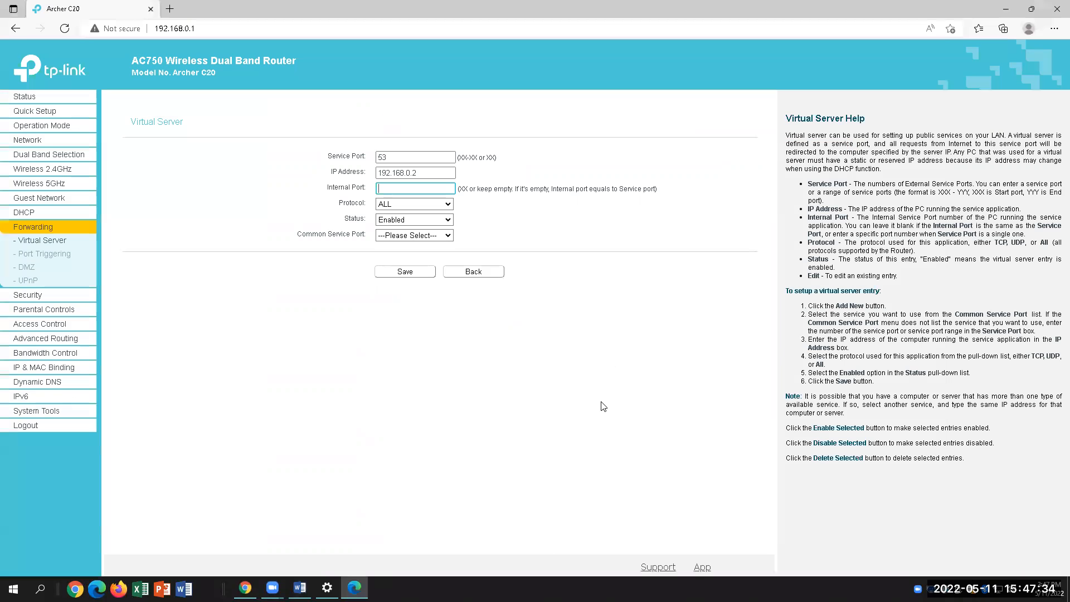
Set the virtual server entry's protocol to TCP
{"action": "left_click", "coordinate": [448, 205]}
{"action": "left_click", "coordinate": [299, 588]}
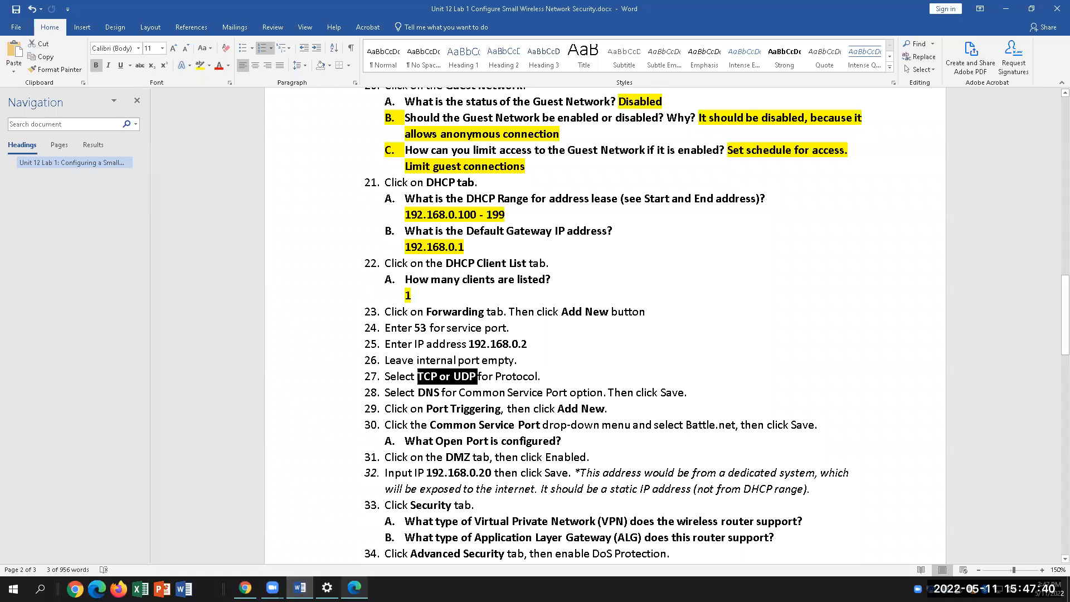
{"action": "key", "text": "alt+Tab"}
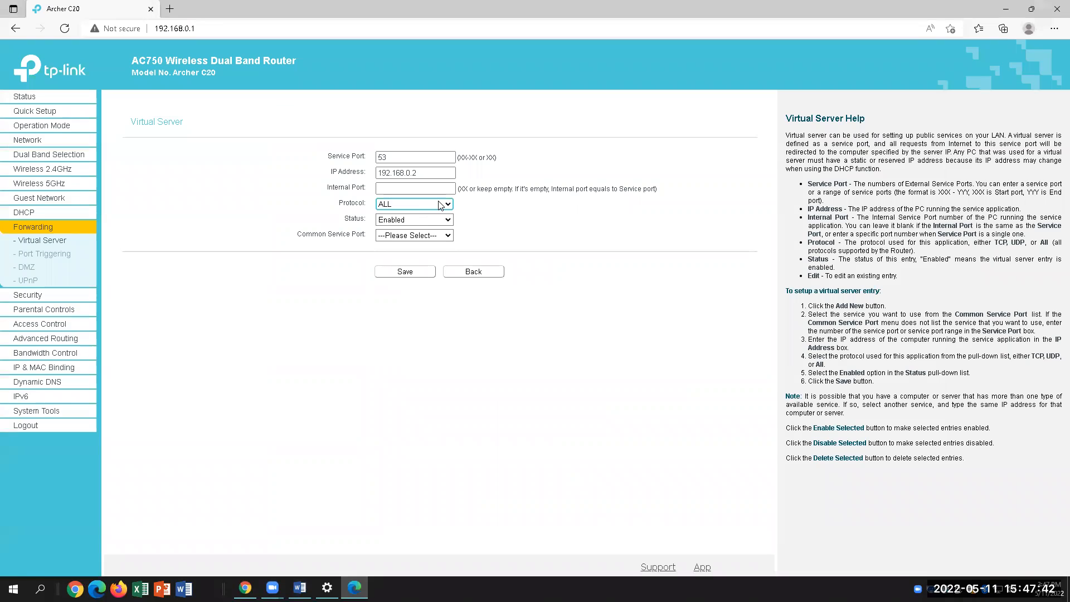
{"action": "left_click", "coordinate": [440, 204]}
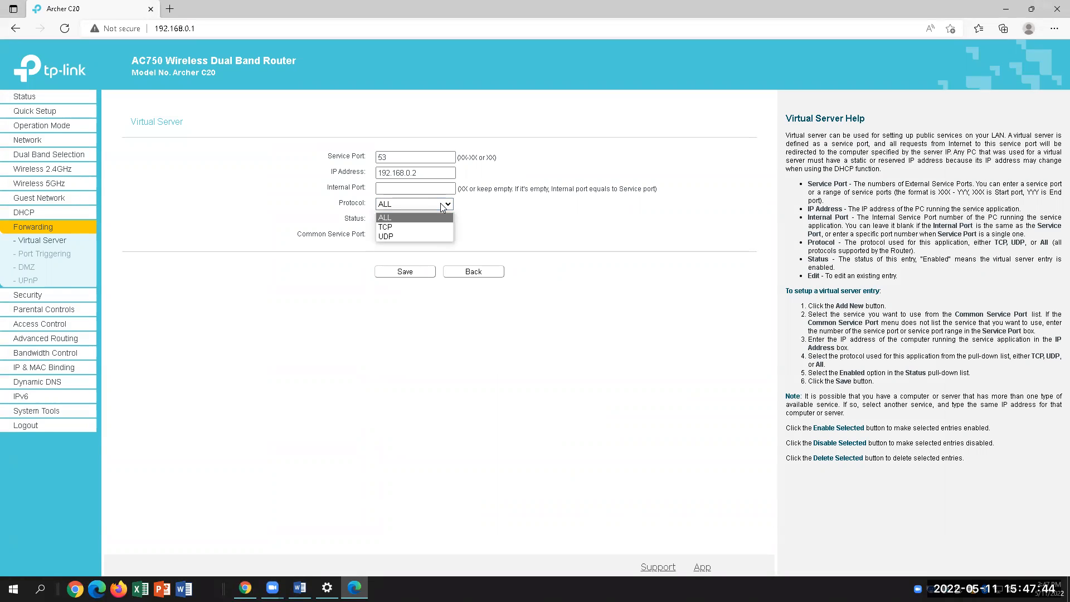
{"action": "left_click", "coordinate": [401, 227]}
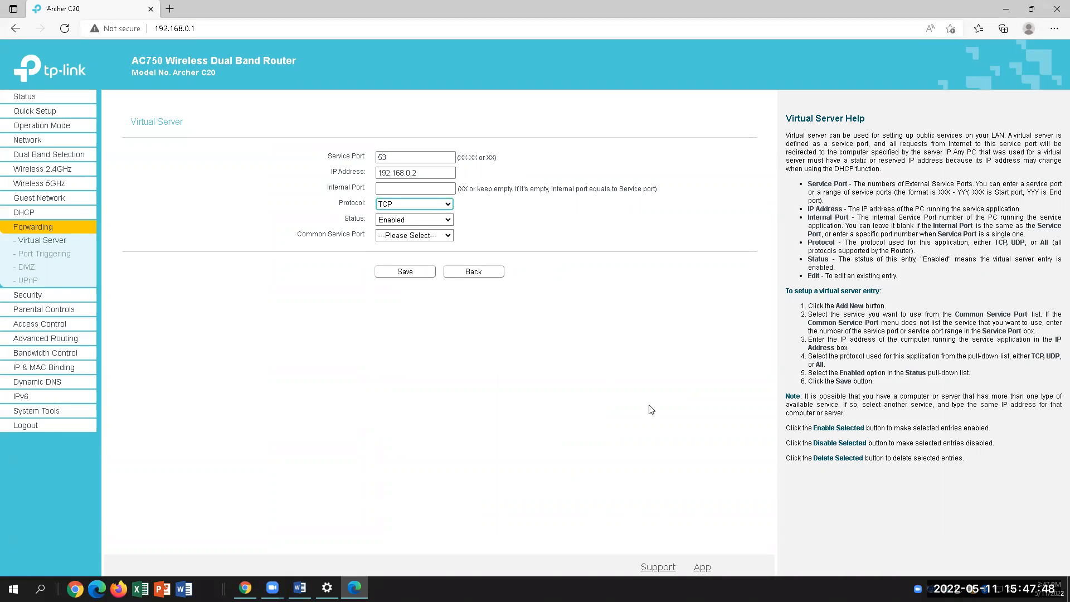
{"action": "left_click", "coordinate": [448, 207]}
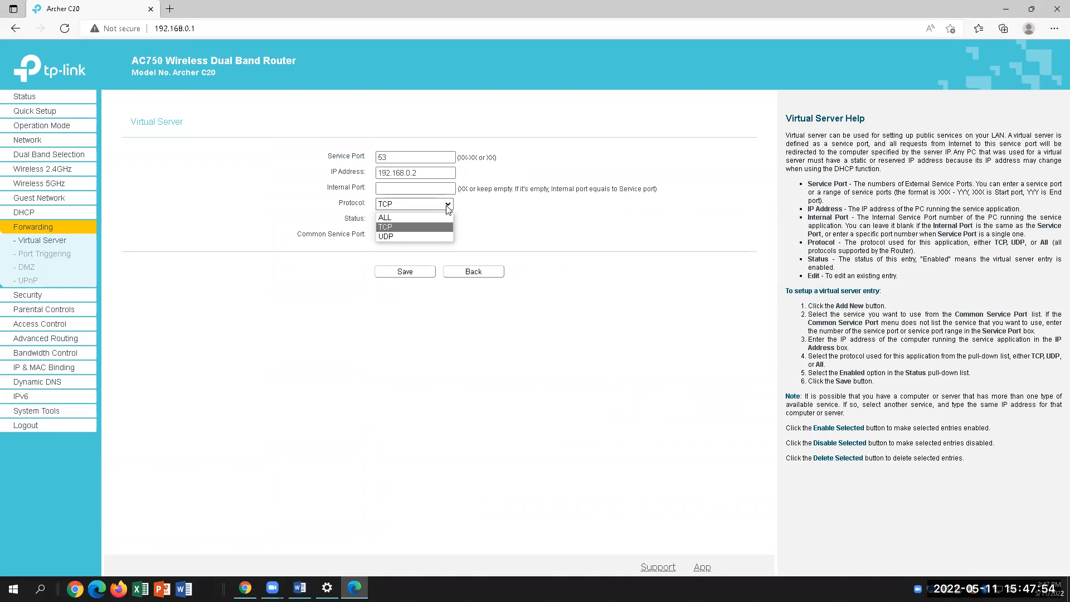
{"action": "left_click", "coordinate": [419, 217]}
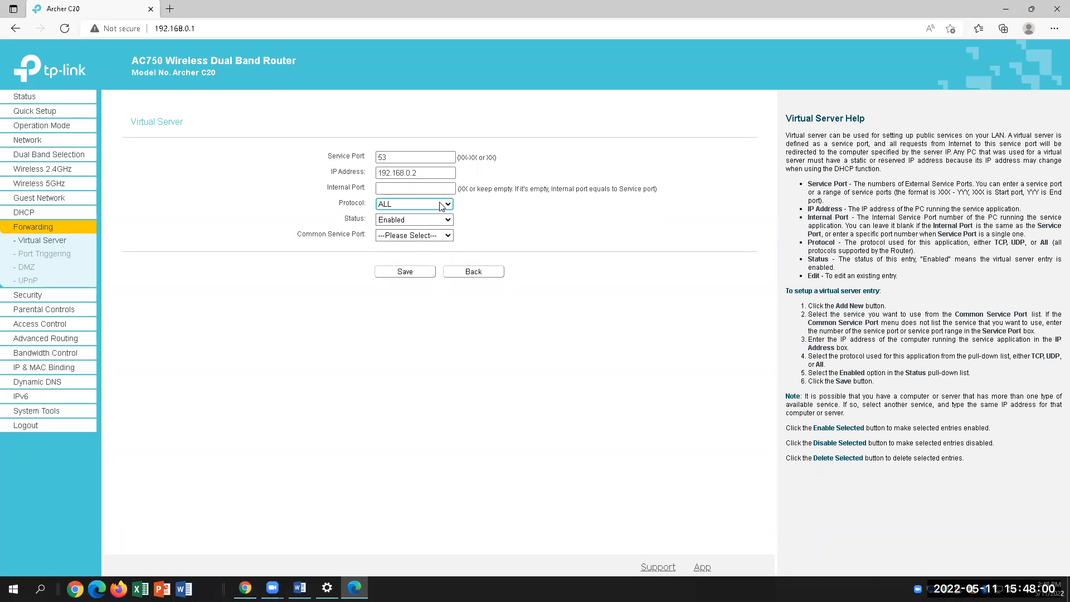
{"action": "left_click", "coordinate": [441, 205]}
{"action": "left_click", "coordinate": [421, 227]}
{"action": "key", "text": "alt+Tab"}
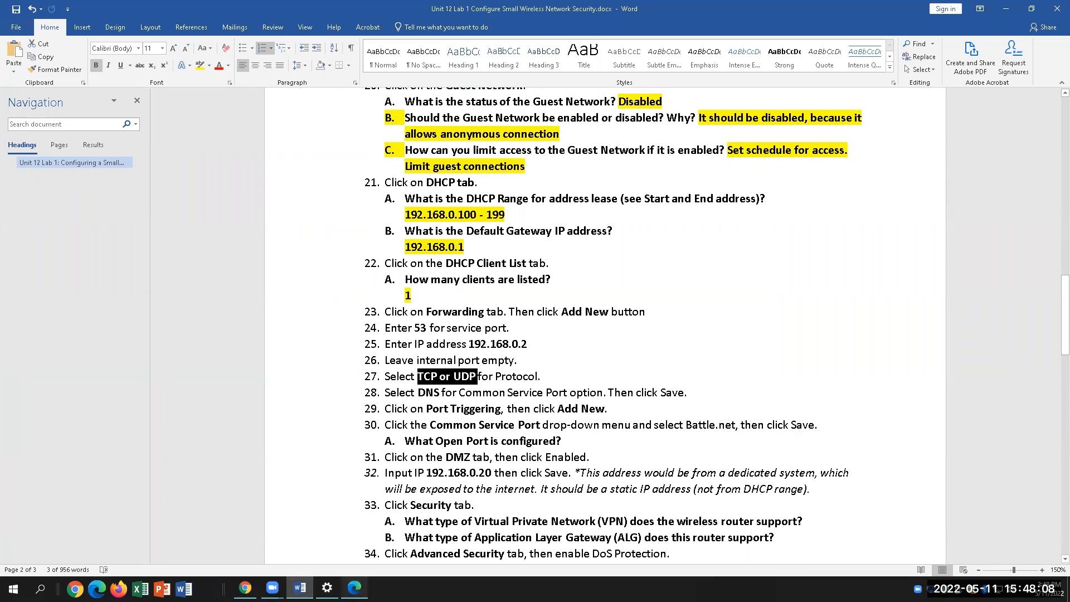
{"action": "key", "text": "alt+Tab"}
Choose DNS as the entry's Common Service Port
{"action": "left_click", "coordinate": [415, 235]}
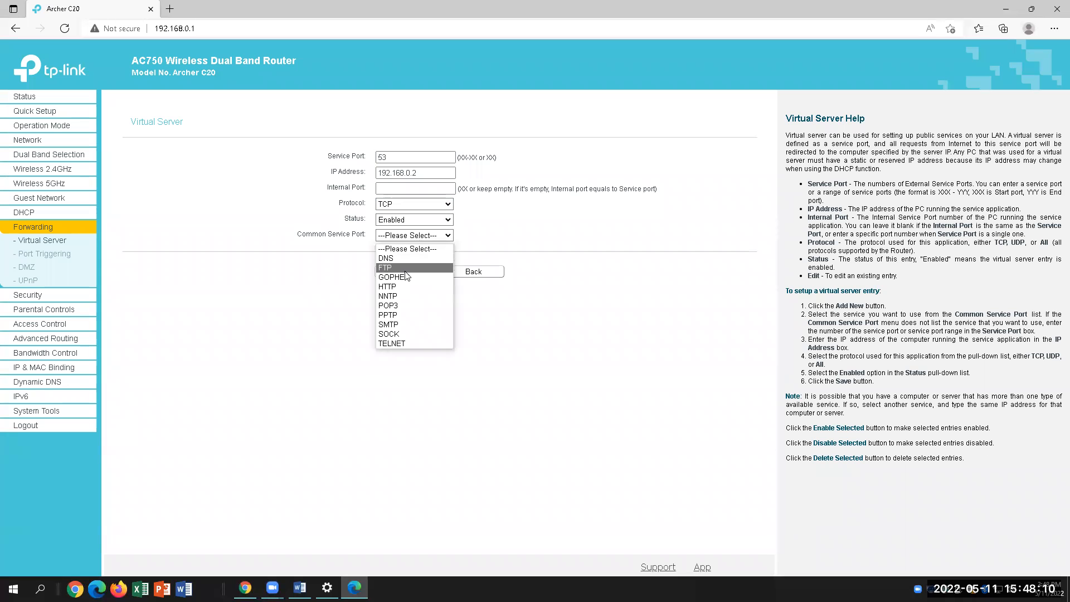
{"action": "left_click", "coordinate": [408, 259]}
{"action": "left_click", "coordinate": [397, 156]}
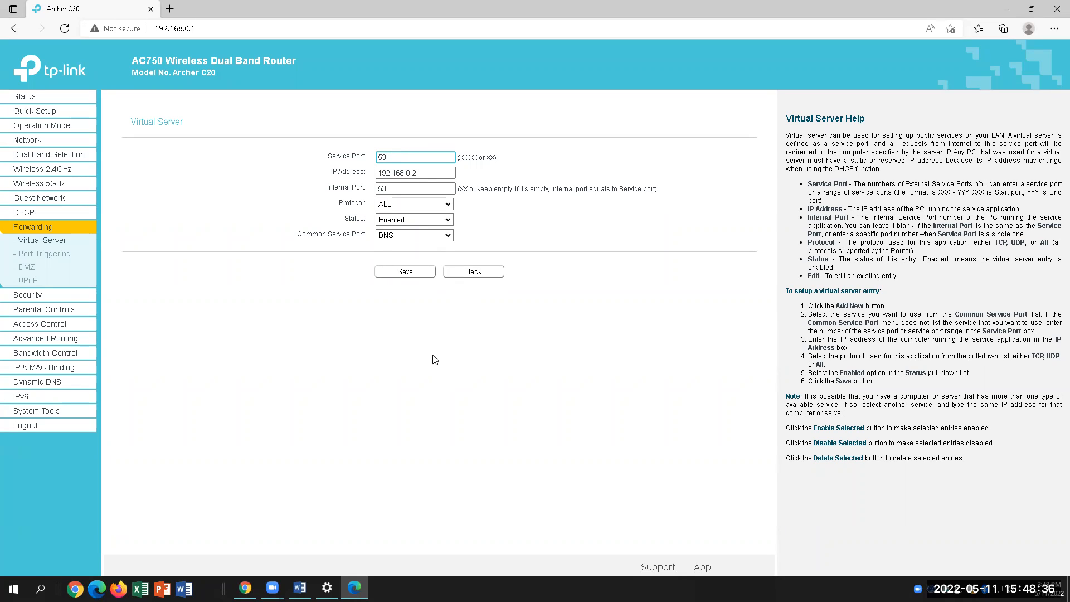
{"action": "left_click", "coordinate": [300, 588]}
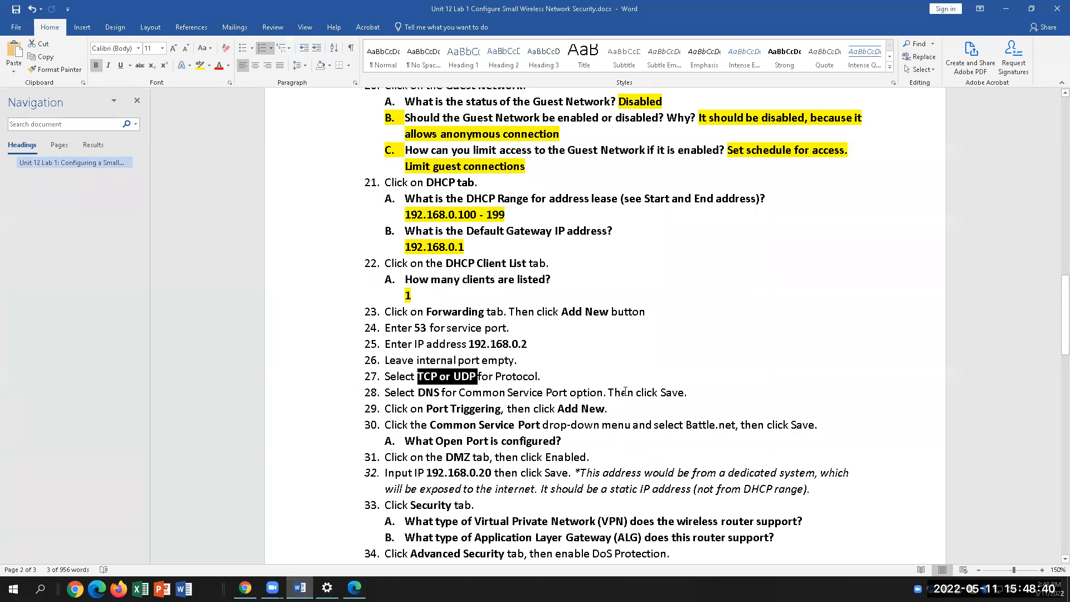
{"action": "left_click", "coordinate": [355, 588]}
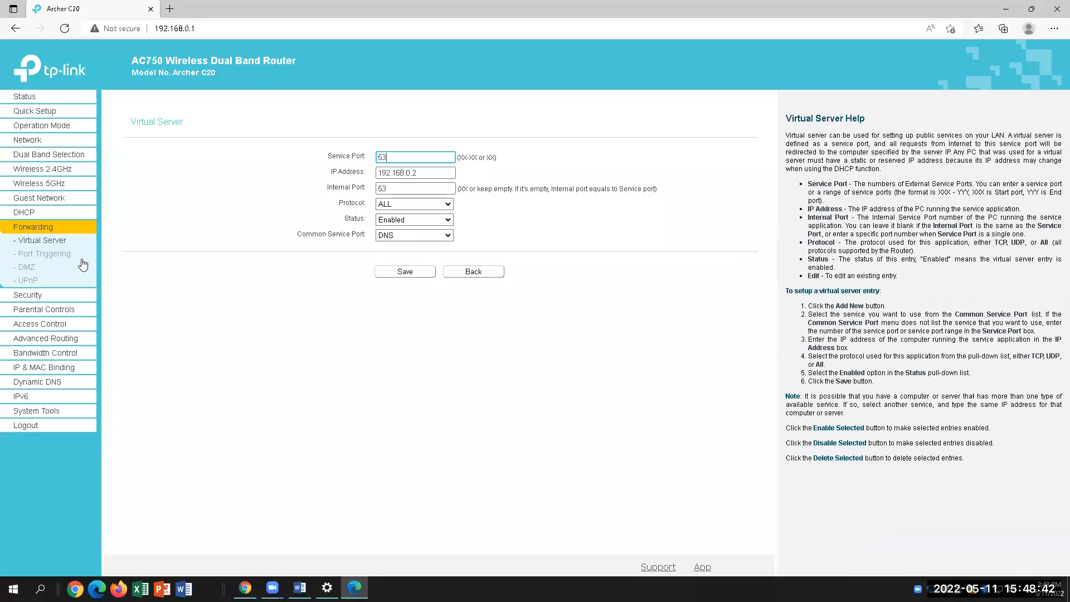
{"action": "left_click", "coordinate": [43, 256]}
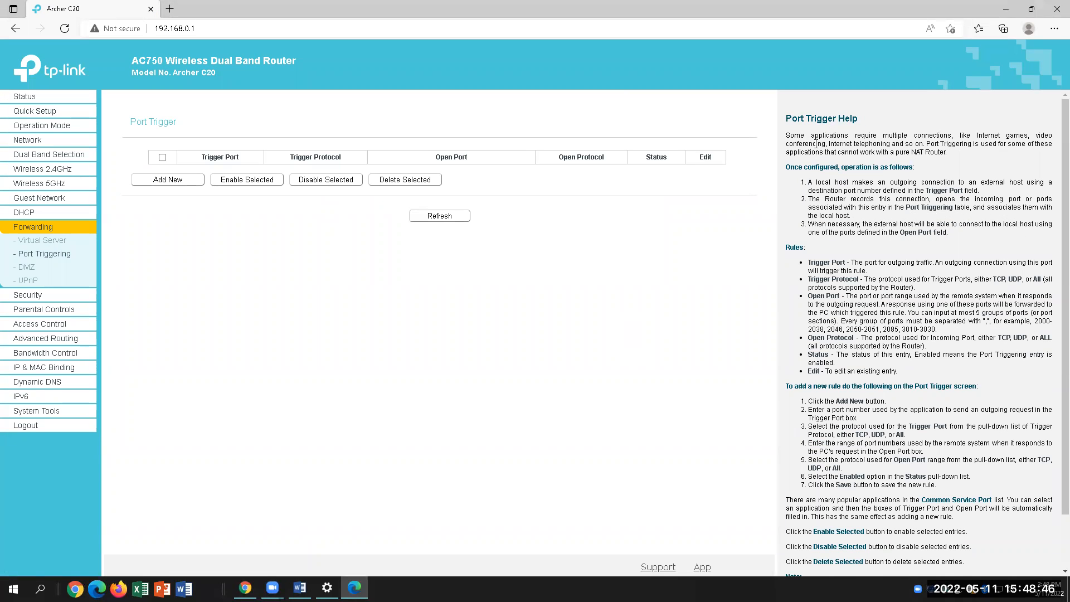
Read the Port Trigger help on trigger ports, then start a new trigger rule
{"action": "left_click_drag", "start_coordinate": [819, 135], "coordinate": [1014, 169]}
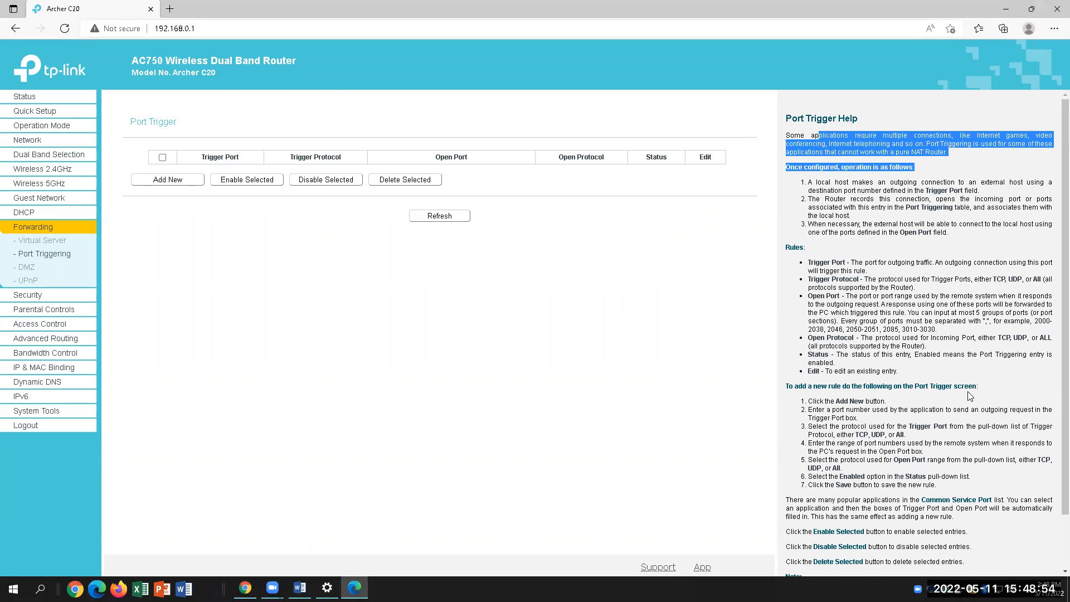
{"action": "left_click", "coordinate": [890, 267]}
{"action": "left_click_drag", "start_coordinate": [851, 262], "coordinate": [954, 275]}
{"action": "left_click", "coordinate": [962, 256]}
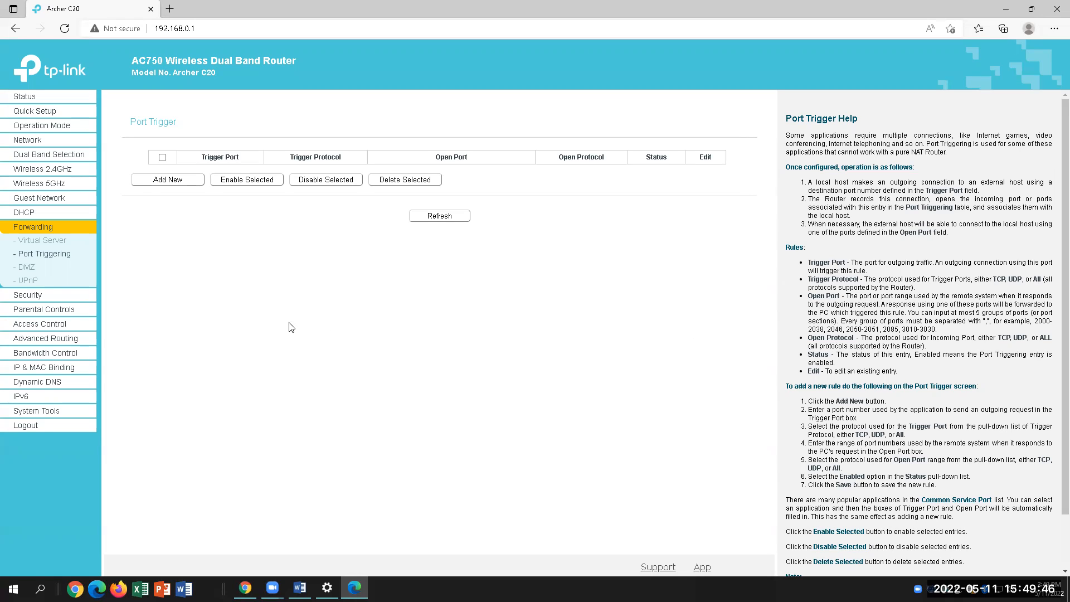
{"action": "left_click", "coordinate": [164, 182]}
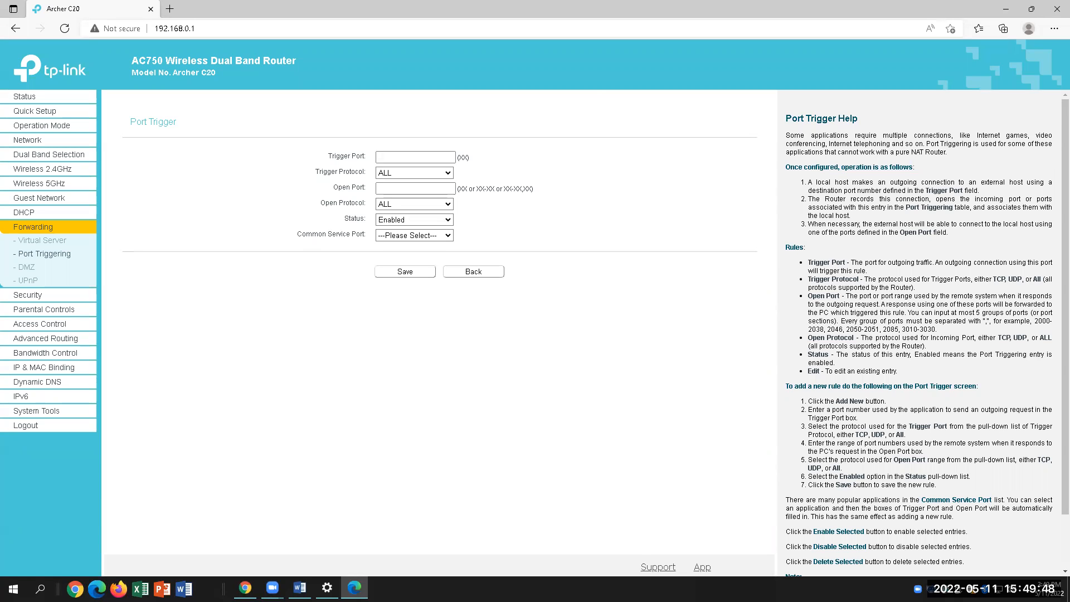
Read lab item 30's Common Service Port instruction in the Word document
{"action": "left_click", "coordinate": [300, 587]}
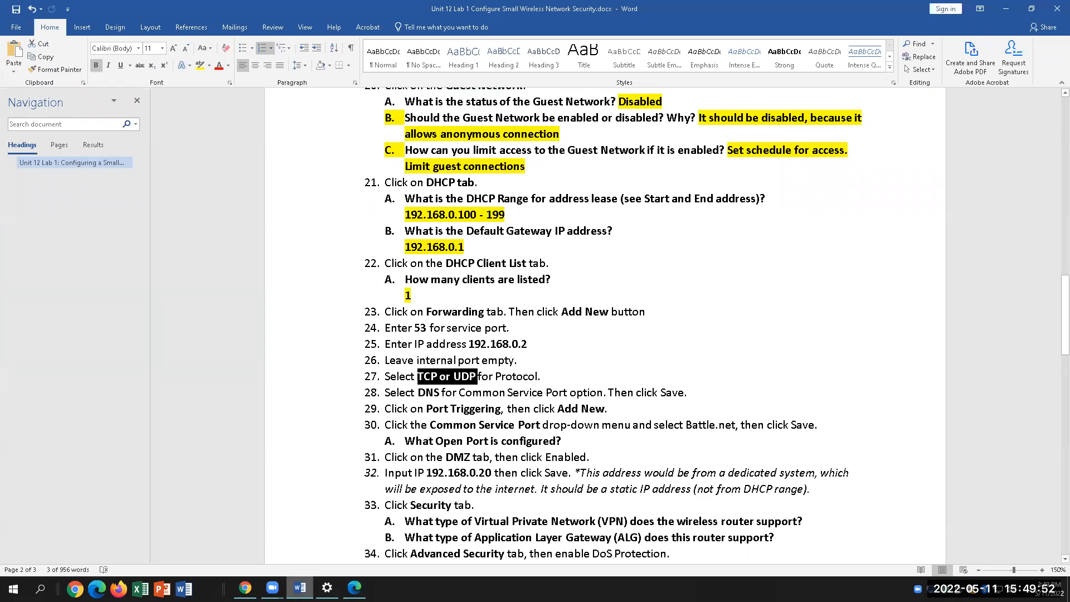
{"action": "left_click_drag", "start_coordinate": [429, 425], "coordinate": [736, 426]}
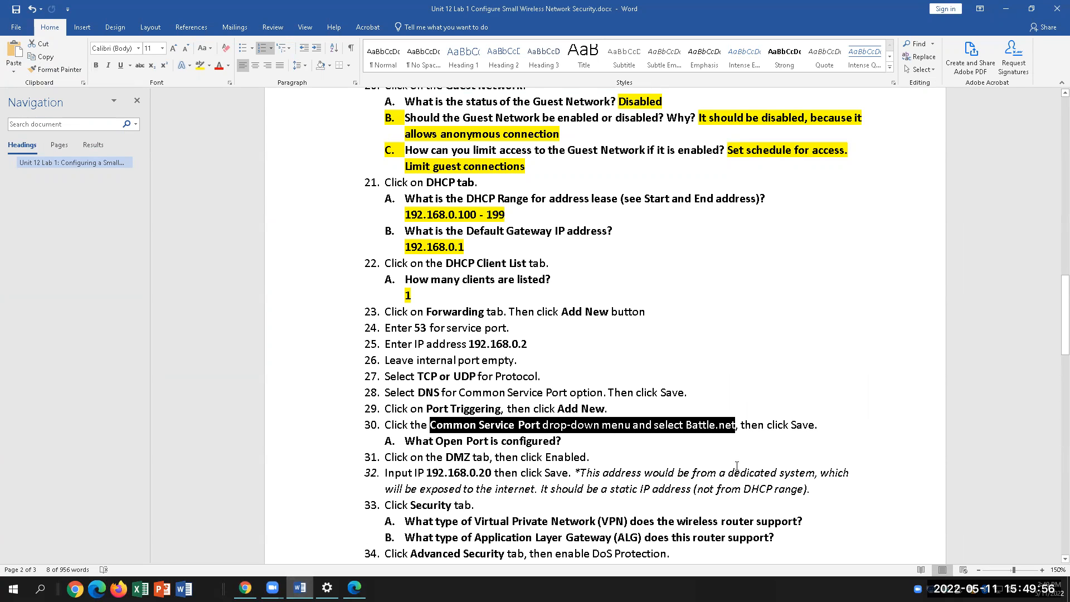
{"action": "left_click", "coordinate": [354, 588]}
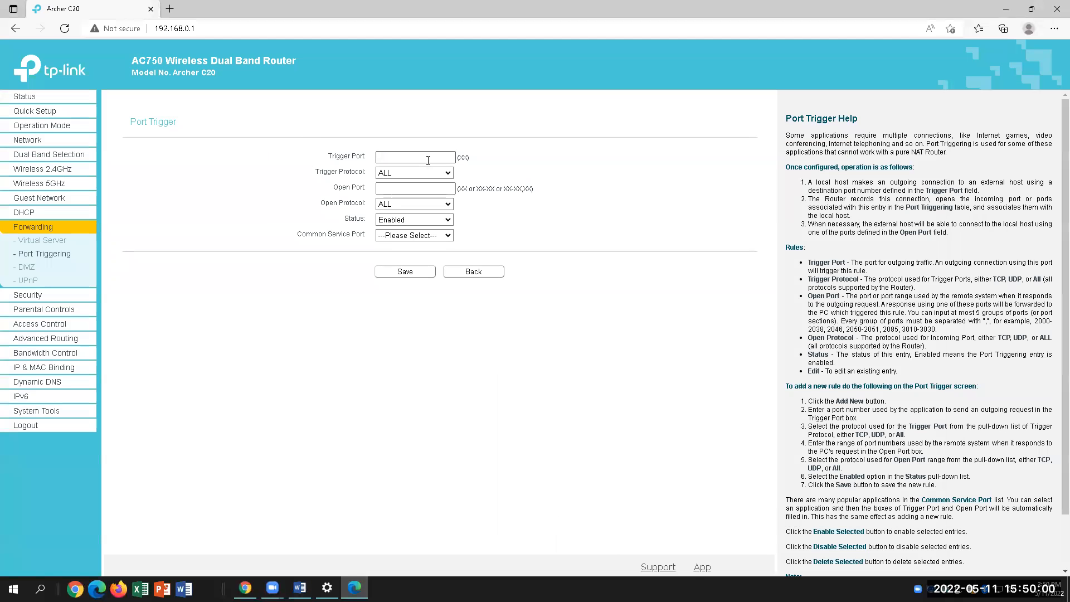
Apply the Battle.net preset, giving trigger and open port 6112 with protocol ALL
{"action": "left_click", "coordinate": [438, 239]}
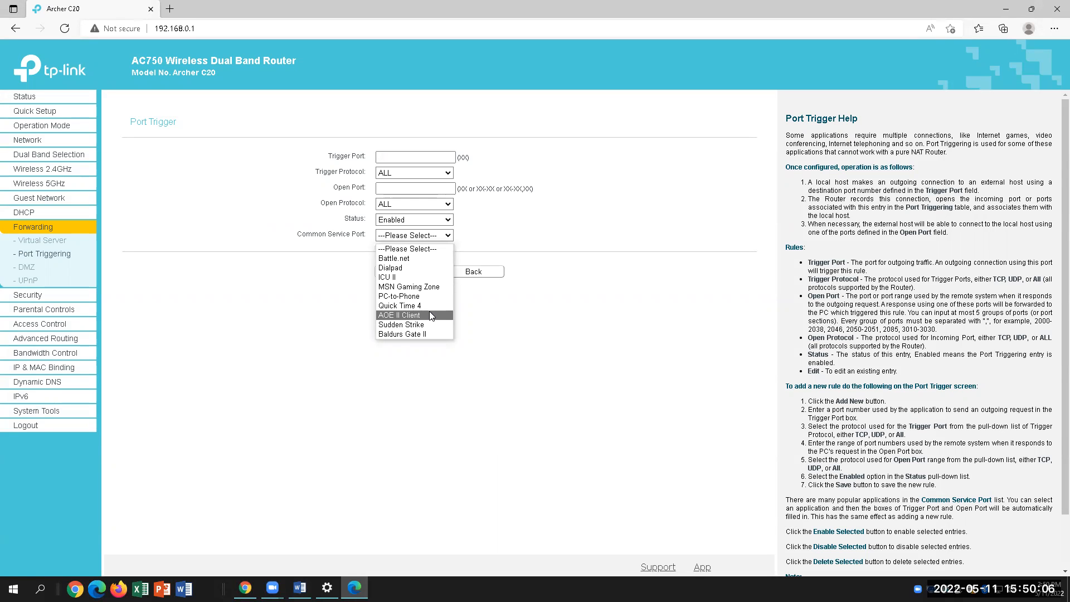
{"action": "left_click", "coordinate": [417, 259]}
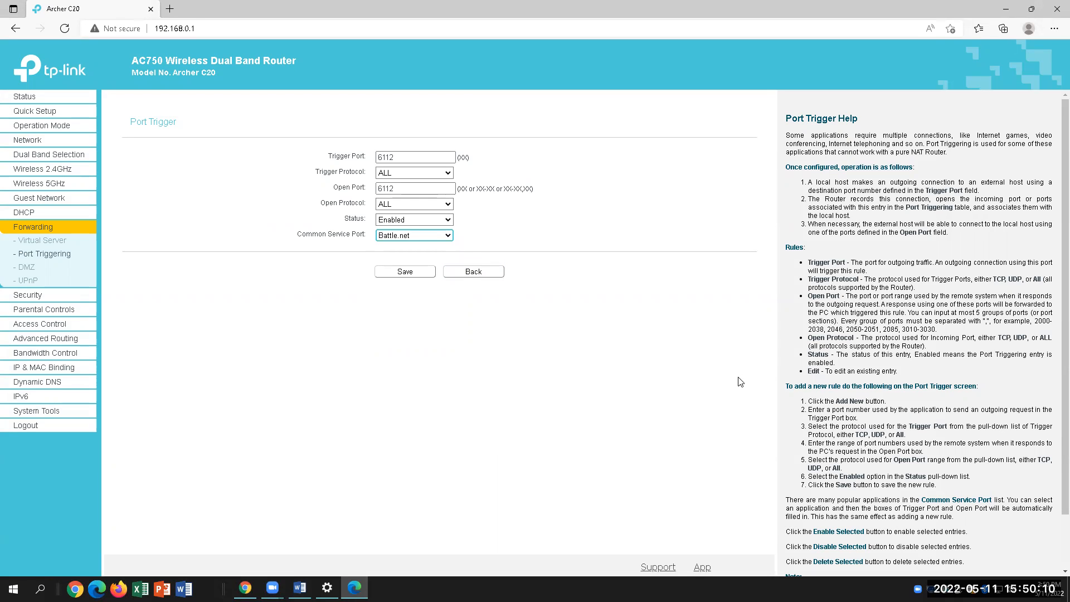
{"action": "left_click_drag", "start_coordinate": [399, 189], "coordinate": [377, 188]}
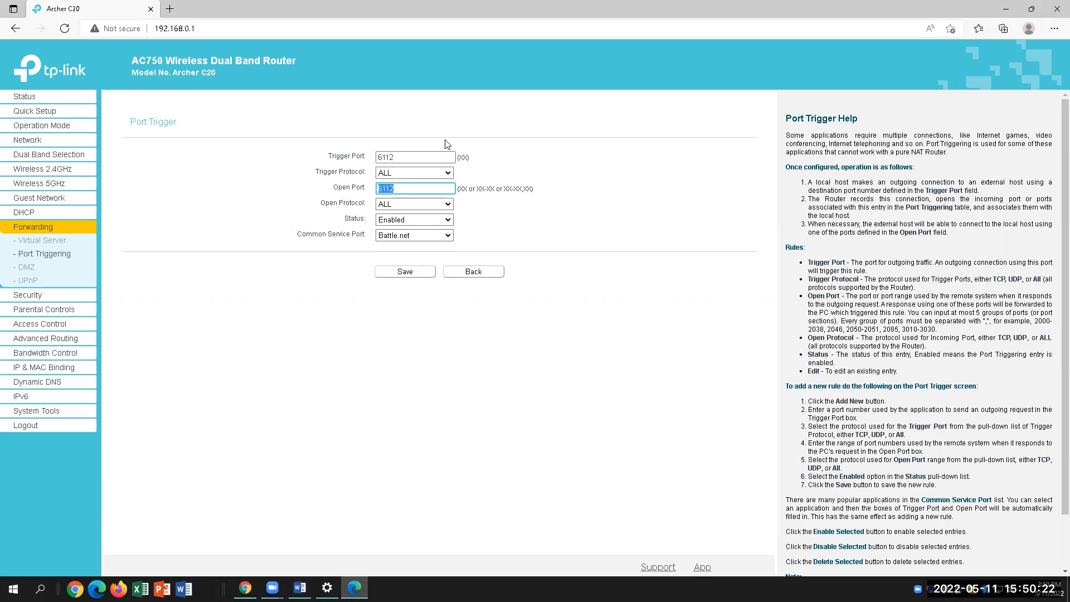
{"action": "left_click", "coordinate": [380, 206]}
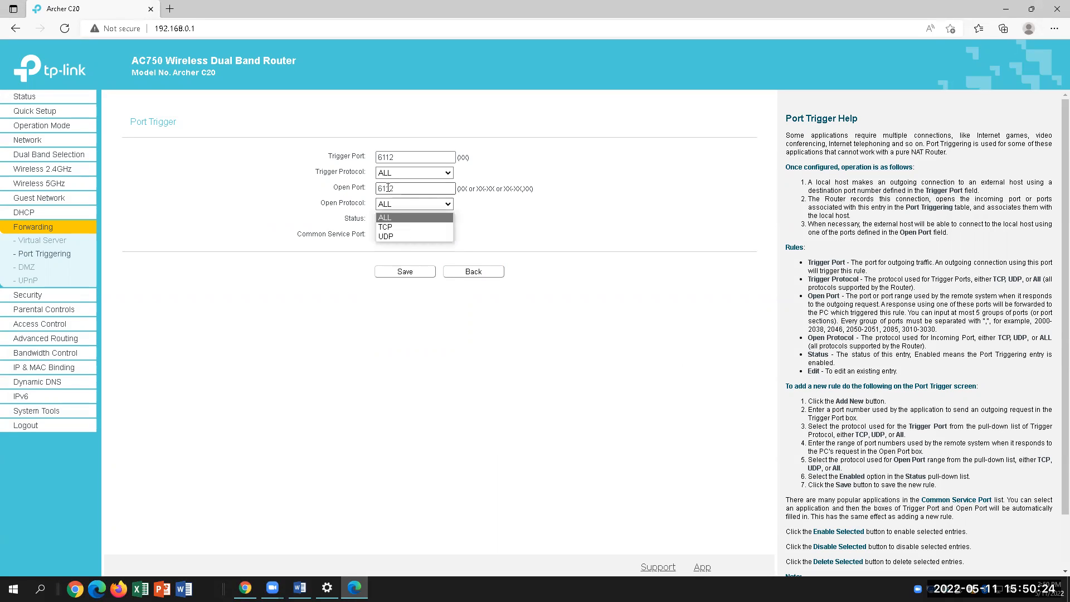
{"action": "left_click", "coordinate": [395, 190]}
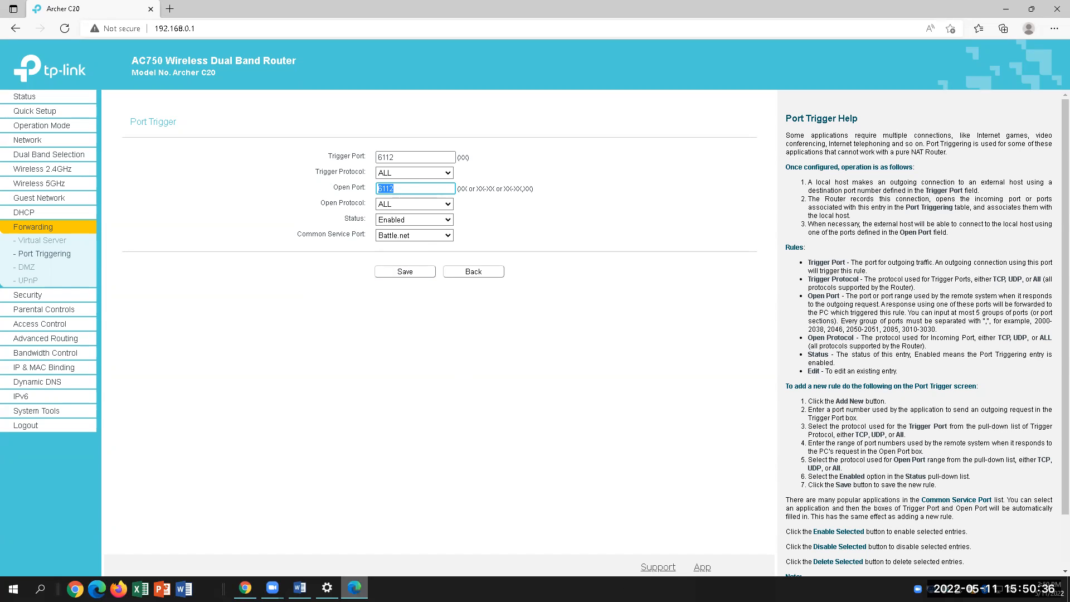
{"action": "key", "text": "alt+Tab"}
Type 6112 after question 30A and highlight it in yellow
{"action": "scroll", "coordinate": [732, 434], "scroll_direction": "down", "scroll_amount": 3}
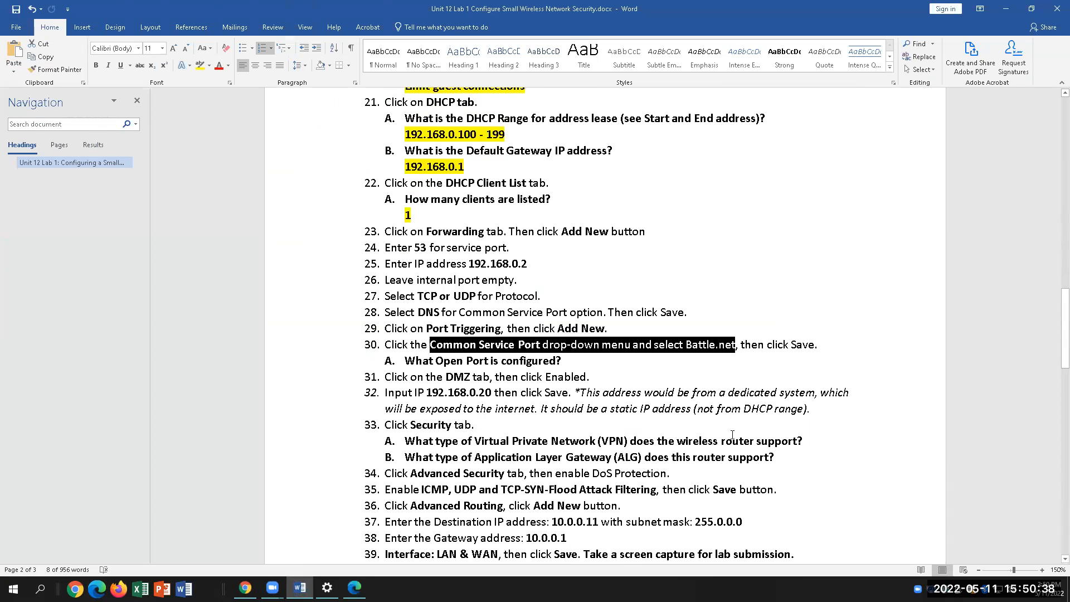
{"action": "left_click", "coordinate": [575, 364]}
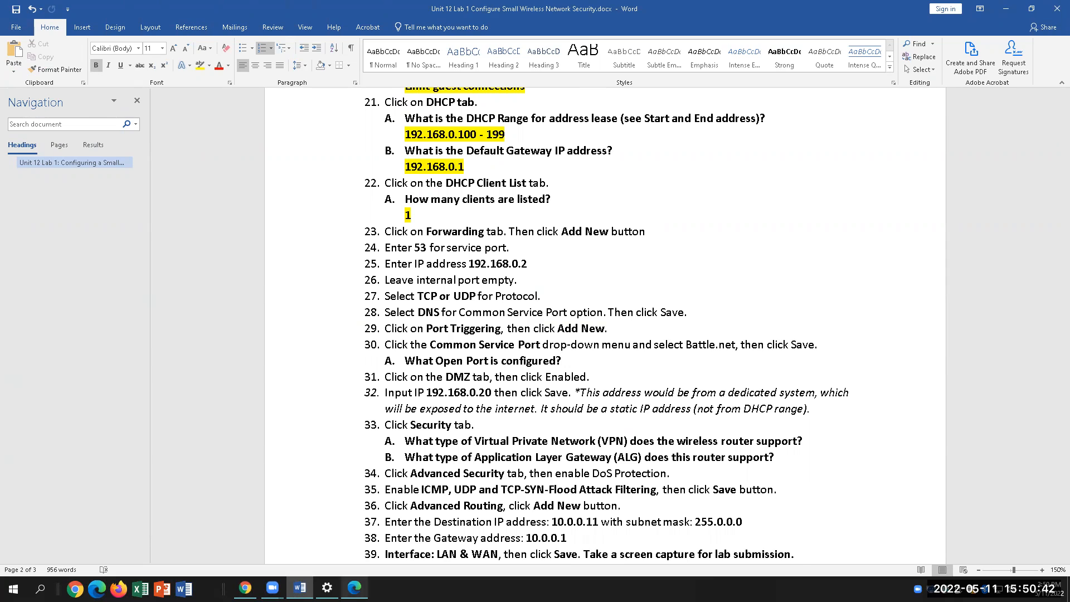
{"action": "key", "text": "alt+Tab"}
{"action": "left_click", "coordinate": [397, 187]}
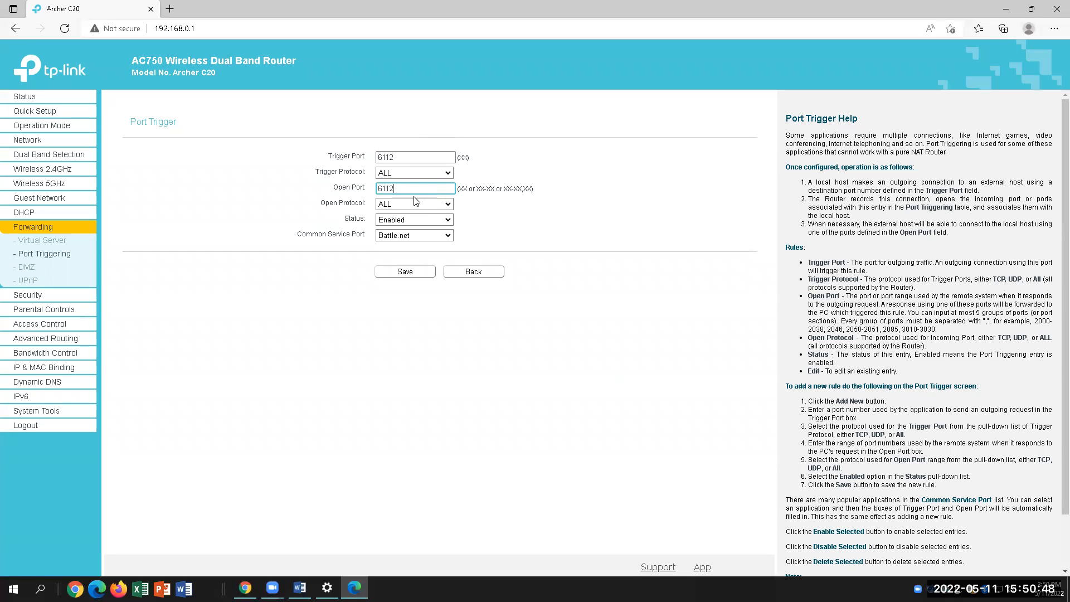
{"action": "left_click", "coordinate": [300, 588]}
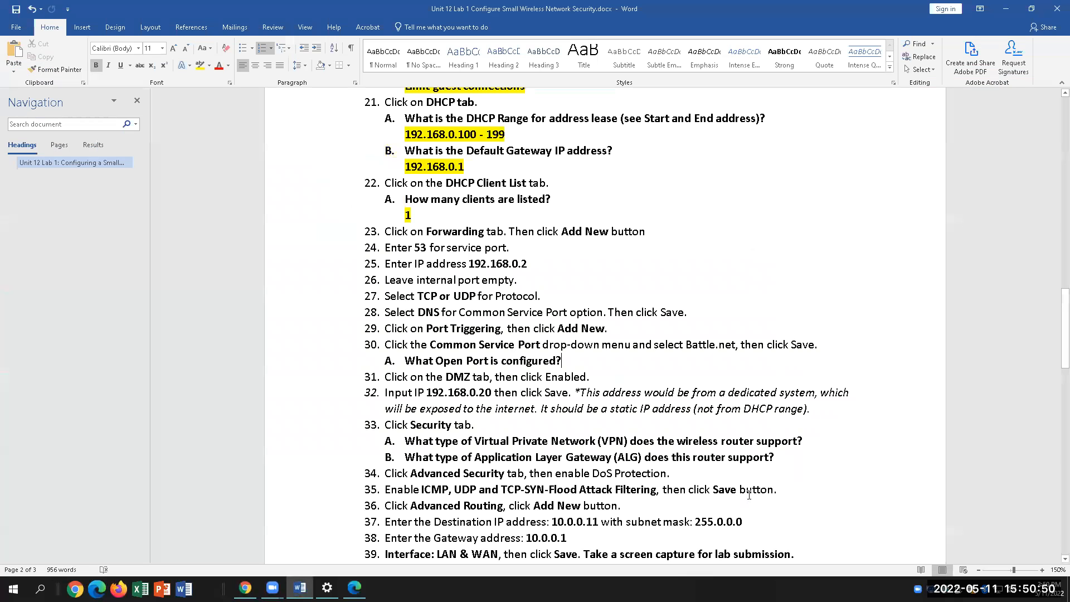
{"action": "left_click", "coordinate": [563, 361]}
{"action": "type", "text": "61"}
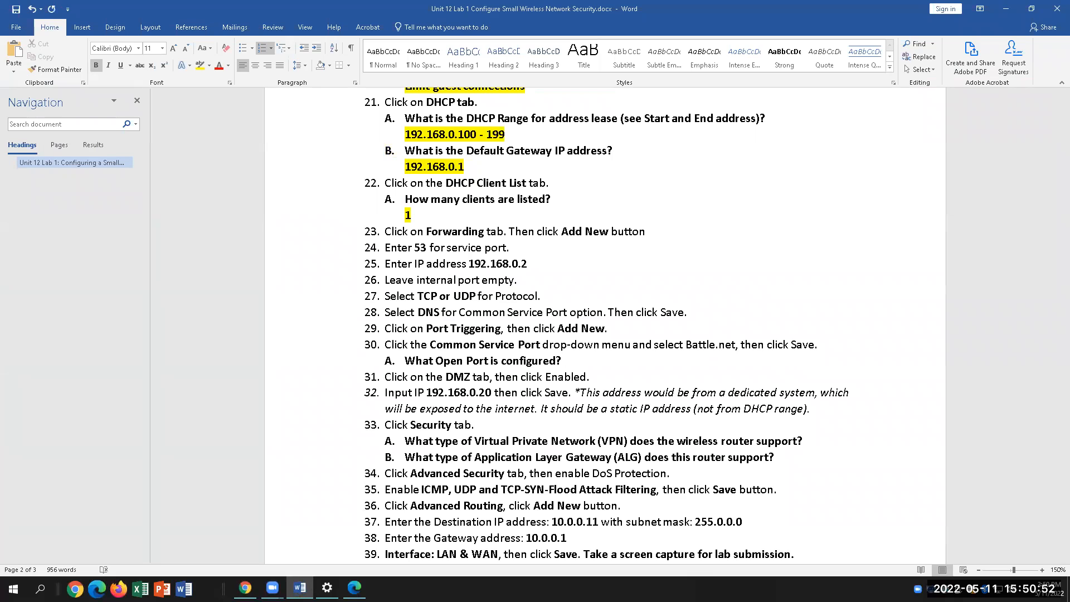
{"action": "type", "text": "12"}
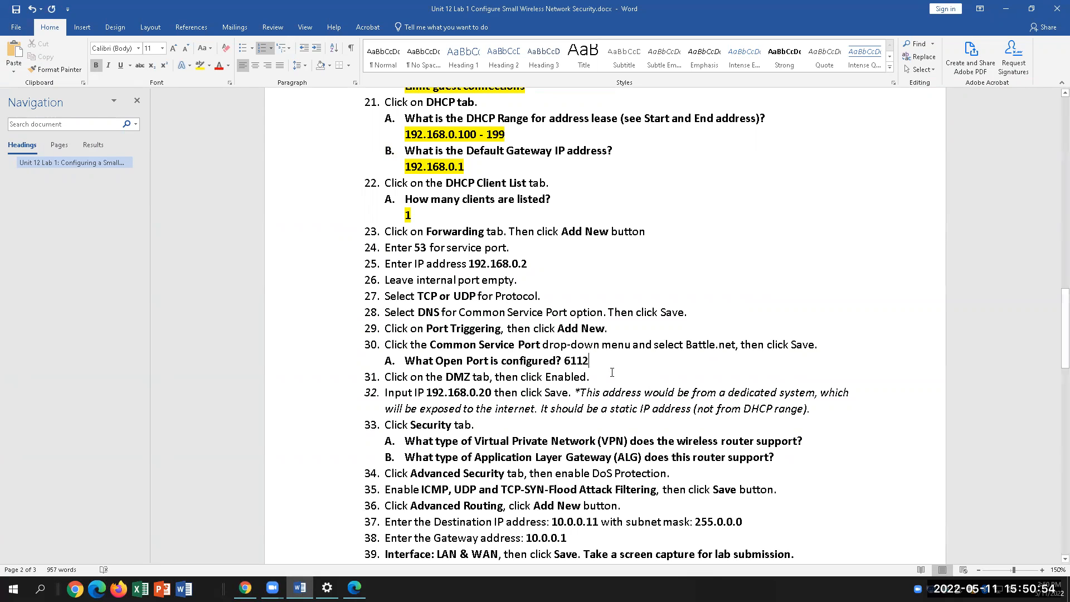
{"action": "double_click", "coordinate": [568, 361]}
{"action": "left_click", "coordinate": [200, 65]}
{"action": "left_click", "coordinate": [795, 287]}
{"action": "left_click", "coordinate": [355, 587]}
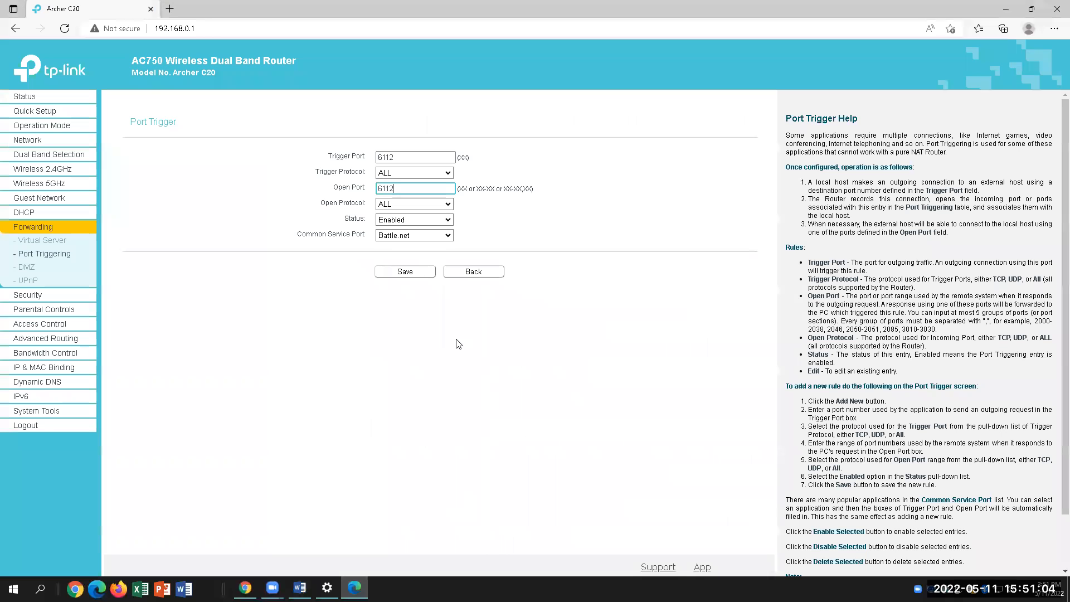
Go to Forwarding > DMZ in the router's menu
{"action": "left_click", "coordinate": [27, 267]}
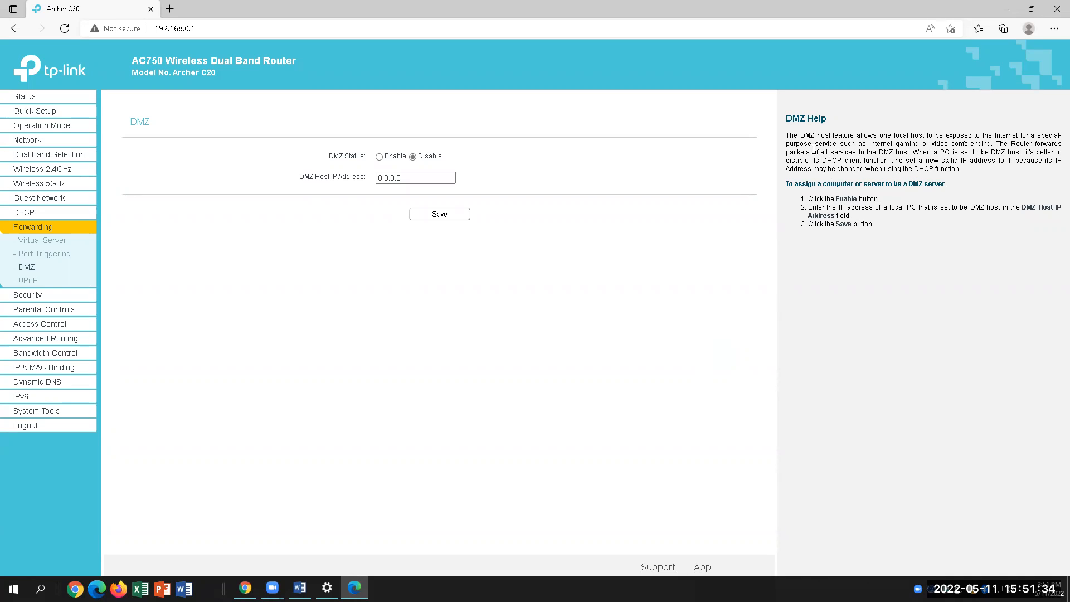
{"action": "left_click_drag", "start_coordinate": [793, 135], "coordinate": [1045, 136]}
{"action": "left_click_drag", "start_coordinate": [928, 133], "coordinate": [970, 176]}
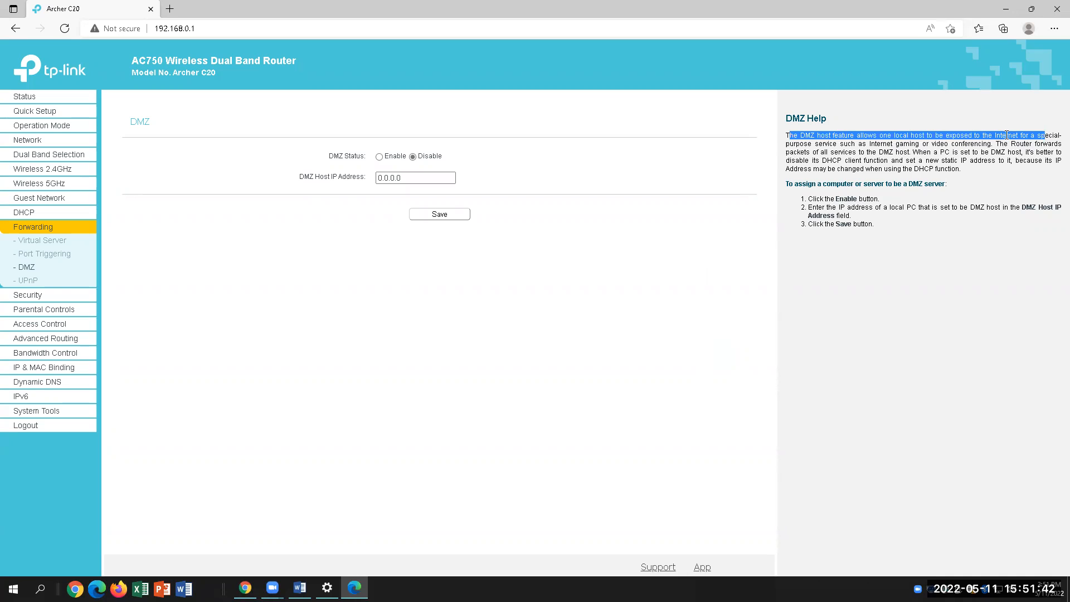
{"action": "left_click_drag", "start_coordinate": [788, 144], "coordinate": [993, 144]}
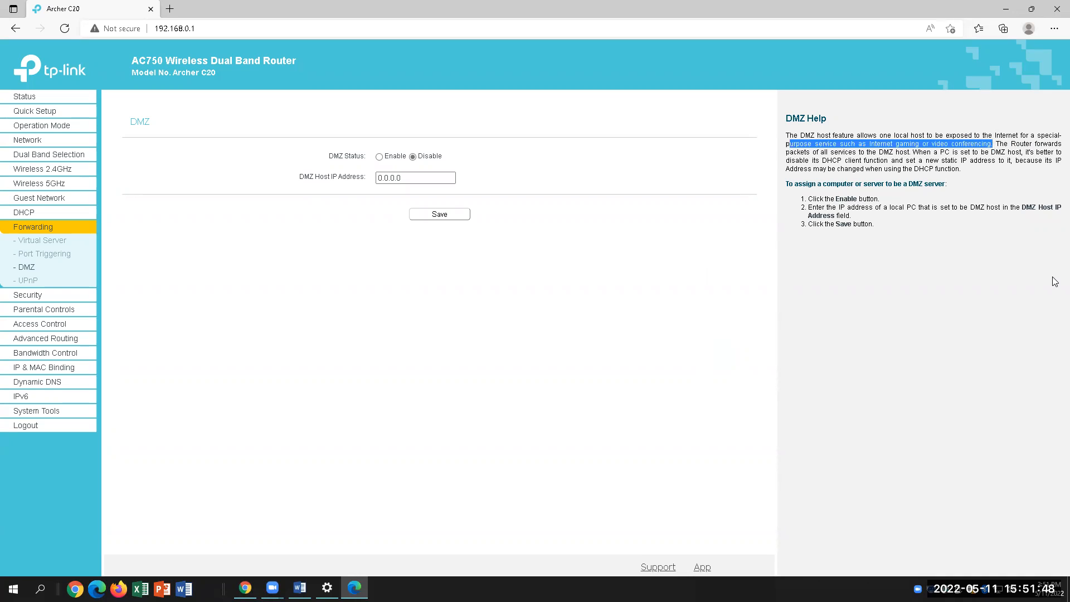
{"action": "left_click_drag", "start_coordinate": [997, 143], "coordinate": [955, 152]}
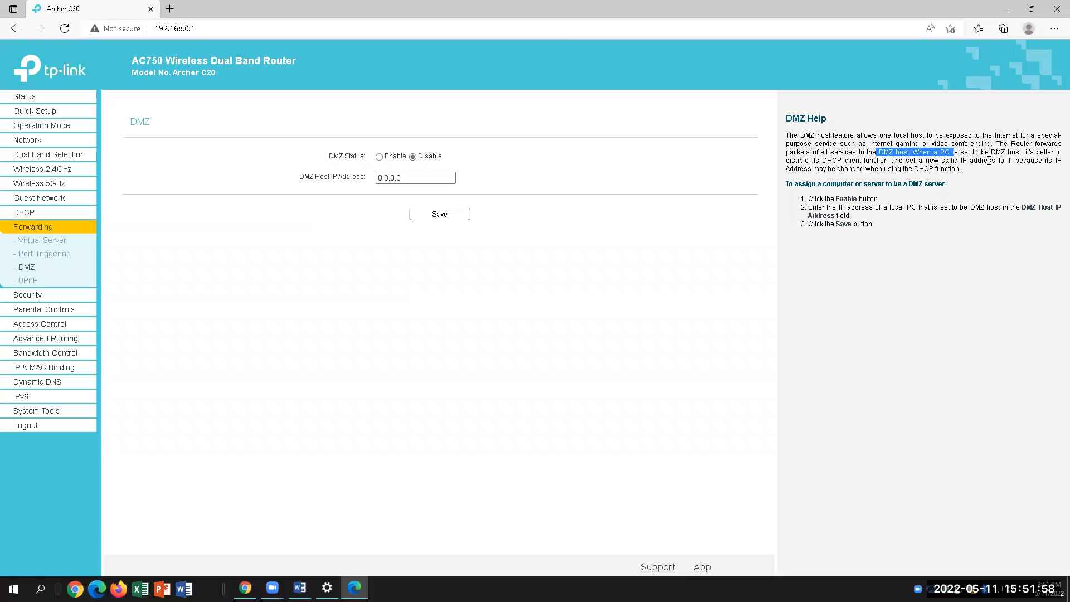
{"action": "left_click", "coordinate": [925, 154]}
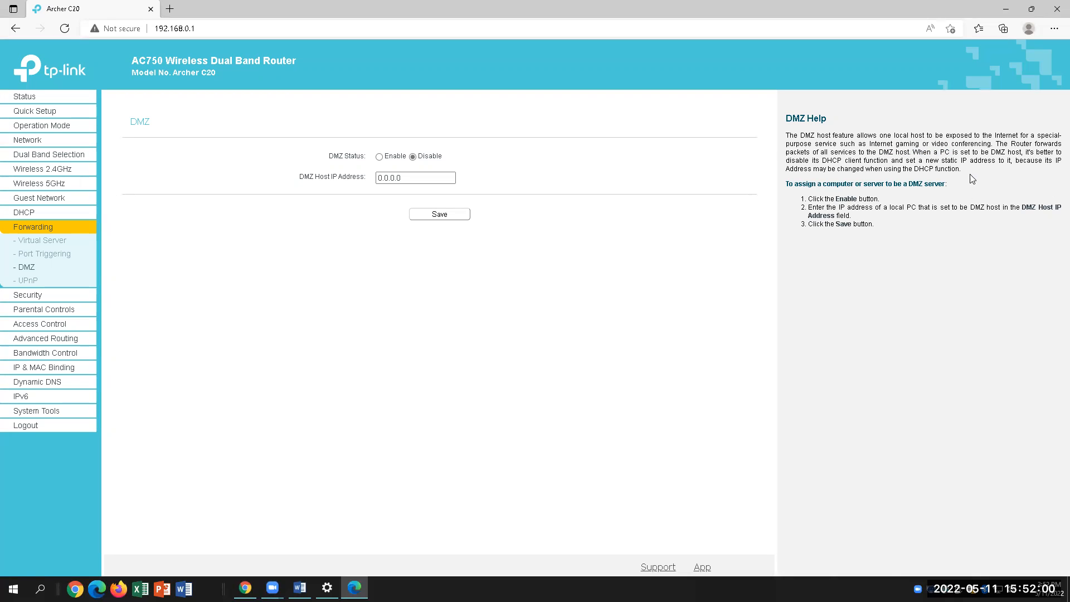
{"action": "left_click_drag", "start_coordinate": [1032, 145], "coordinate": [1023, 152]}
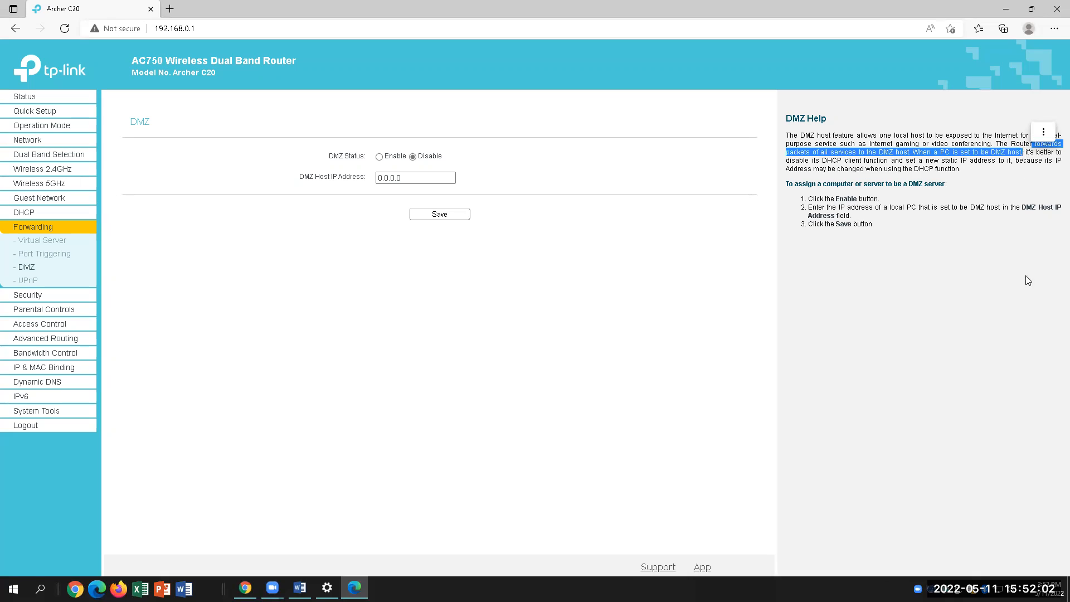
{"action": "left_click_drag", "start_coordinate": [792, 160], "coordinate": [906, 161]}
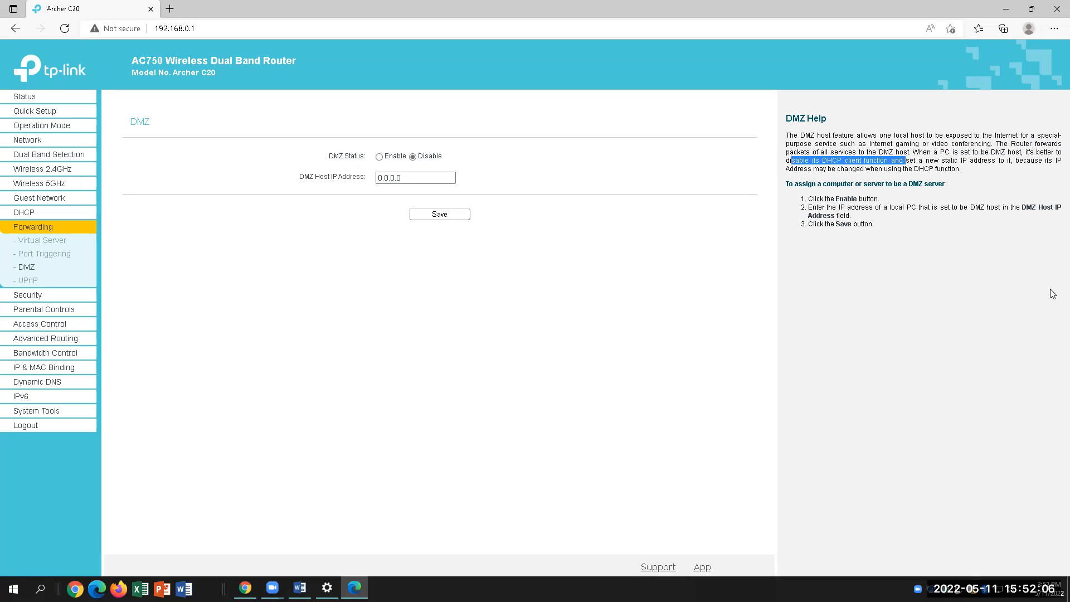
{"action": "left_click", "coordinate": [971, 164]}
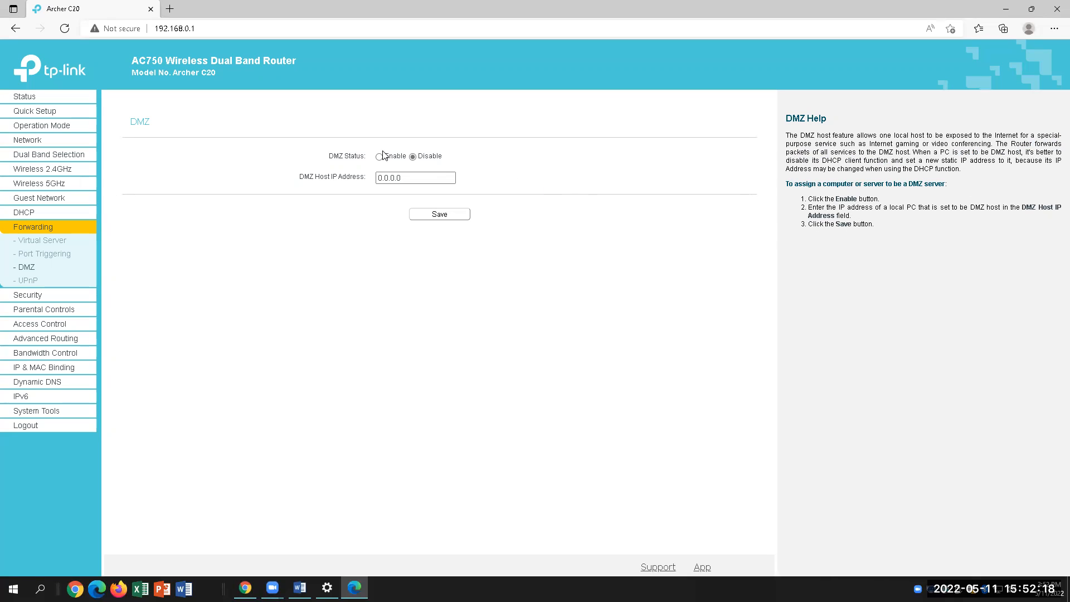
Switch DMZ Status to Enable and replace host 0.0.0.0 with 192.168.0.20
{"action": "left_click", "coordinate": [415, 177]}
{"action": "left_click_drag", "start_coordinate": [403, 178], "coordinate": [378, 178]}
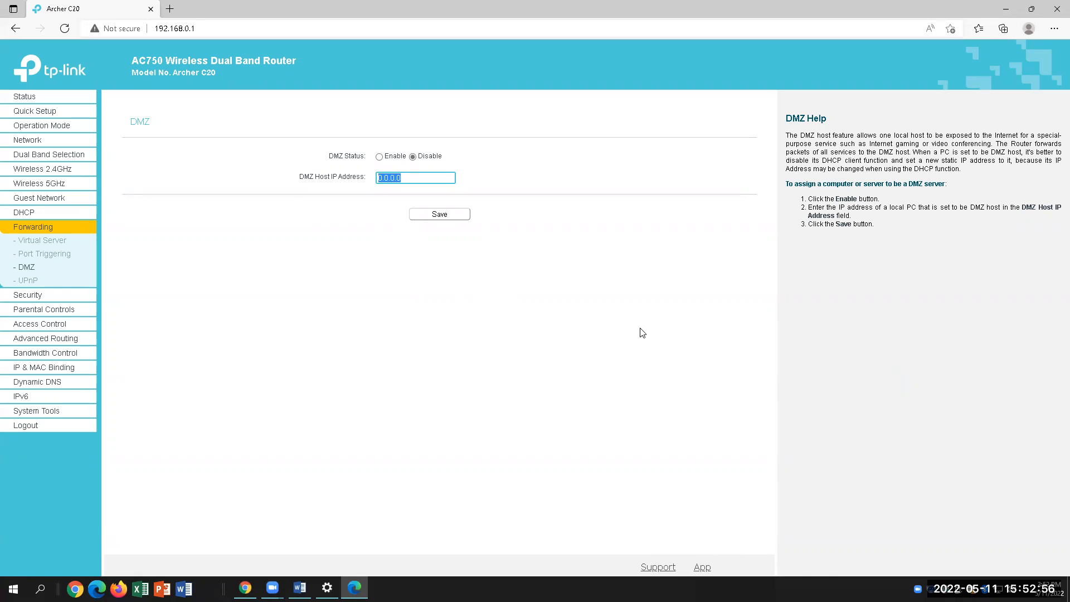
{"action": "left_click", "coordinate": [300, 588]}
{"action": "scroll", "coordinate": [930, 383], "scroll_direction": "down", "scroll_amount": 3}
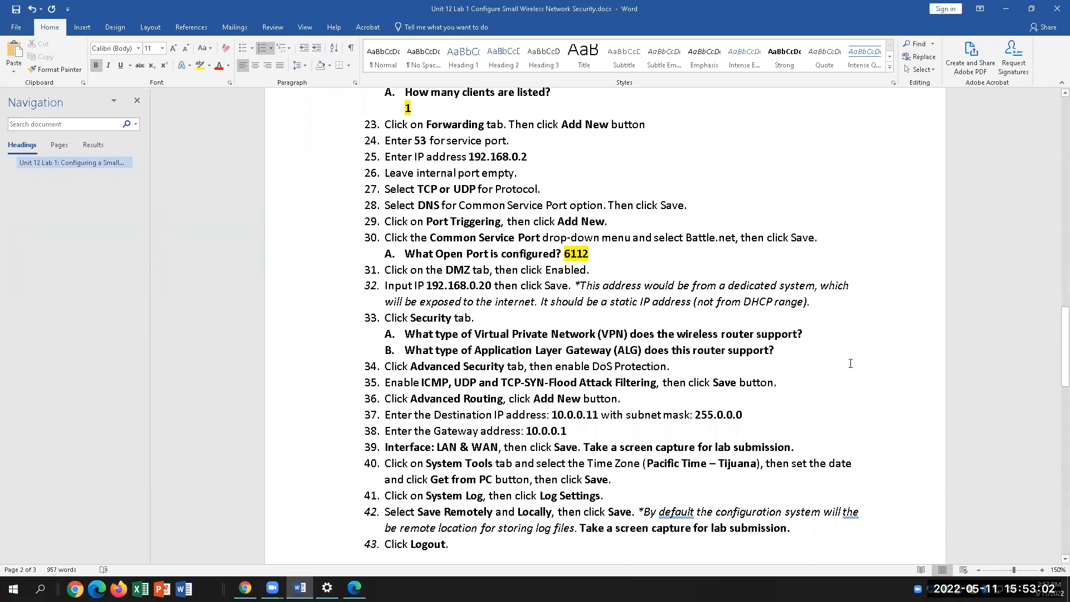
{"action": "left_click", "coordinate": [355, 587]}
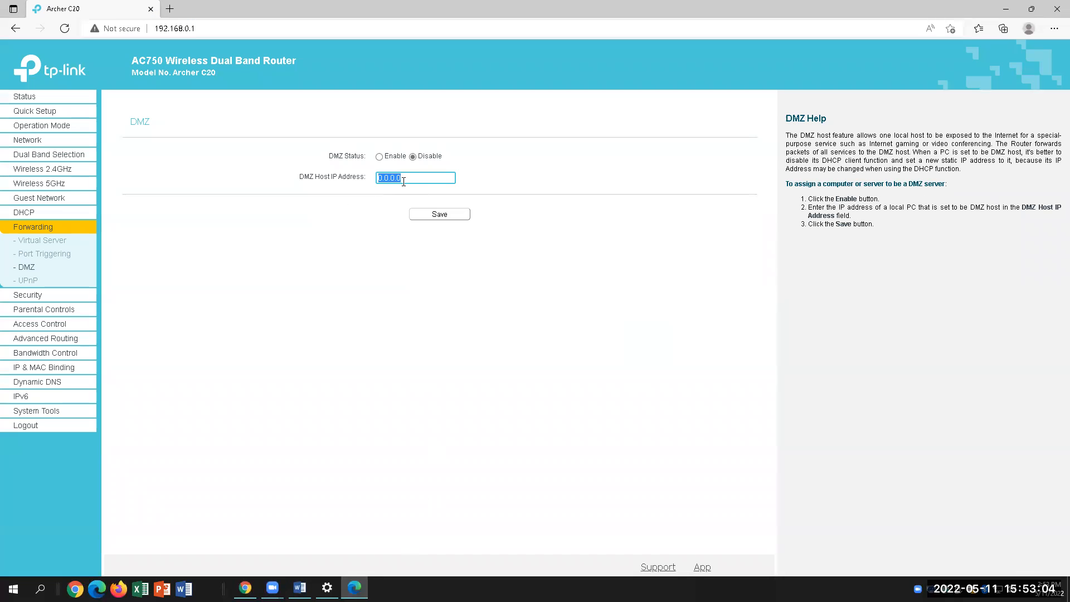
{"action": "left_click", "coordinate": [380, 157]}
{"action": "key", "text": "Tab"}
{"action": "type", "text": "192.168.0.20"}
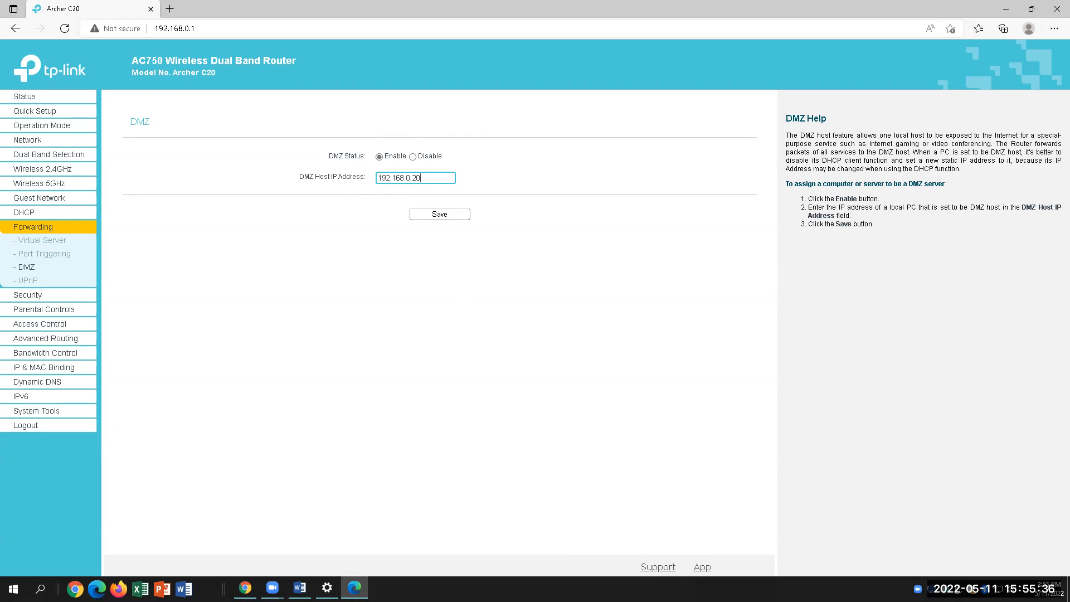
Open the router's Basic Security page and read the Firewall help text
{"action": "left_click", "coordinate": [300, 588]}
{"action": "scroll", "coordinate": [576, 327], "scroll_direction": "down", "scroll_amount": 1}
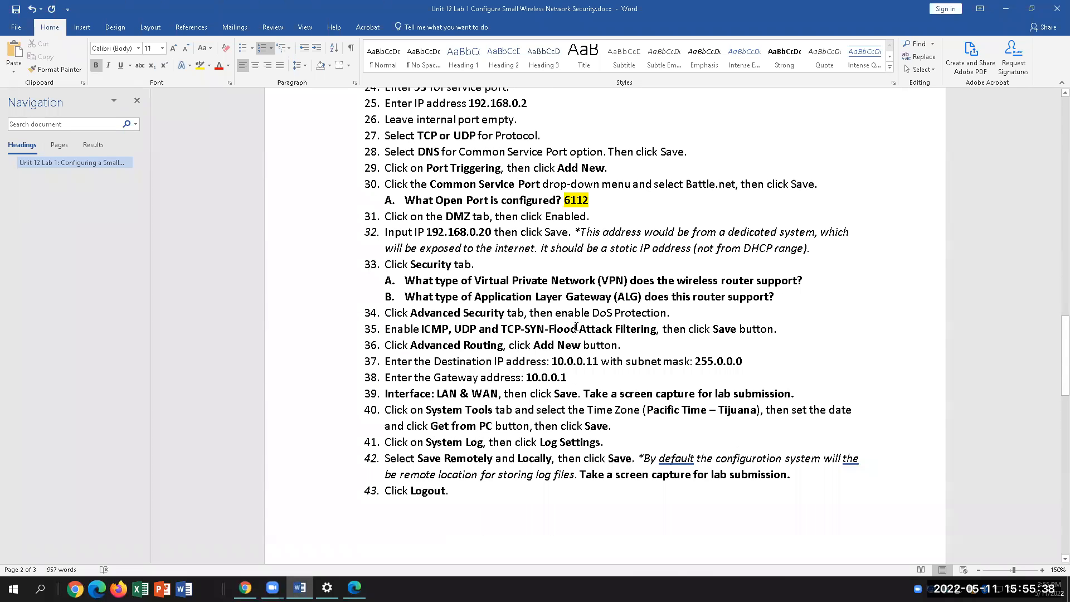
{"action": "scroll", "coordinate": [576, 327], "scroll_direction": "down", "scroll_amount": 1}
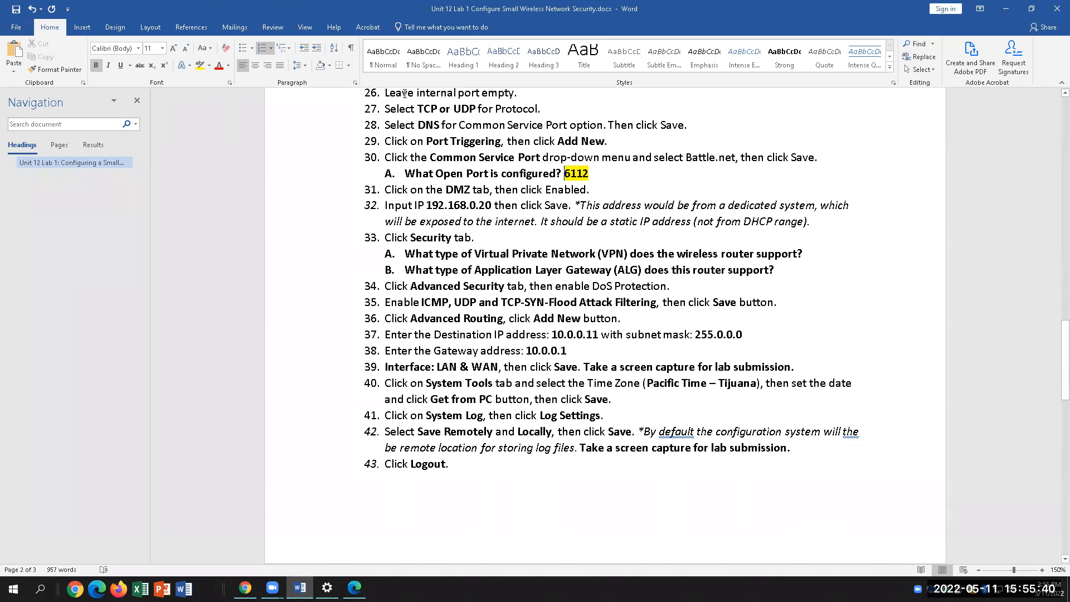
{"action": "left_click", "coordinate": [355, 587]}
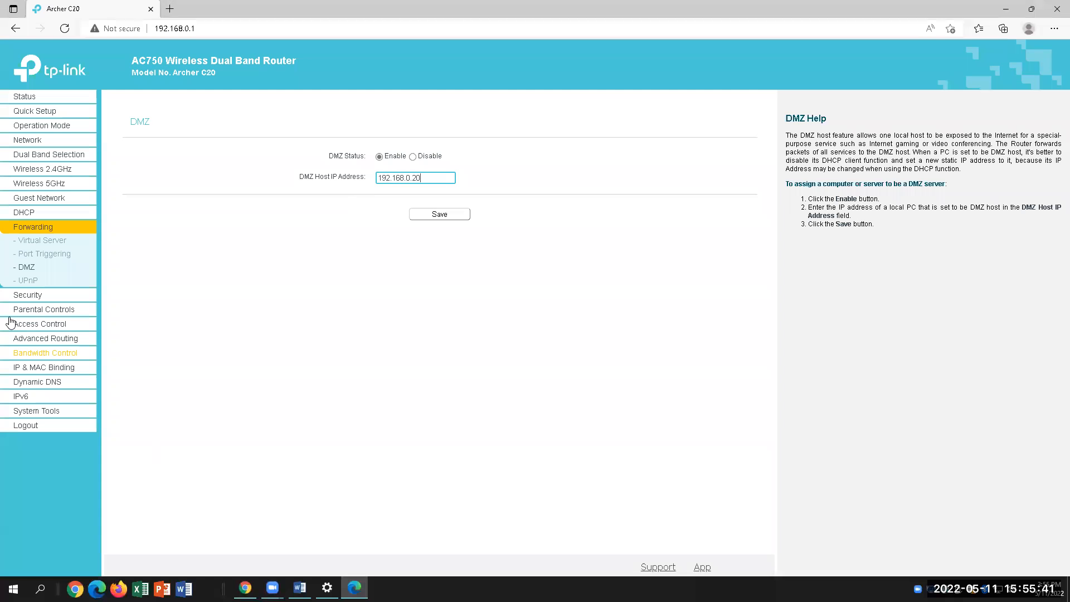
{"action": "left_click", "coordinate": [45, 295]}
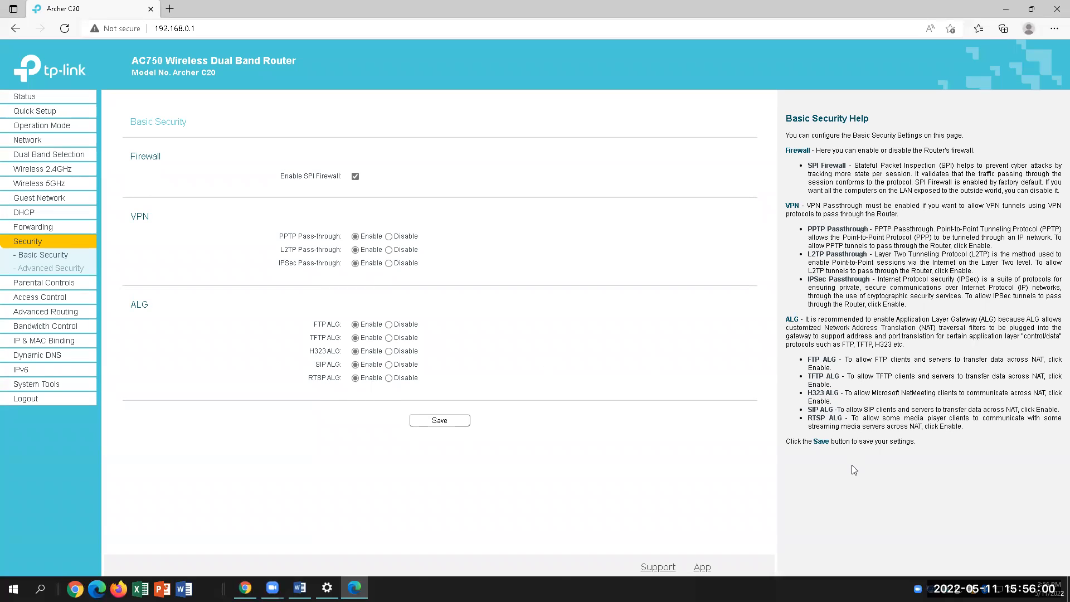
{"action": "left_click_drag", "start_coordinate": [786, 150], "coordinate": [942, 174]}
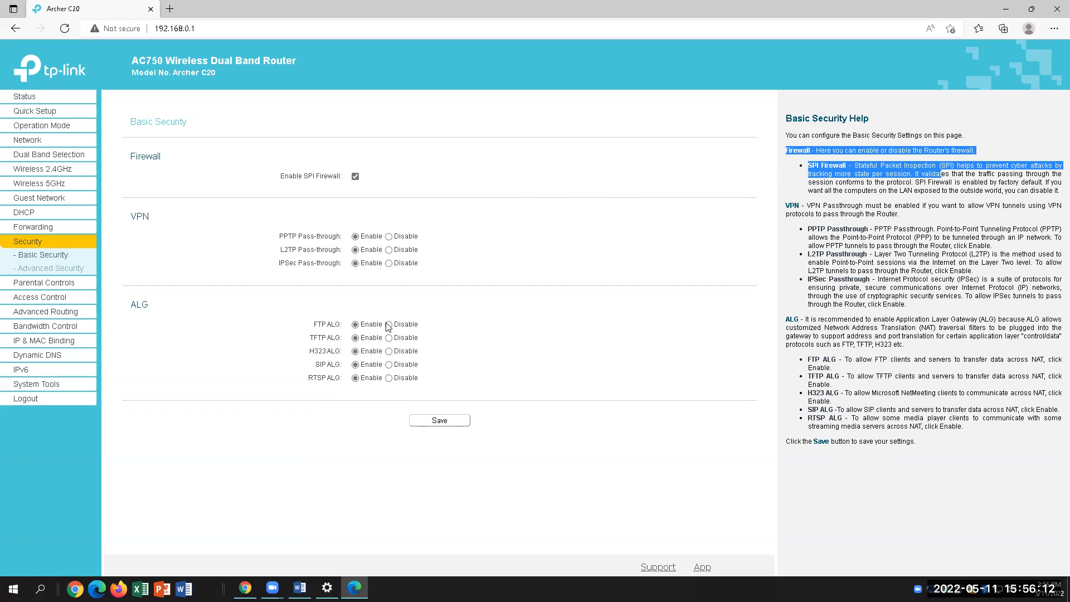
Compare the VPN question 33A in the lab document with the Basic Security page
{"action": "left_click", "coordinate": [300, 588]}
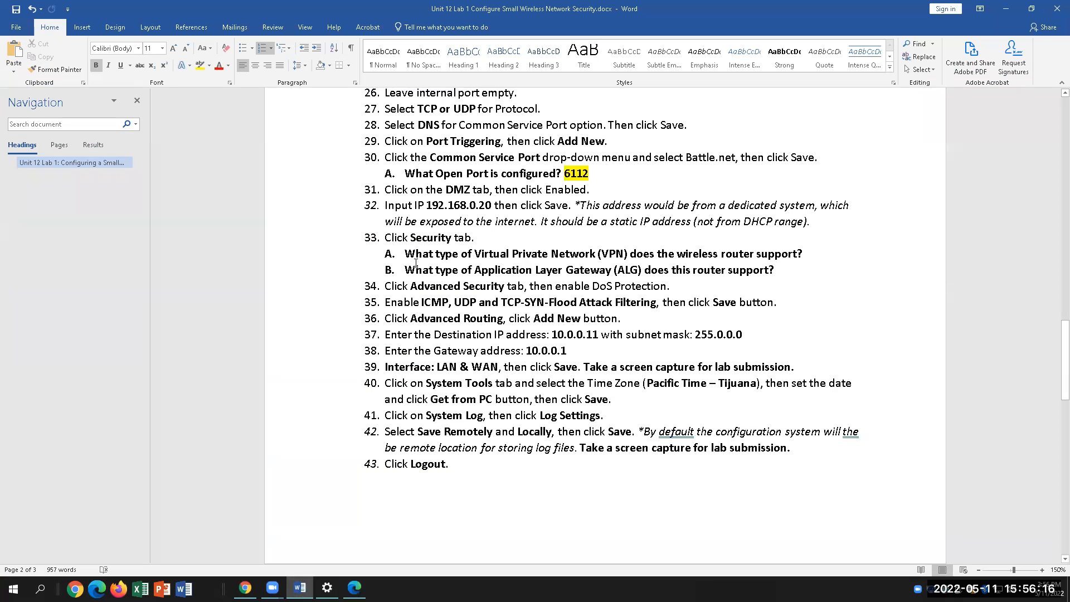
{"action": "left_click_drag", "start_coordinate": [405, 255], "coordinate": [805, 255]}
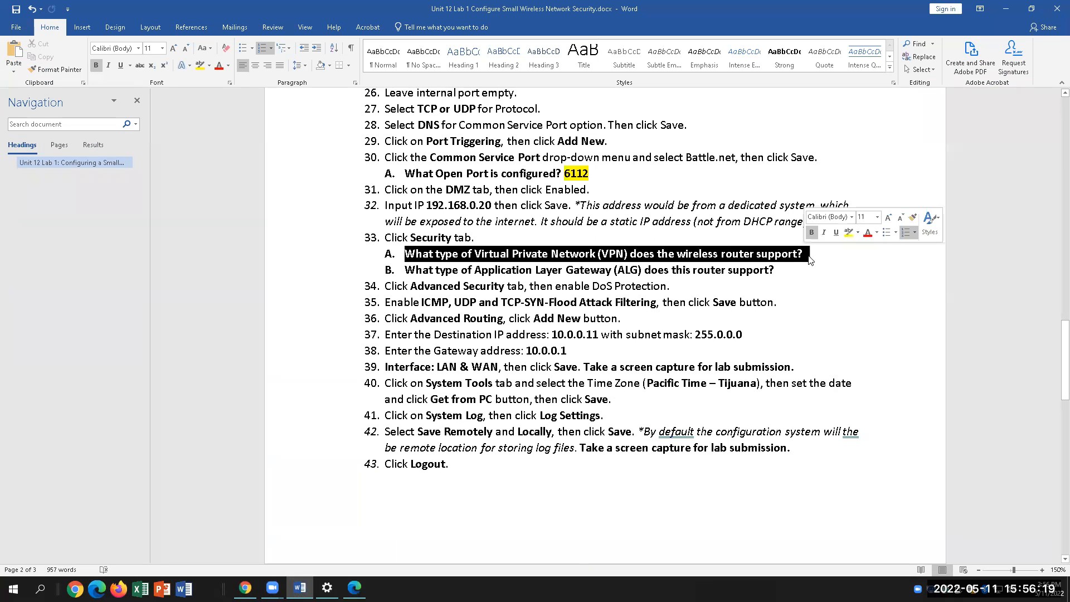
{"action": "left_click", "coordinate": [355, 588]}
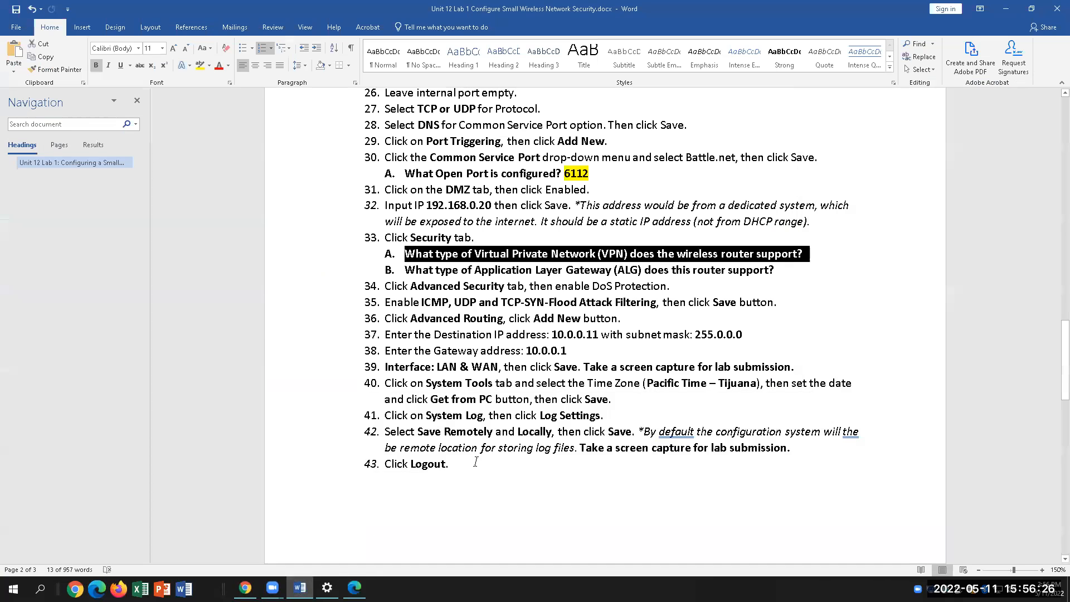
{"action": "left_click", "coordinate": [299, 589]}
Answer question 33A with 'PPTP, L2TP, IPSec' on a new line under it
{"action": "left_click", "coordinate": [840, 255]}
{"action": "key", "text": "Return"}
{"action": "key", "text": "BackSpace"}
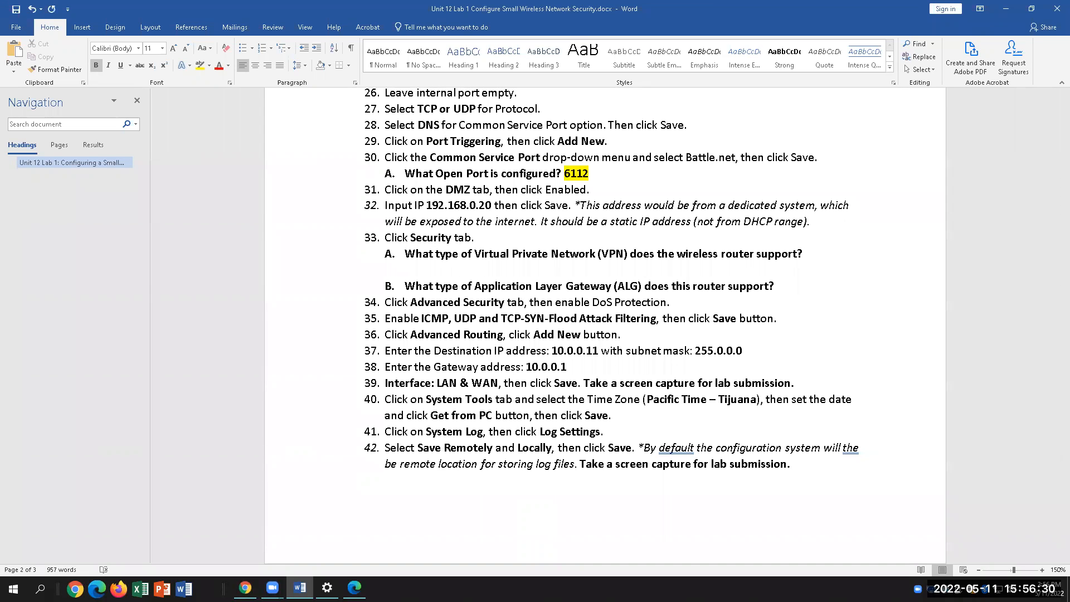
{"action": "type", "text": "PPTP, L2TP, IPSec"}
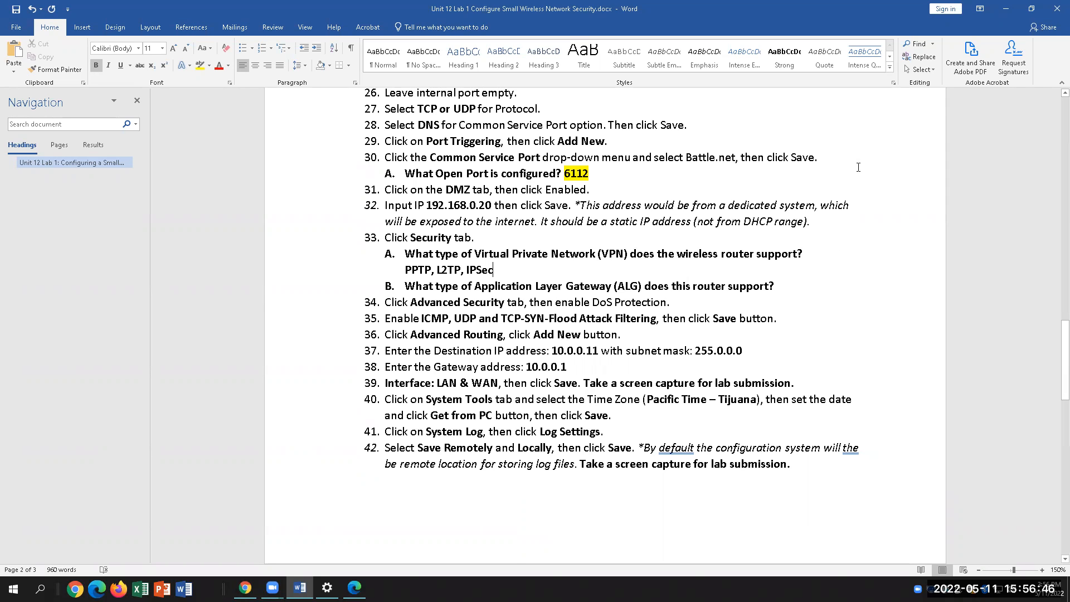
{"action": "left_click_drag", "start_coordinate": [494, 269], "coordinate": [405, 270]}
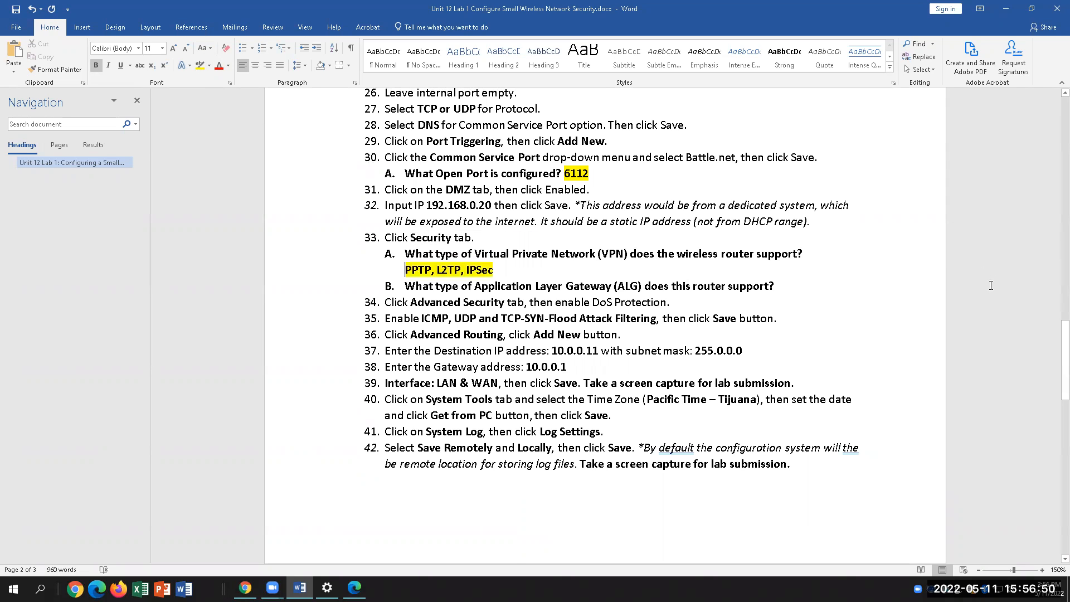
{"action": "left_click_drag", "start_coordinate": [404, 286], "coordinate": [644, 286]}
Read the ALG help on the Basic Security page to find the supported ALG types
{"action": "left_click", "coordinate": [824, 289]}
{"action": "left_click", "coordinate": [354, 587]}
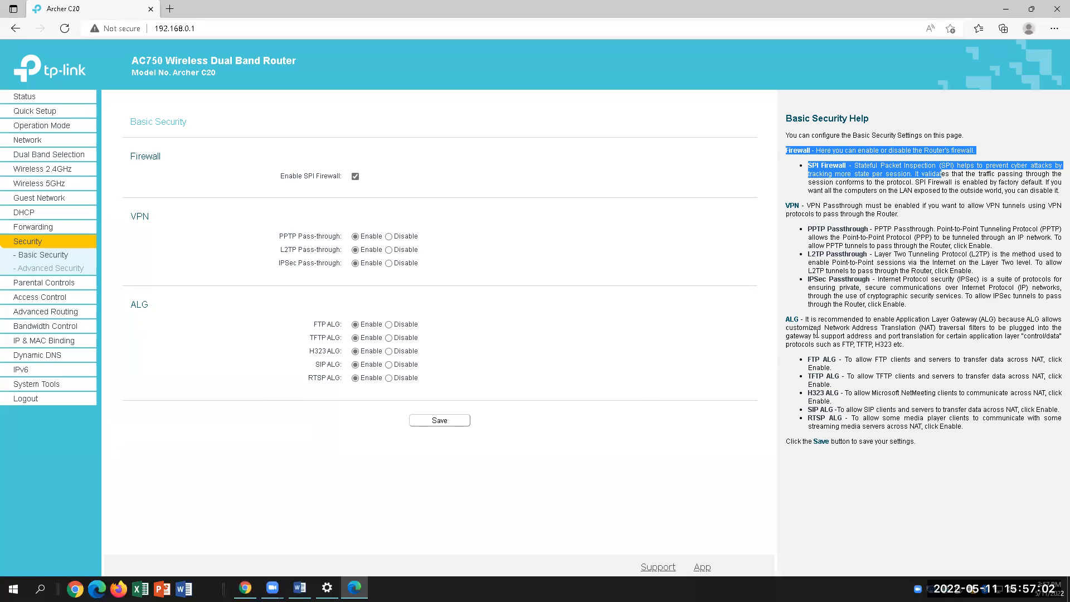
{"action": "left_click_drag", "start_coordinate": [789, 329], "coordinate": [1007, 328]}
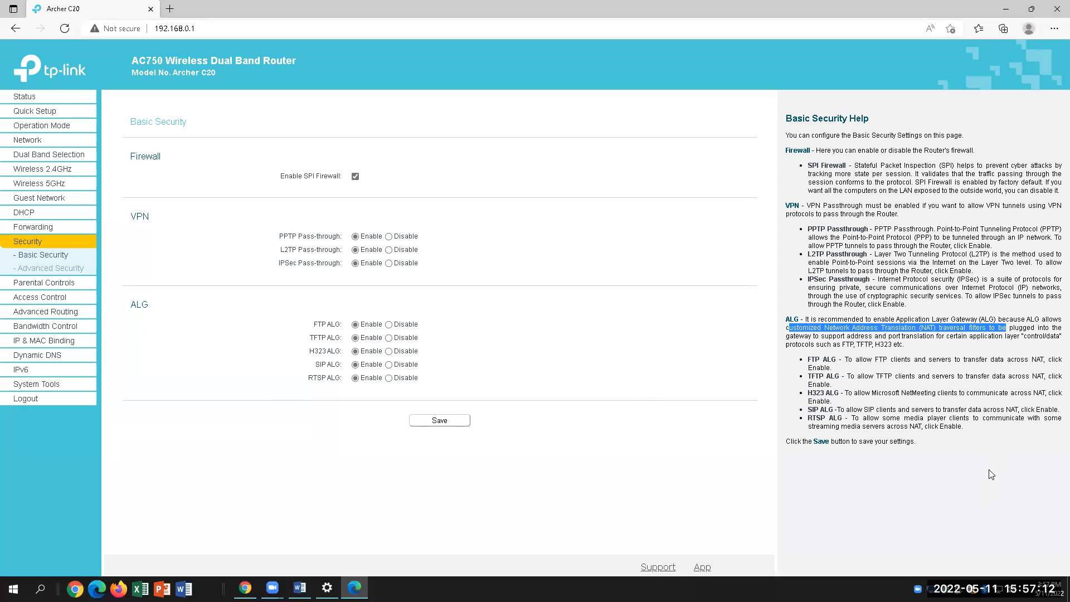
{"action": "left_click_drag", "start_coordinate": [843, 344], "coordinate": [903, 344]}
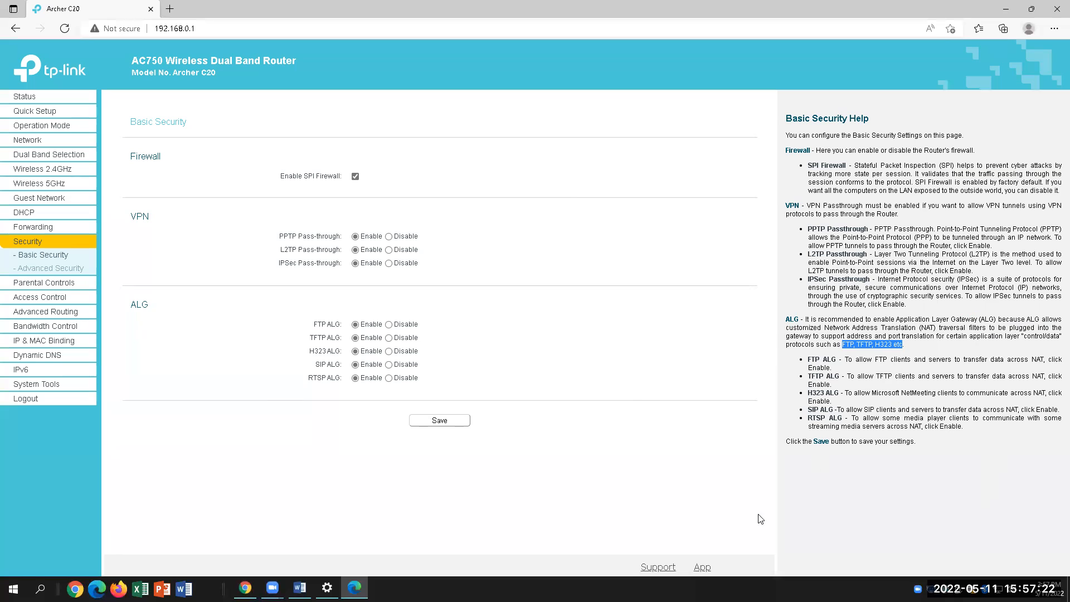
{"action": "left_click", "coordinate": [299, 588]}
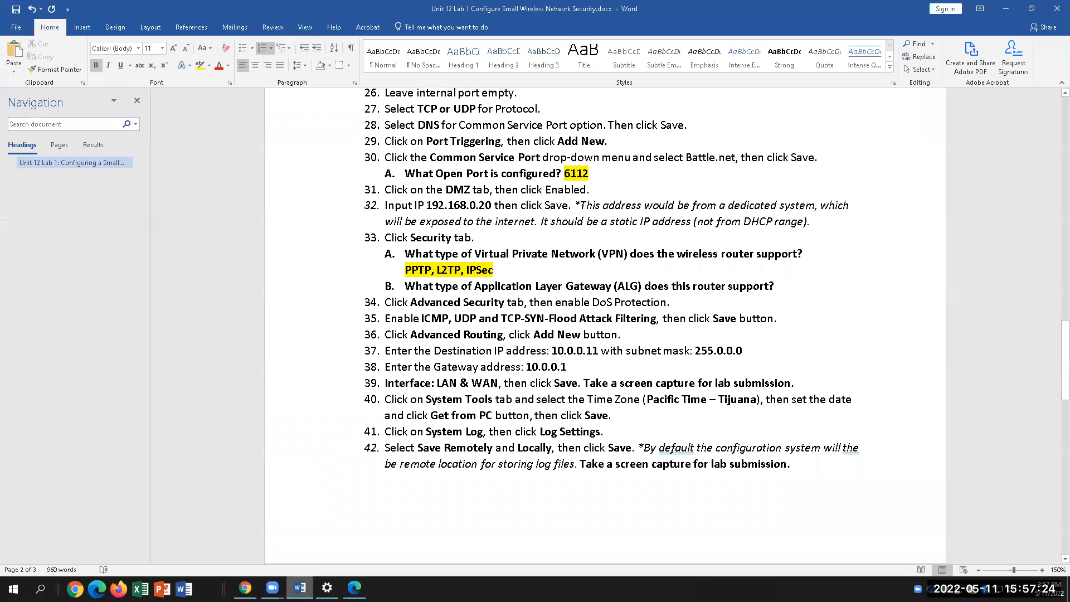
{"action": "key", "text": "alt+Tab"}
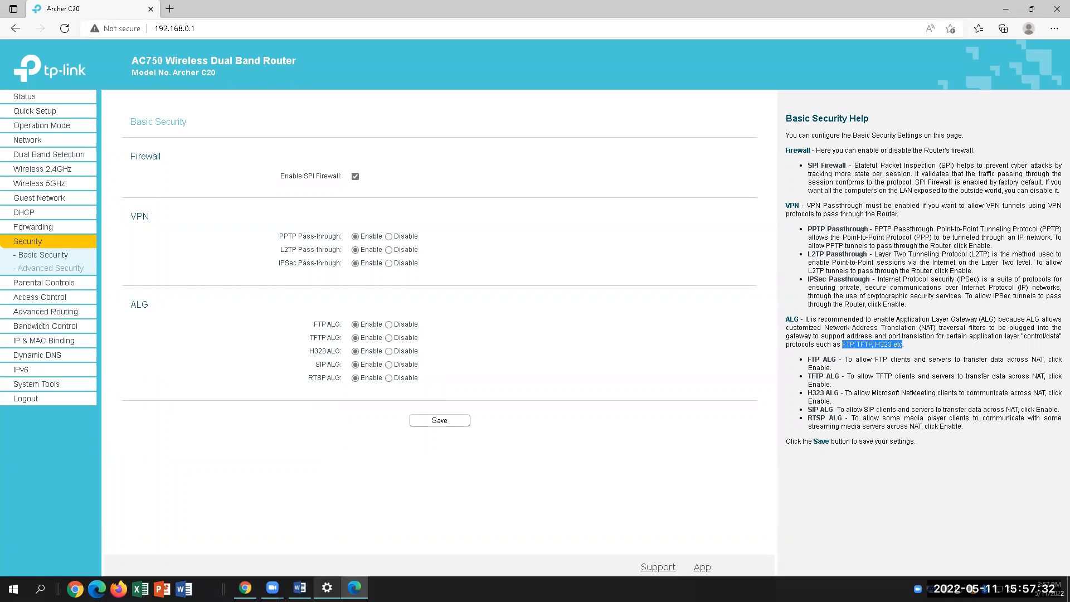
{"action": "left_click", "coordinate": [300, 588]}
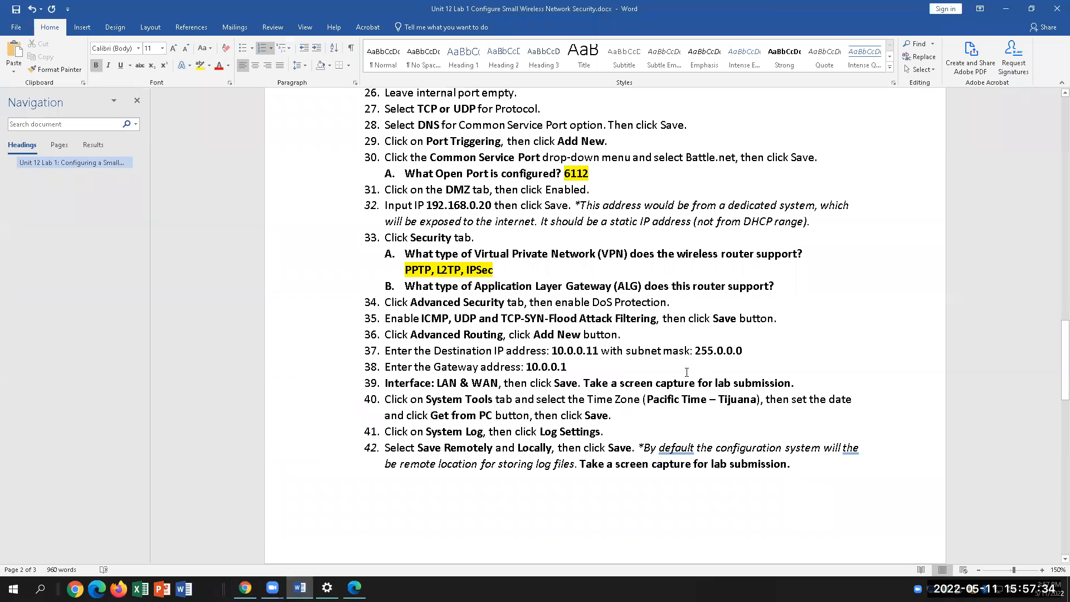
{"action": "left_click", "coordinate": [651, 350]}
Answer 33B with 'FTP, TFTP, H323, SIP, RSTP' on an unnumbered line, highlighted yellow
{"action": "left_click", "coordinate": [791, 286]}
{"action": "key", "text": "Return"}
{"action": "key", "text": "BackSpace"}
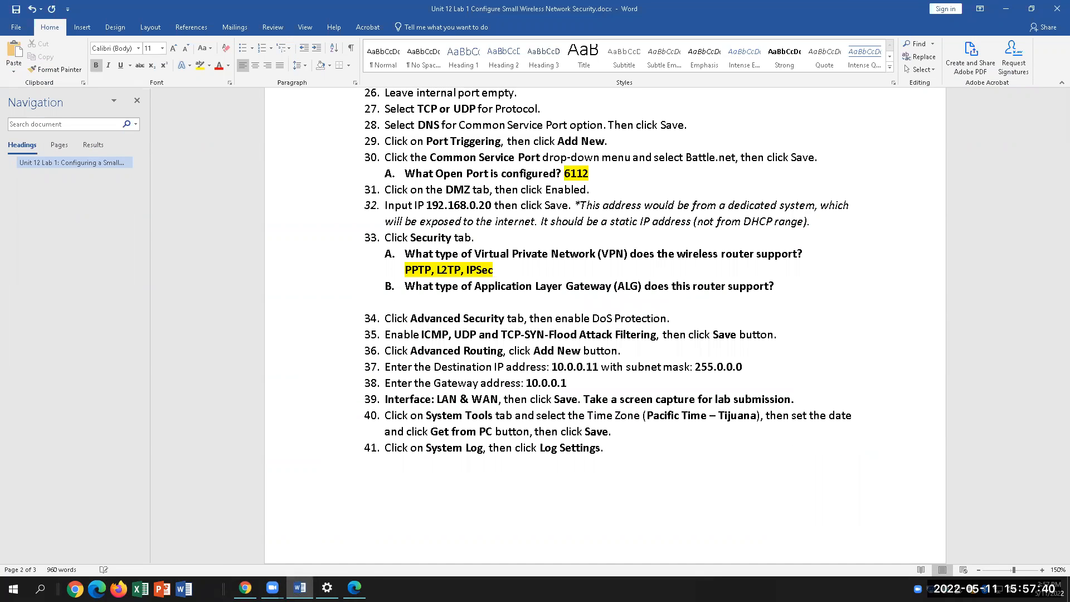
{"action": "type", "text": "FTP, TFTP, H323, SIP, R"}
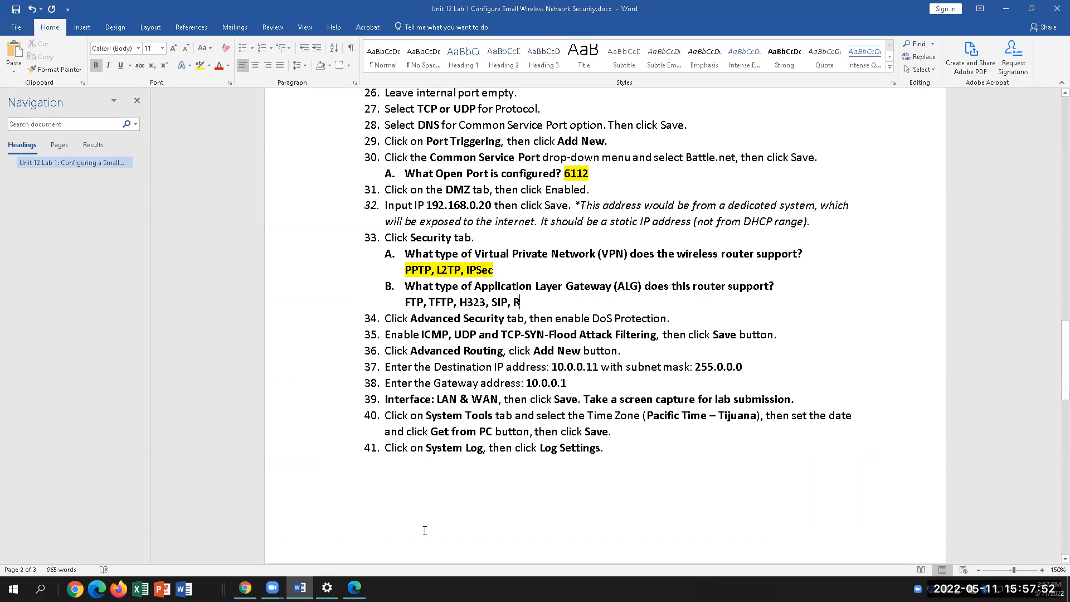
{"action": "key", "text": "alt+Tab"}
{"action": "key", "text": "alt+Tab"}
{"action": "type", "text": "STP"}
{"action": "left_click_drag", "start_coordinate": [543, 302], "coordinate": [405, 303]}
{"action": "left_click", "coordinate": [201, 68]}
{"action": "key", "text": "Left"}
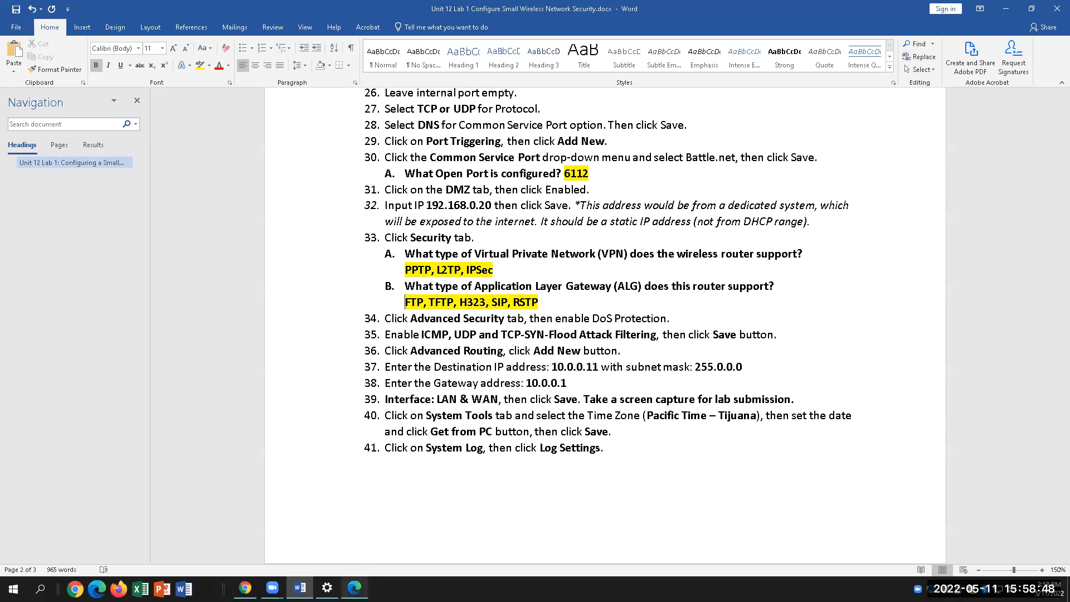
{"action": "key", "text": "alt+Tab"}
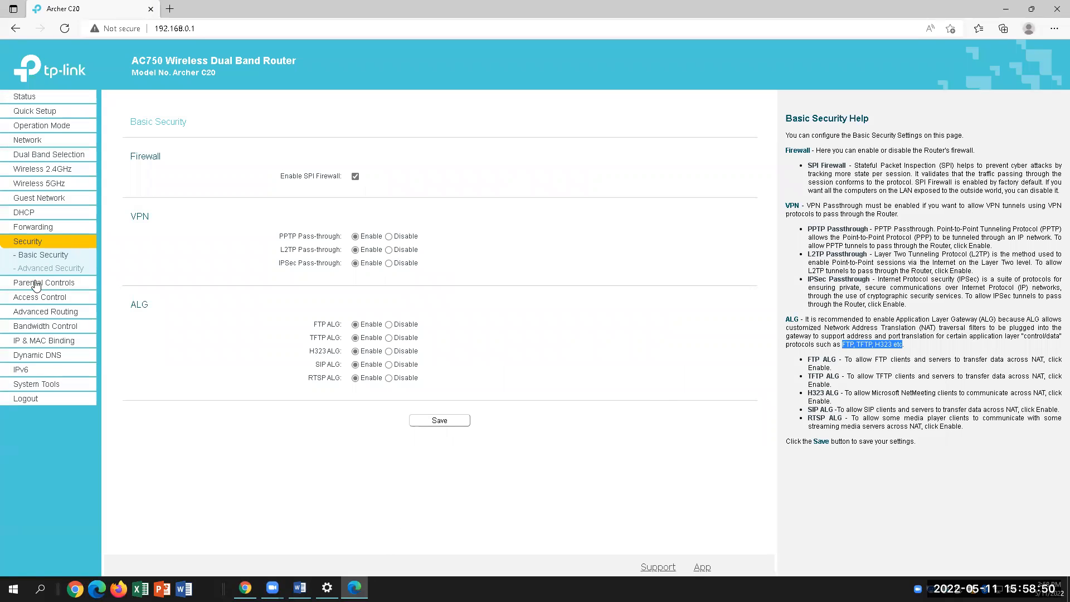
Open Advanced Security and review DoS Protection and the ICMP-Flood threshold of 50
{"action": "left_click", "coordinate": [46, 272]}
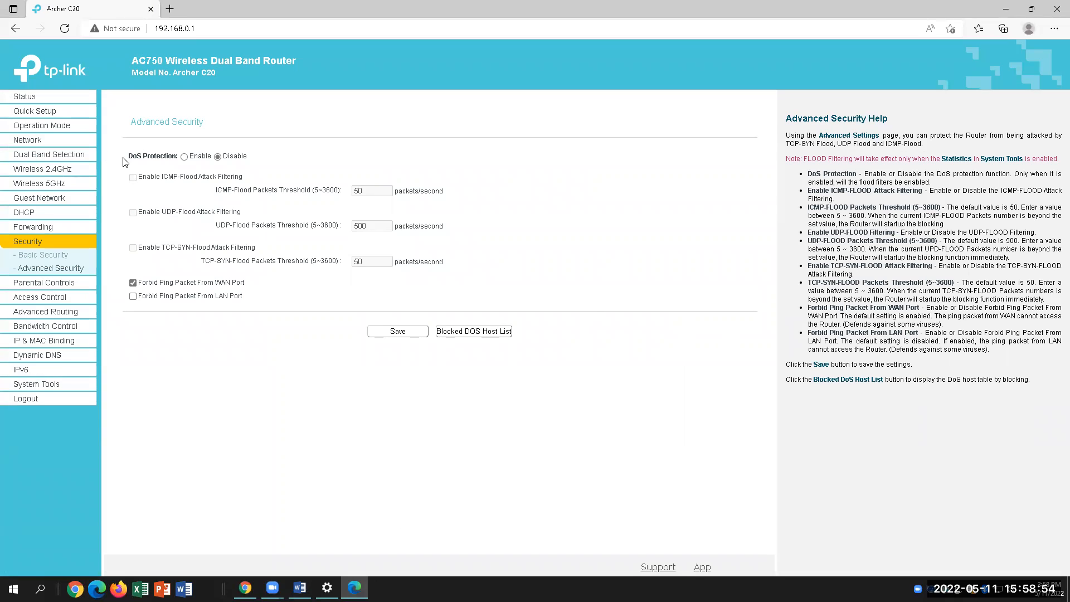
{"action": "left_click_drag", "start_coordinate": [129, 156], "coordinate": [173, 157]}
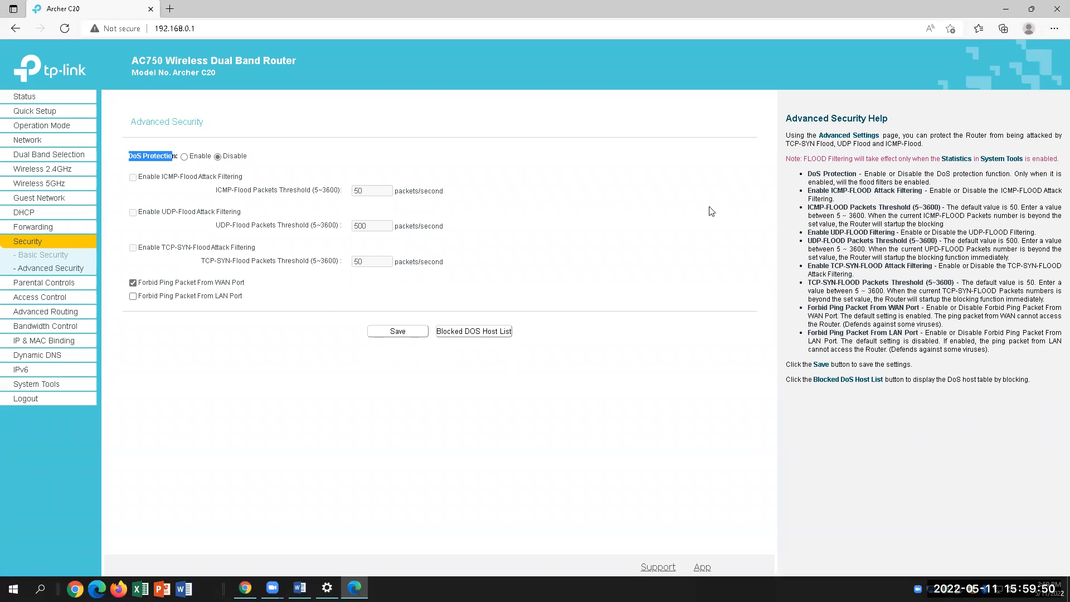
{"action": "double_click", "coordinate": [357, 190]}
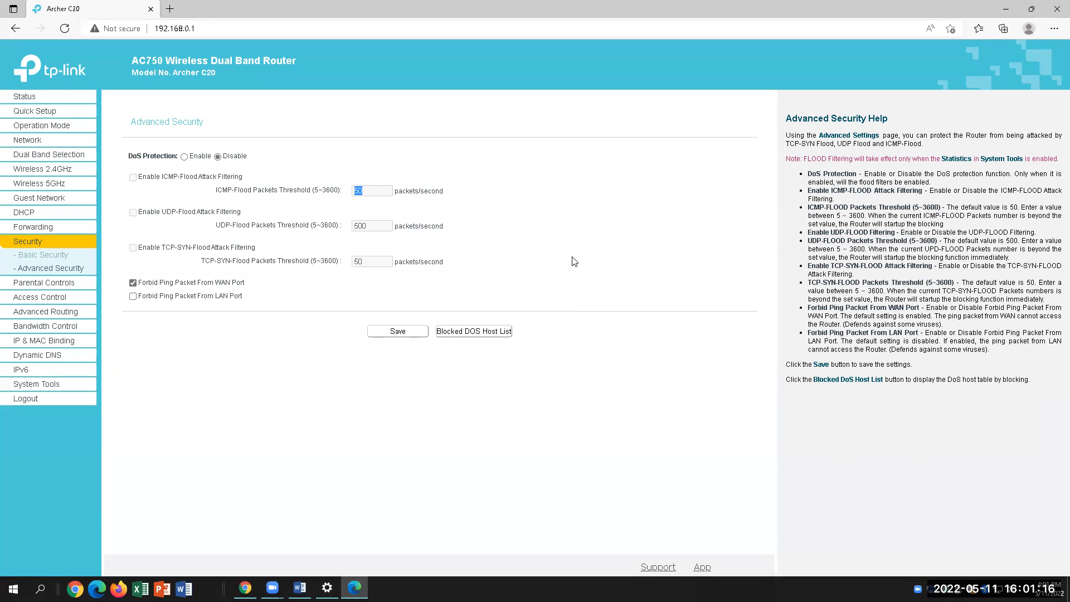
Check step 35 in the lab, then open the router's Advanced Routing Static Route List
{"action": "left_click", "coordinate": [300, 588]}
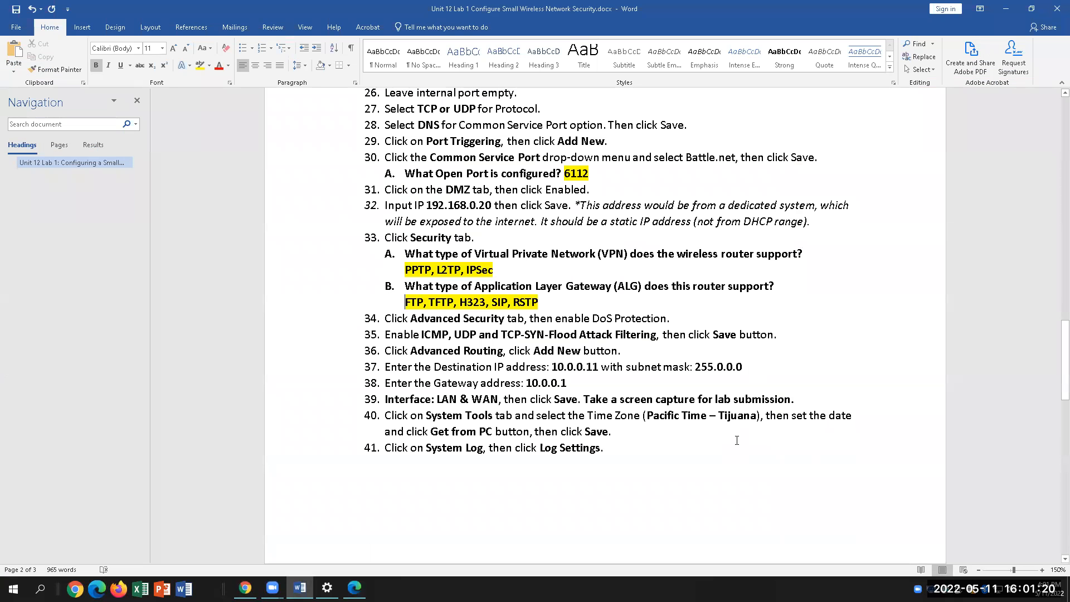
{"action": "left_click", "coordinate": [421, 334]}
{"action": "left_click", "coordinate": [355, 588]}
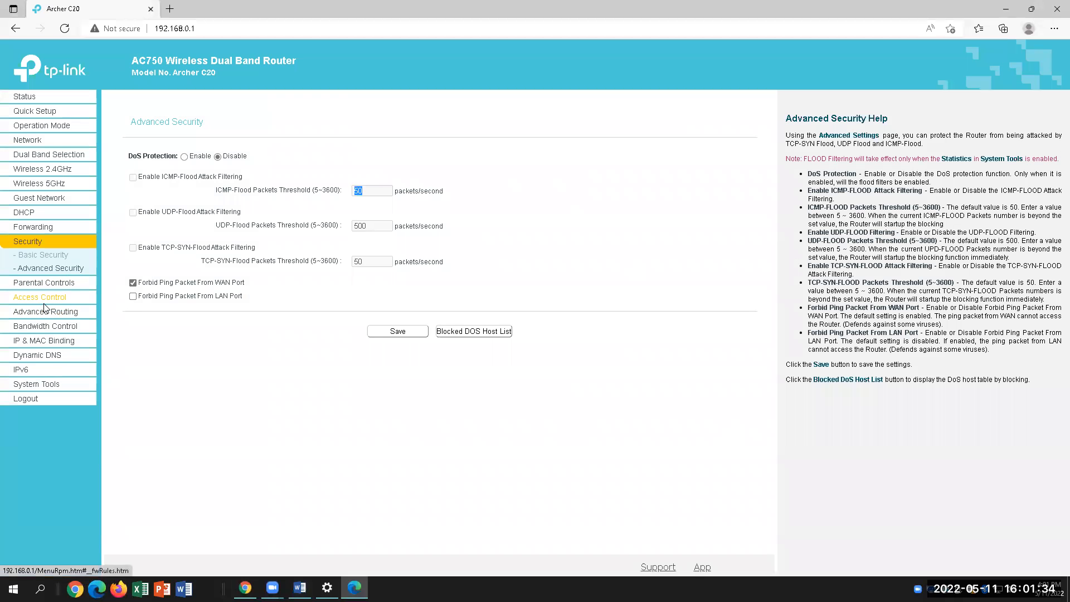
{"action": "left_click", "coordinate": [46, 311]}
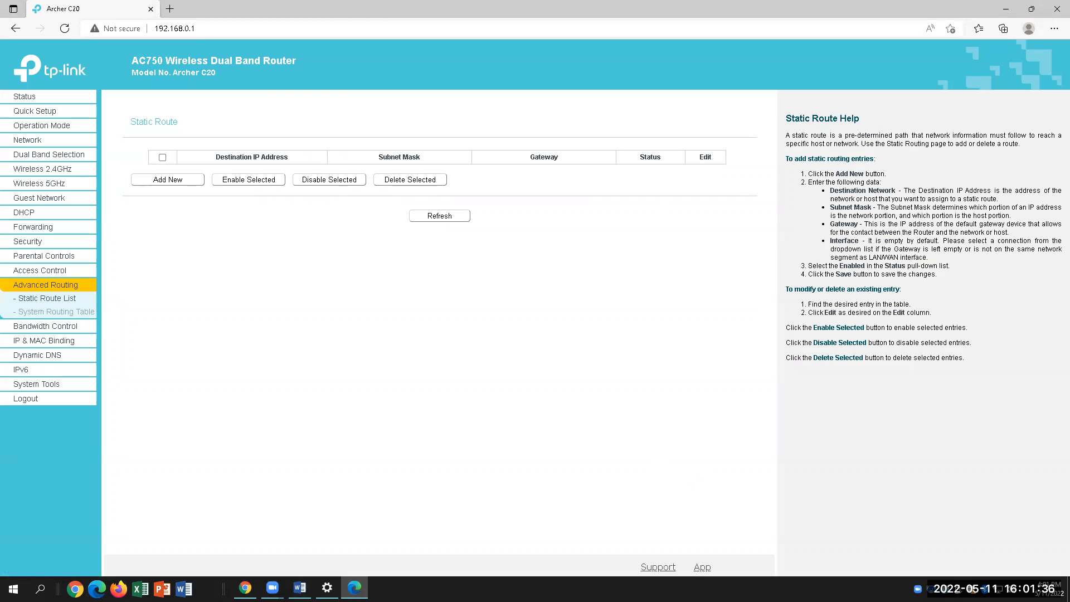
{"action": "left_click", "coordinate": [300, 588]}
Read steps 36–38 on adding a static route in the lab document
{"action": "scroll", "coordinate": [649, 473], "scroll_direction": "down", "scroll_amount": 3}
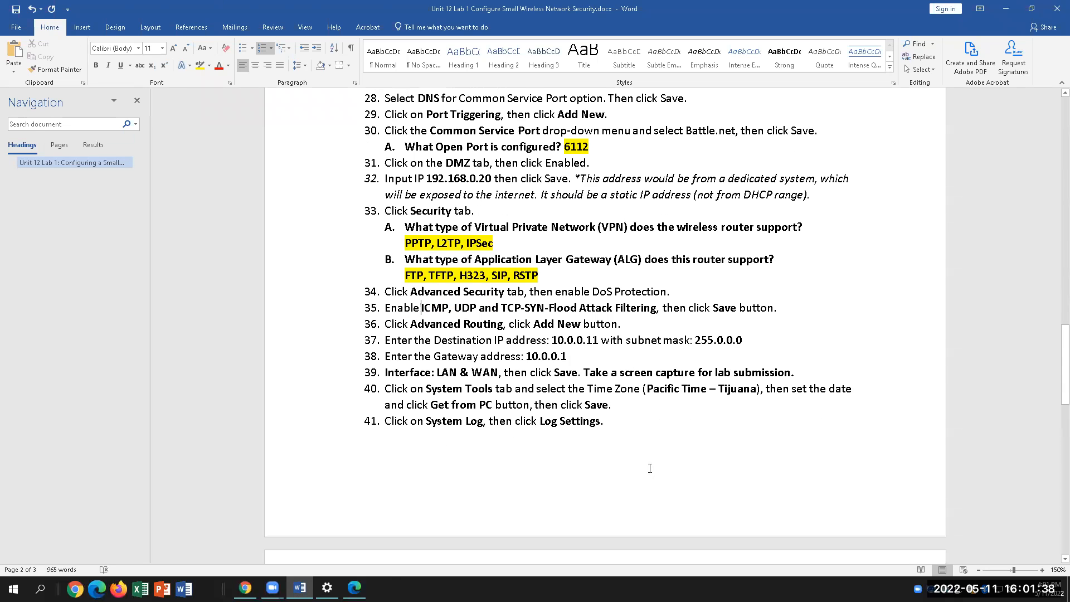
{"action": "left_click_drag", "start_coordinate": [385, 270], "coordinate": [580, 307]}
{"action": "left_click", "coordinate": [665, 308]}
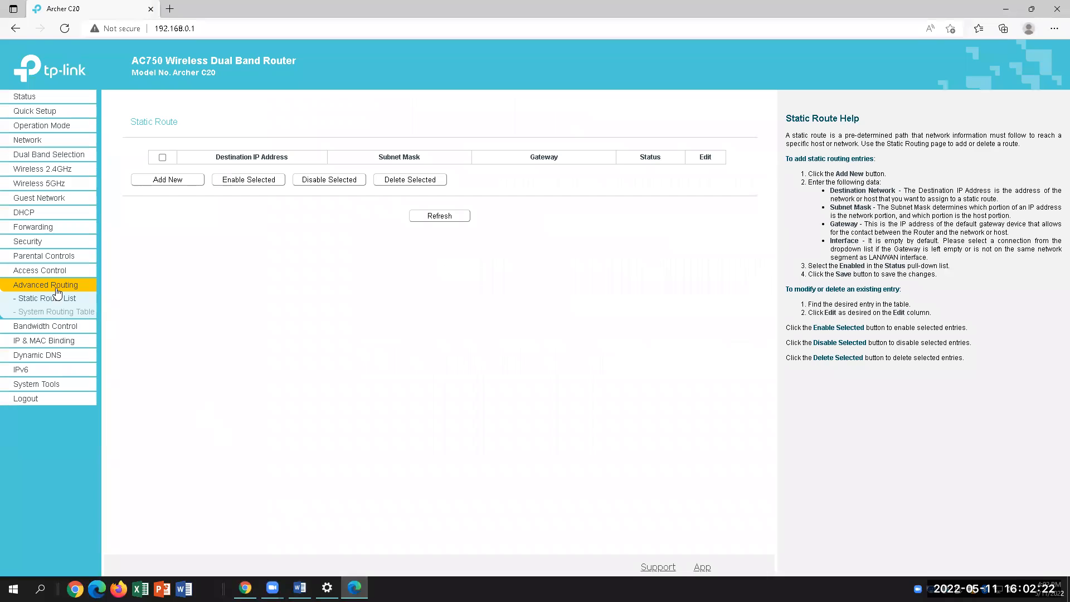
Start a new static route entry with Add New, then return to the lab document
{"action": "left_click", "coordinate": [168, 181]}
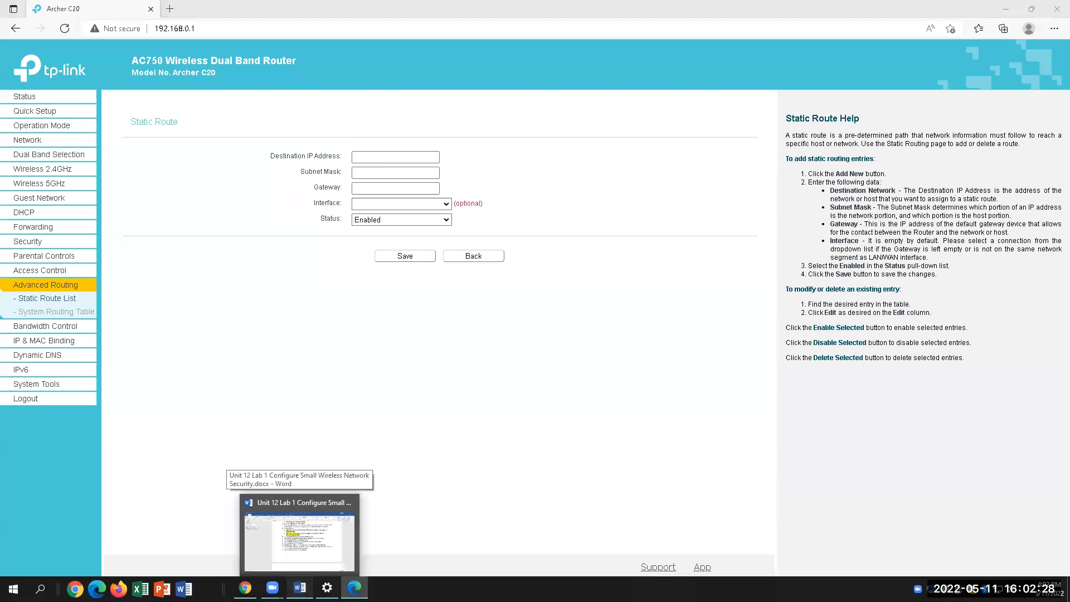
{"action": "left_click", "coordinate": [292, 466]}
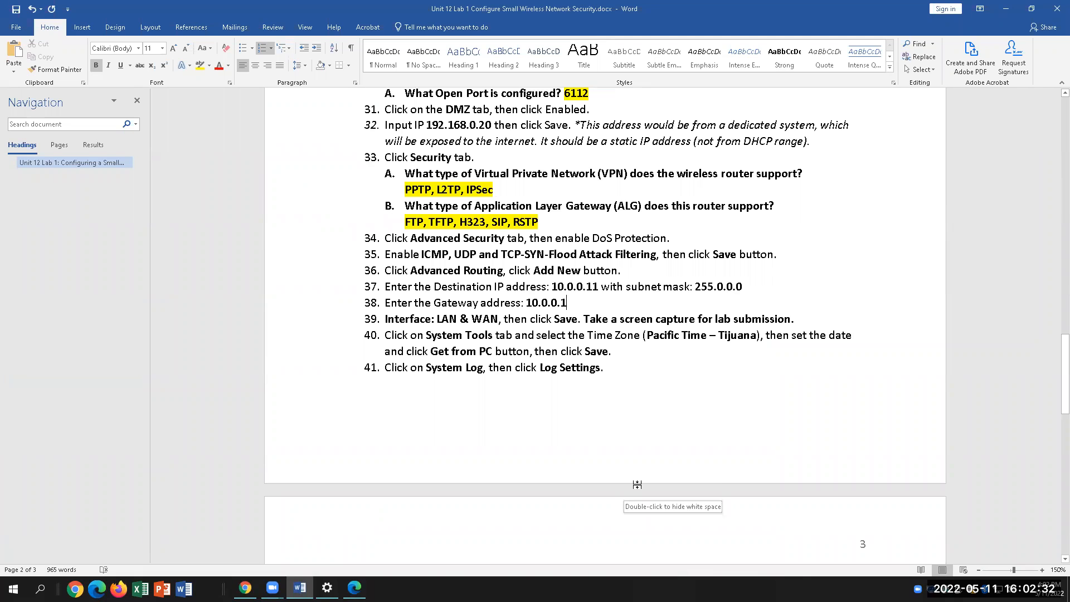
Look up destination 10.0.0.11, mask 255.0.0.0 and gateway 10.0.0.1 in steps 37–38
{"action": "scroll", "coordinate": [610, 441], "scroll_direction": "down", "scroll_amount": 4}
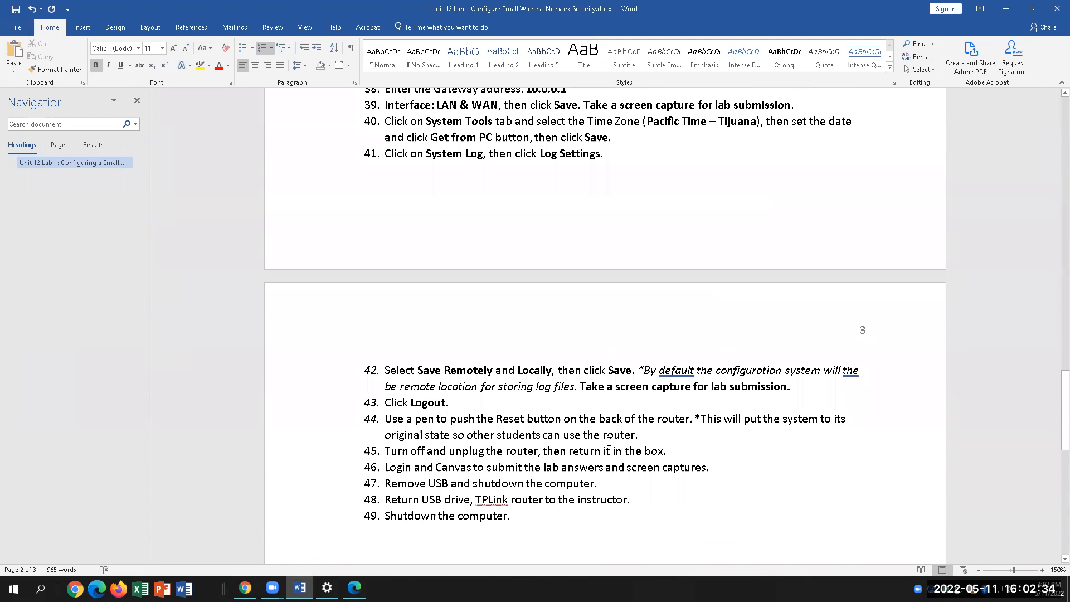
{"action": "scroll", "coordinate": [609, 442], "scroll_direction": "up", "scroll_amount": 2}
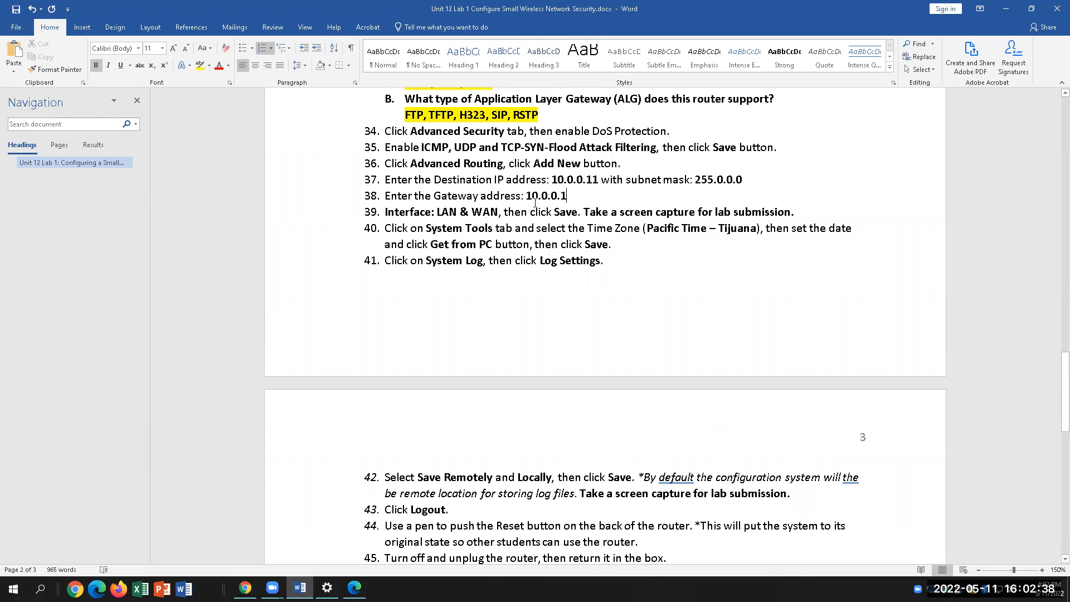
{"action": "left_click", "coordinate": [585, 191]}
{"action": "left_click_drag", "start_coordinate": [396, 180], "coordinate": [602, 176]}
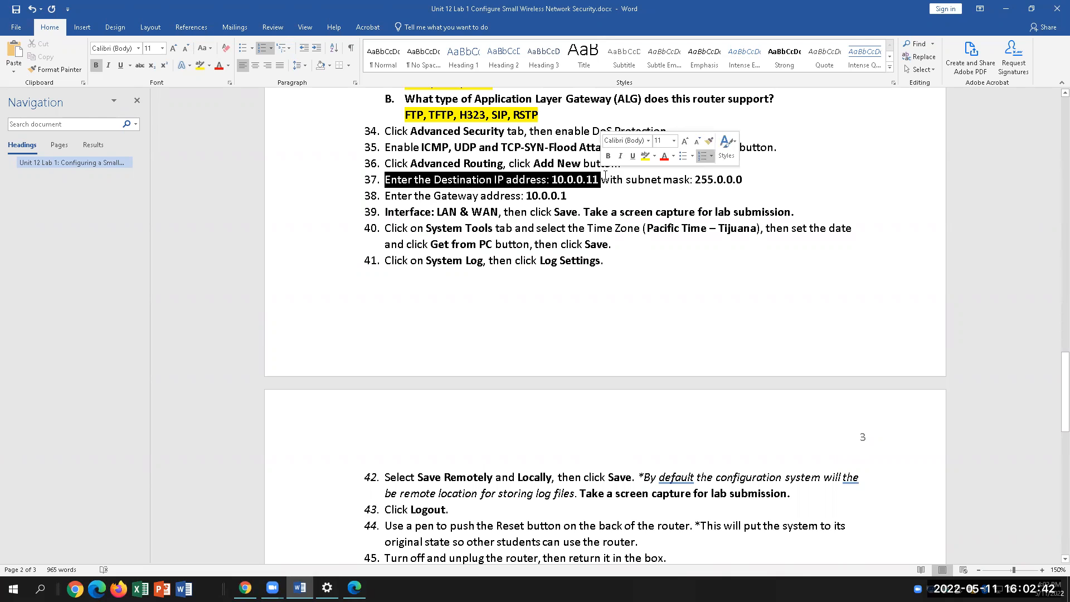
{"action": "left_click_drag", "start_coordinate": [742, 180], "coordinate": [547, 180]}
{"action": "left_click_drag", "start_coordinate": [742, 180], "coordinate": [690, 178]}
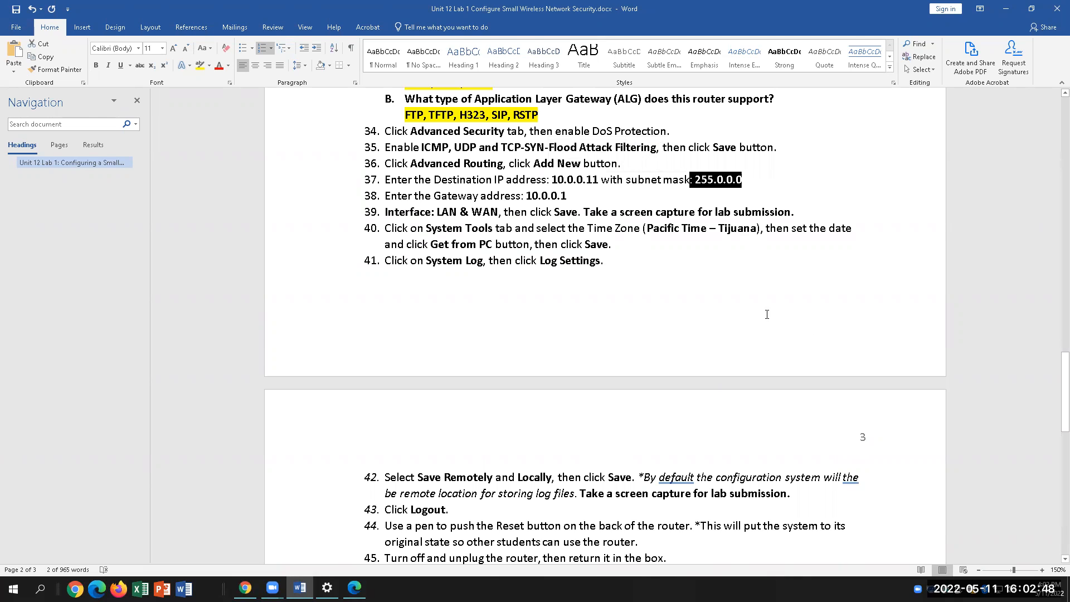
{"action": "left_click_drag", "start_coordinate": [576, 196], "coordinate": [519, 196]}
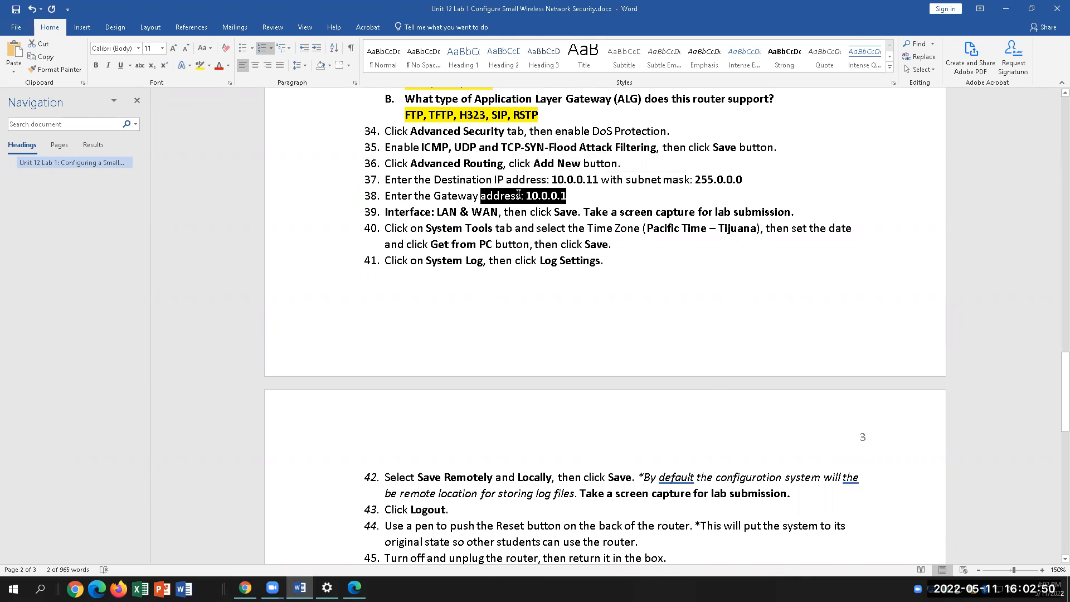
{"action": "left_click", "coordinate": [703, 230]}
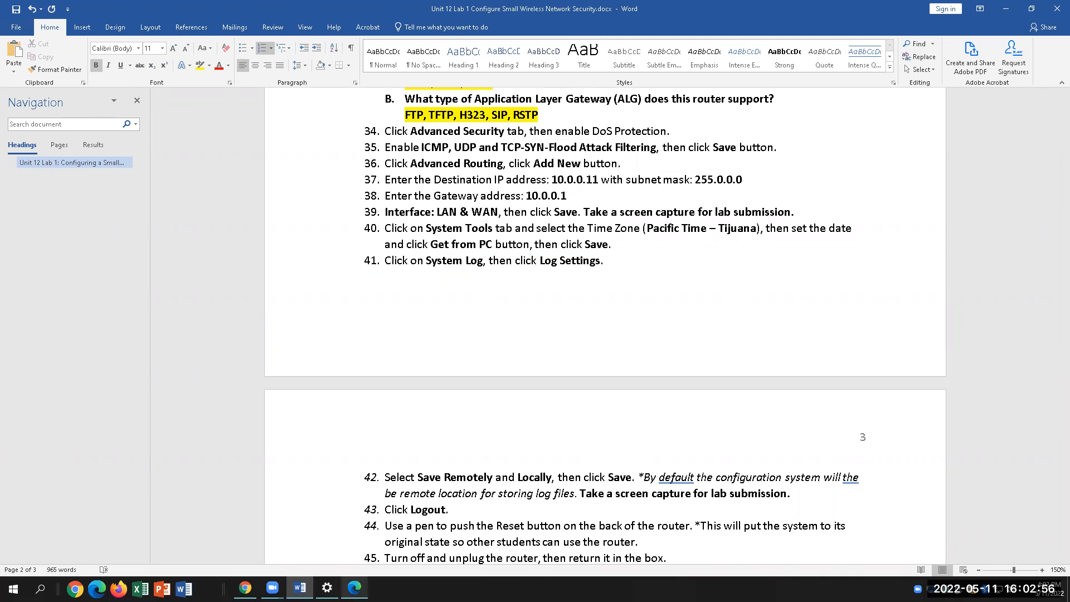
{"action": "left_click", "coordinate": [355, 587]}
Enter destination 10.0.0.11, subnet mask 255.0.0.0 and gateway 10.0.0.1 in the route form
{"action": "left_click", "coordinate": [377, 158]}
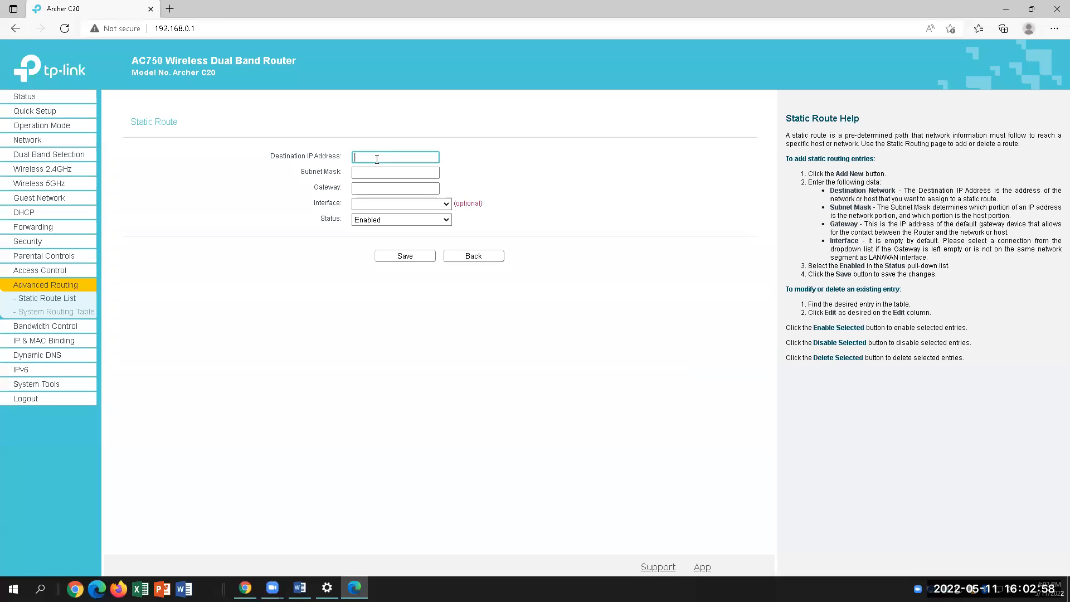
{"action": "type", "text": "10.0.0.11"}
{"action": "left_click", "coordinate": [375, 174]}
{"action": "type", "text": "255.0.0.0"}
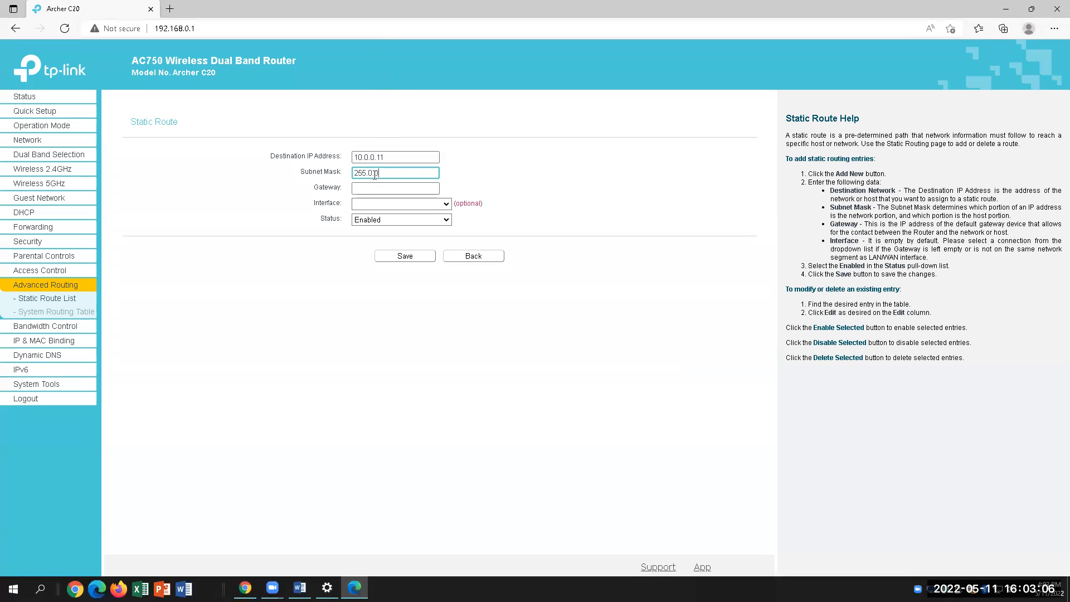
{"action": "left_click", "coordinate": [379, 189]}
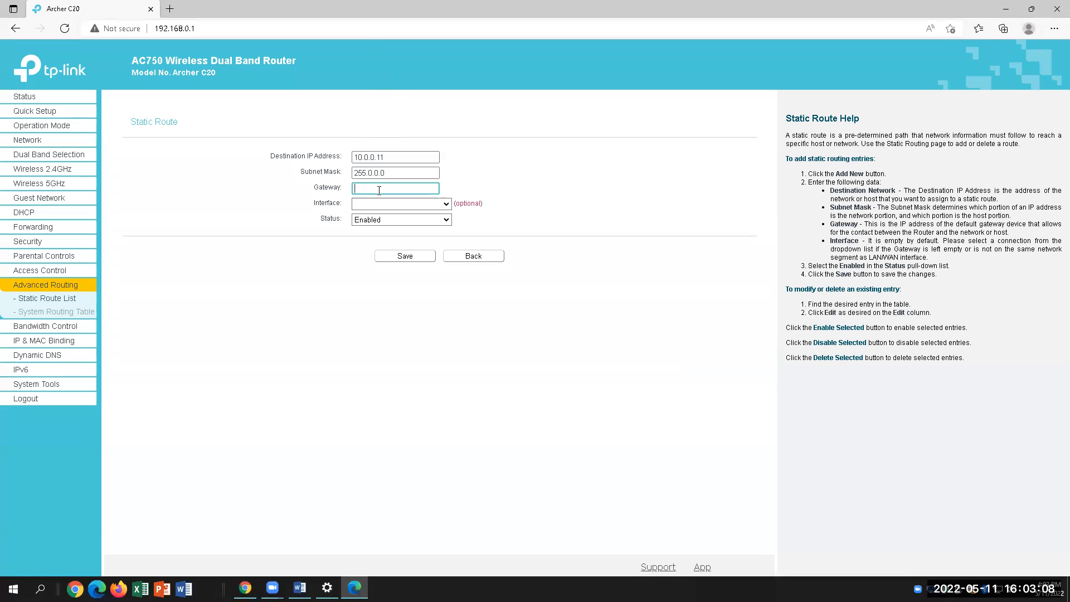
{"action": "type", "text": "10.0.0.1"}
Set the route's interface to LAN & WLAN, checking the lab instructions
{"action": "left_click", "coordinate": [389, 204]}
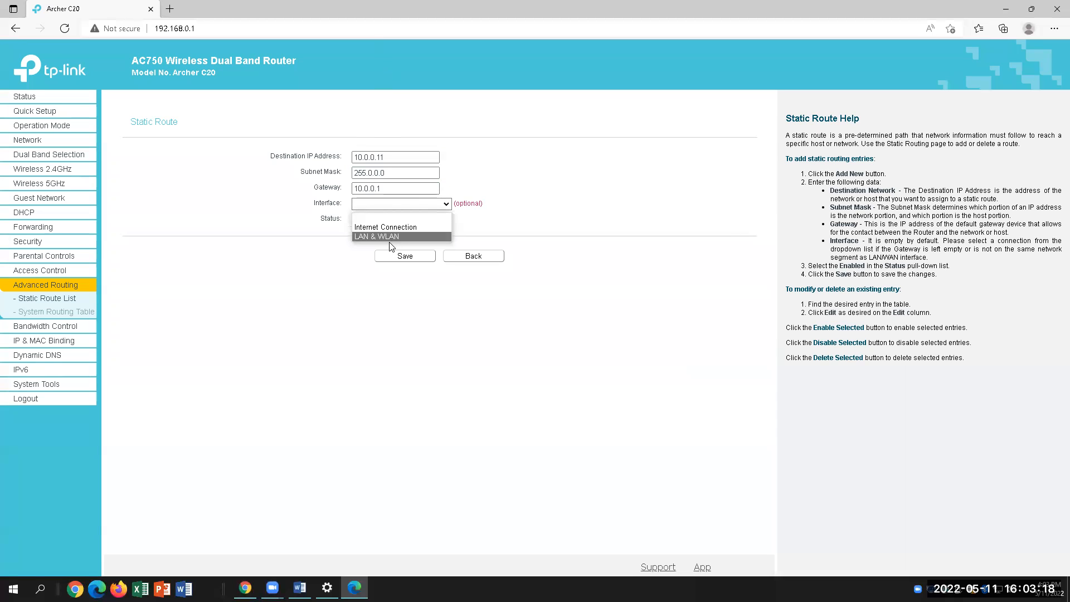
{"action": "left_click", "coordinate": [401, 227]}
{"action": "left_click", "coordinate": [300, 587]}
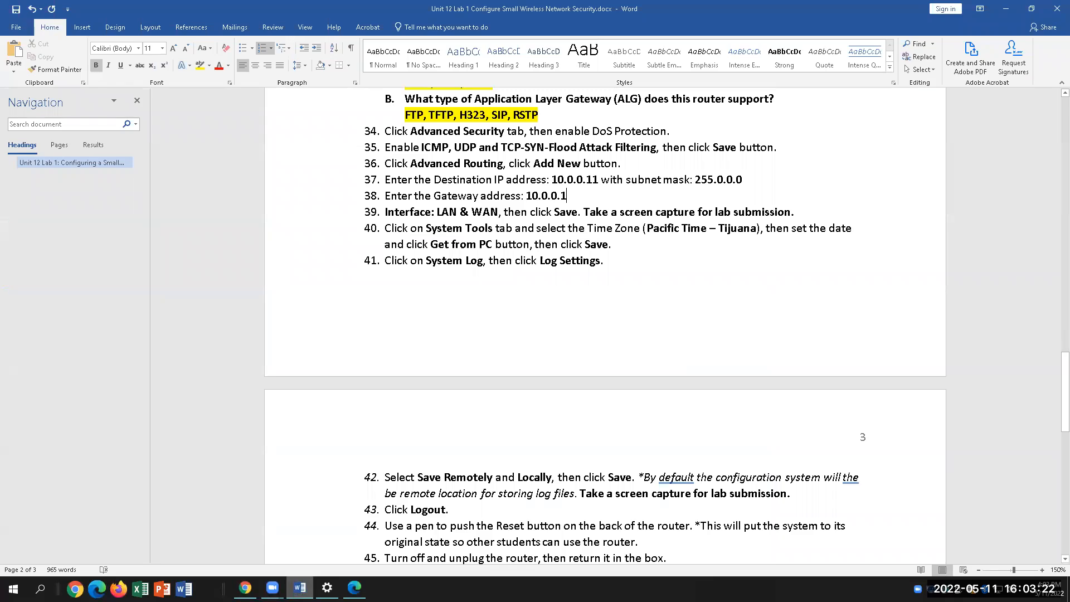
{"action": "key", "text": "alt+Tab"}
{"action": "left_click", "coordinate": [386, 207]}
{"action": "left_click", "coordinate": [377, 237]}
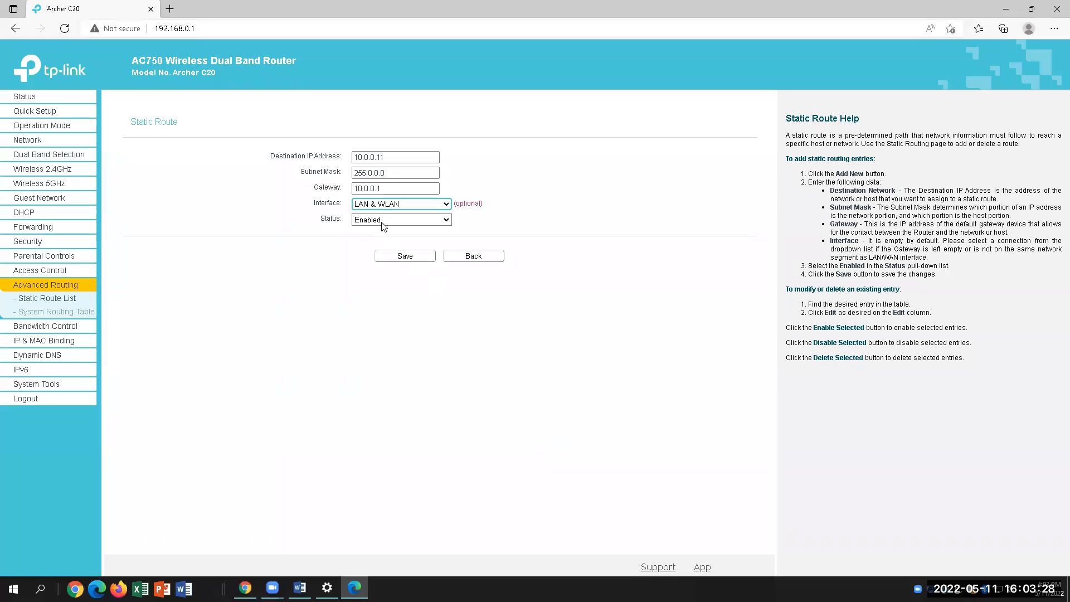
{"action": "left_click", "coordinate": [299, 588]}
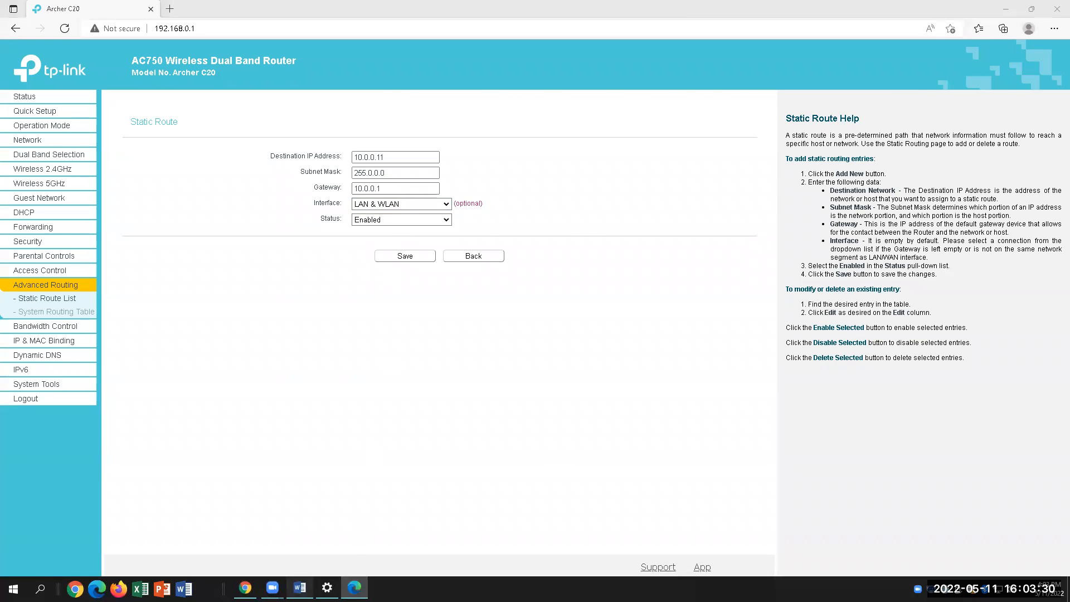
{"action": "scroll", "coordinate": [786, 477], "scroll_direction": "down", "scroll_amount": 3}
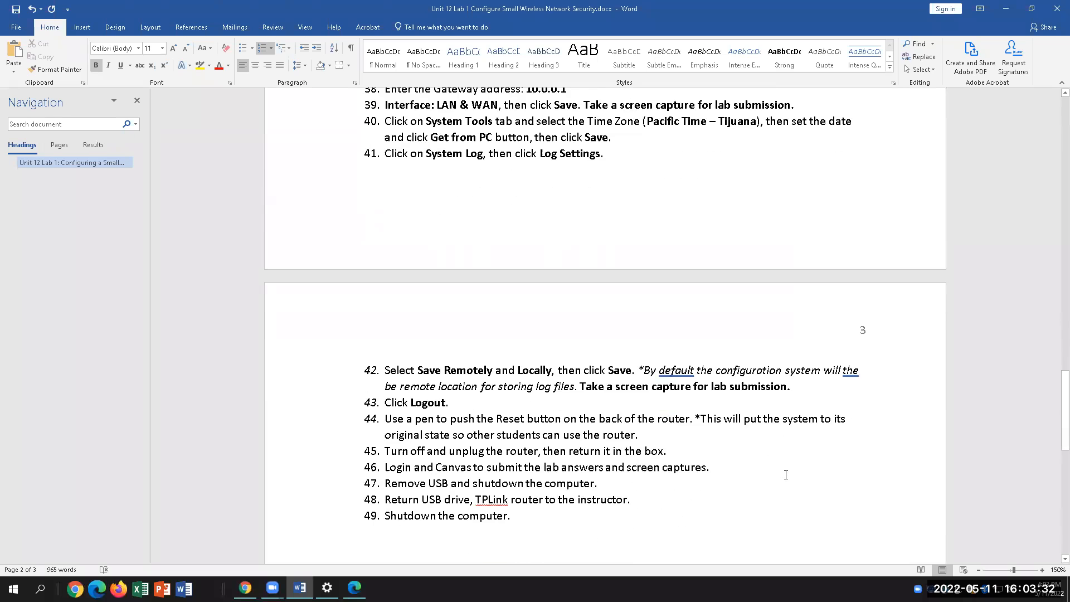
{"action": "scroll", "coordinate": [501, 184], "scroll_direction": "up", "scroll_amount": 3}
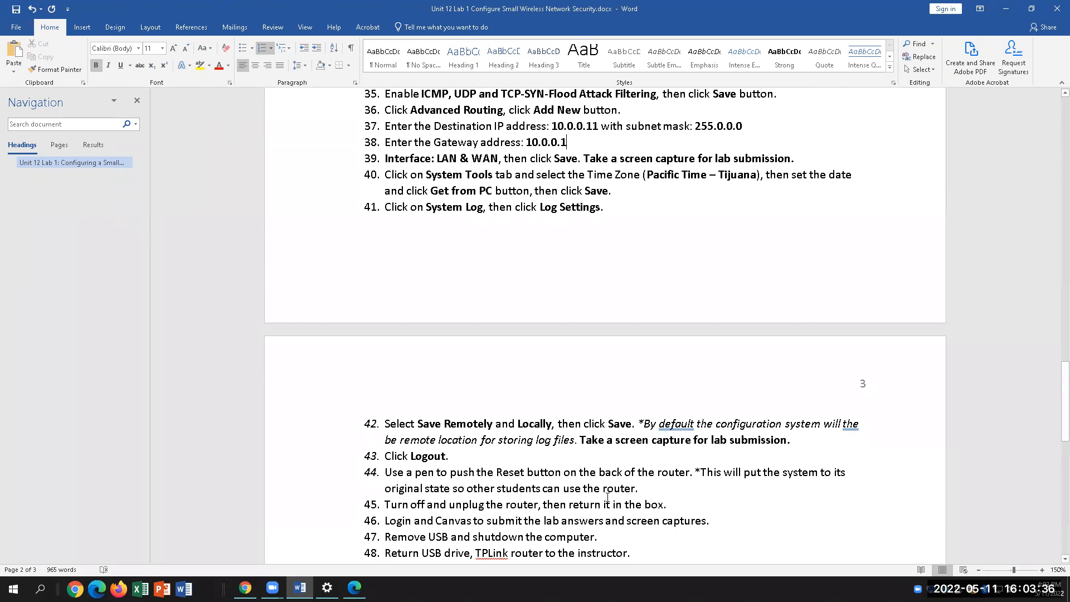
{"action": "left_click", "coordinate": [355, 588]}
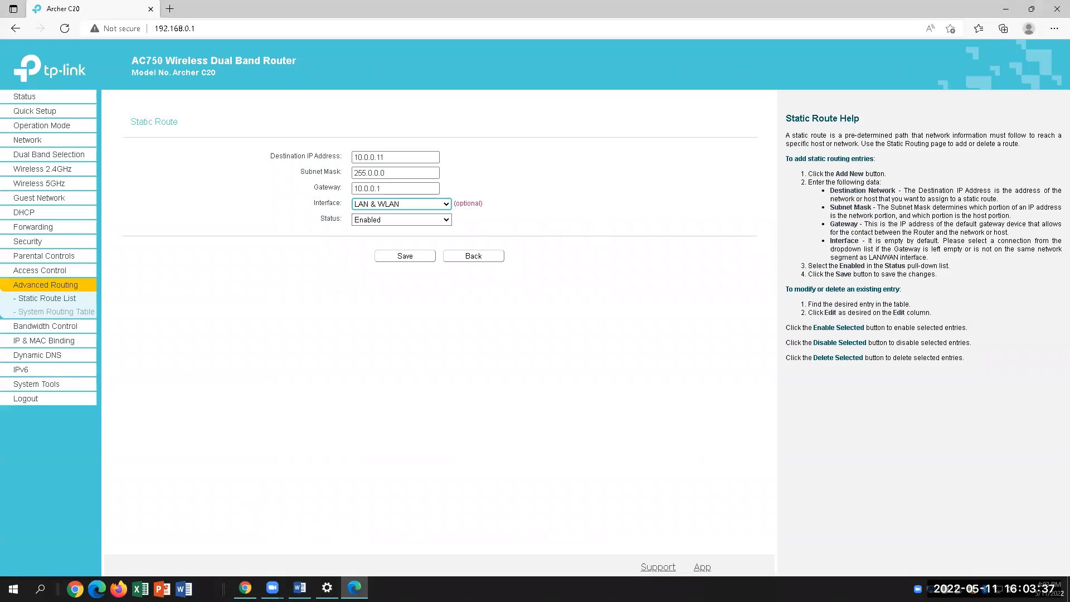
Set the time zone to (GMT-08:00) Pacific Time (US & Canada); Tijuana
{"action": "left_click", "coordinate": [75, 383]}
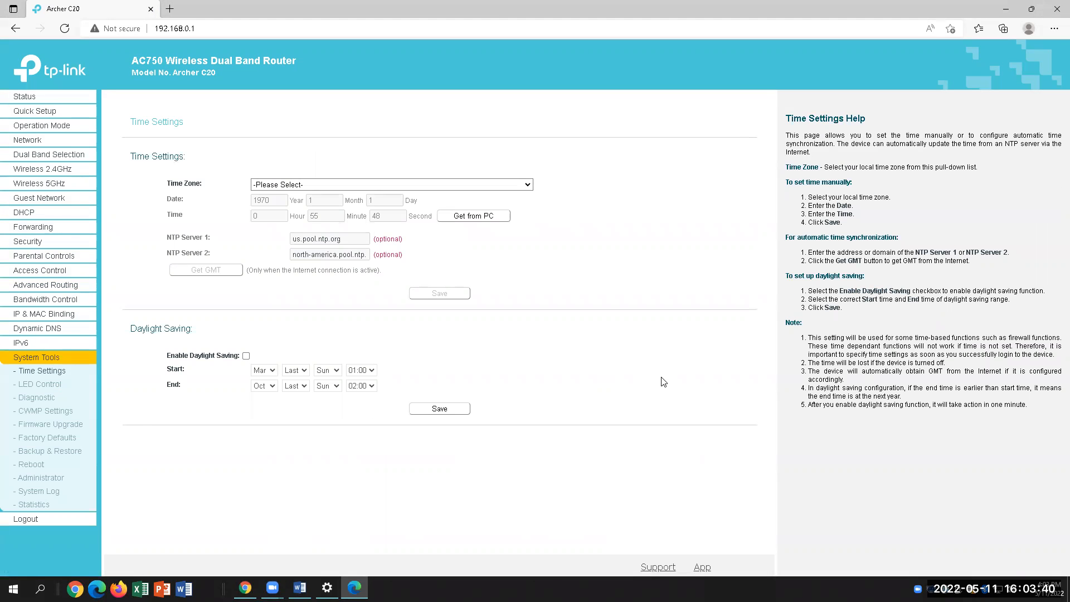
{"action": "left_click", "coordinate": [338, 185]}
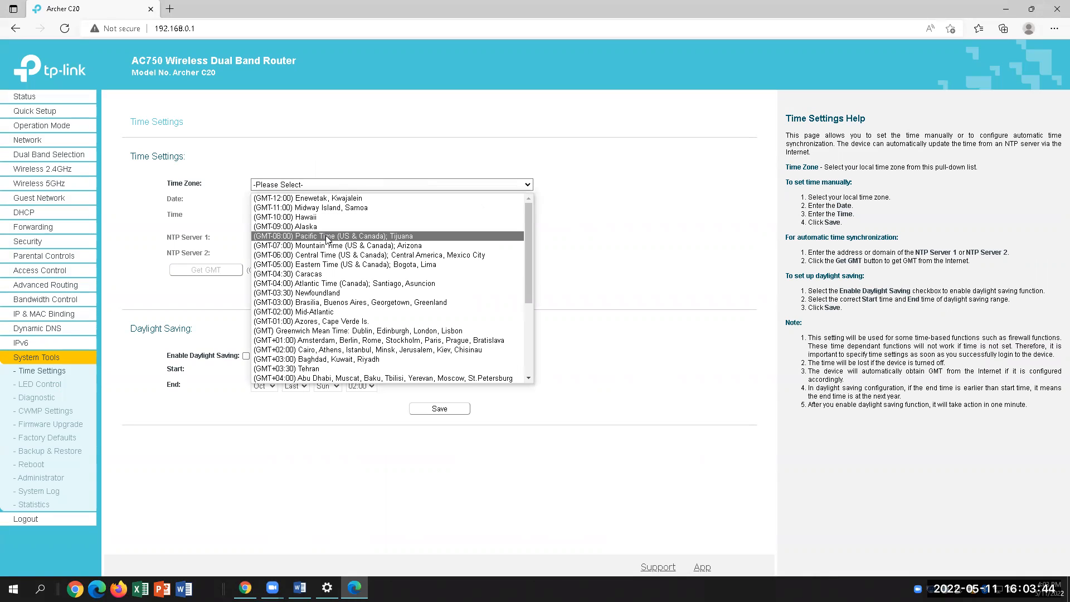
{"action": "key", "text": "Escape"}
{"action": "key", "text": "Down"}
{"action": "key", "text": "Down"}
{"action": "key", "text": "Down"}
{"action": "key", "text": "Down"}
{"action": "key", "text": "Down"}
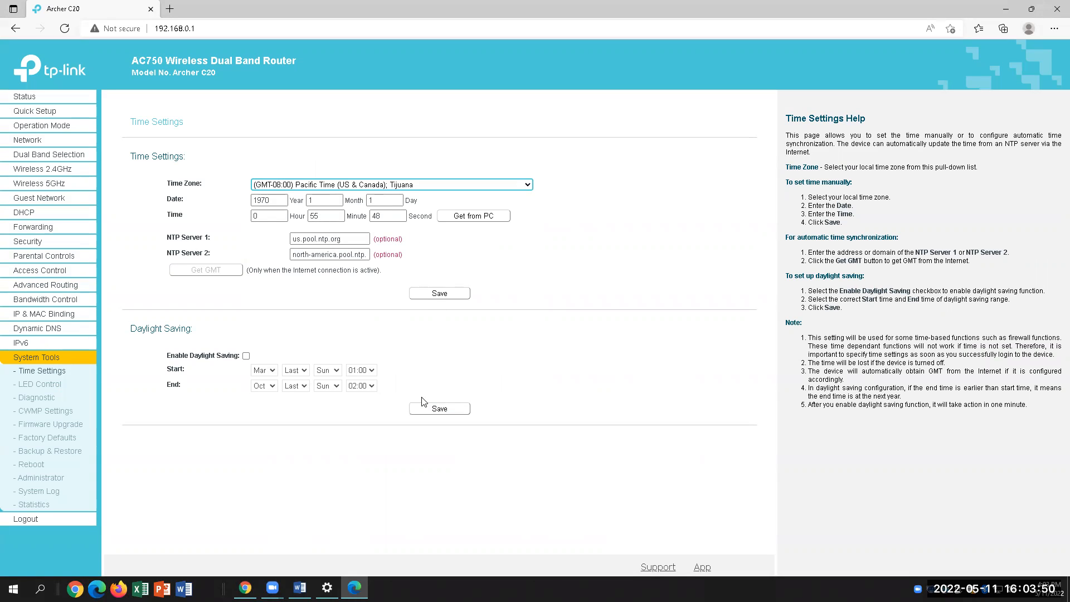
Review the lab instructions, then open System Tools > System Log
{"action": "left_click", "coordinate": [299, 588]}
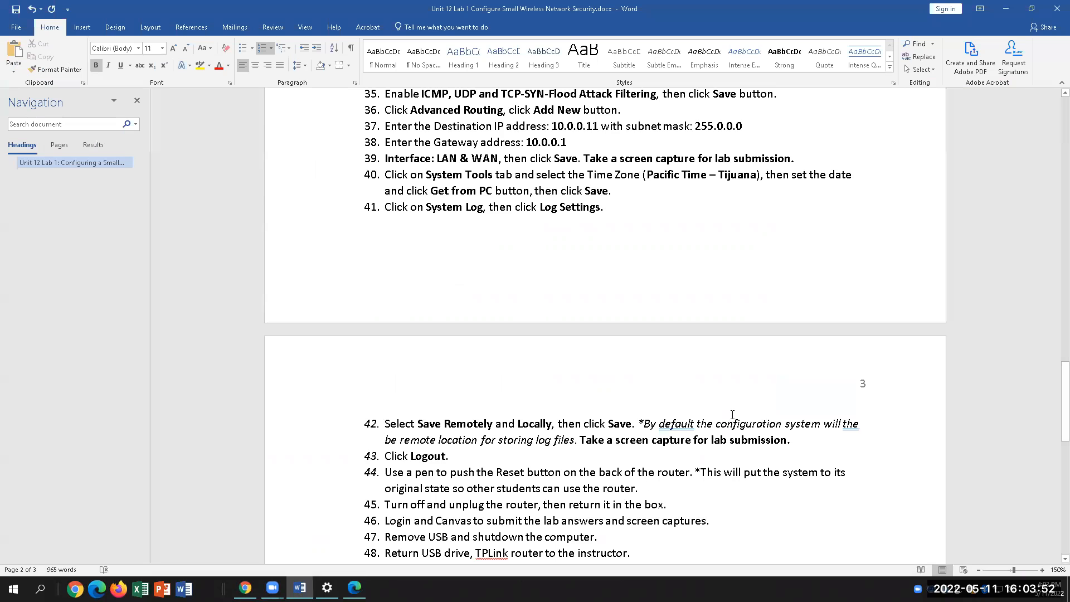
{"action": "scroll", "coordinate": [733, 415], "scroll_direction": "down", "scroll_amount": 5}
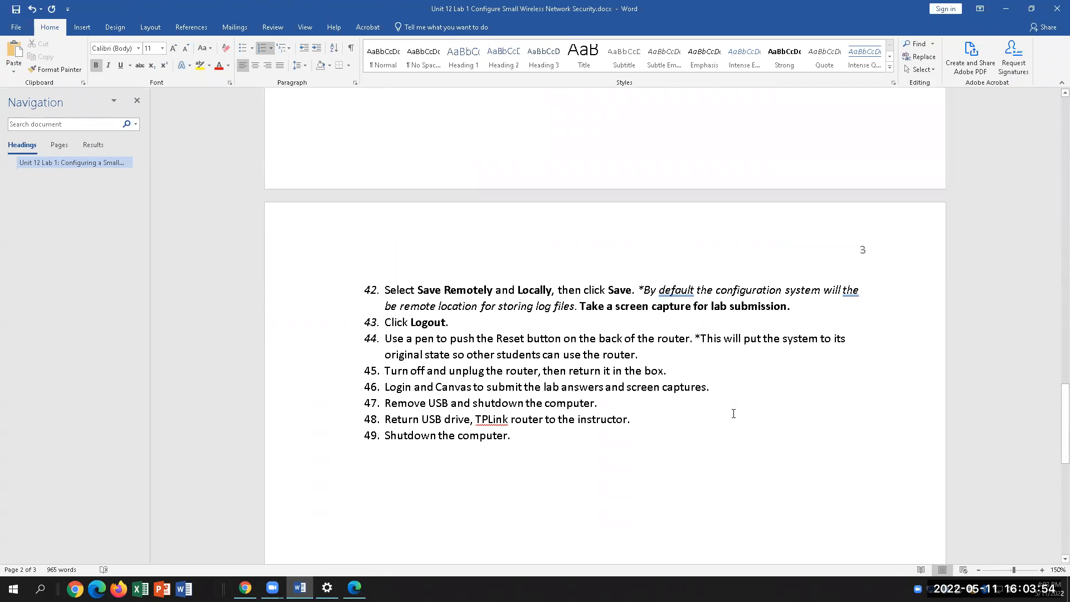
{"action": "scroll", "coordinate": [463, 325], "scroll_direction": "up", "scroll_amount": 1}
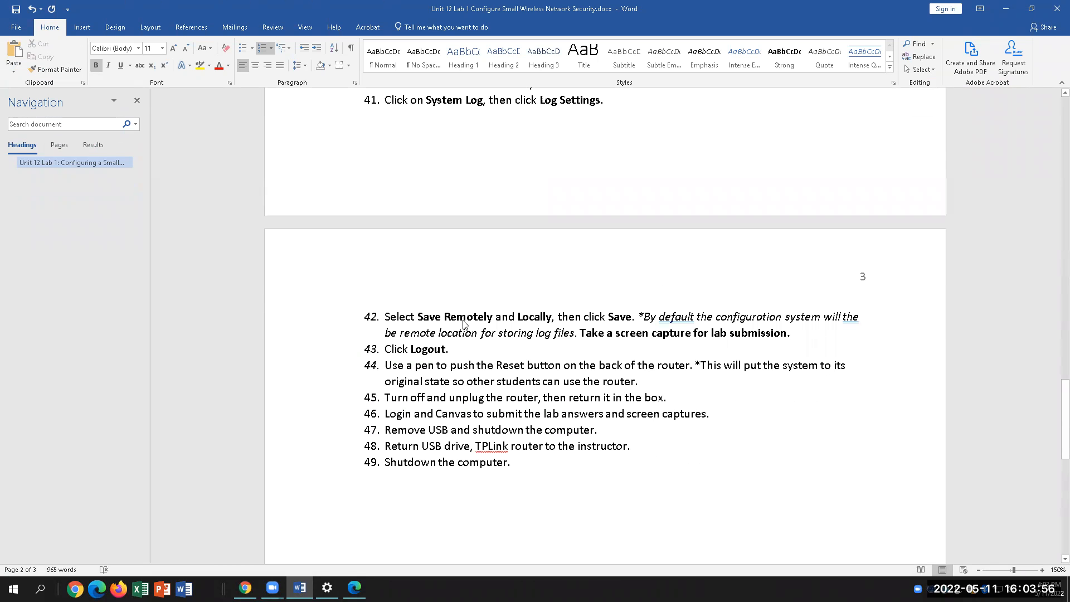
{"action": "scroll", "coordinate": [463, 325], "scroll_direction": "up", "scroll_amount": 2}
{"action": "left_click", "coordinate": [354, 588]}
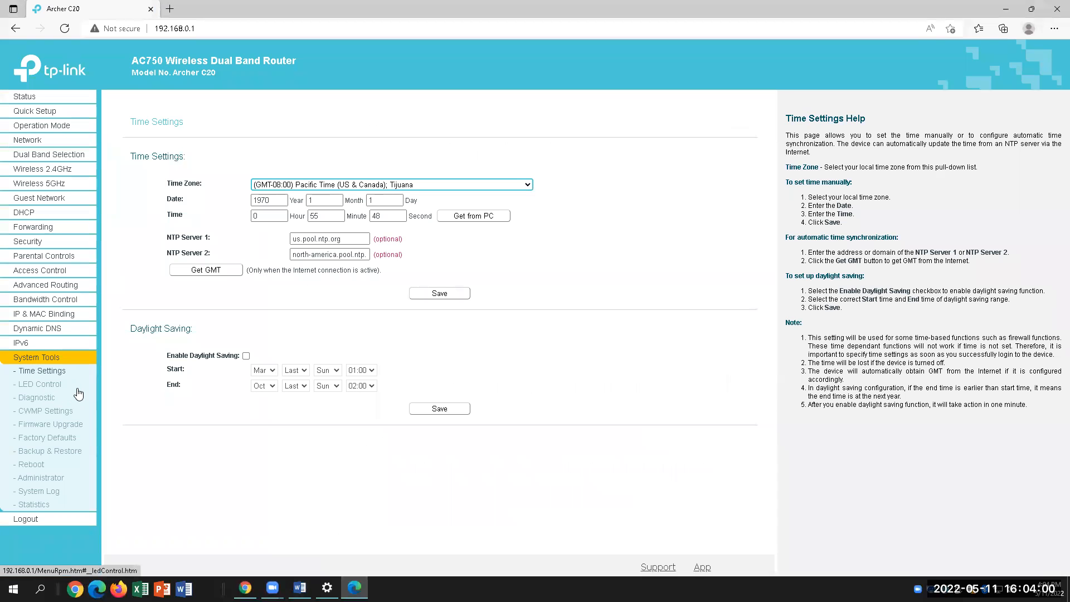
{"action": "left_click", "coordinate": [50, 491]}
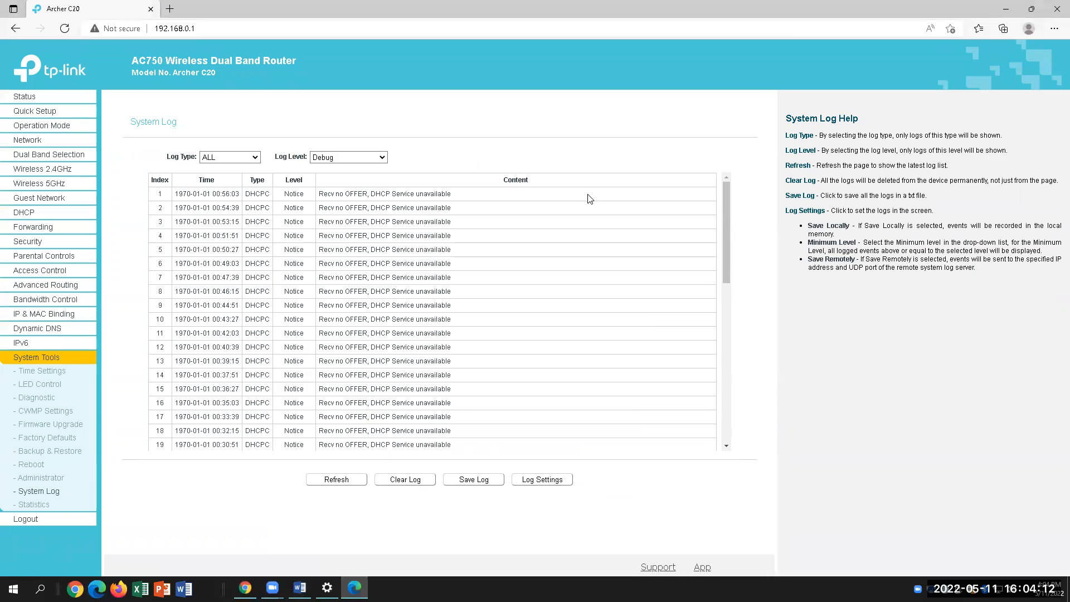
Filter the system log to log type ALL and level Critical
{"action": "left_click", "coordinate": [244, 159]}
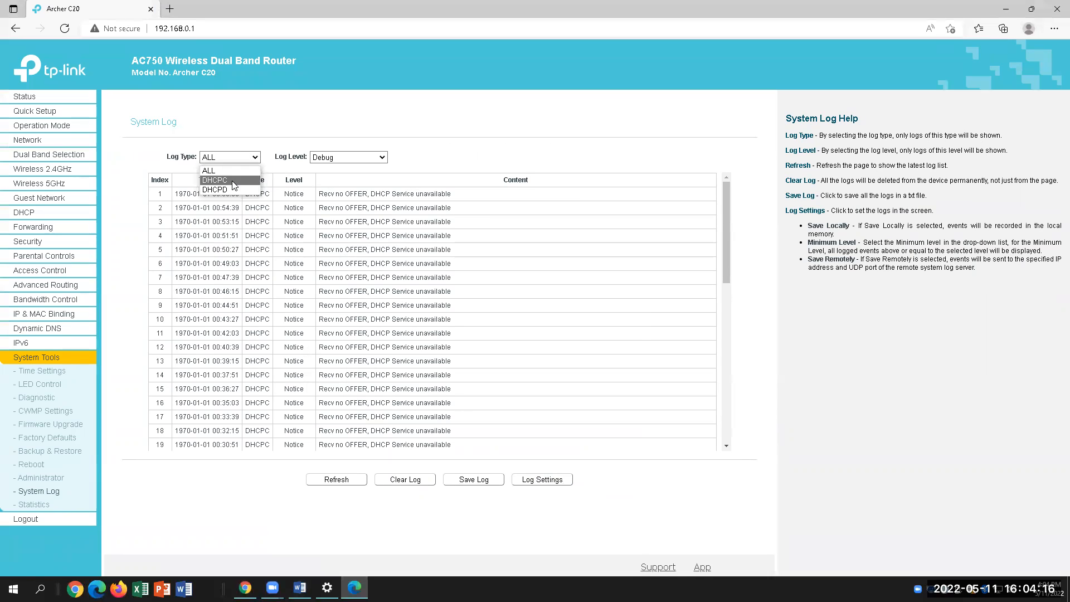
{"action": "left_click", "coordinate": [234, 170]}
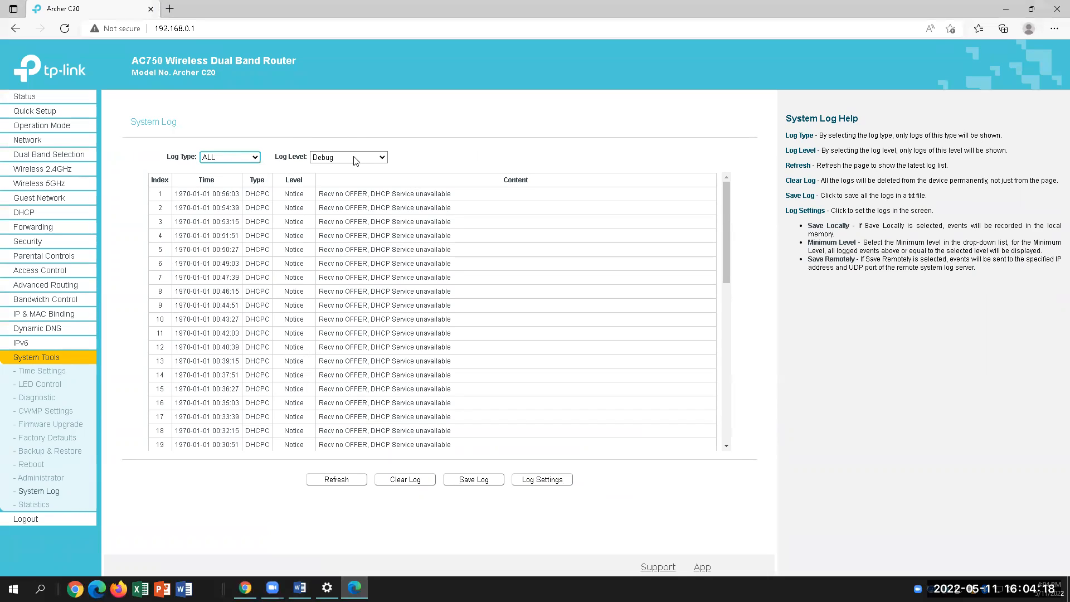
{"action": "left_click", "coordinate": [355, 159]}
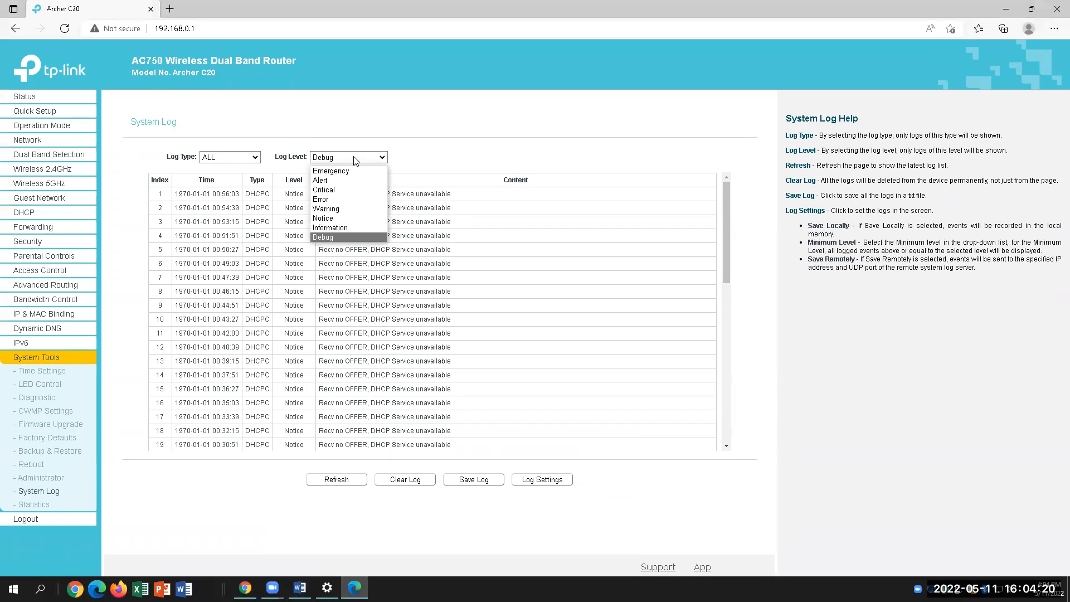
{"action": "left_click", "coordinate": [334, 190]}
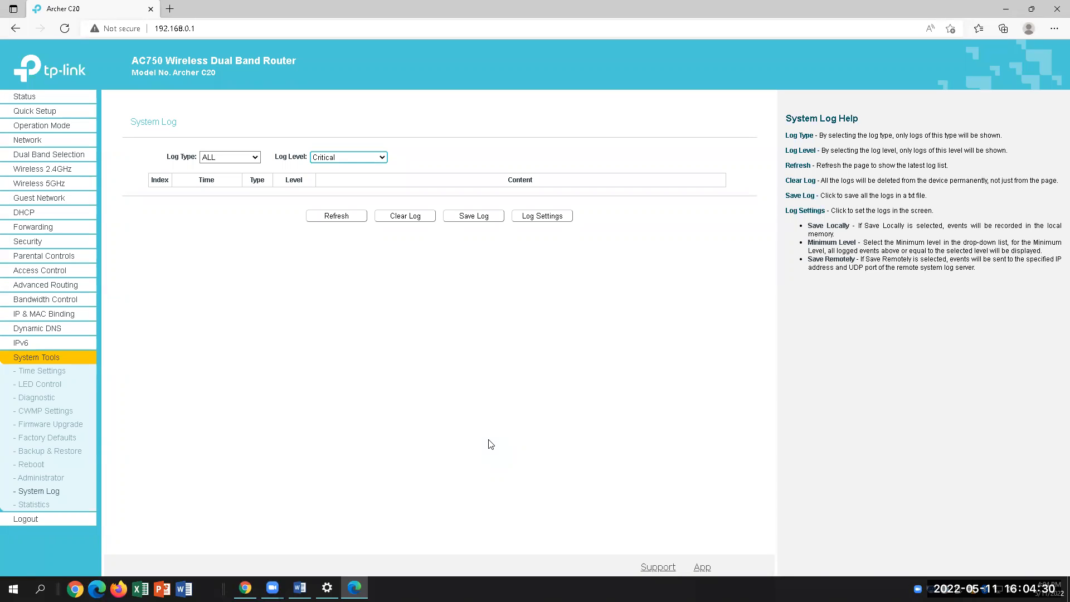
{"action": "left_click", "coordinate": [473, 215]}
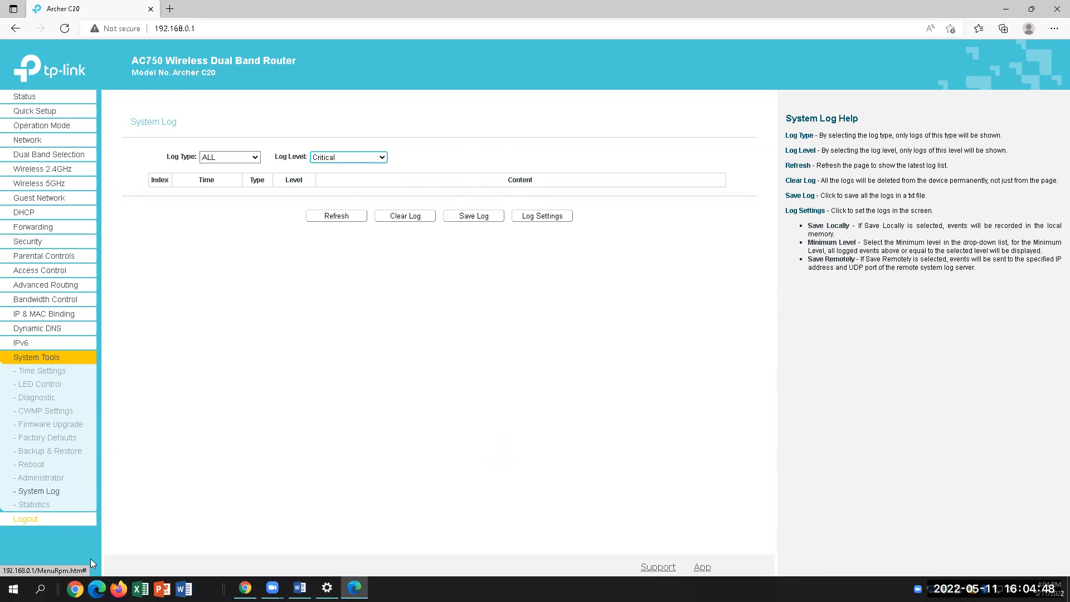
Read the lab's save remotely and locally instruction, then open Log Settings
{"action": "mouse_move", "coordinate": [299, 588]}
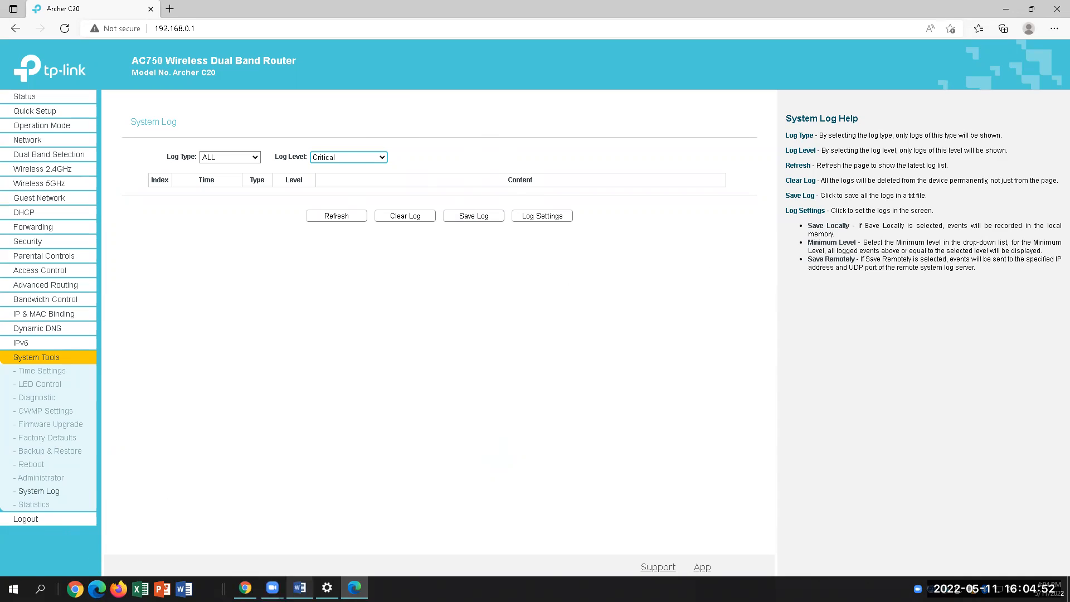
{"action": "left_click", "coordinate": [313, 566]}
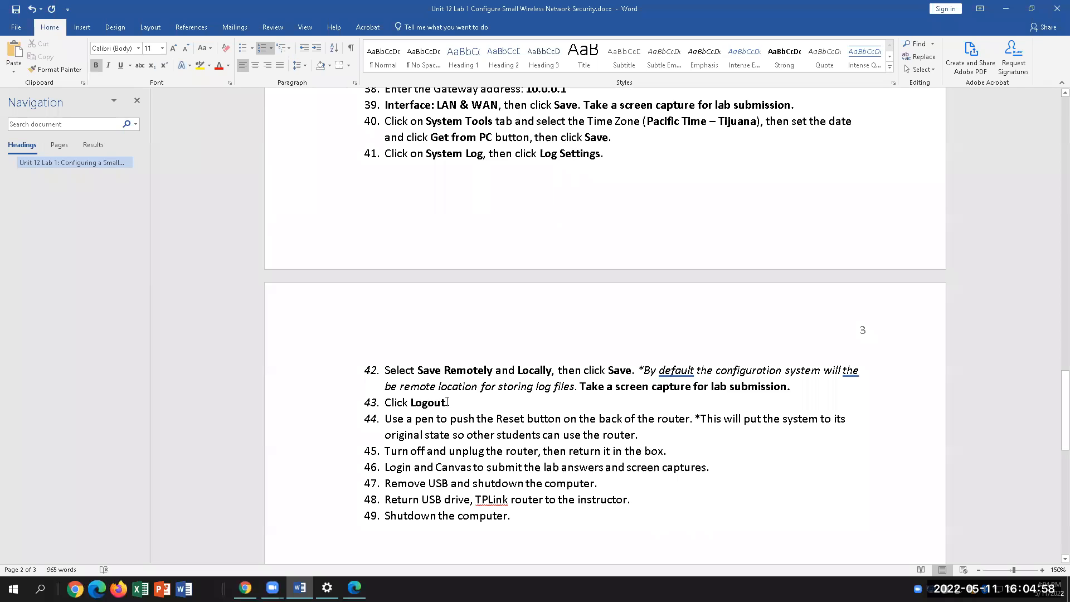
{"action": "left_click_drag", "start_coordinate": [432, 370], "coordinate": [551, 370]}
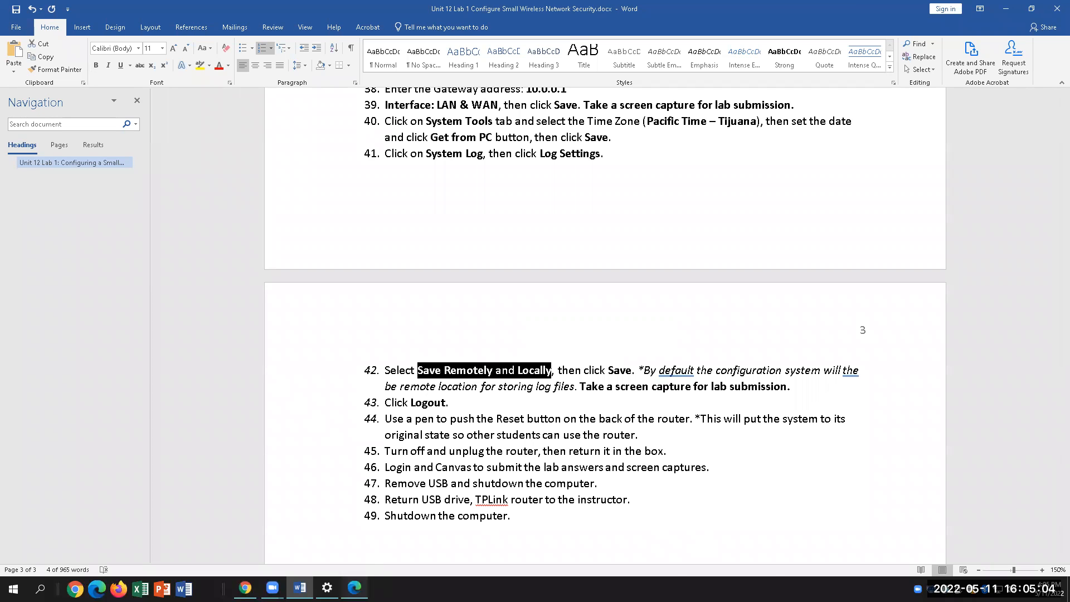
{"action": "left_click", "coordinate": [355, 588]}
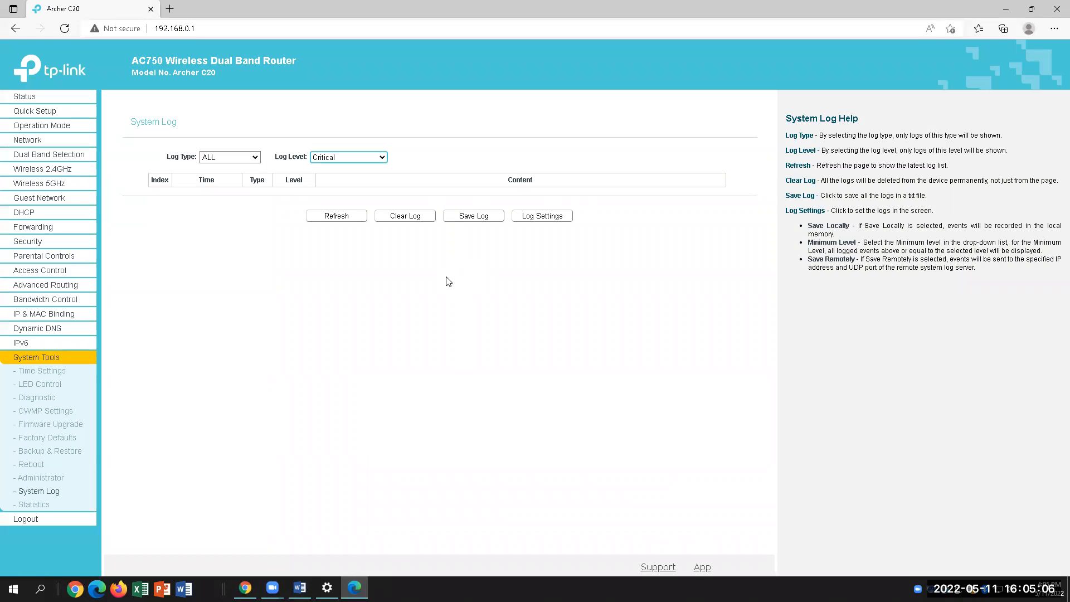
{"action": "left_click", "coordinate": [514, 217]}
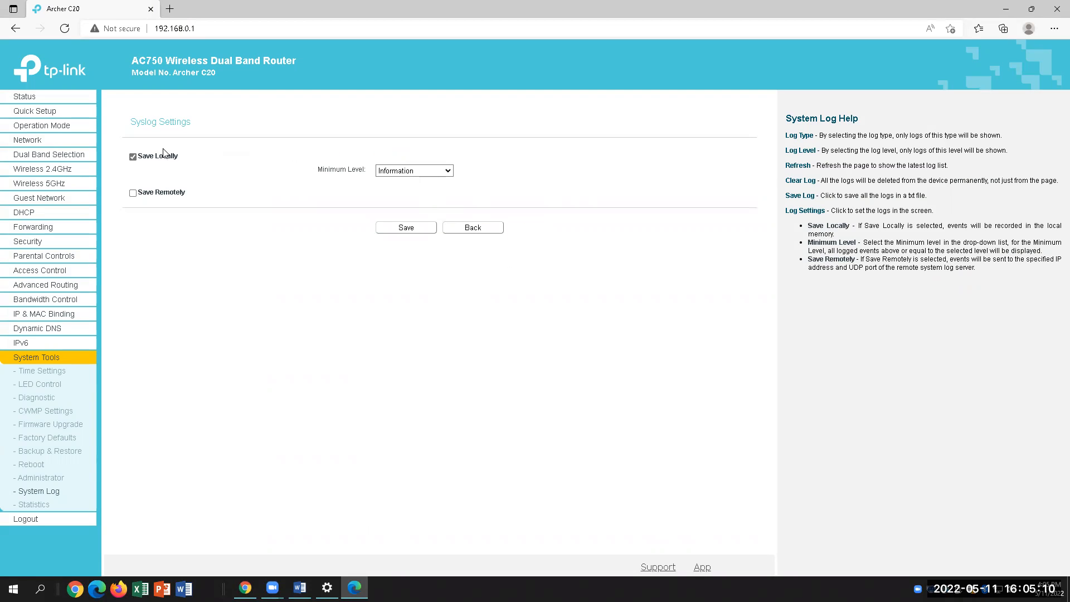
Enable Save Remotely to server 192.168.0.100 port 514 with User facility, then return to the Word lab document
{"action": "left_click", "coordinate": [134, 192]}
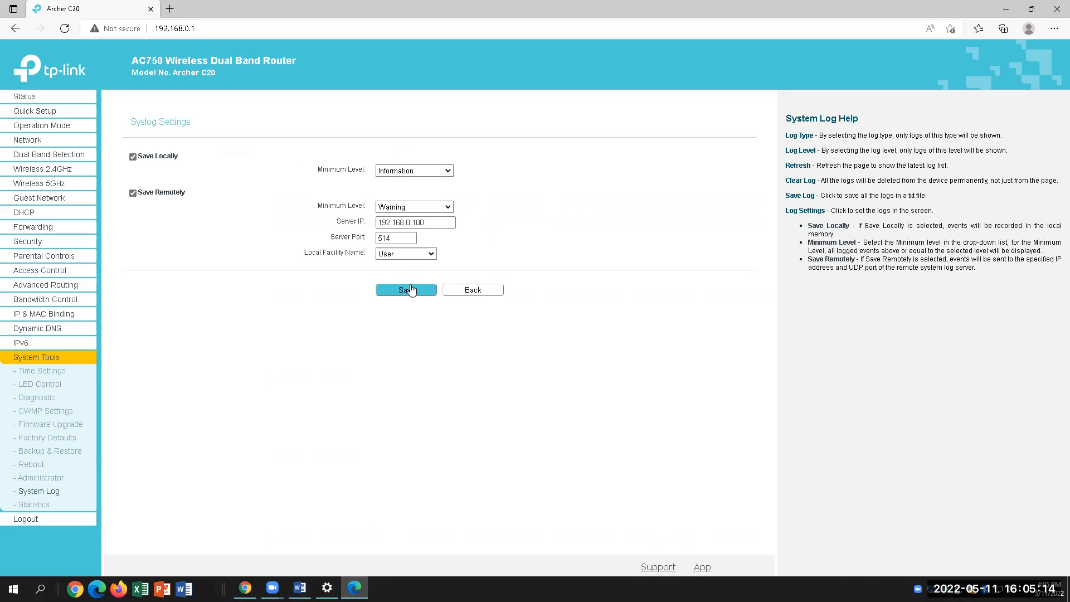
{"action": "left_click_drag", "start_coordinate": [433, 223], "coordinate": [373, 229]}
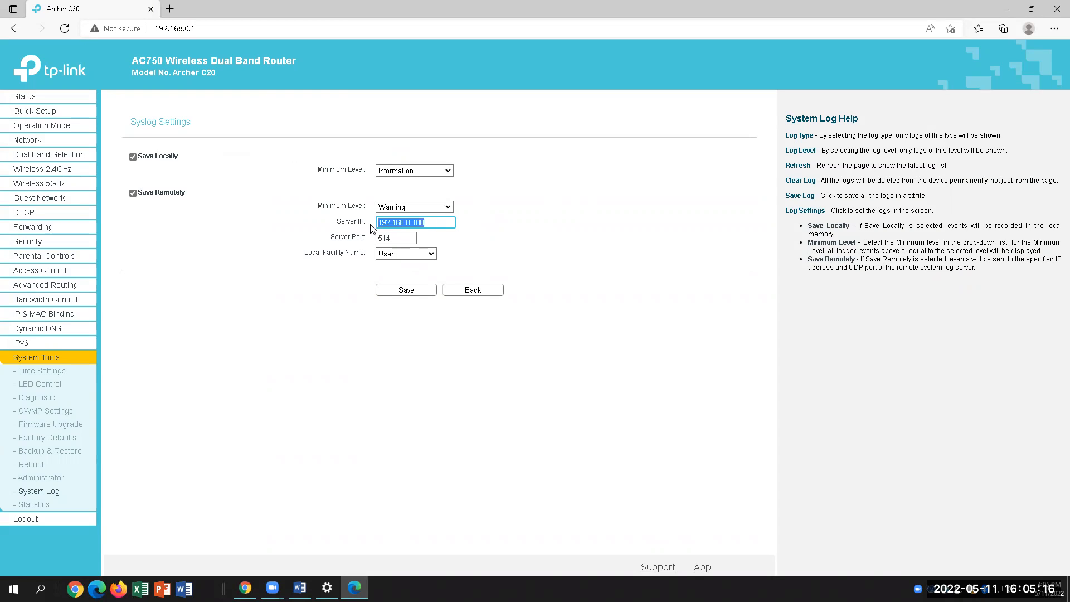
{"action": "double_click", "coordinate": [423, 221]}
{"action": "left_click_drag", "start_coordinate": [410, 238], "coordinate": [378, 239]}
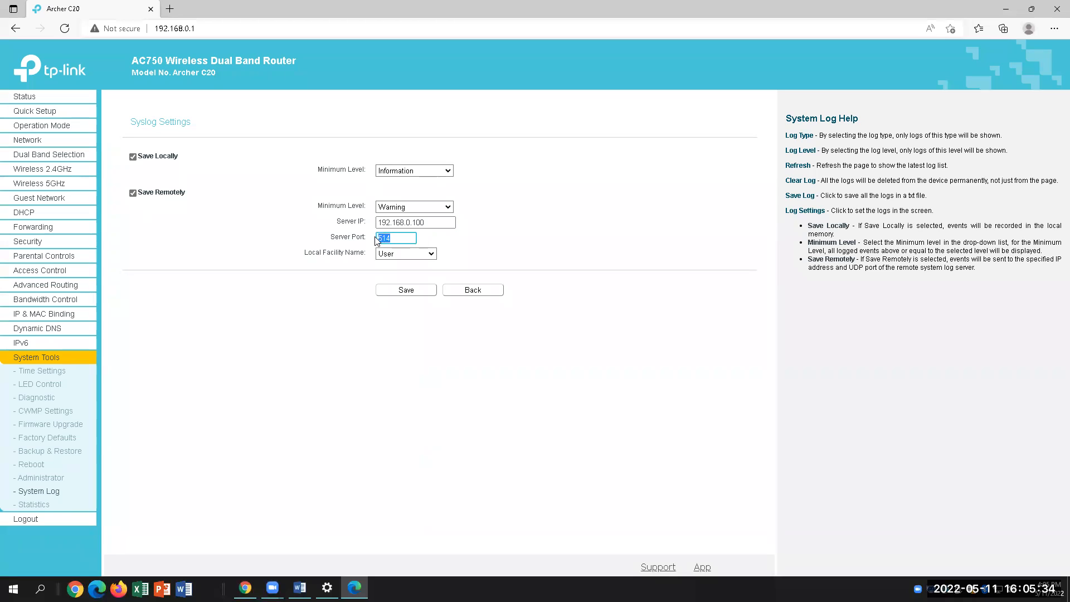
{"action": "left_click", "coordinate": [411, 255]}
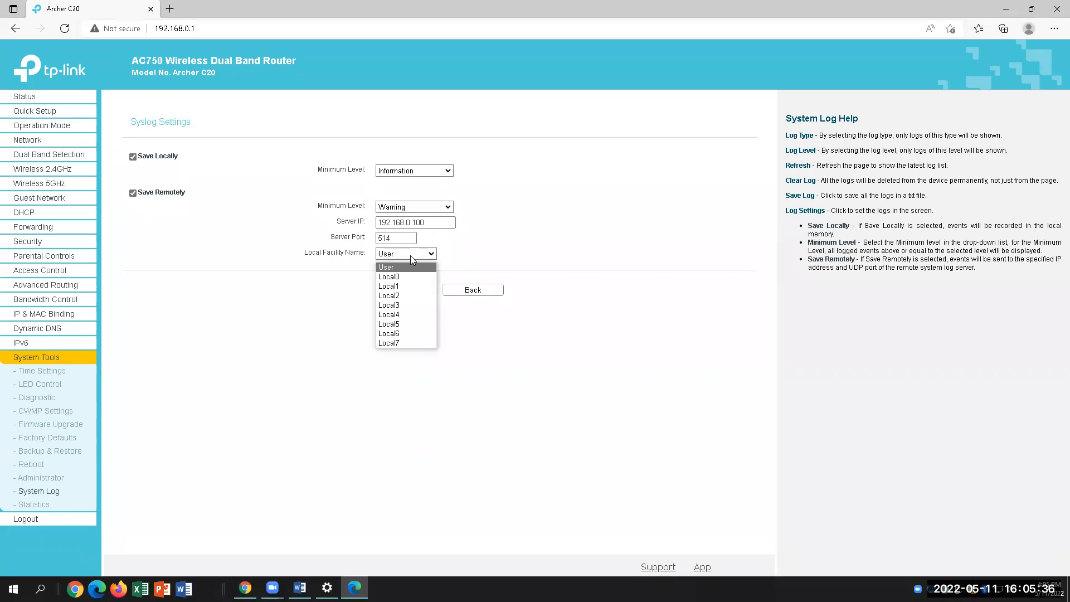
{"action": "left_click", "coordinate": [411, 255]}
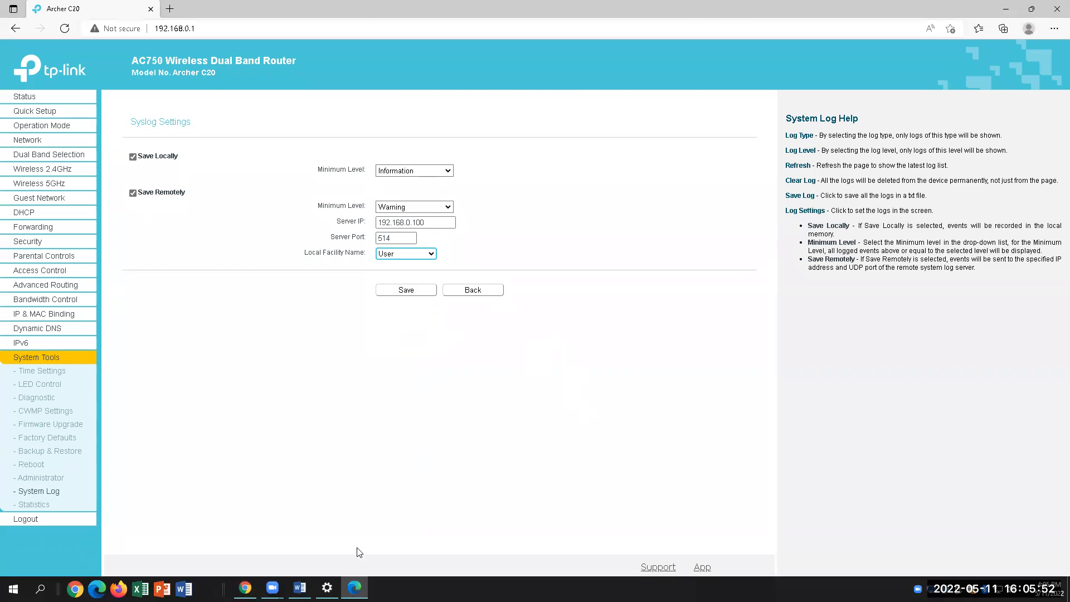
{"action": "left_click", "coordinate": [299, 588]}
{"action": "scroll", "coordinate": [623, 387], "scroll_direction": "down", "scroll_amount": 2}
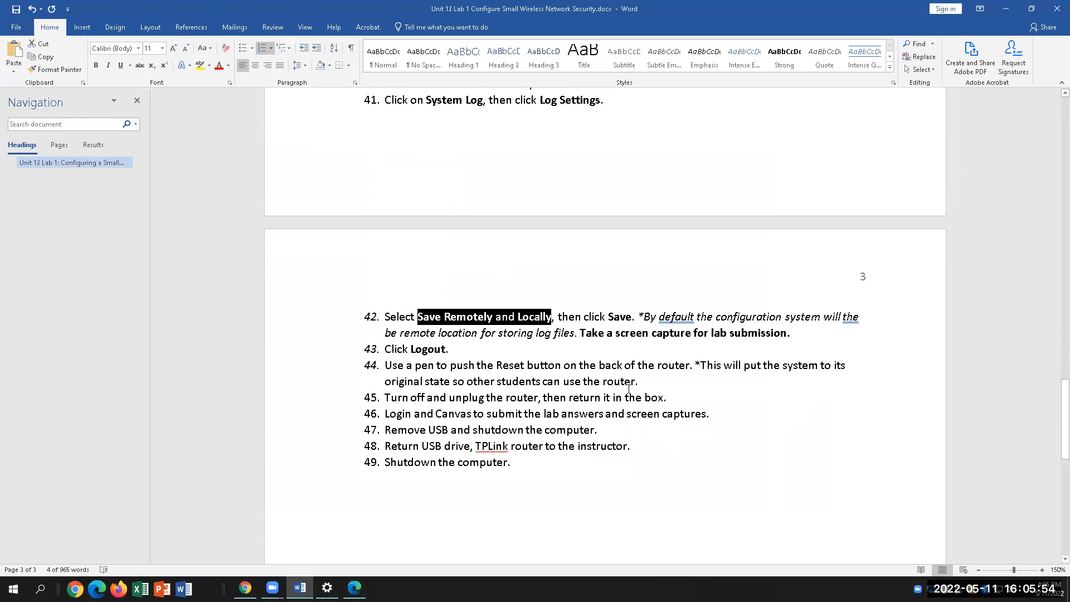